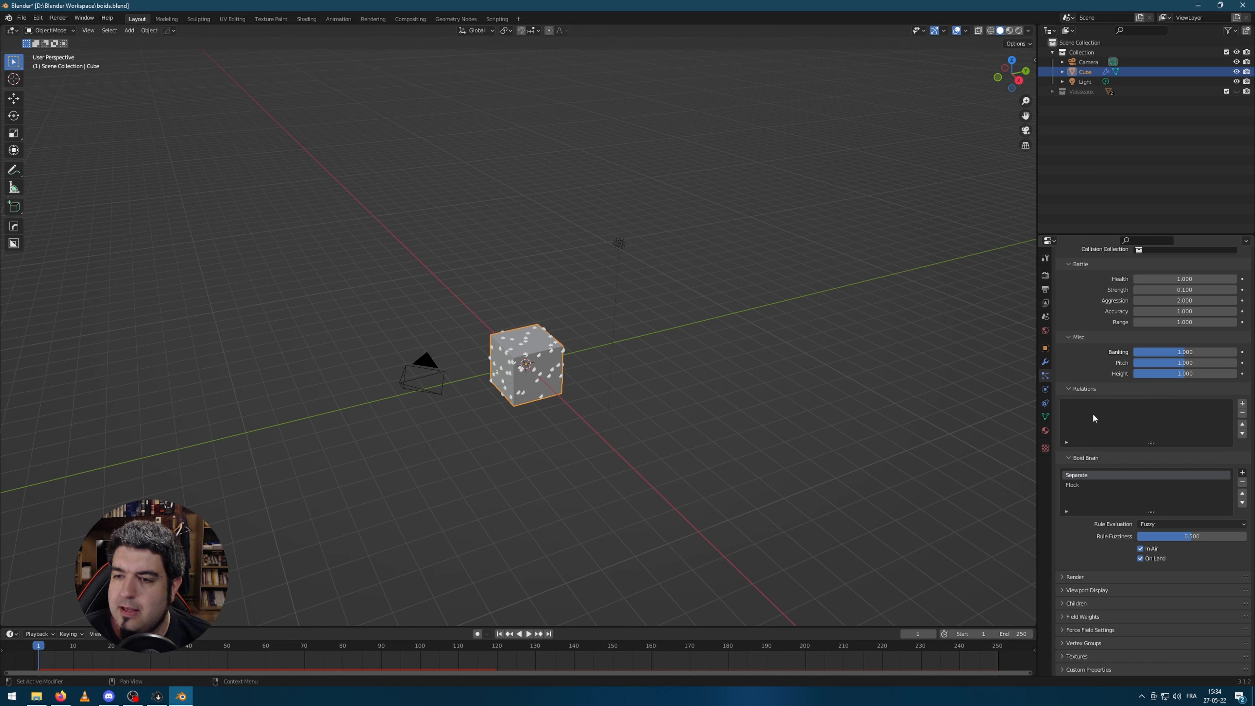
left_click(1242, 403)
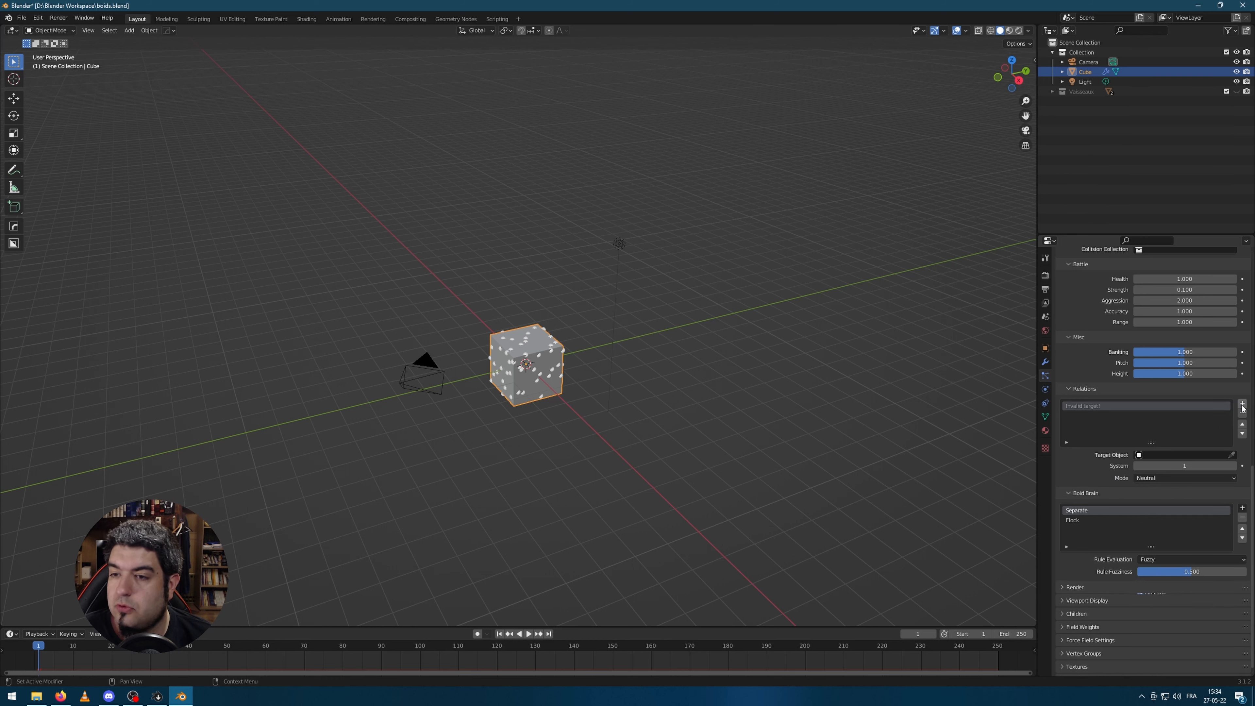
left_click(1157, 478)
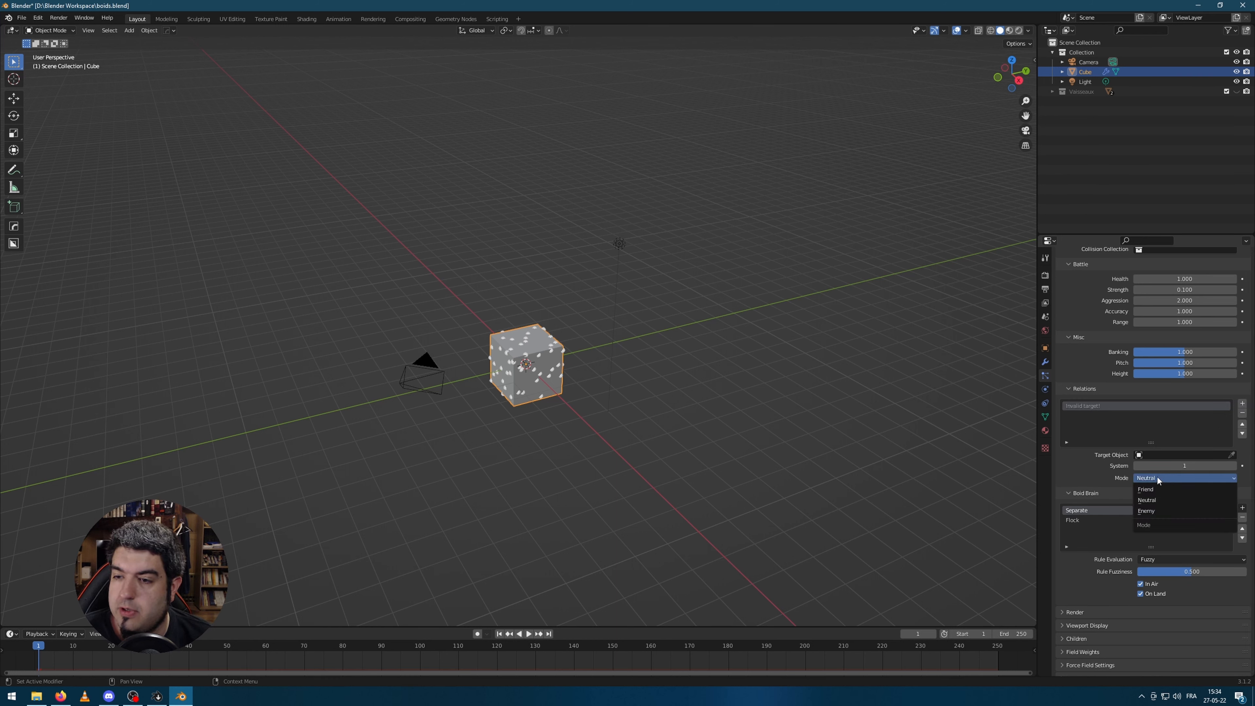
left_click(1197, 499)
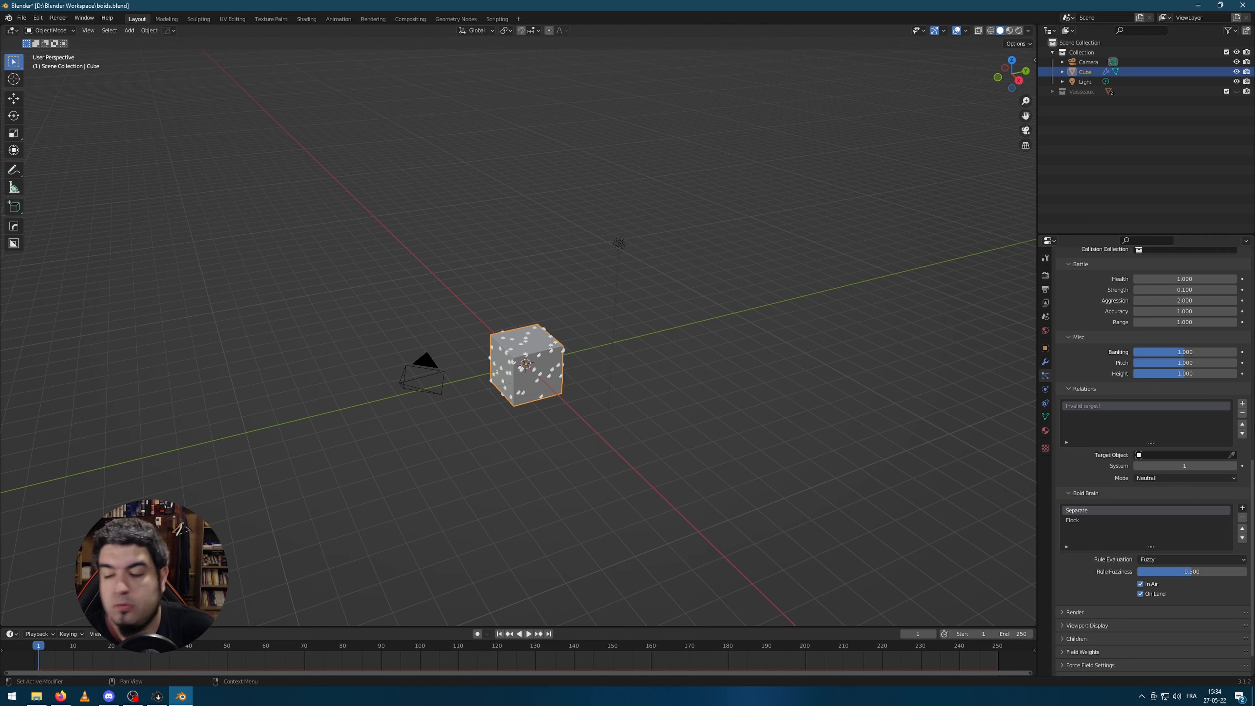
left_click(1242, 413)
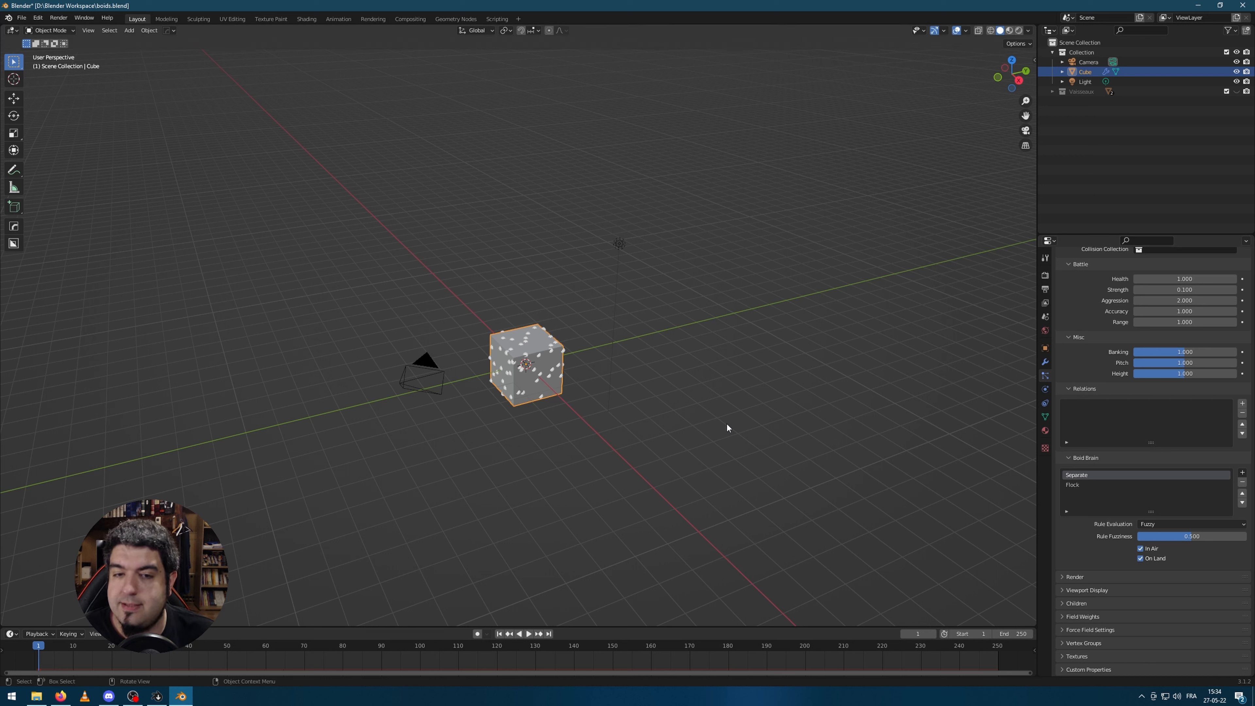
scroll(539, 438, "up", 12)
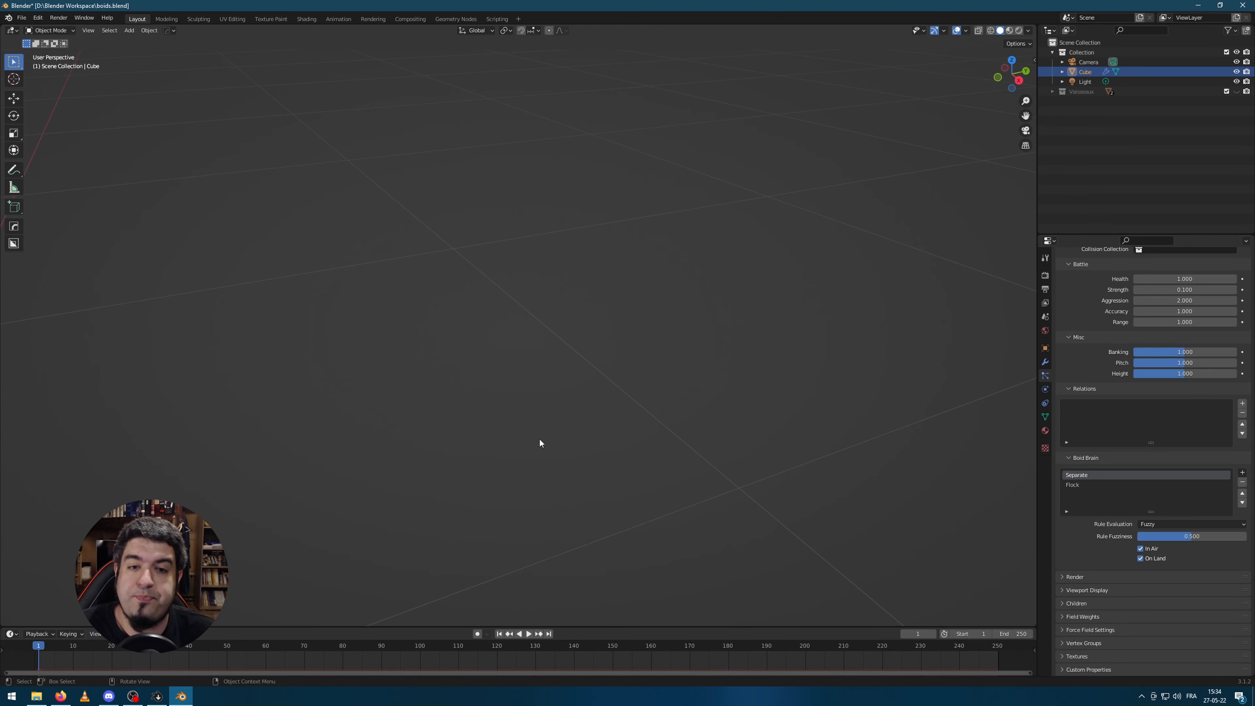
scroll(524, 409, "down", 5)
middle_click_drag(757, 365, 755, 348)
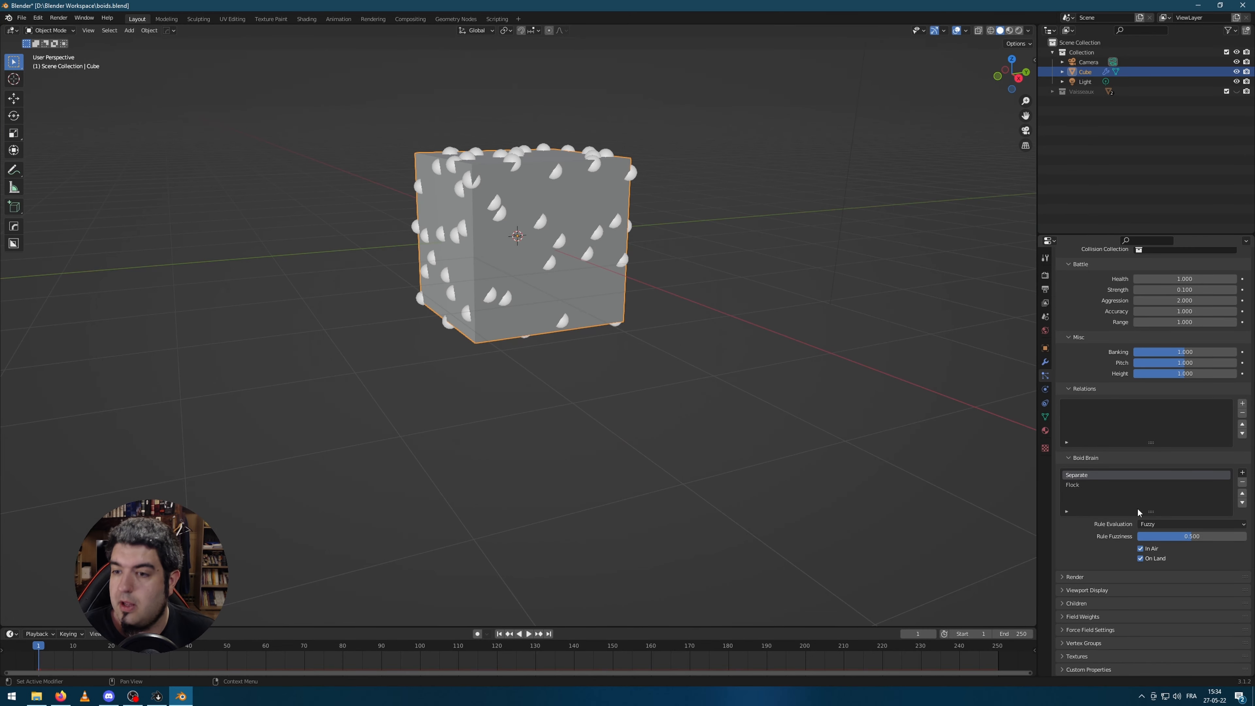
scroll(717, 437, "down", 3)
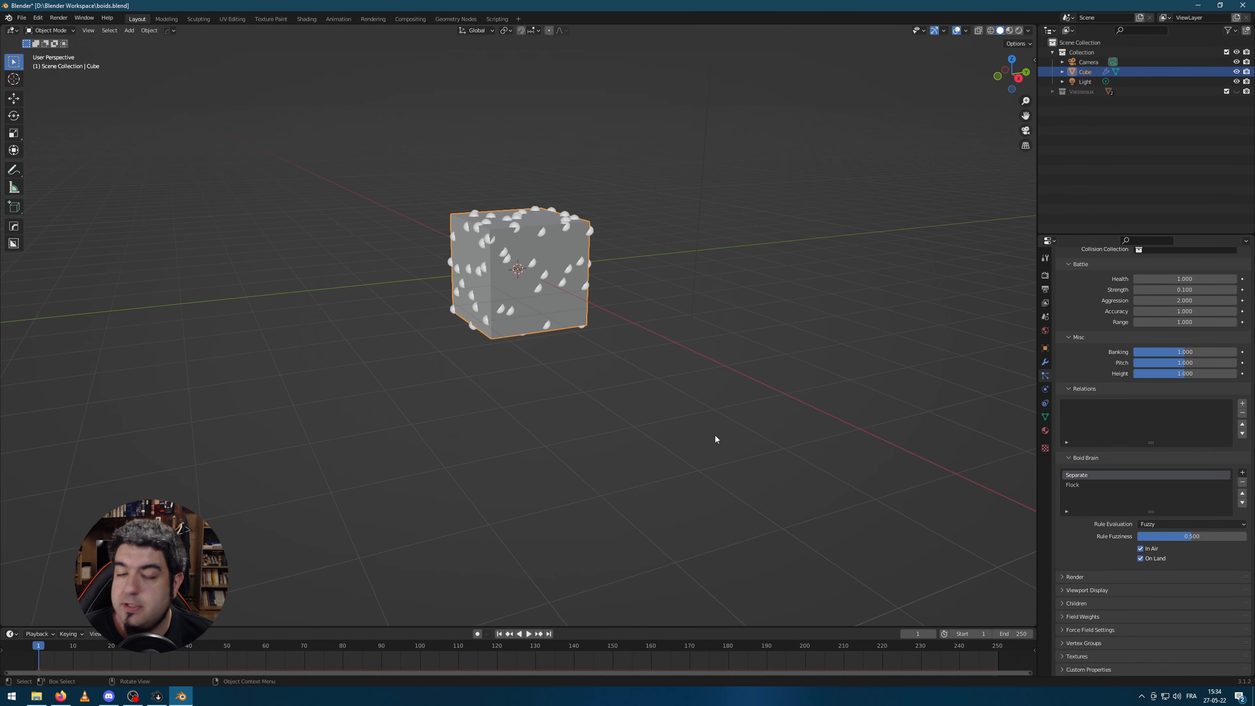
middle_click_drag(717, 437, 615, 341)
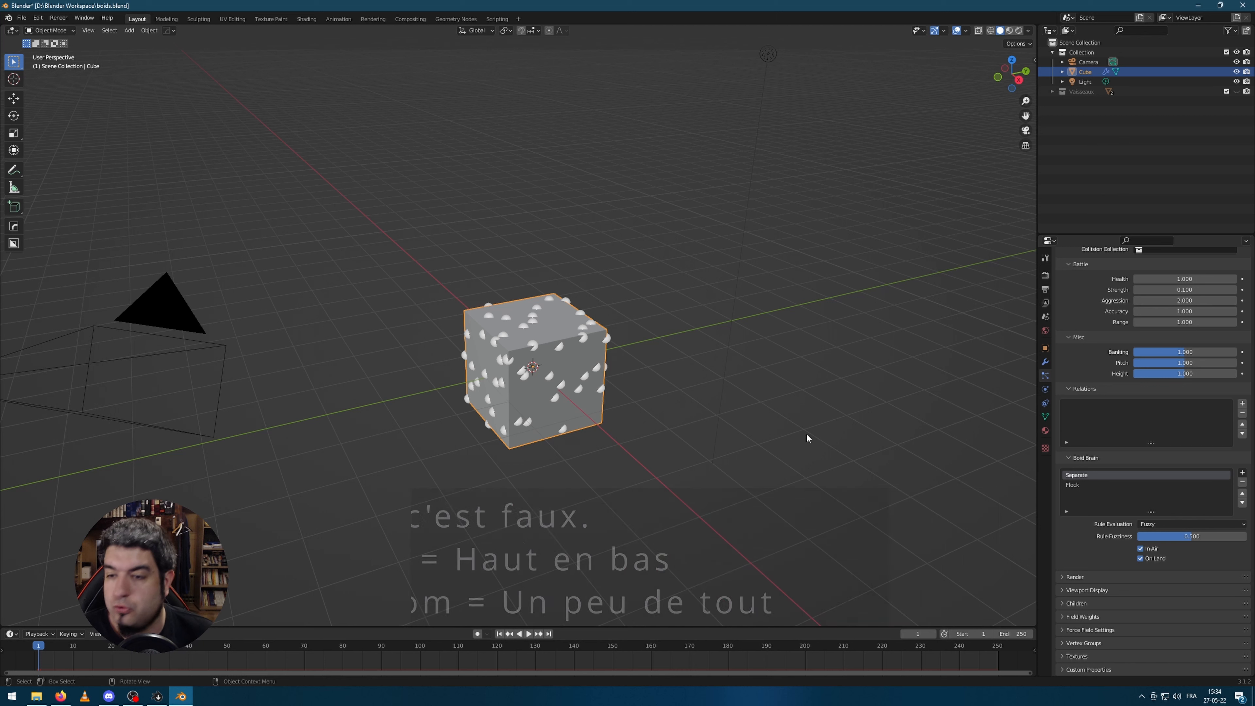
Step: Add a Goal rule to the cube's boid brain and set the rule fuzziness to 1
left_click(1242, 472)
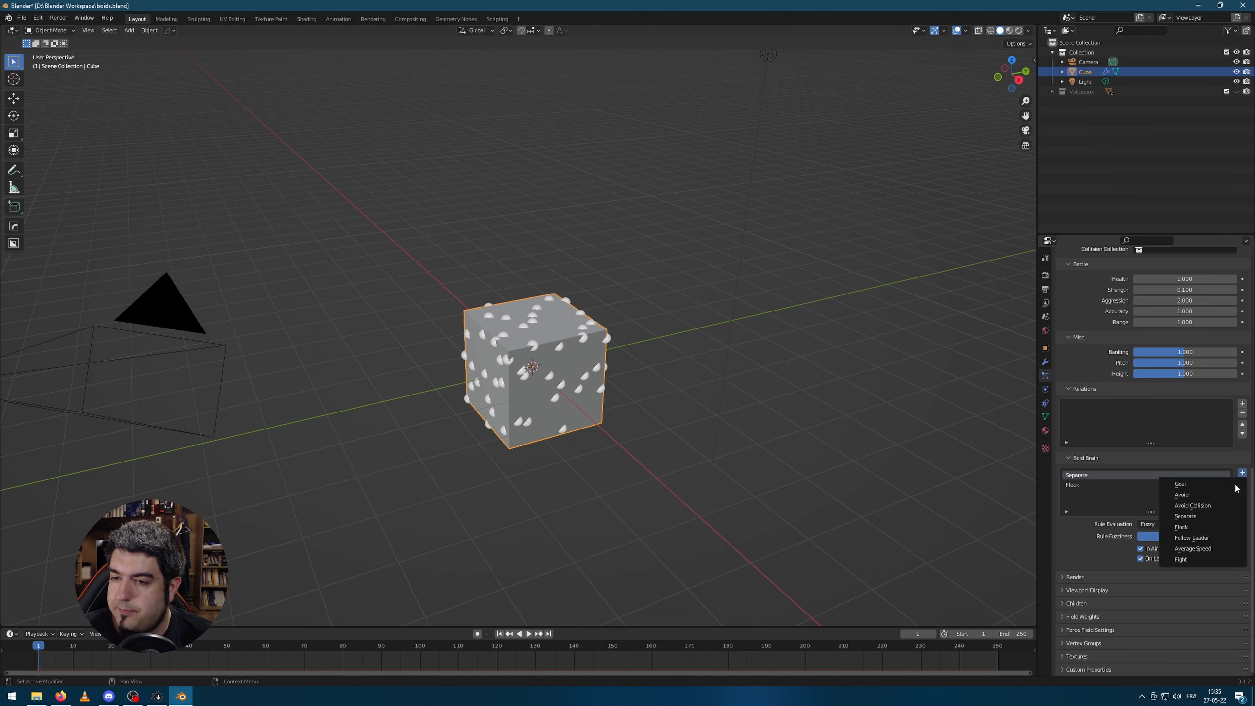
left_click(1192, 484)
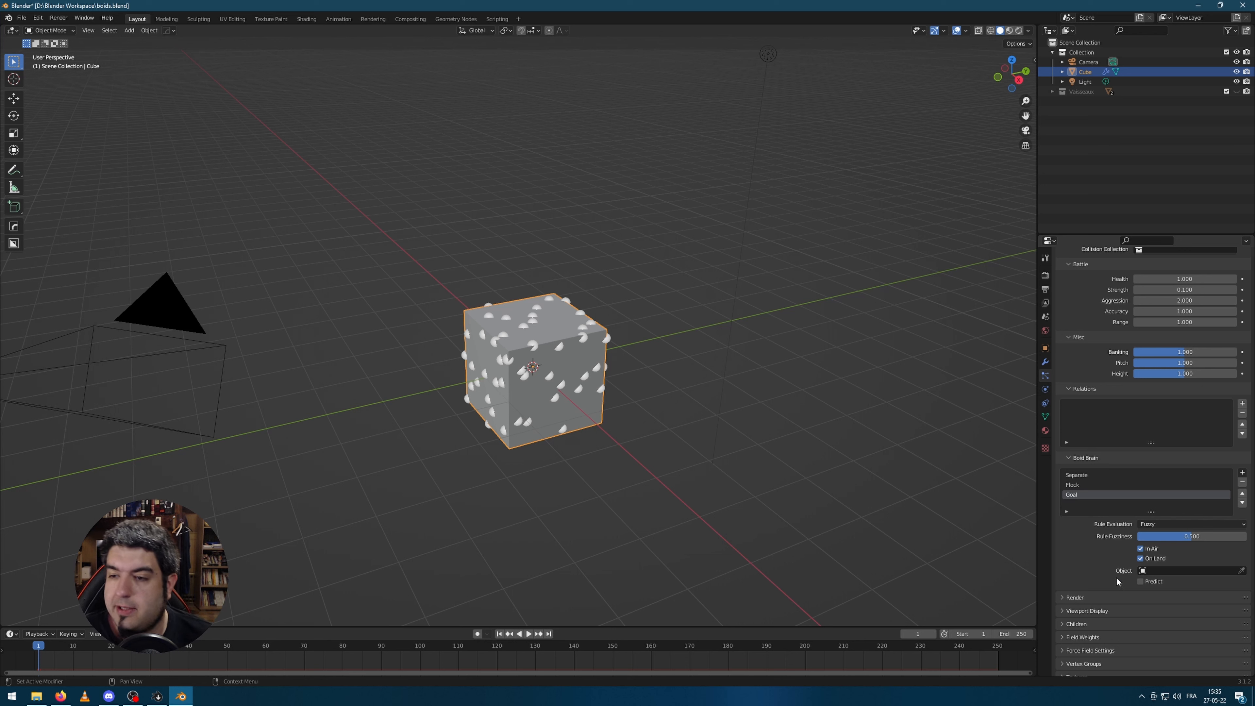
left_click(1191, 536)
type("1")
key("Return")
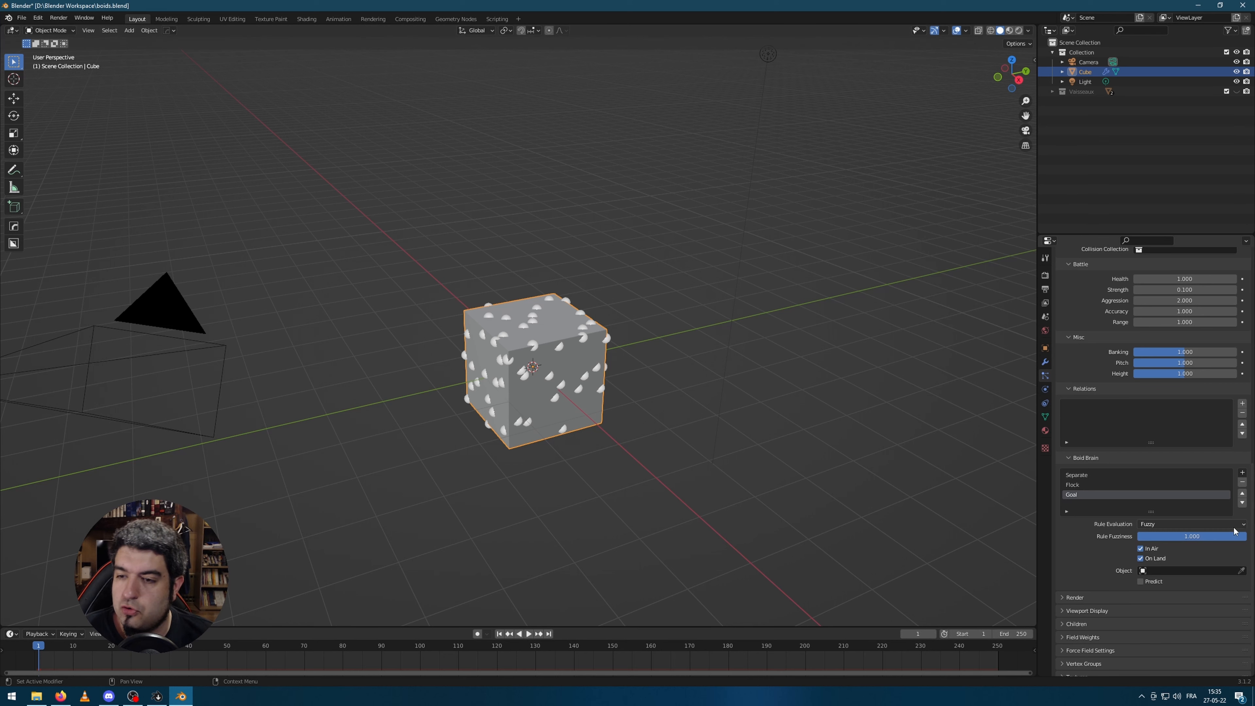
Step: Add a Plain Axes empty and move it about 5 m away from the cube, below the camera
scroll(741, 464, "down", 3)
left_click(741, 465)
key("shift+a")
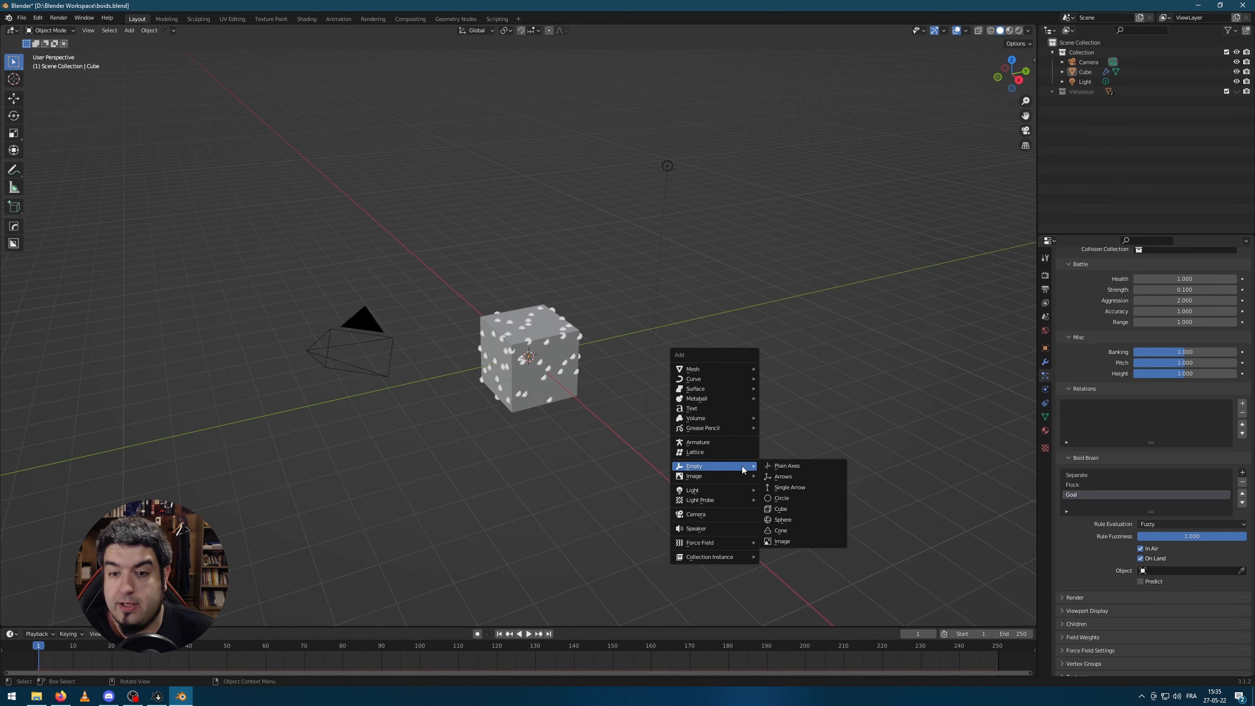
mouse_move(726, 370)
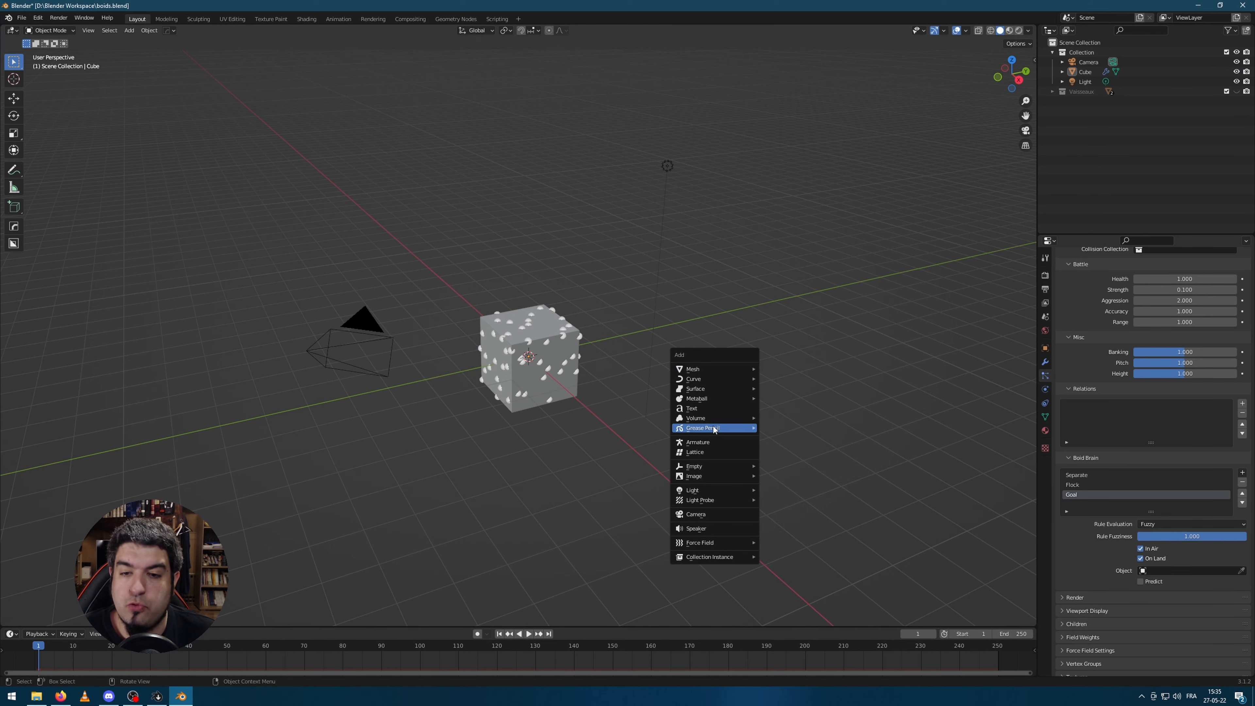
mouse_move(720, 462)
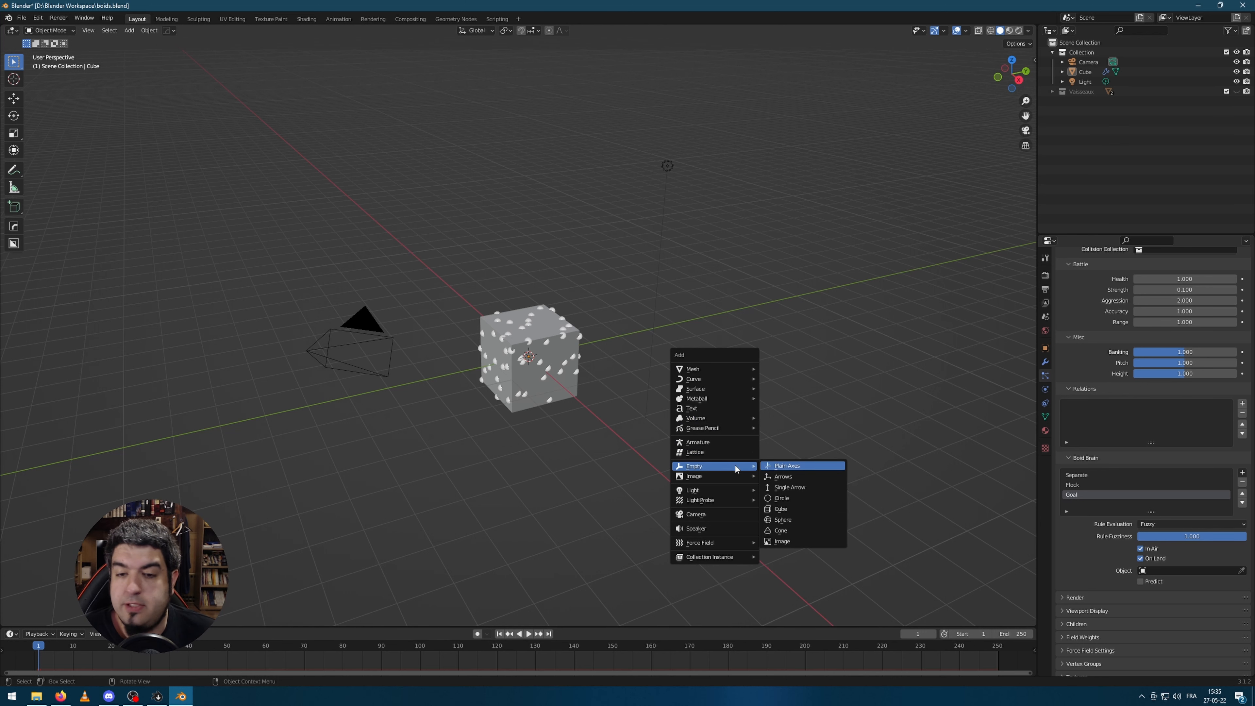
left_click(786, 467)
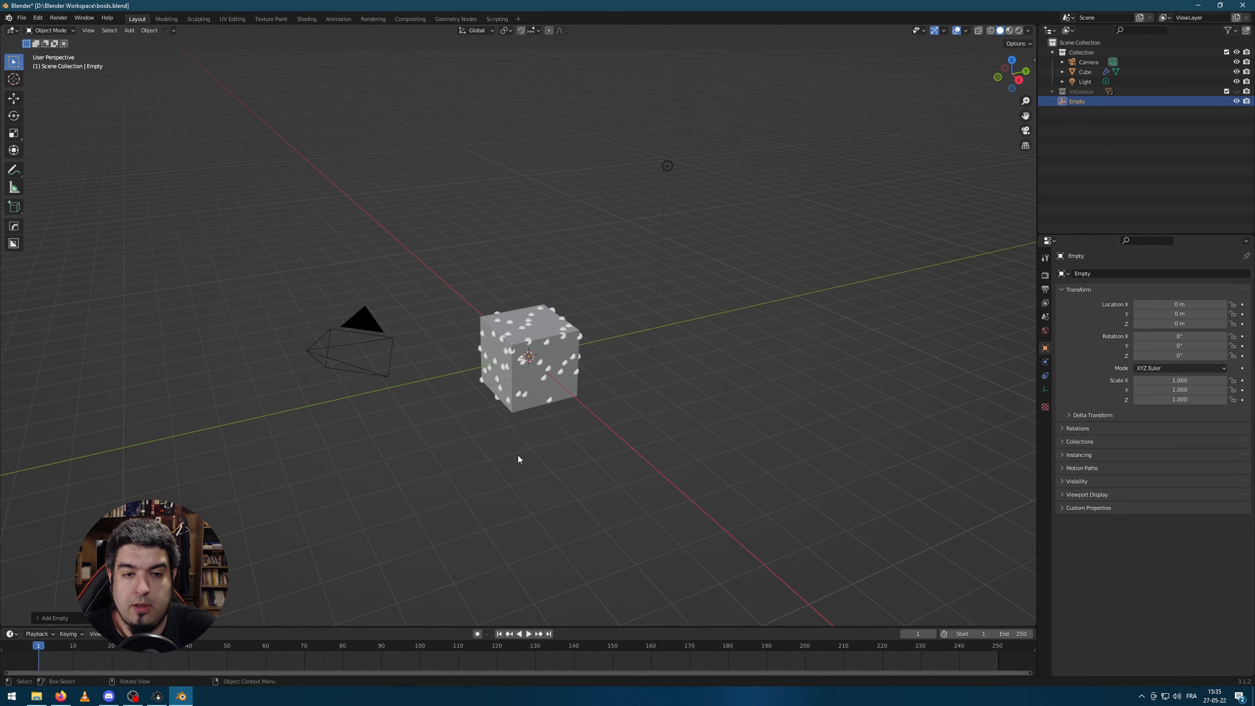
scroll(517, 459, "down", 5)
scroll(553, 436, "up", 5)
key("g")
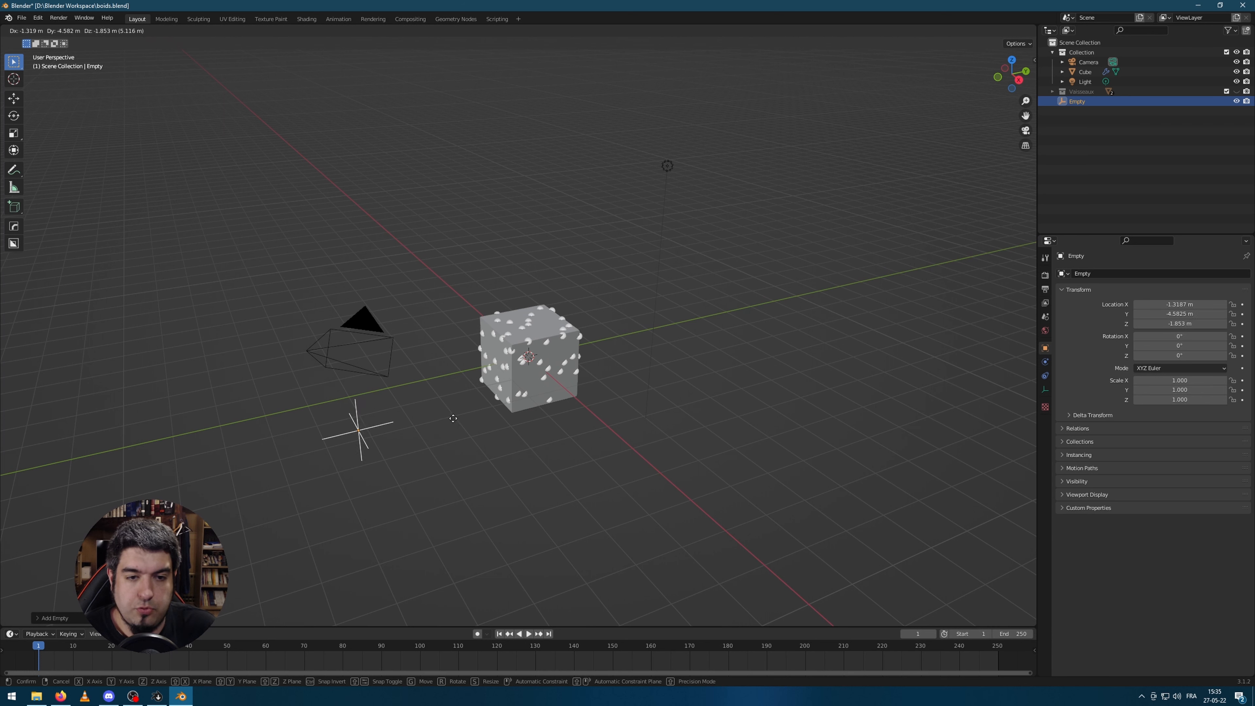
left_click(453, 418)
Step: Set the Empty as the target object of the cube's Goal rule
left_click(563, 400)
scroll(1154, 513, "down", 2)
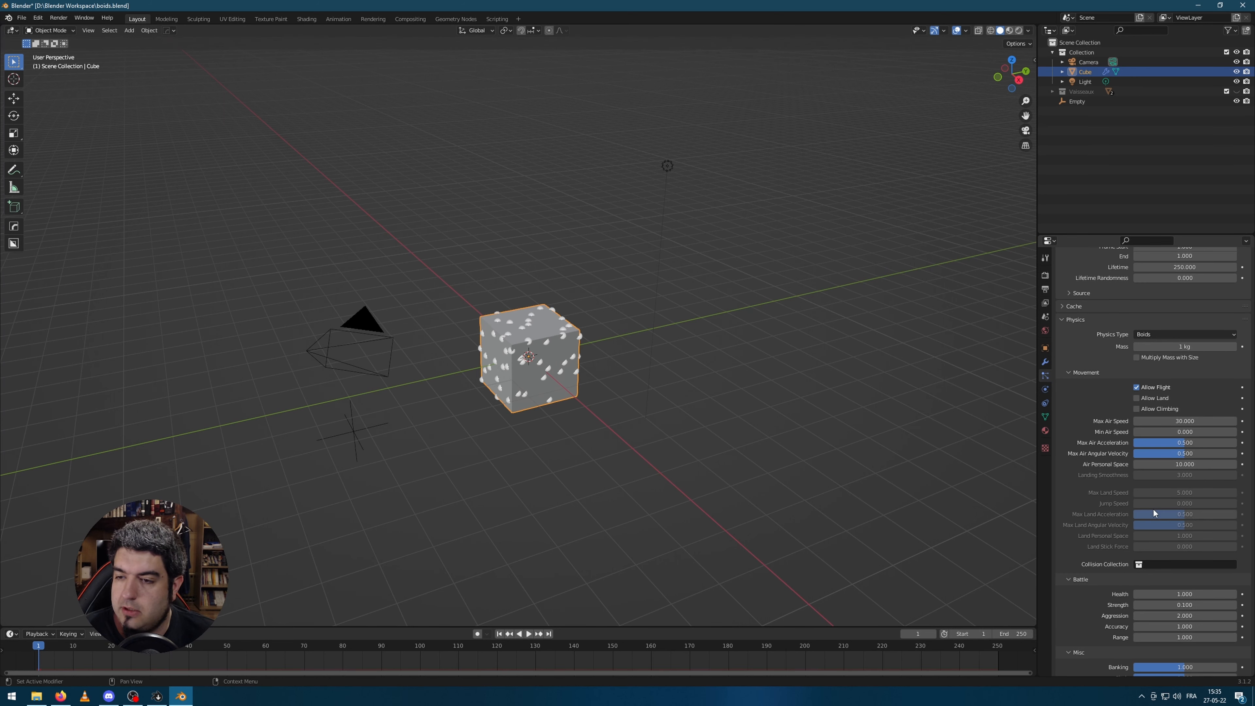
scroll(1152, 512, "down", 10)
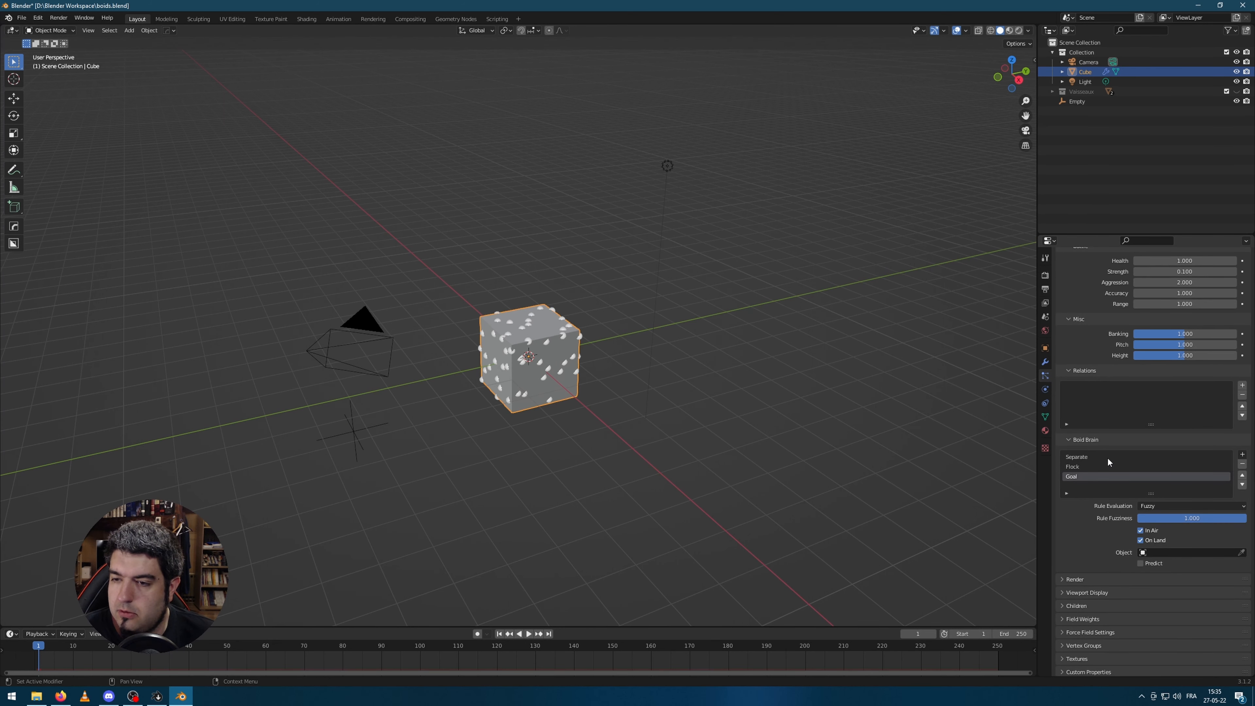
left_click(1186, 552)
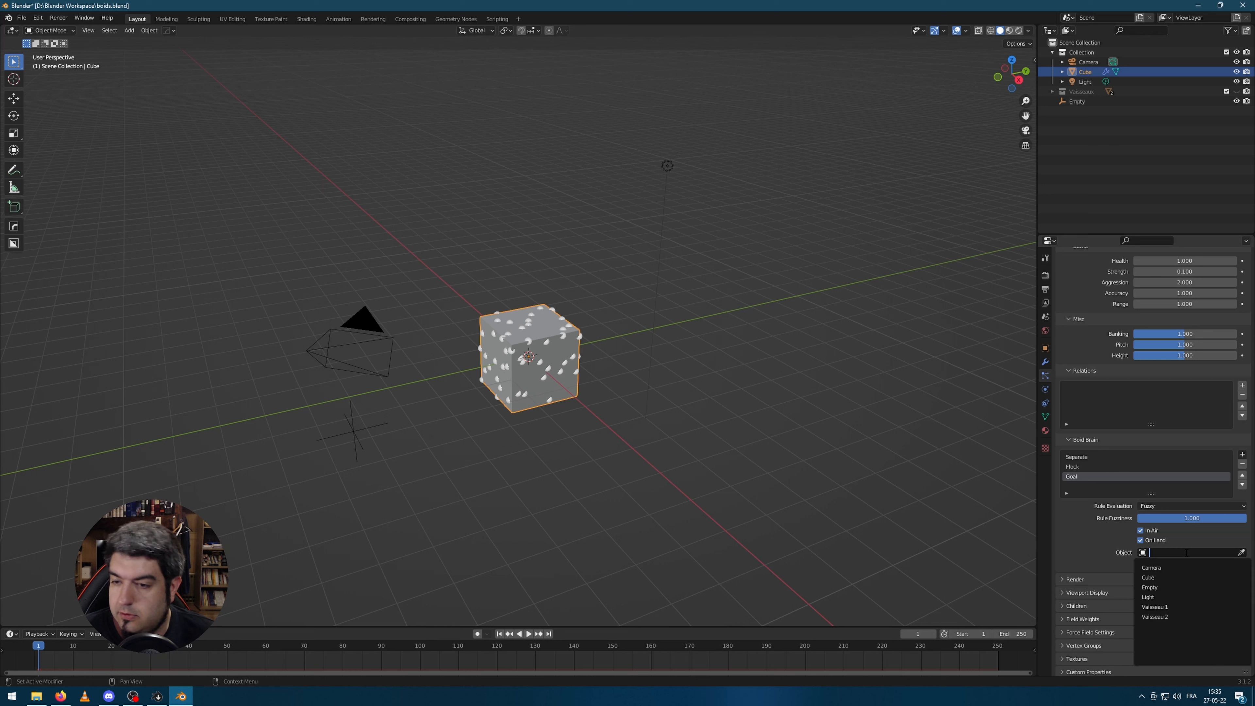
left_click(1156, 587)
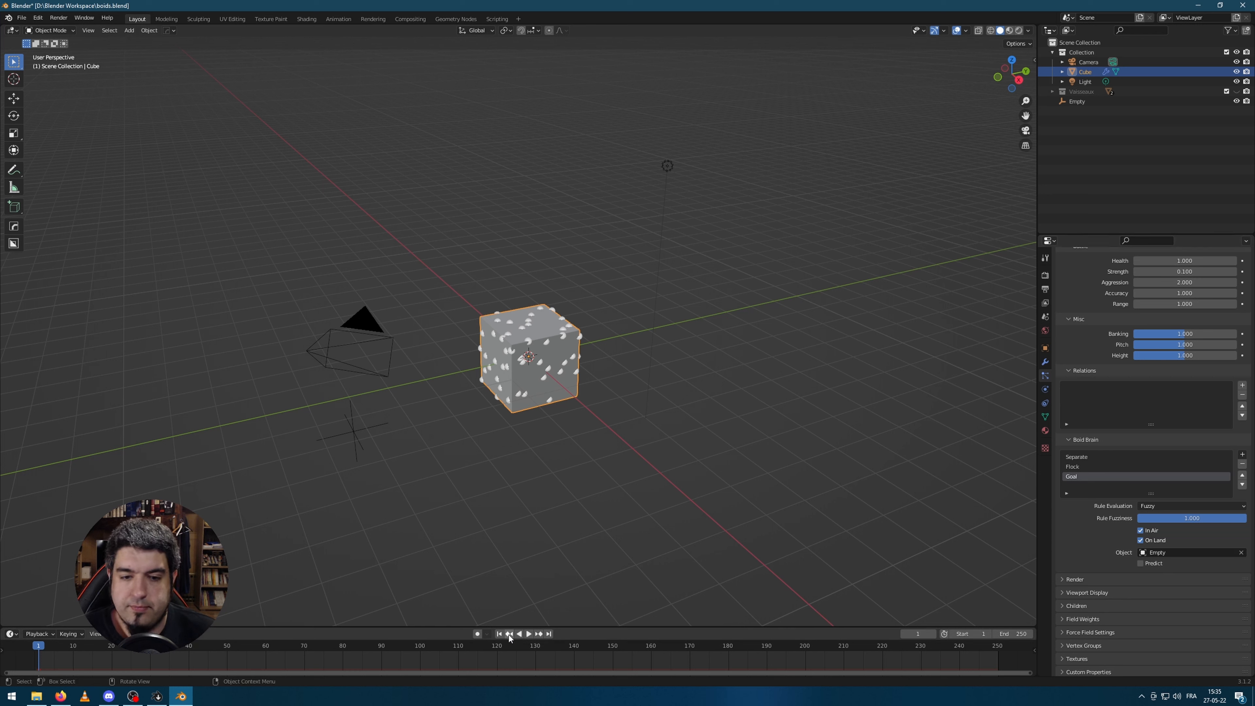
Step: Test the Goal rule by moving the empty to about X -3.1, Y -2.6, Z 3.5 m during playback, and stop the animation
key("space")
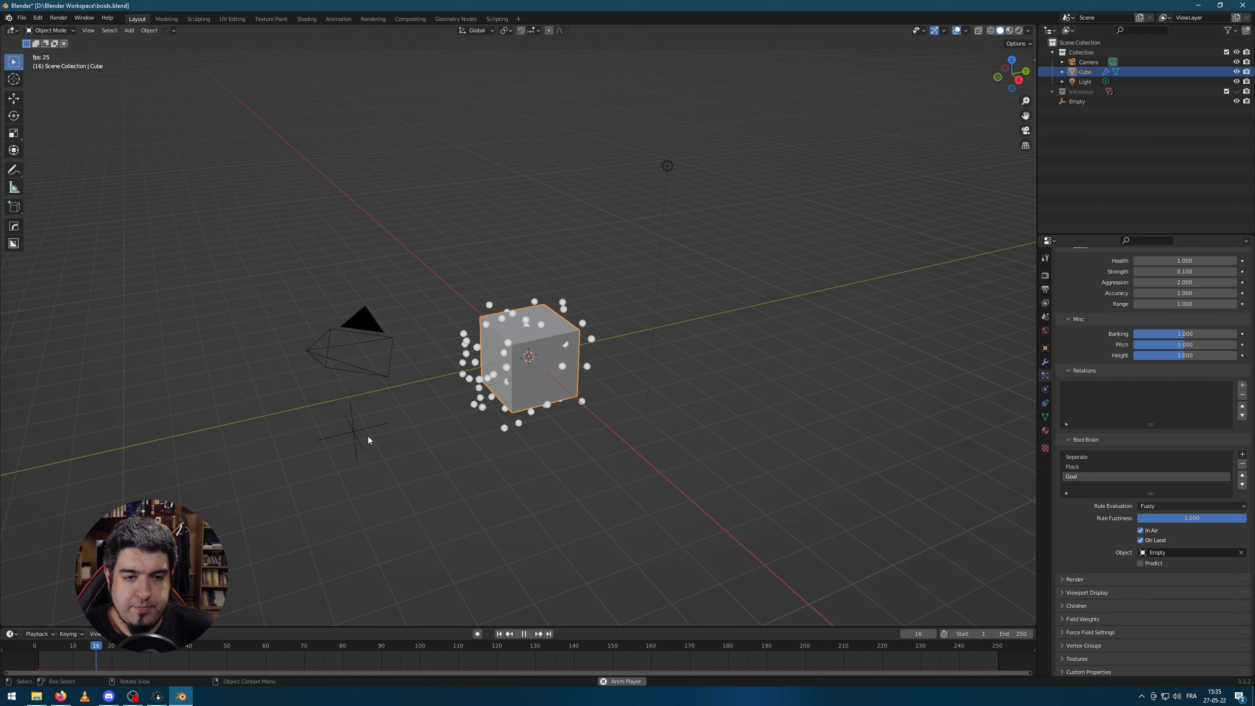
left_click(356, 433)
key("g")
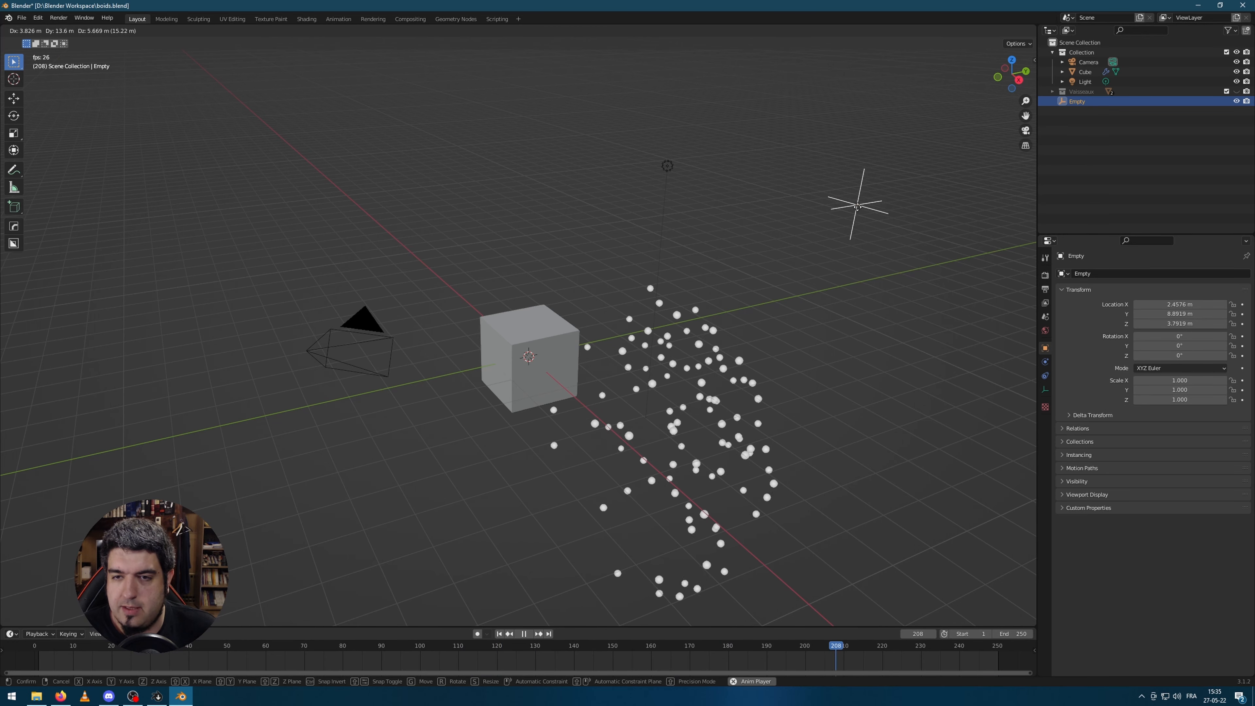
left_click(396, 216)
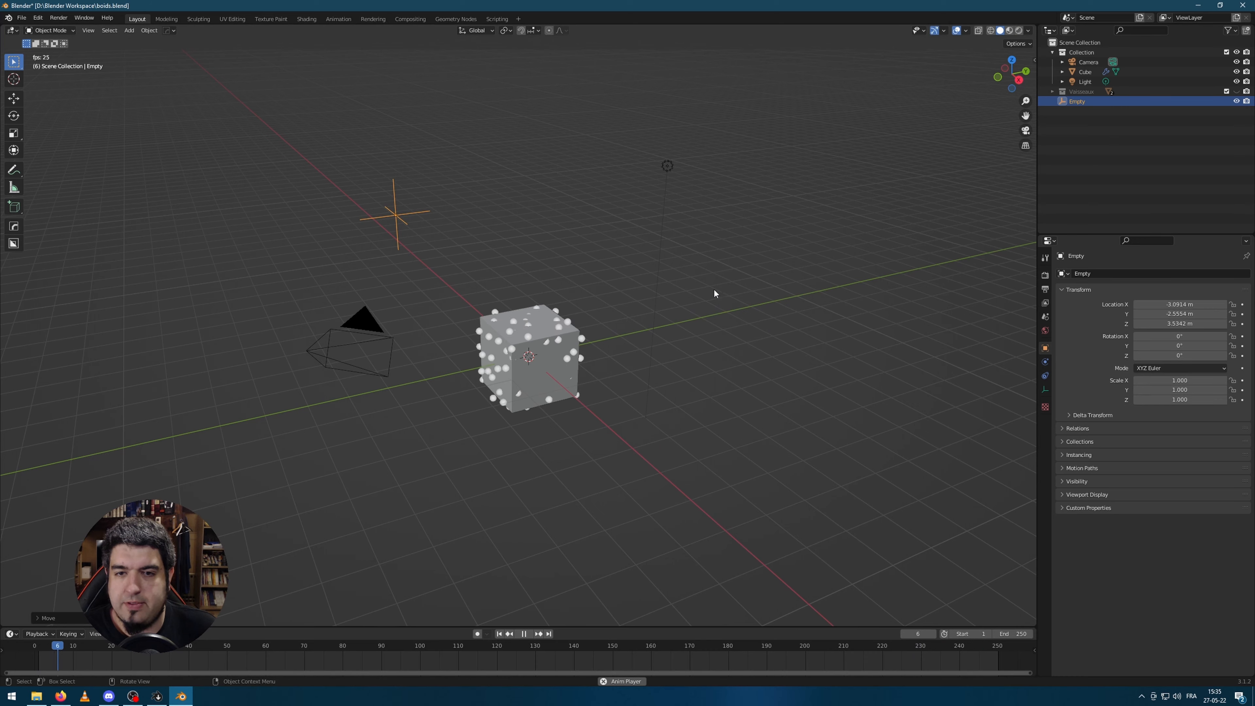
middle_click_drag(714, 293, 710, 286)
key("space")
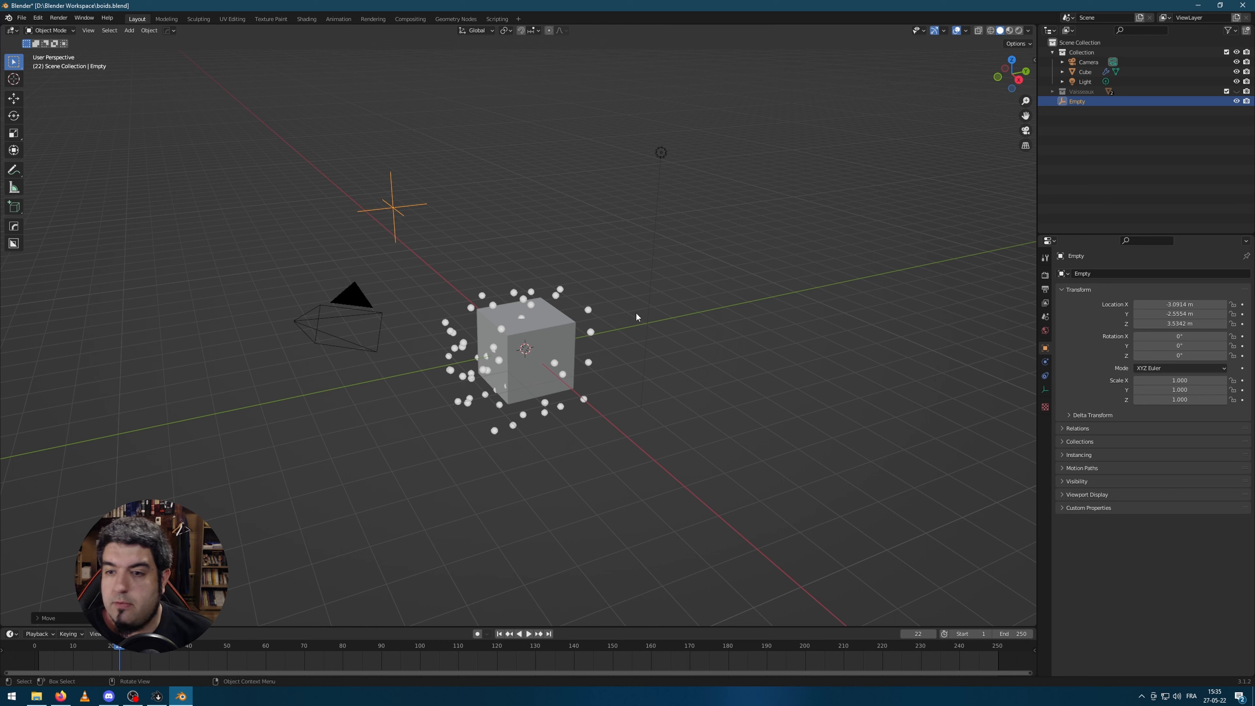
Step: Remove the Goal rule from the cube's boid brain
left_click(551, 343)
scroll(1157, 481, "down", 6)
scroll(1155, 476, "down", 10)
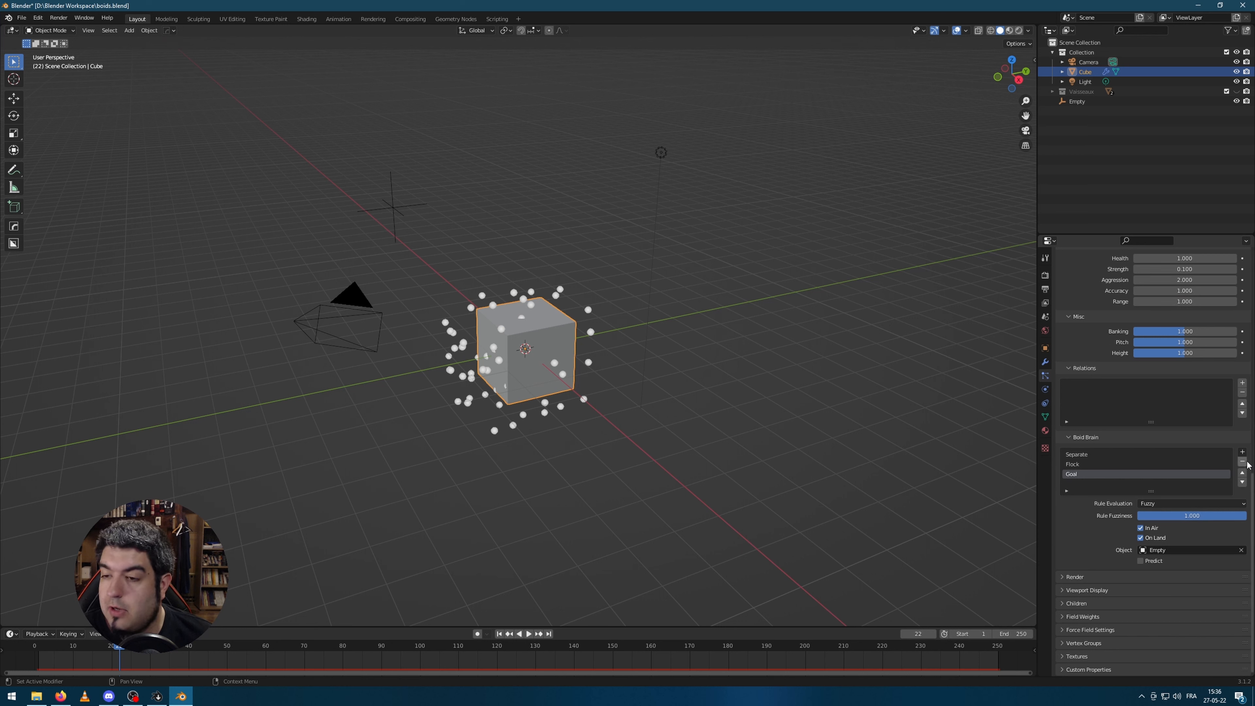
left_click(1242, 451)
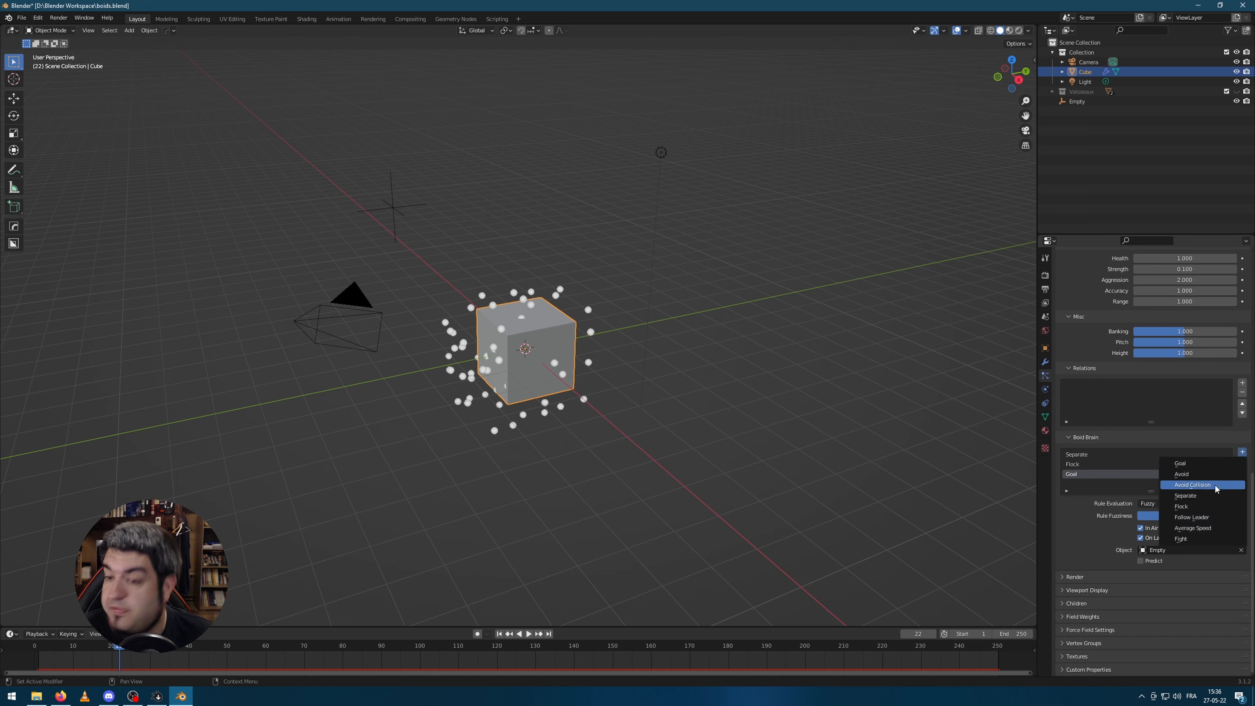
left_click(678, 454)
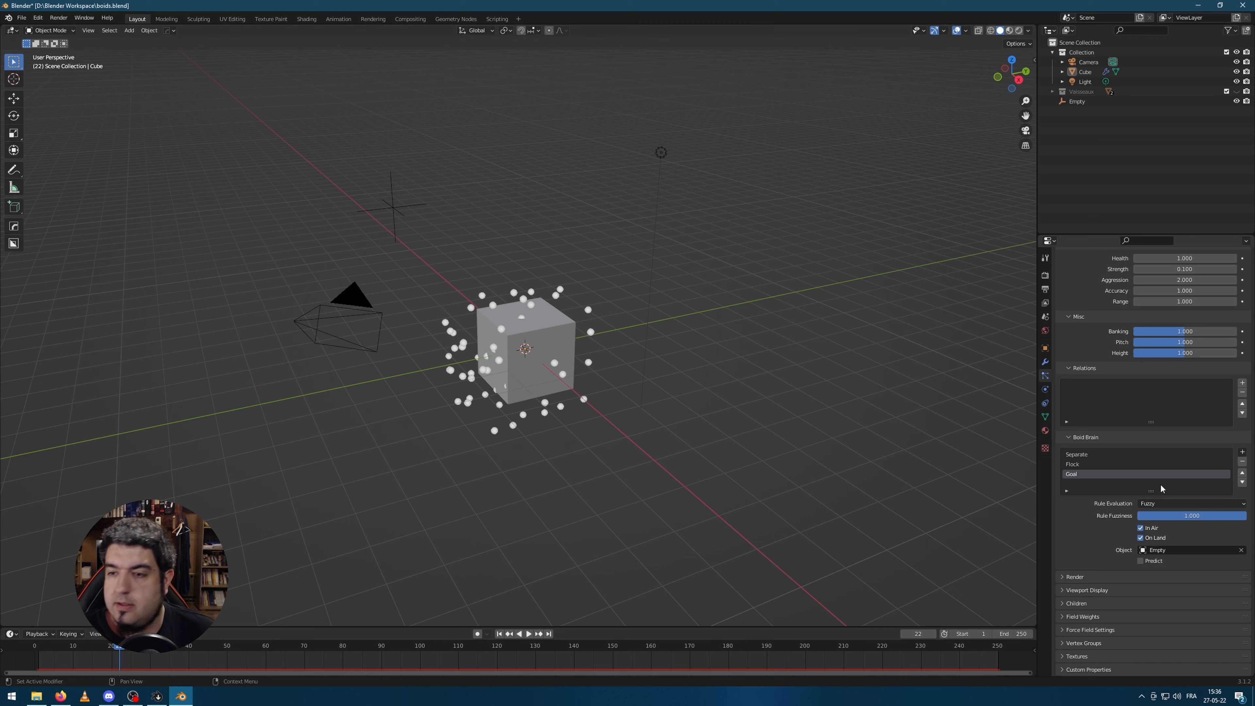
left_click(1241, 462)
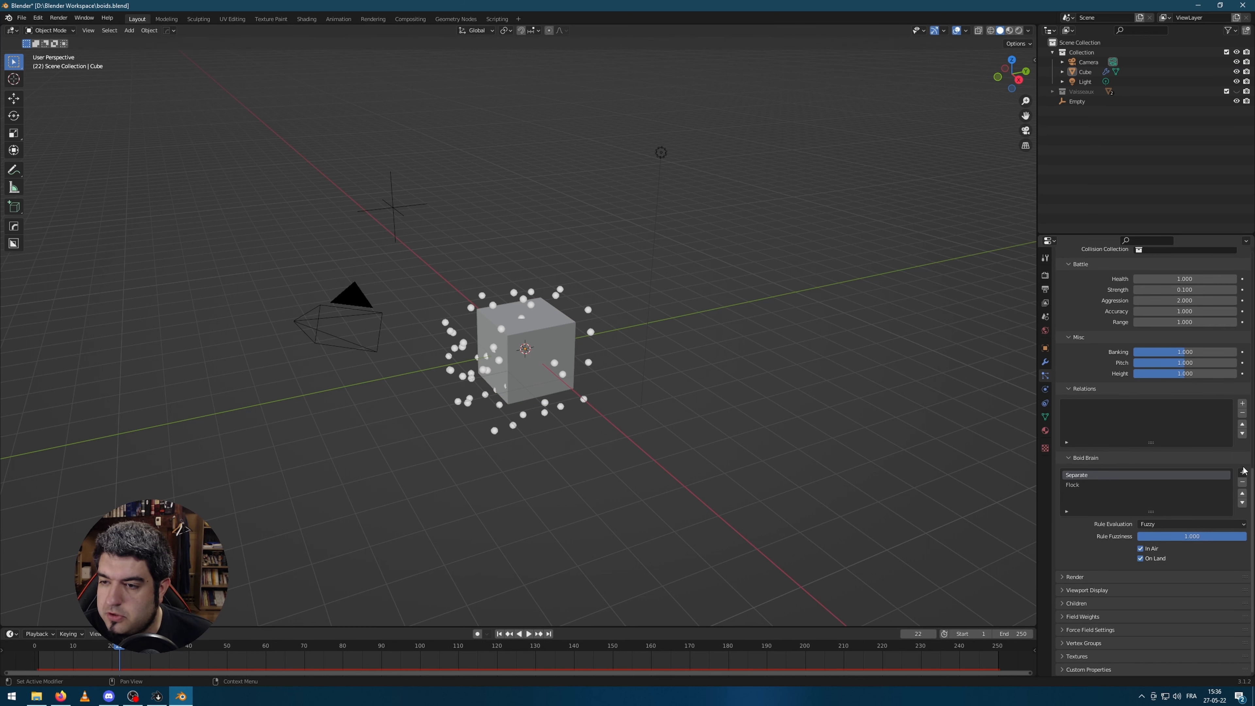
Step: Add an Avoid rule to the cube's boid brain with the Empty as its object
left_click(1242, 472)
left_click(1203, 494)
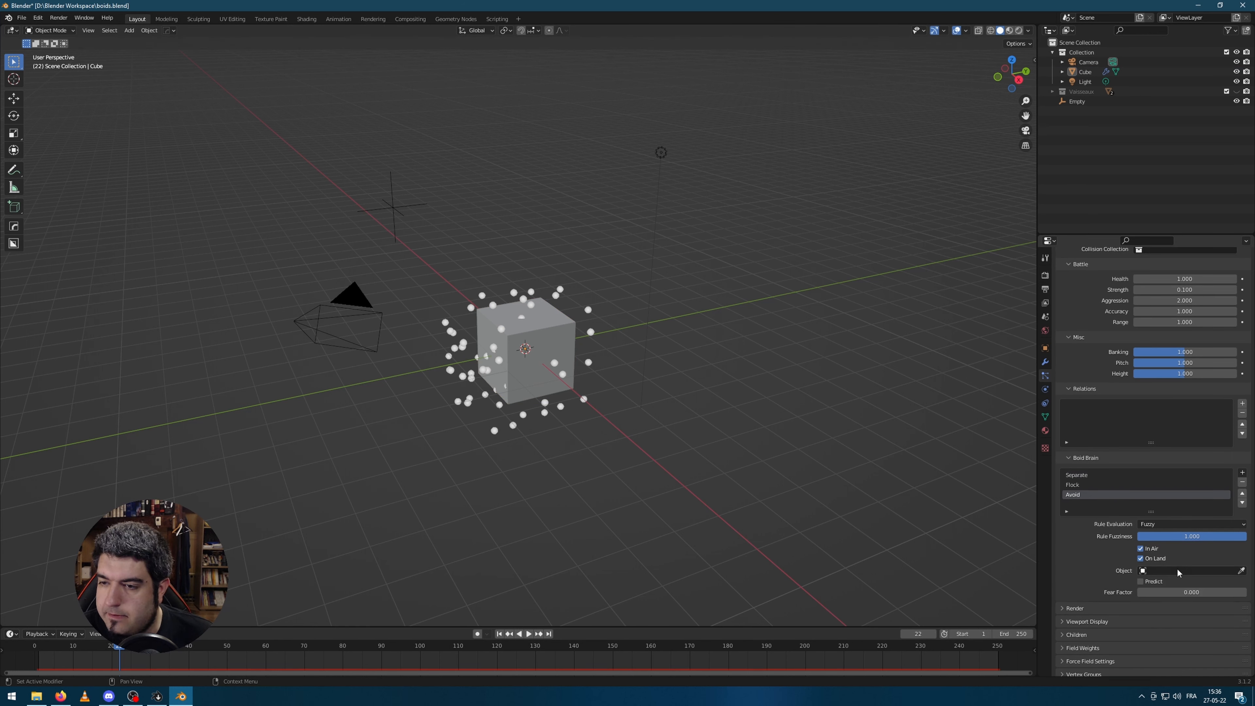
left_click(1200, 570)
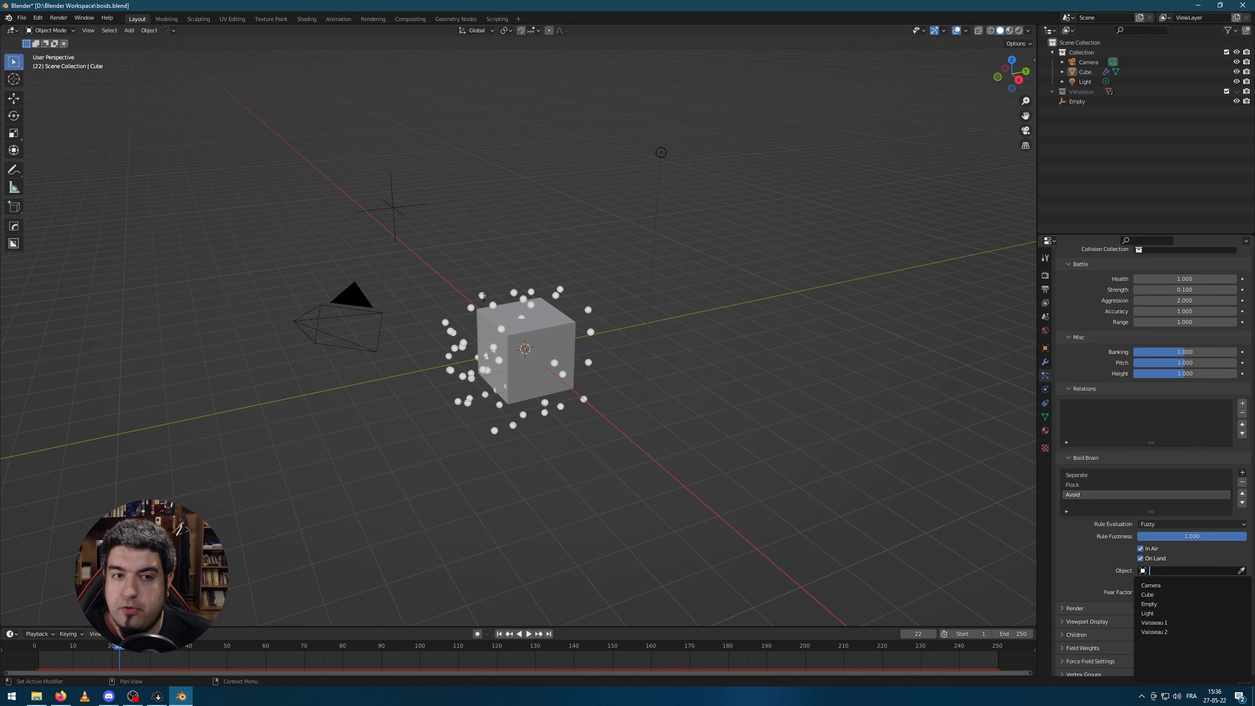
left_click(1164, 604)
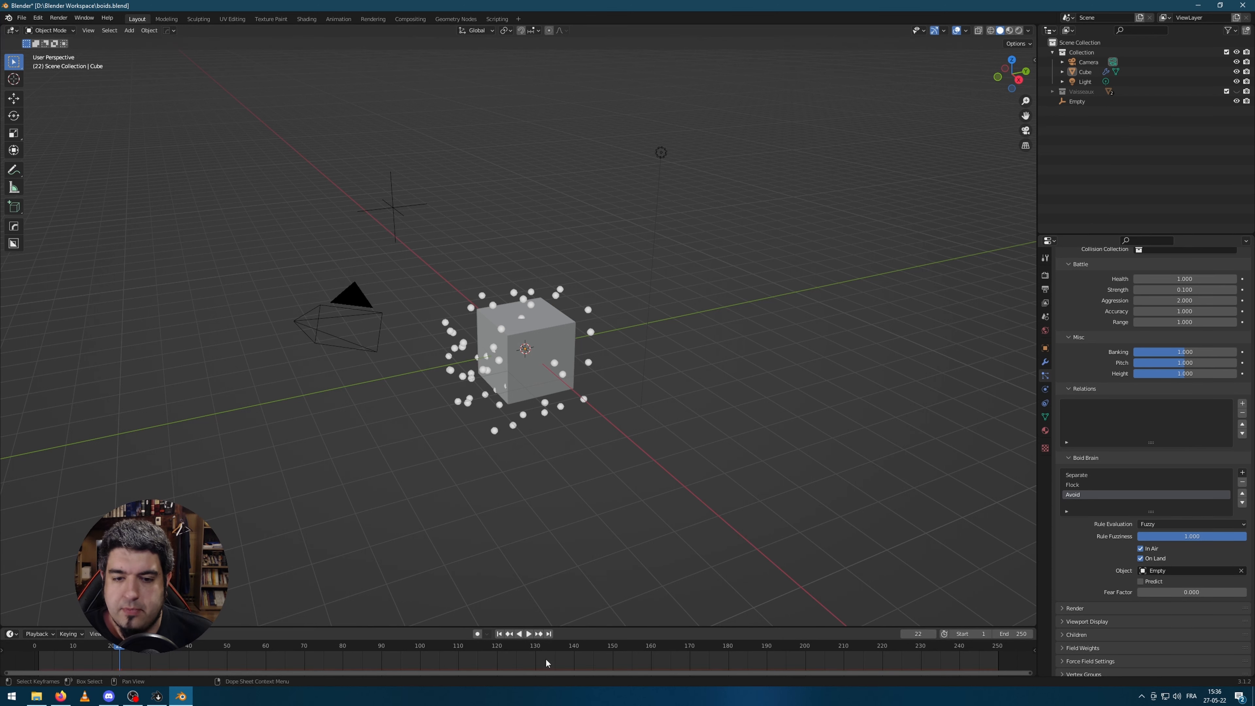
Step: Test the Avoid rule by moving the empty to about X 2.1, Y 0.2, Z -2.4 m during playback, and stop the animation
key("space")
middle_click_drag(641, 423, 649, 427)
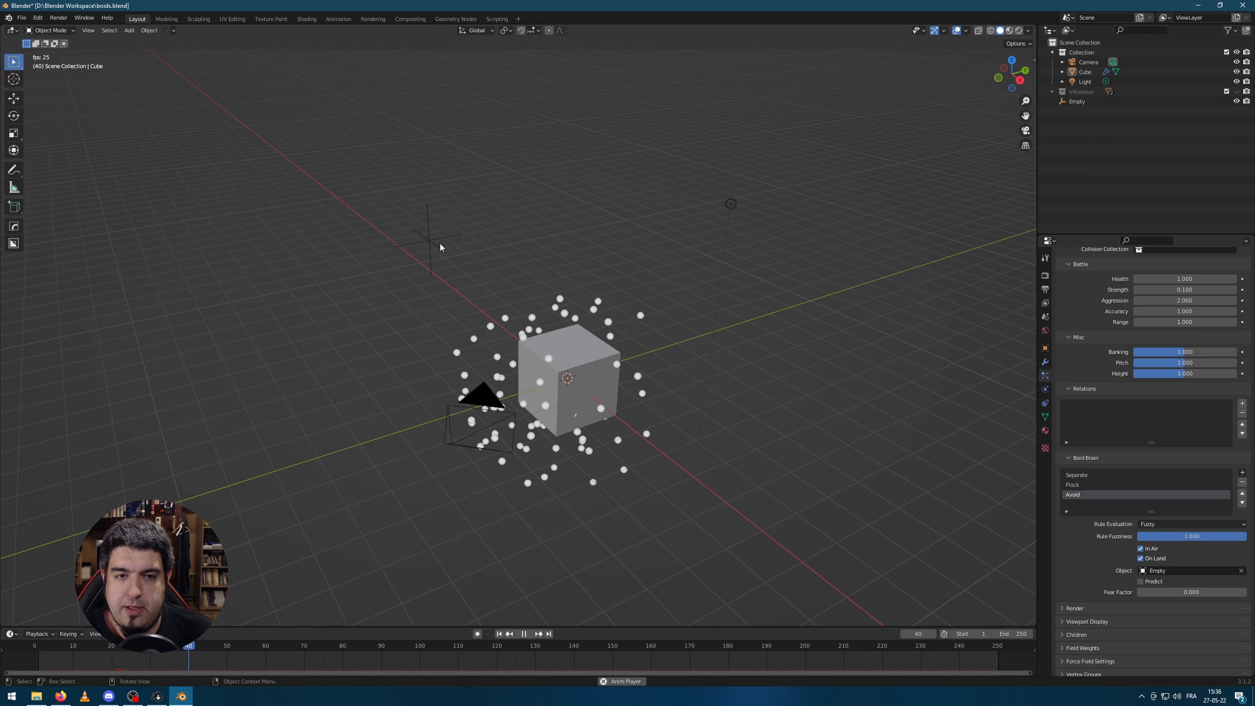
left_click(431, 239)
key("g")
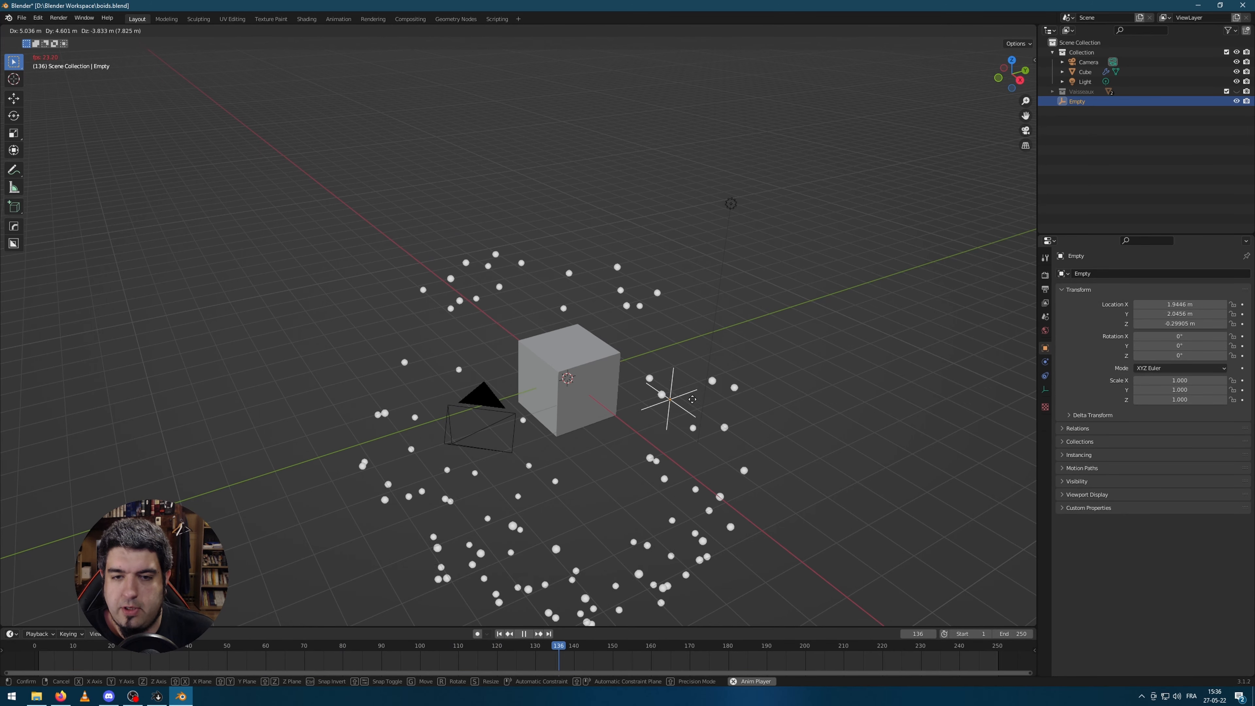
left_click(614, 488)
middle_click_drag(810, 413, 783, 383)
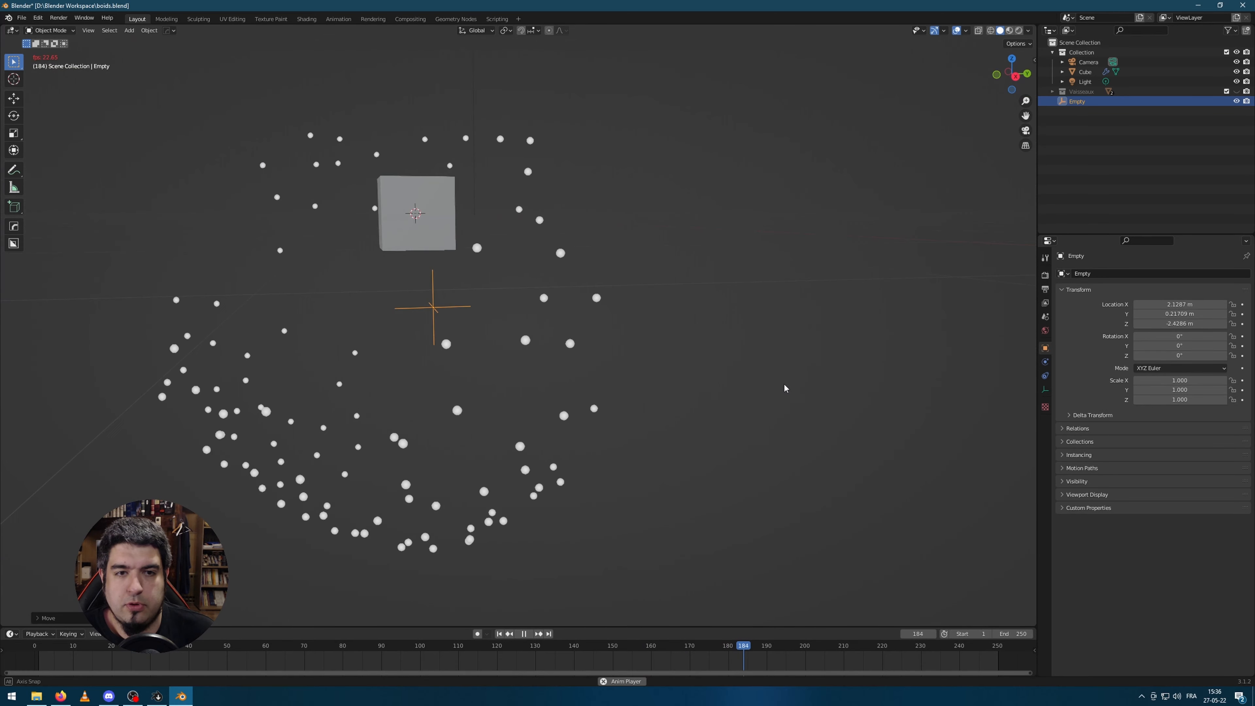
key("space")
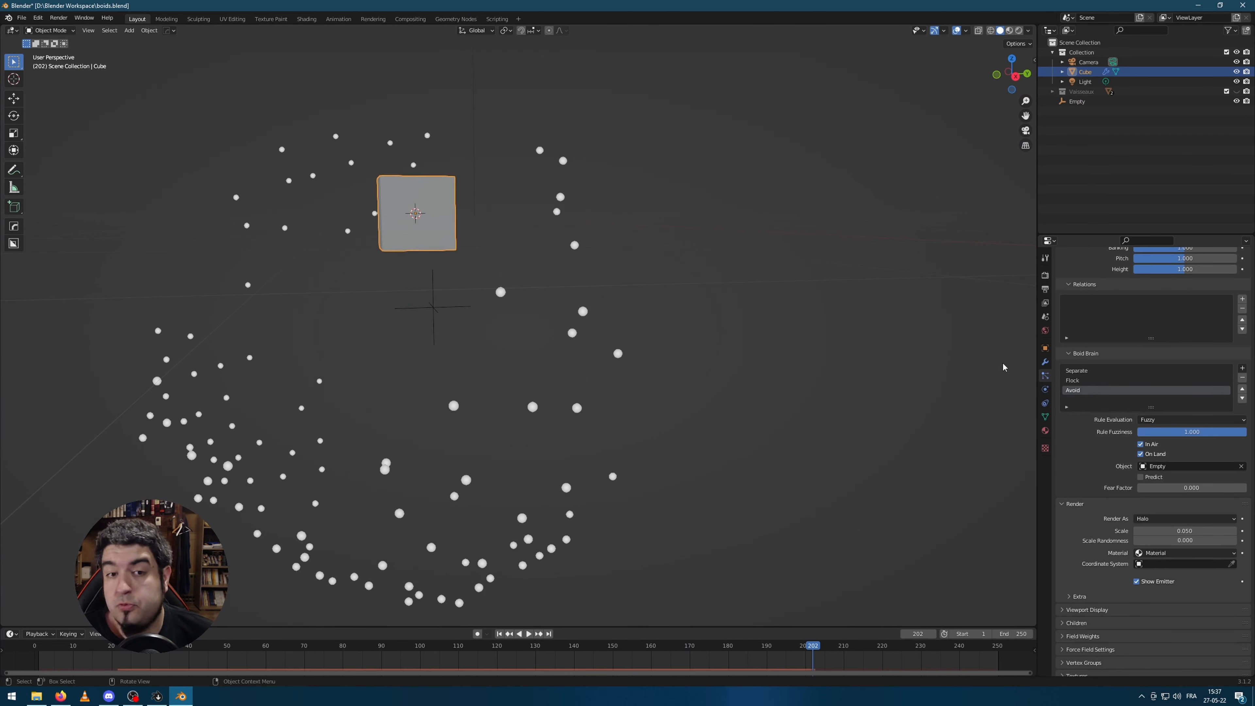
scroll(1124, 491, "down", 1)
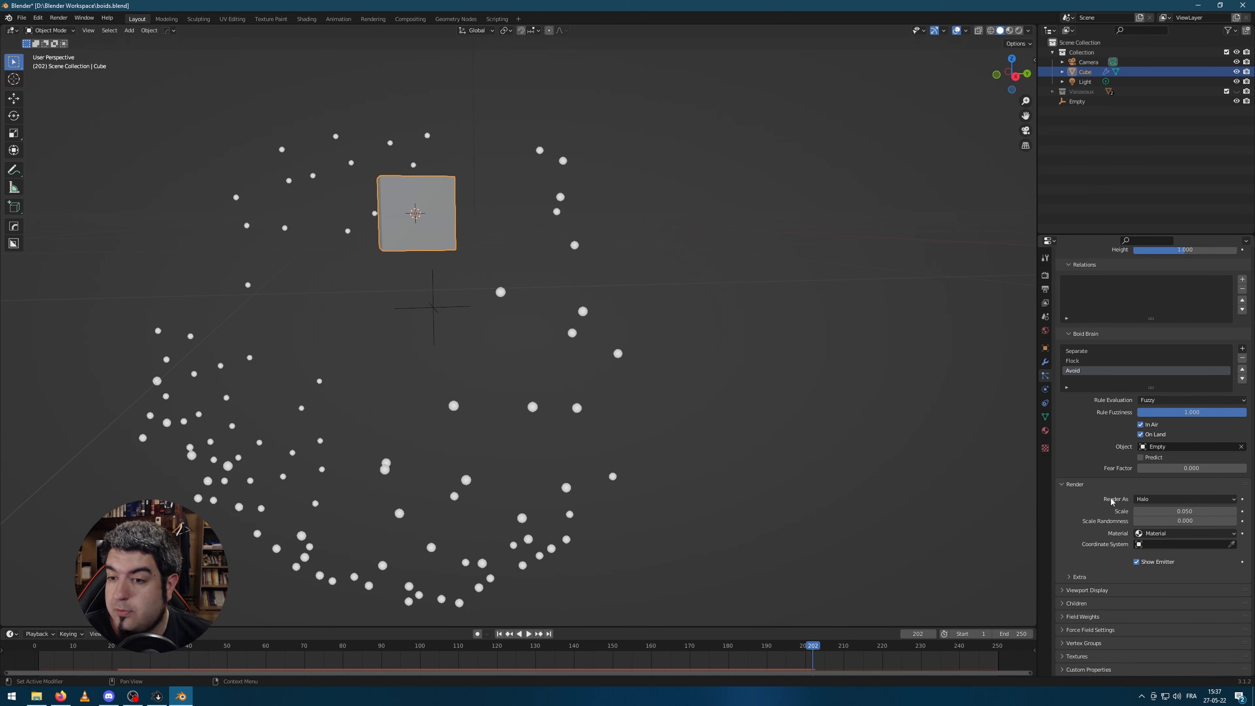
left_click(1183, 500)
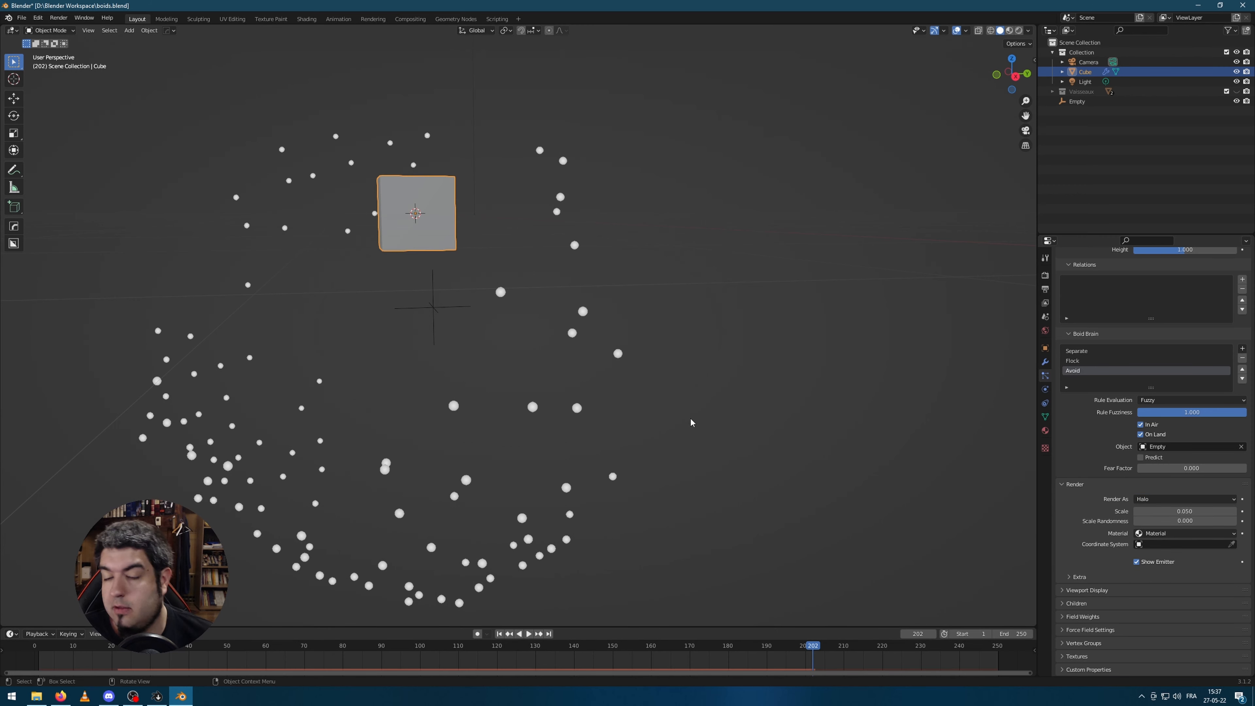
Step: Add a mesh cube and move it to the empty area beside the emitter cube
middle_click_drag(675, 361, 542, 289)
left_click(641, 363)
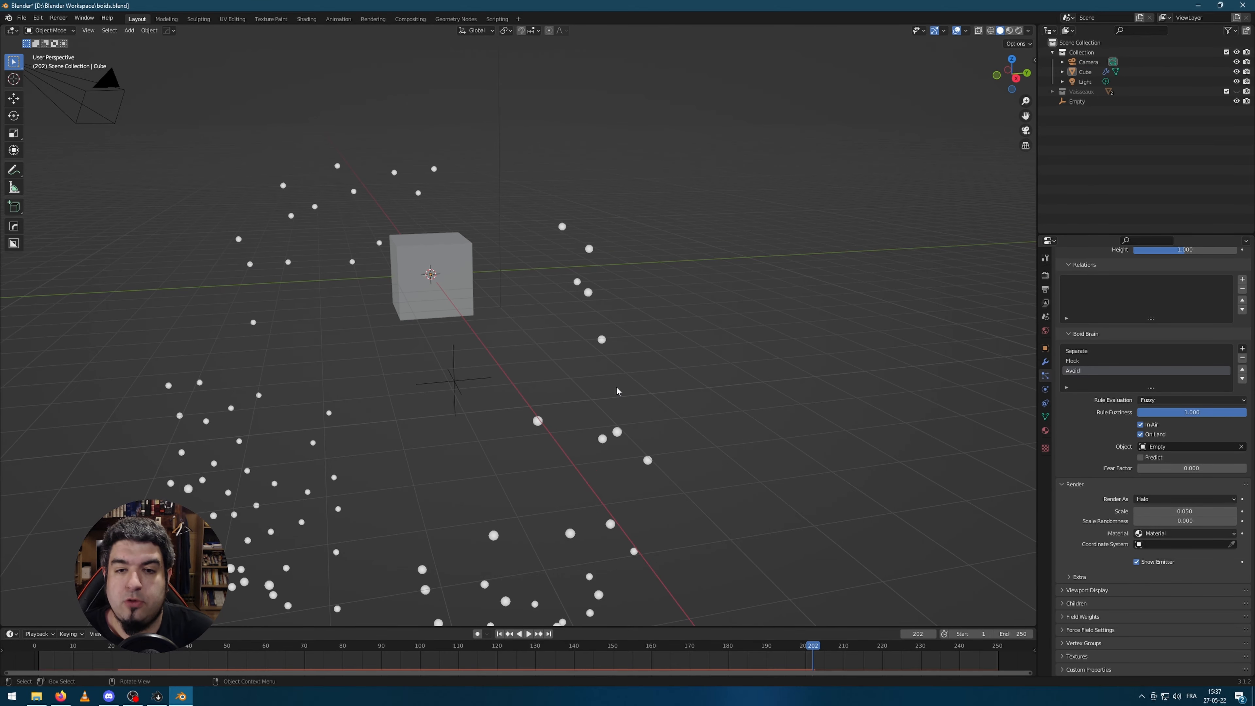
middle_click_drag(647, 346, 730, 371)
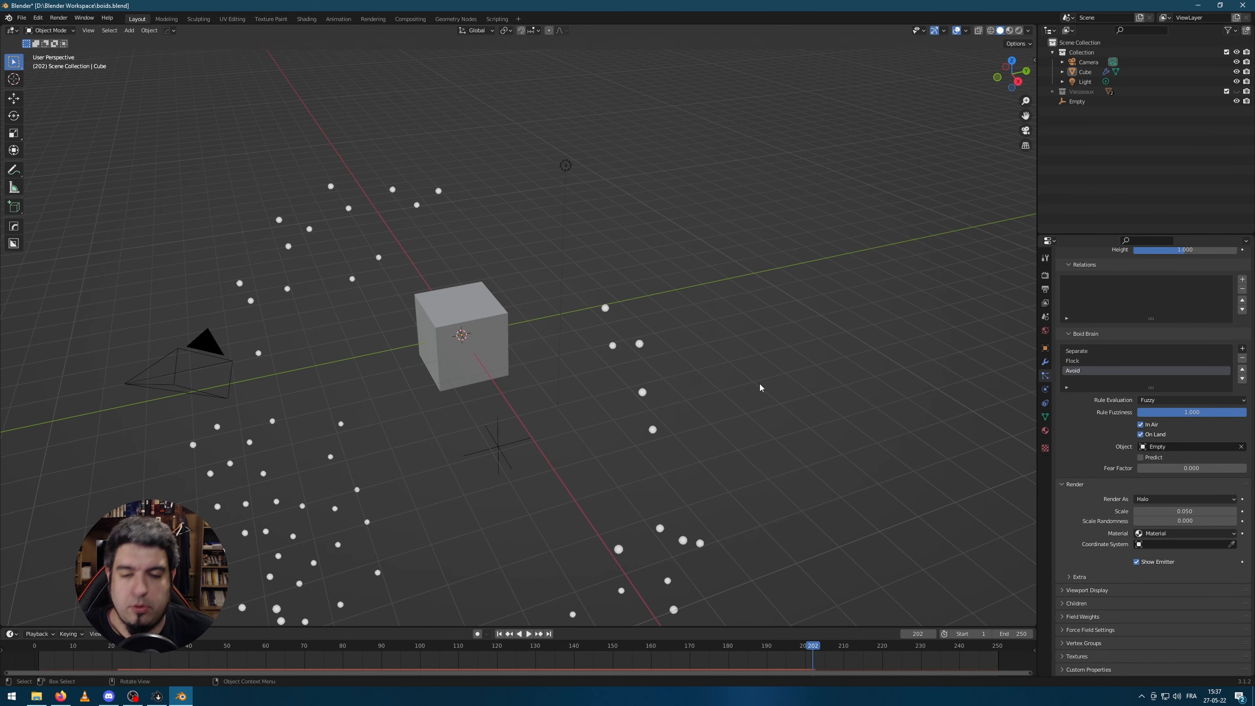
key("shift+a")
mouse_move(784, 288)
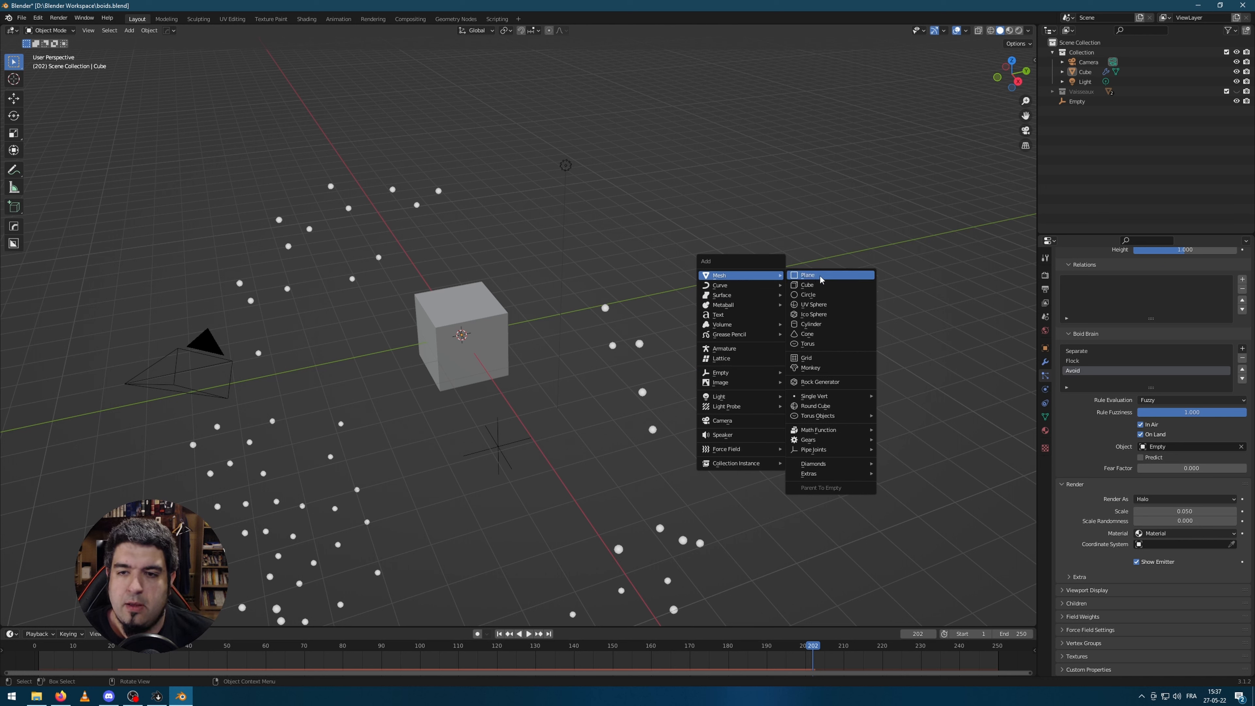
left_click(819, 285)
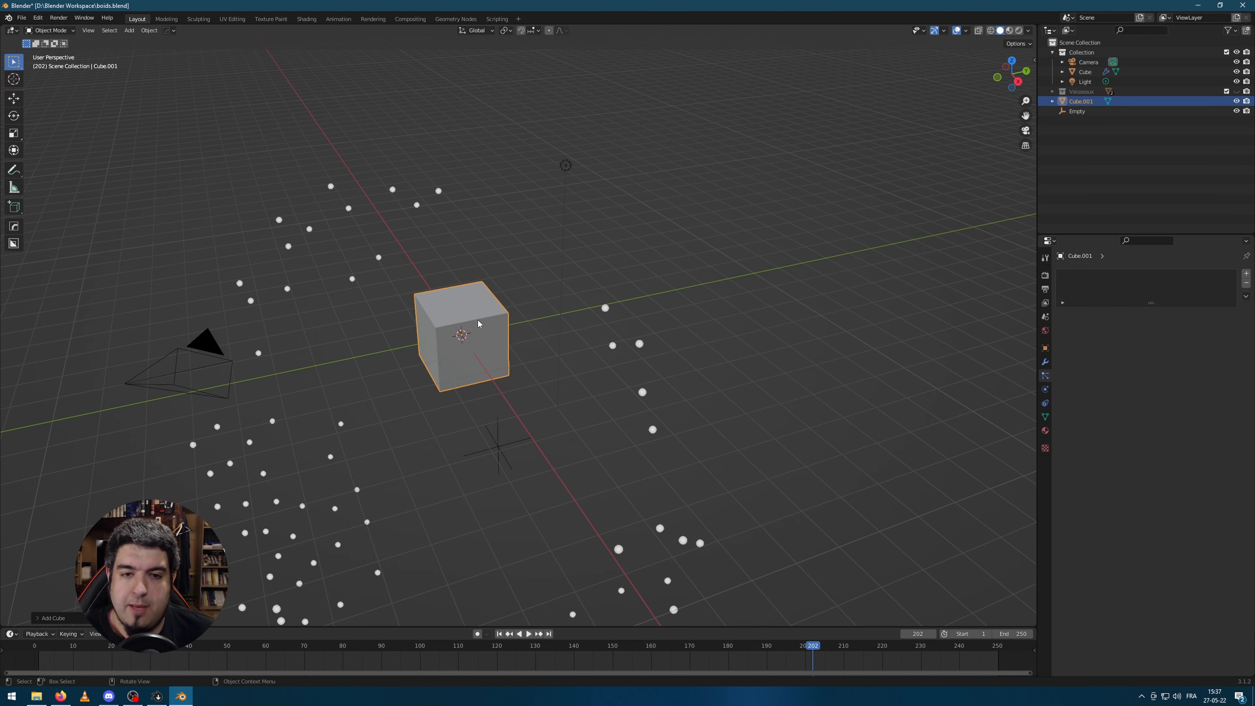
key("g")
left_click(978, 341)
Step: Scale the new cube down to about 0.12 and apply its object transform
key("s")
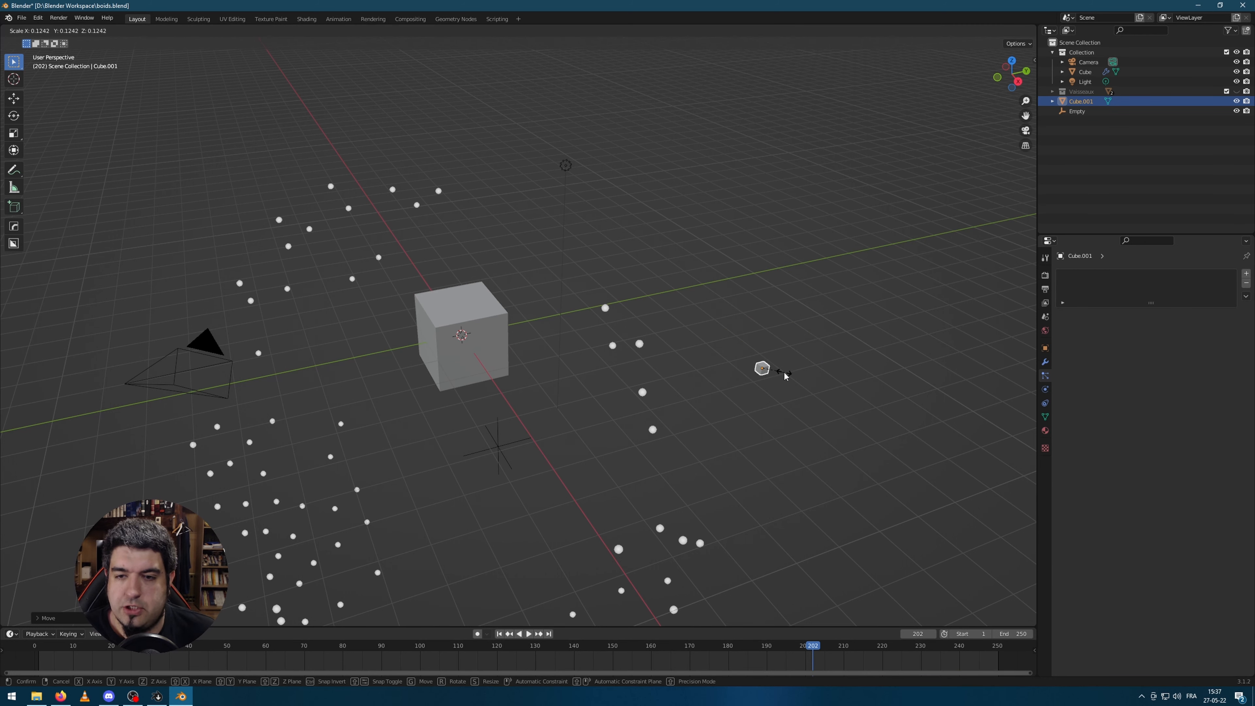
left_click(788, 378)
key("ctrl+a")
left_click(796, 406)
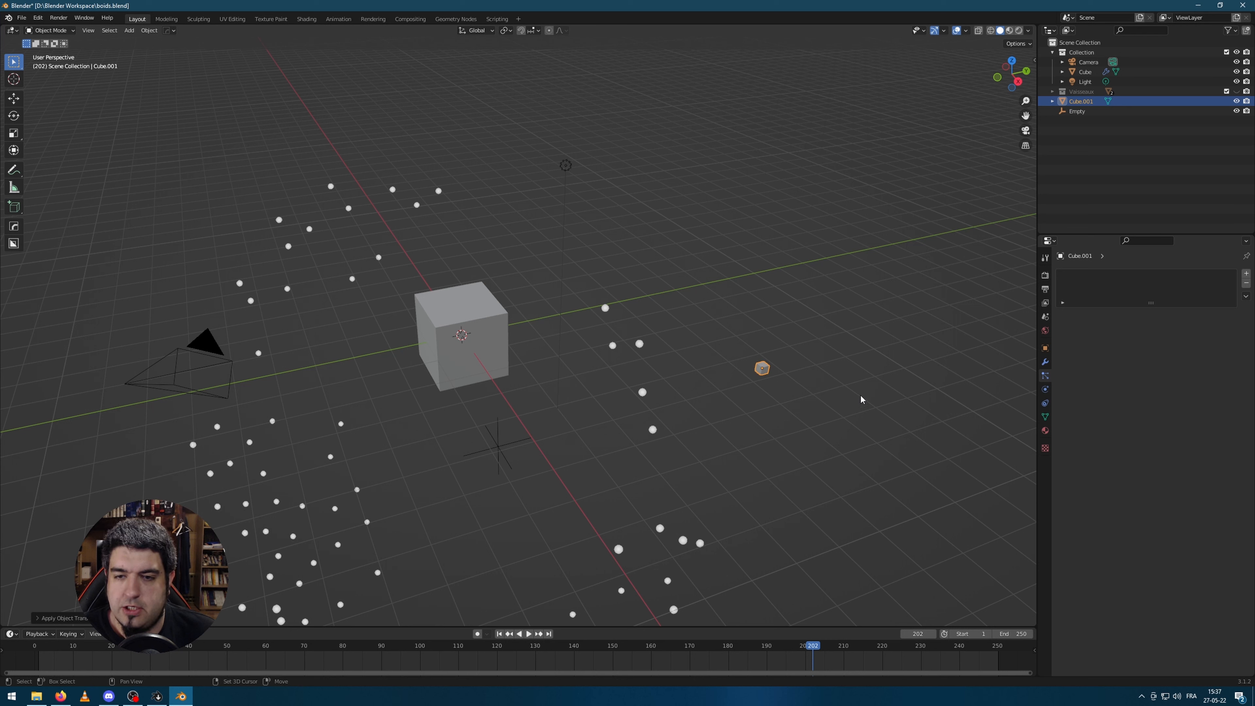
Step: Give the small cube a new material with a red base color
left_click(1045, 430)
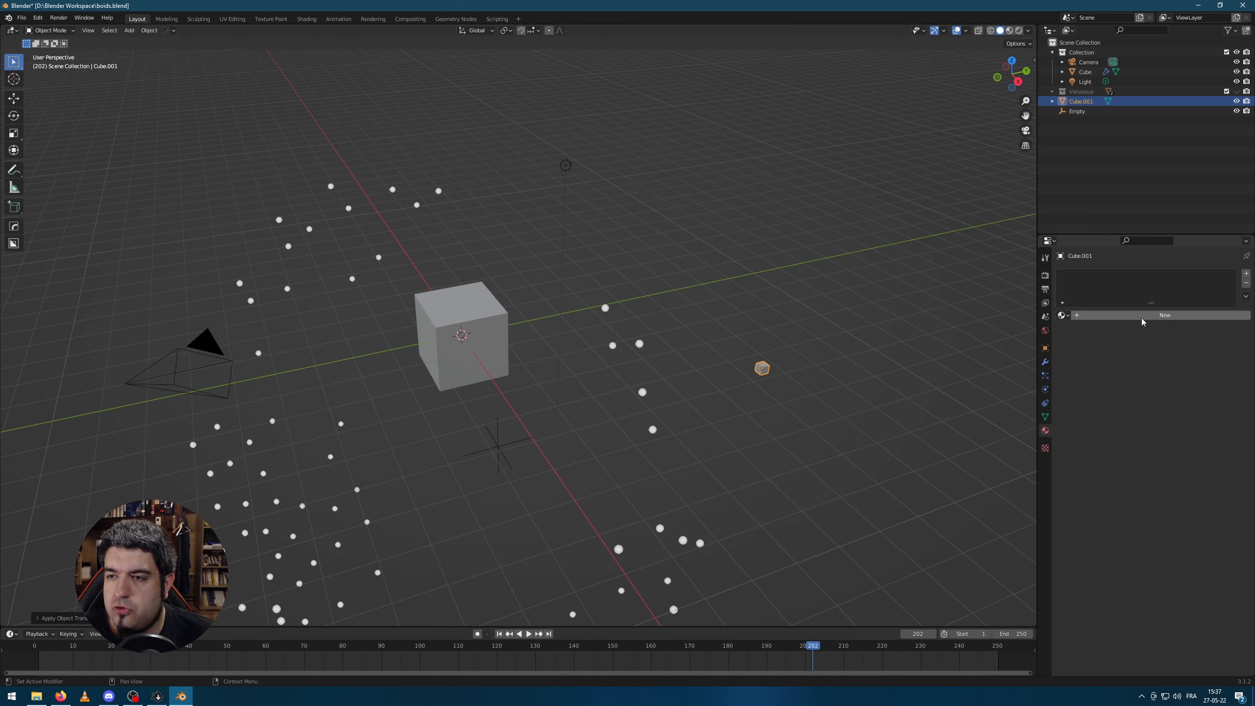
left_click(1158, 319)
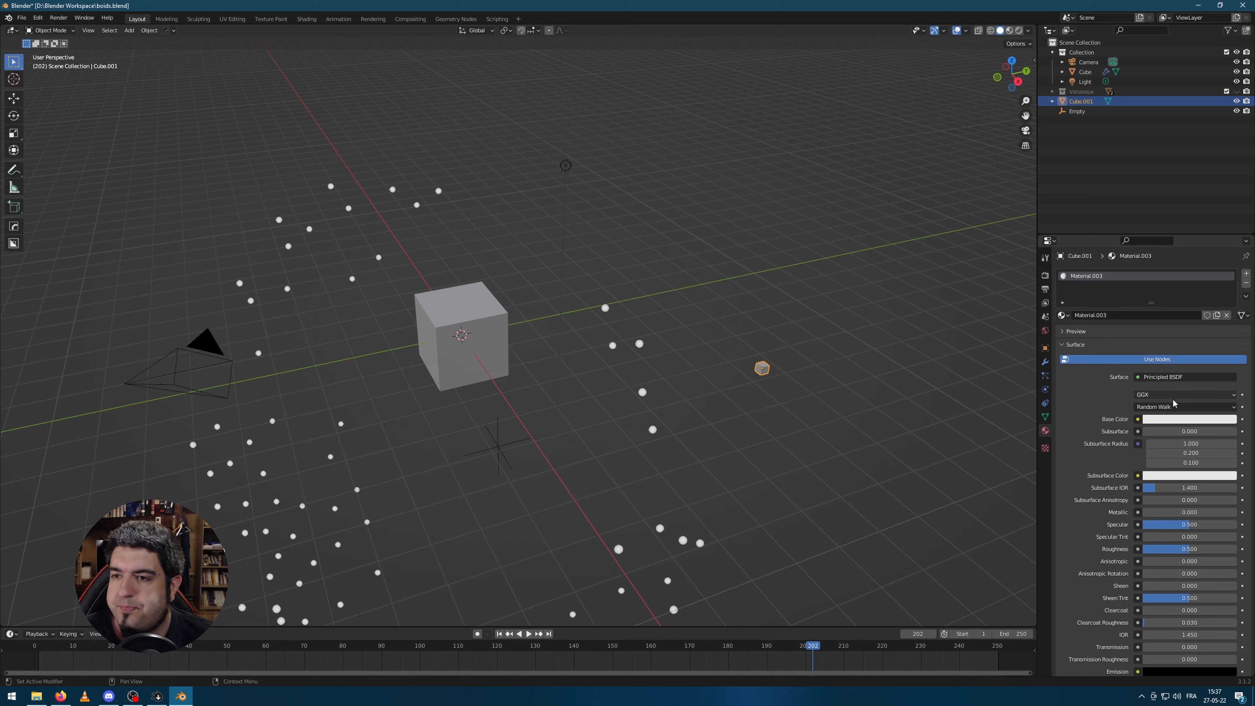
left_click(1186, 420)
left_click(1192, 351)
key("Tab")
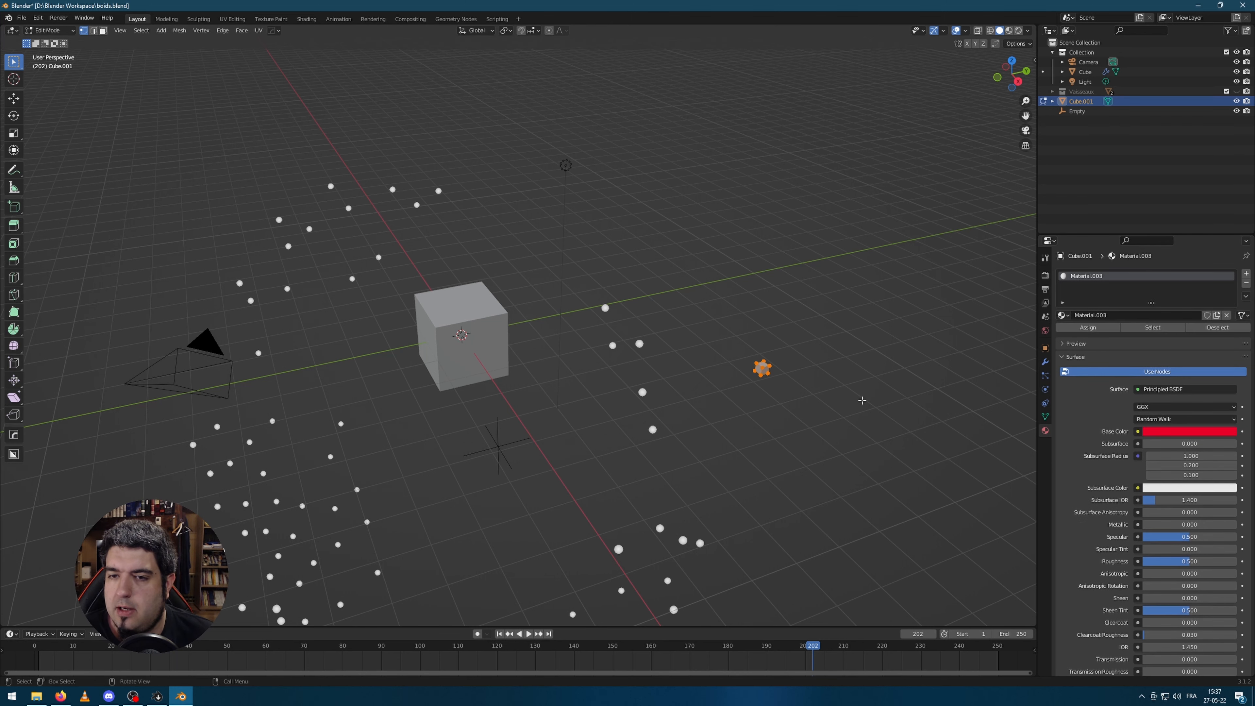
key("Tab")
Step: Switch the viewport shading to Material Preview to display the small cube's color
left_click(1009, 32)
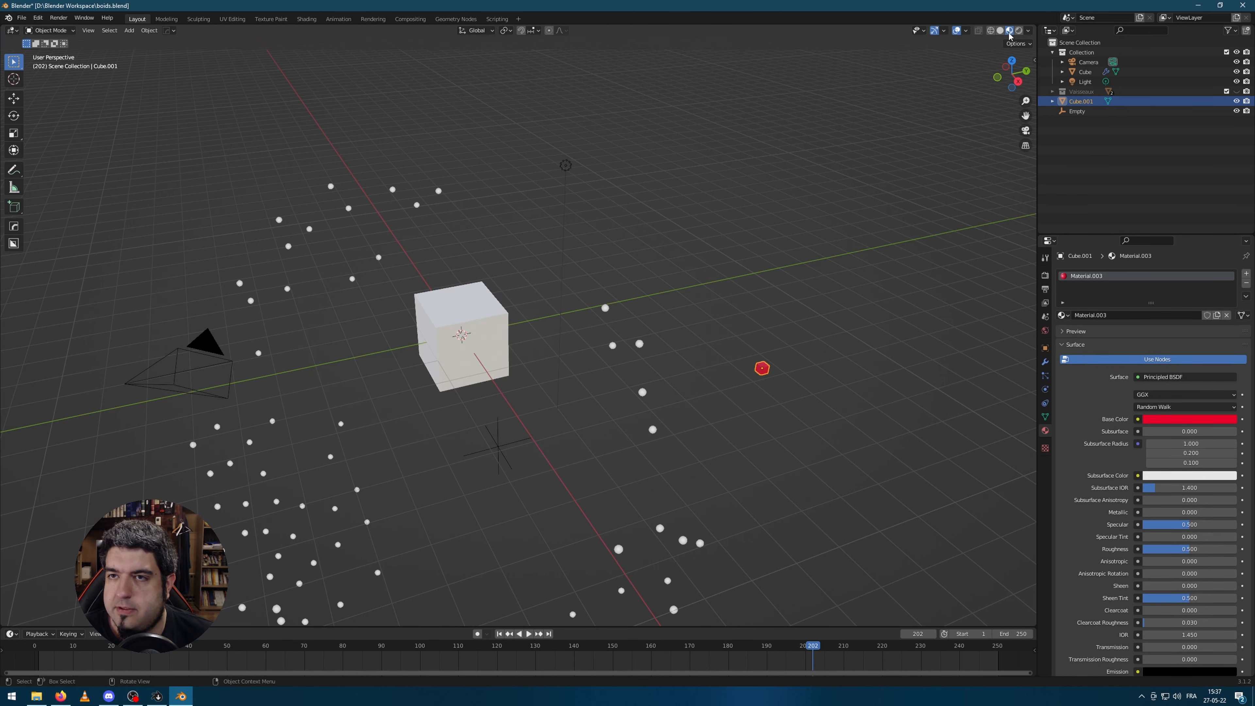
left_click(838, 404)
left_click(763, 370)
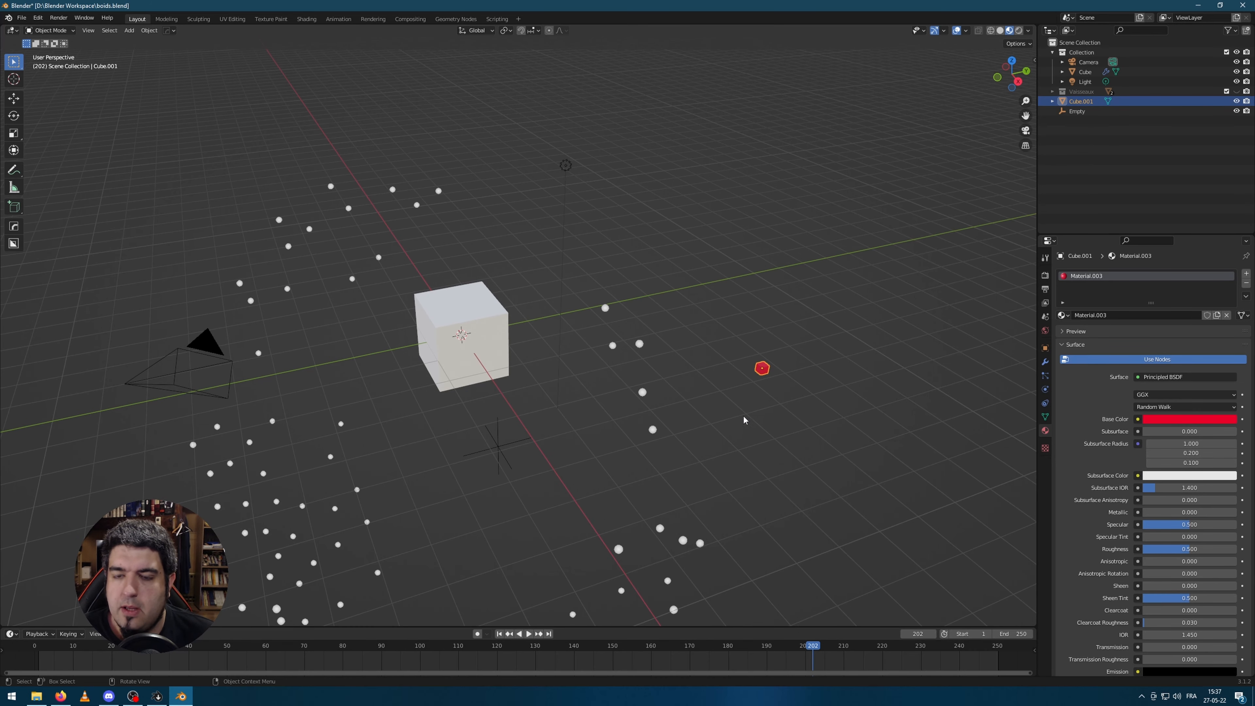
middle_click_drag(763, 369, 644, 368, "shift")
Step: Rename the small red cube as Particule1
double_click(1102, 101)
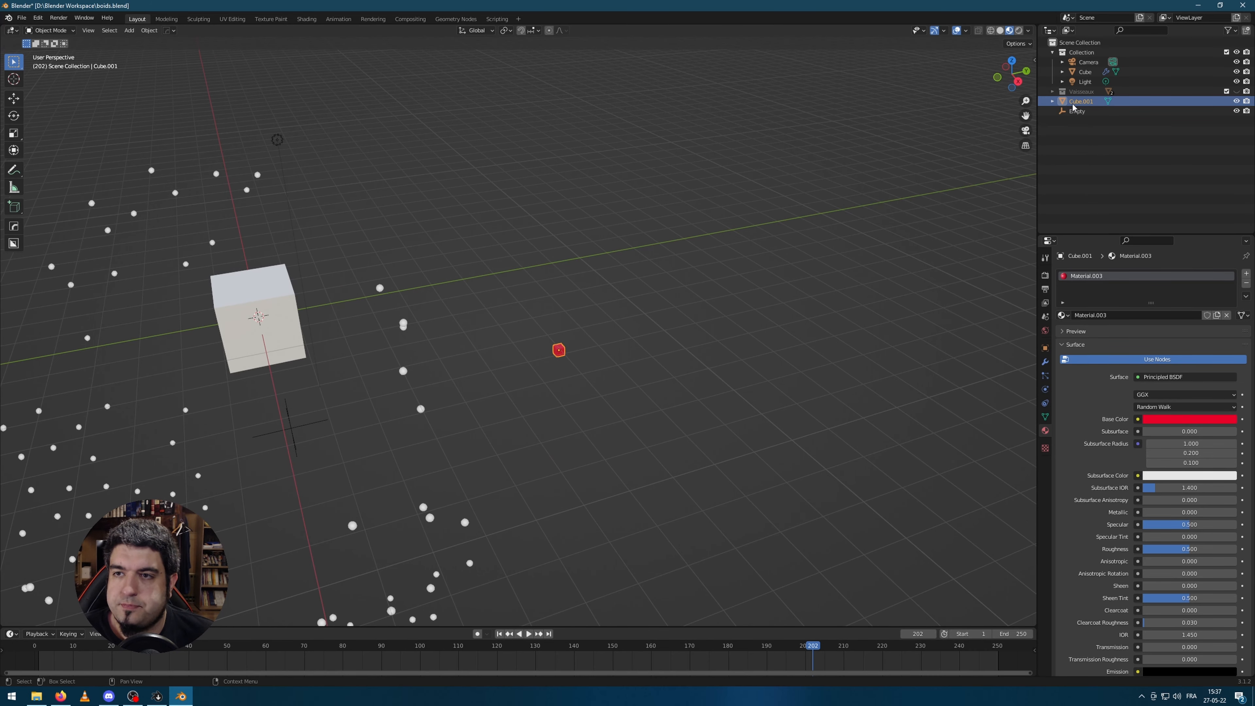
type("Part")
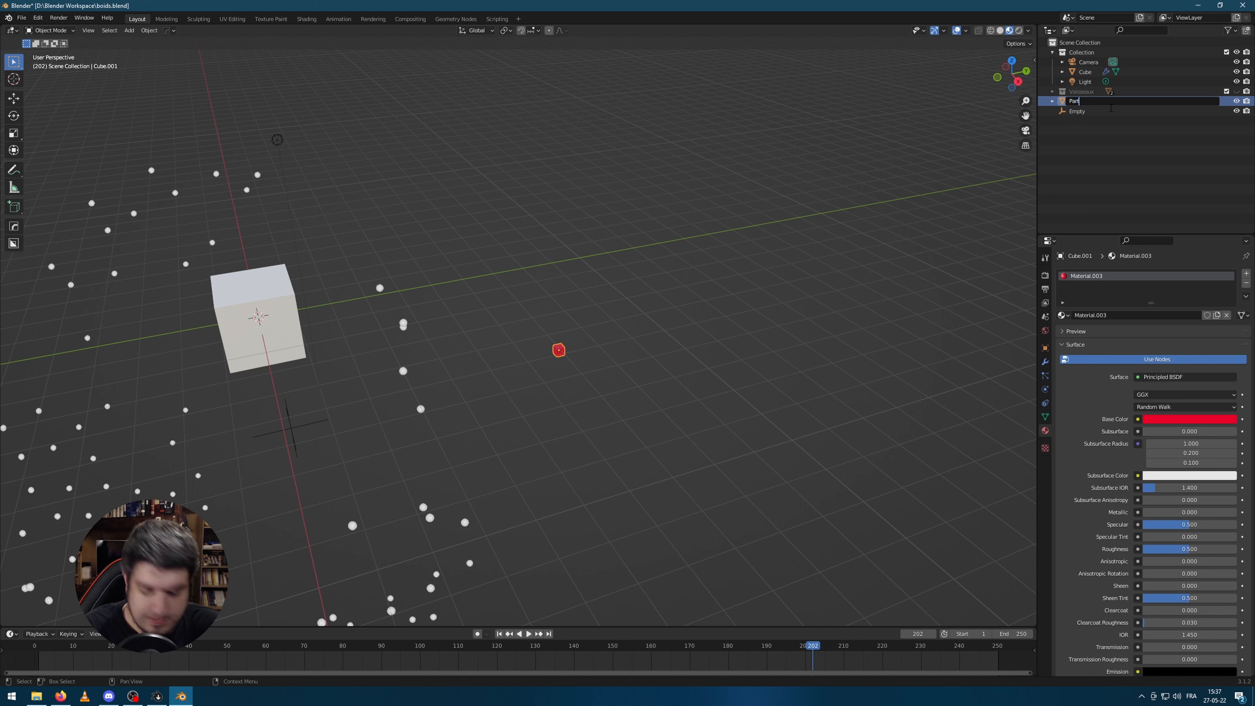
type("icule1")
key("Return")
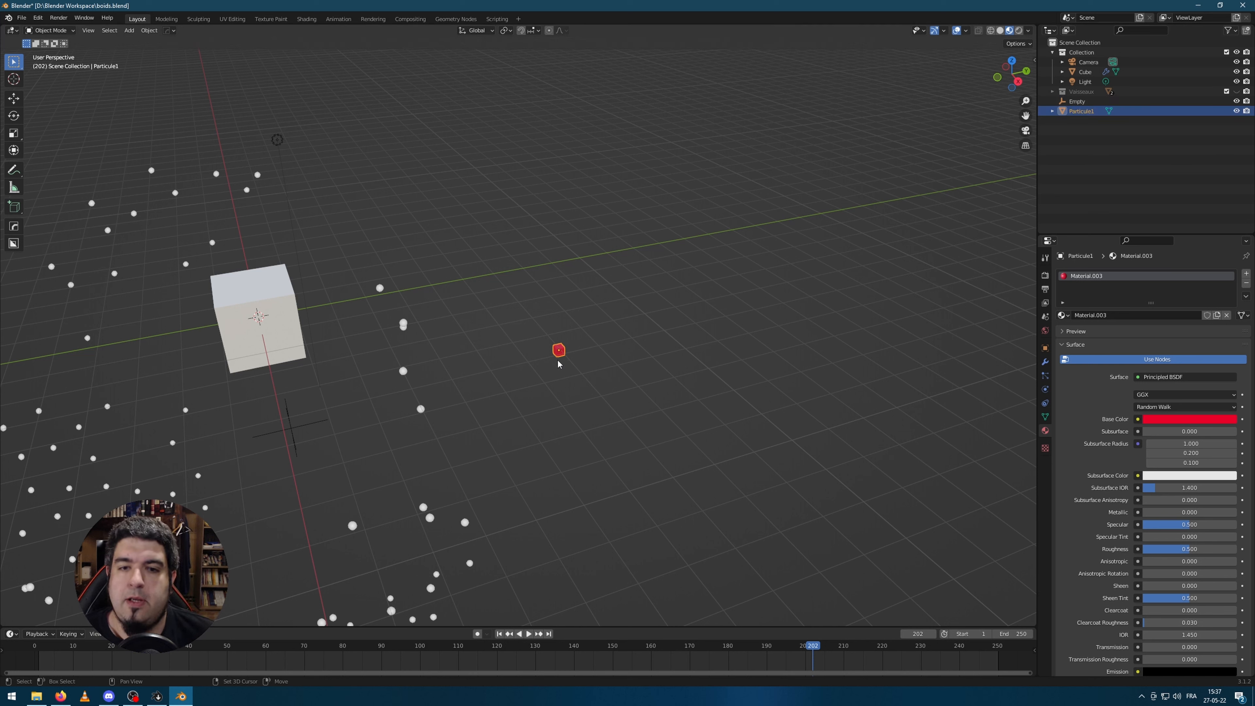
Step: Duplicate Particule1 and place the copy just beside the original
key("shift+d")
left_click(595, 399)
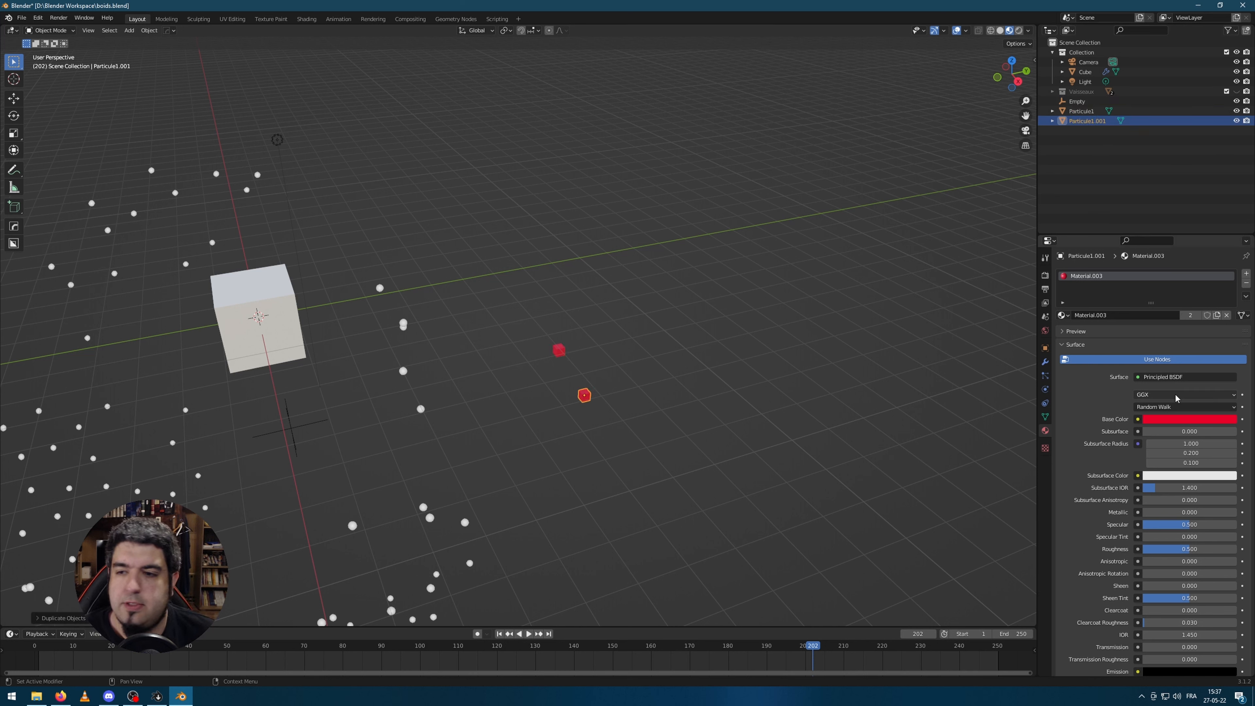
left_click(1202, 421)
left_click_drag(1205, 302, 1193, 310)
key("ctrl+z")
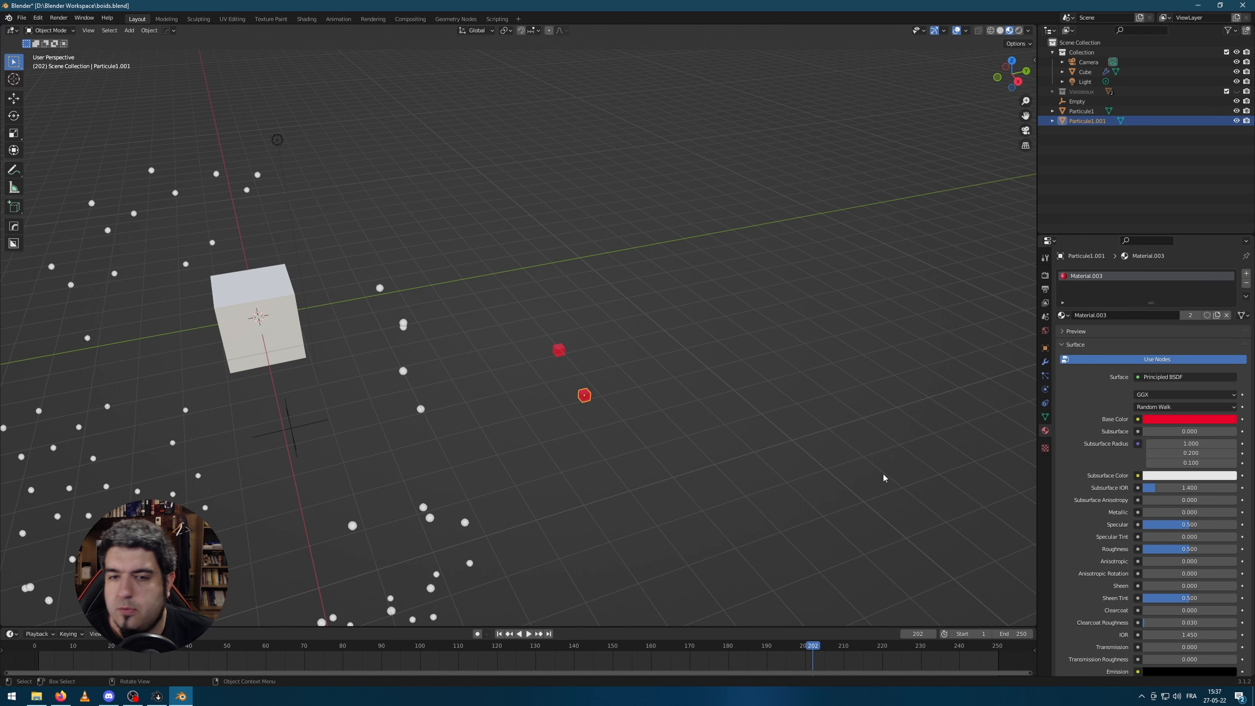
Step: Give the duplicated small cube its own copy of the material and set its base color to blue
left_click(1216, 315)
left_click(1201, 420)
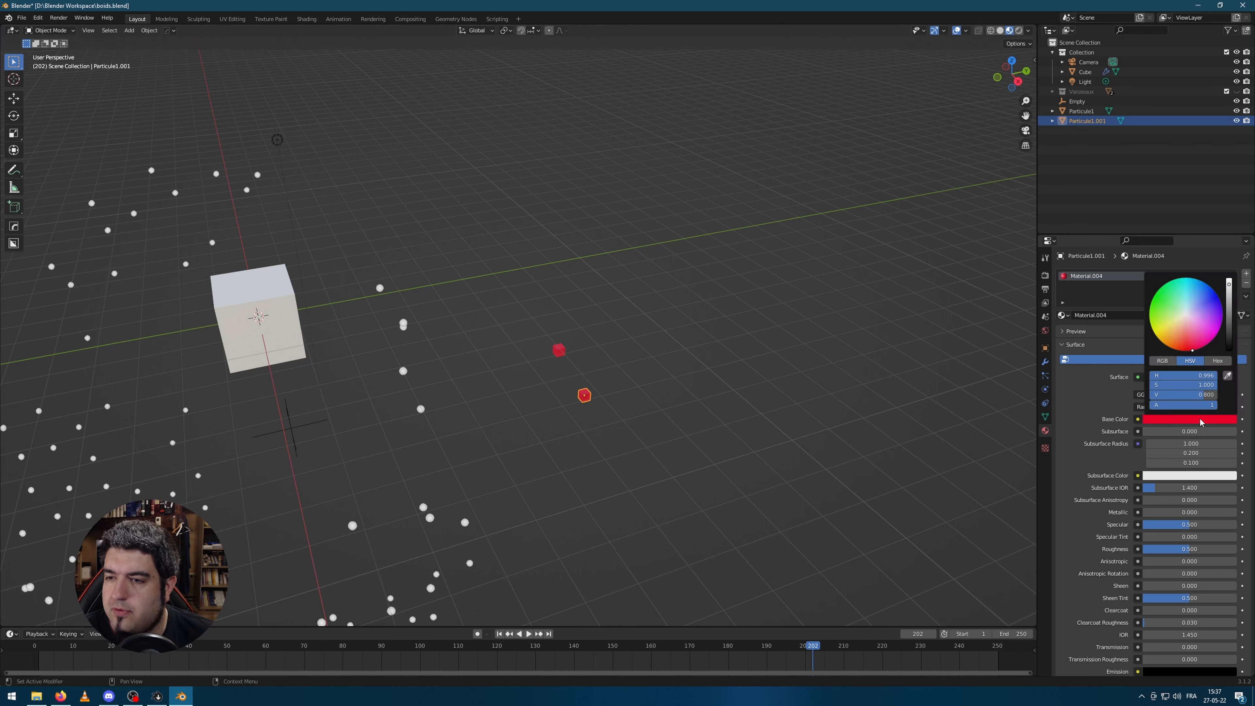
left_click(1220, 301)
Step: Rename the small blue cube as Particule2
double_click(1103, 122)
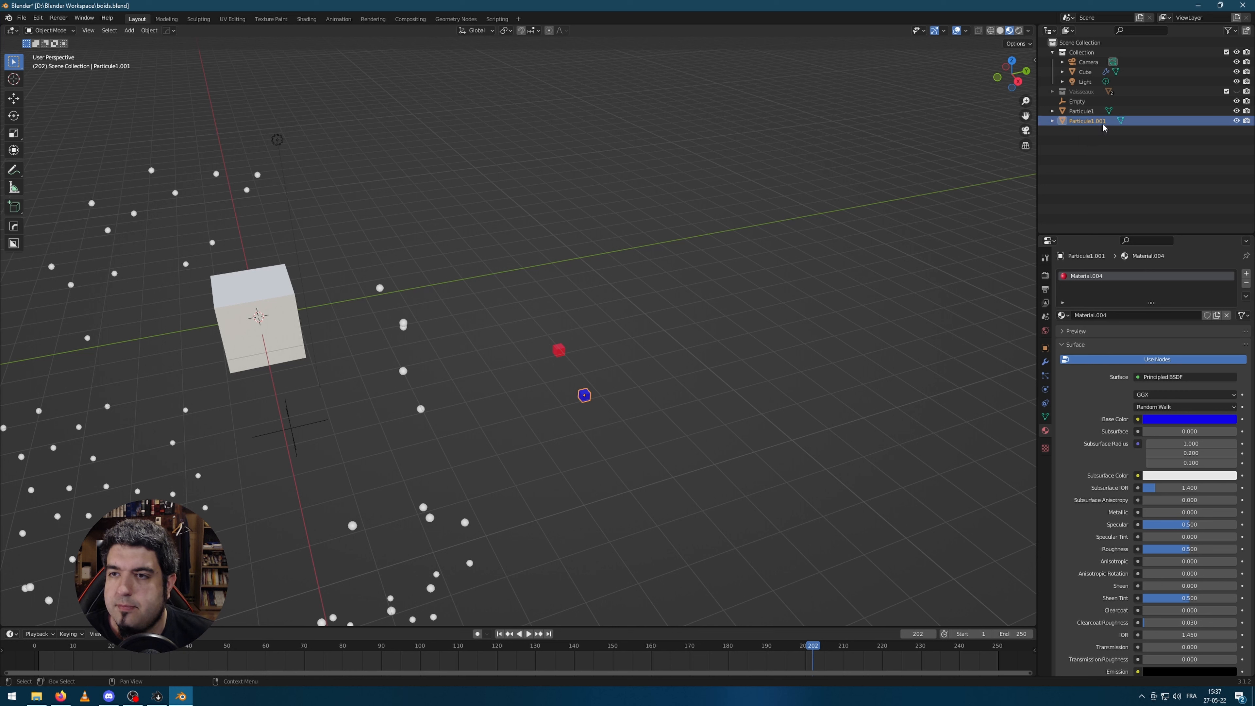
type("Pa")
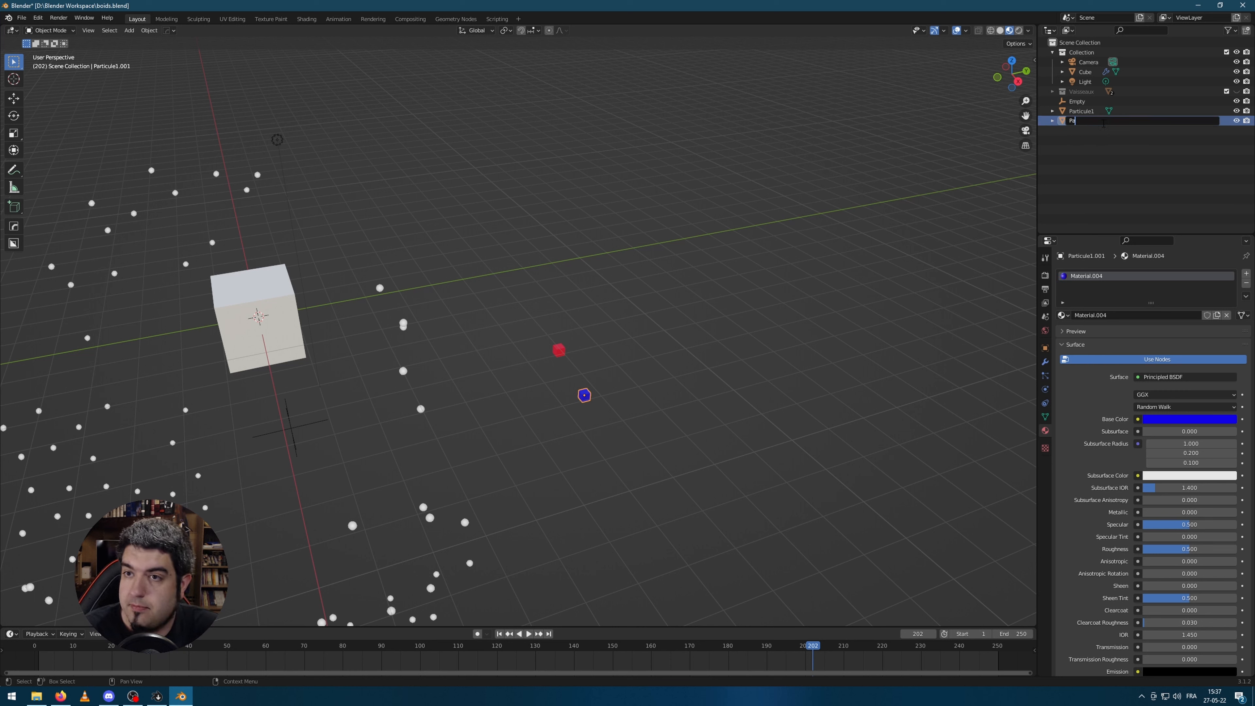
type("rticule2")
key("Return")
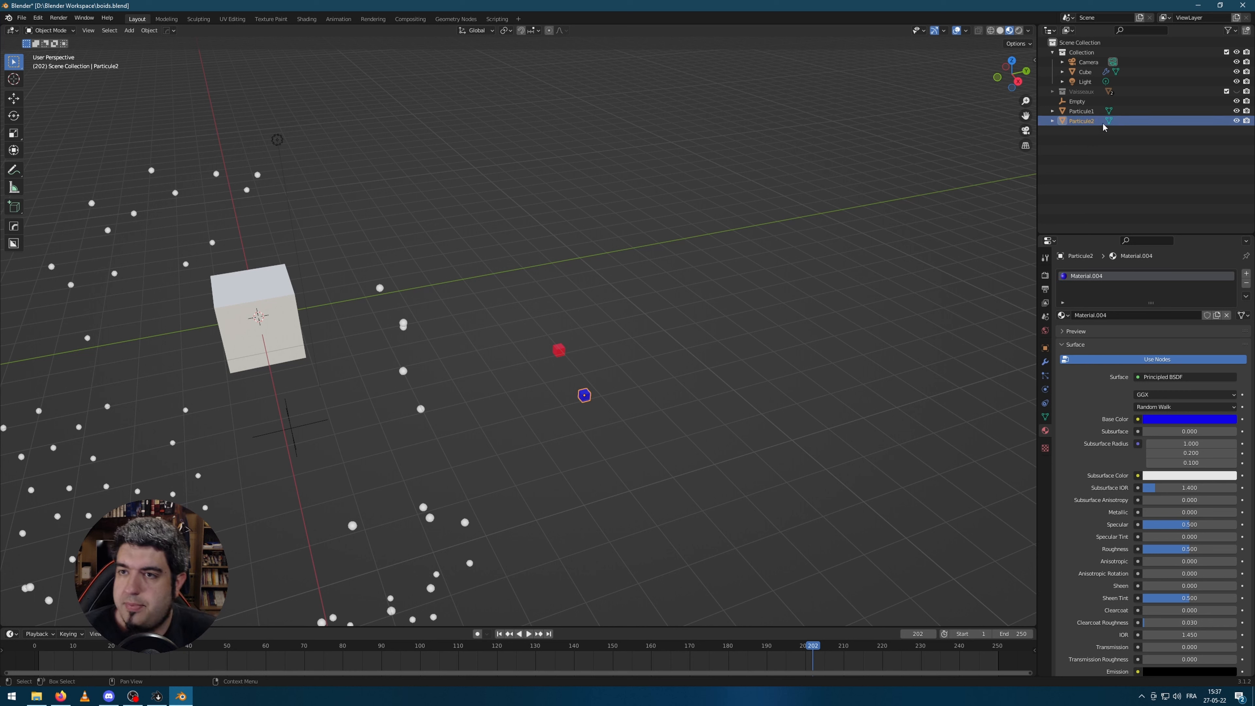
Step: Set the emitter cube's particles to render as Object, using Particule1 as the instance object
left_click(1086, 72)
scroll(1247, 517, "down", 4)
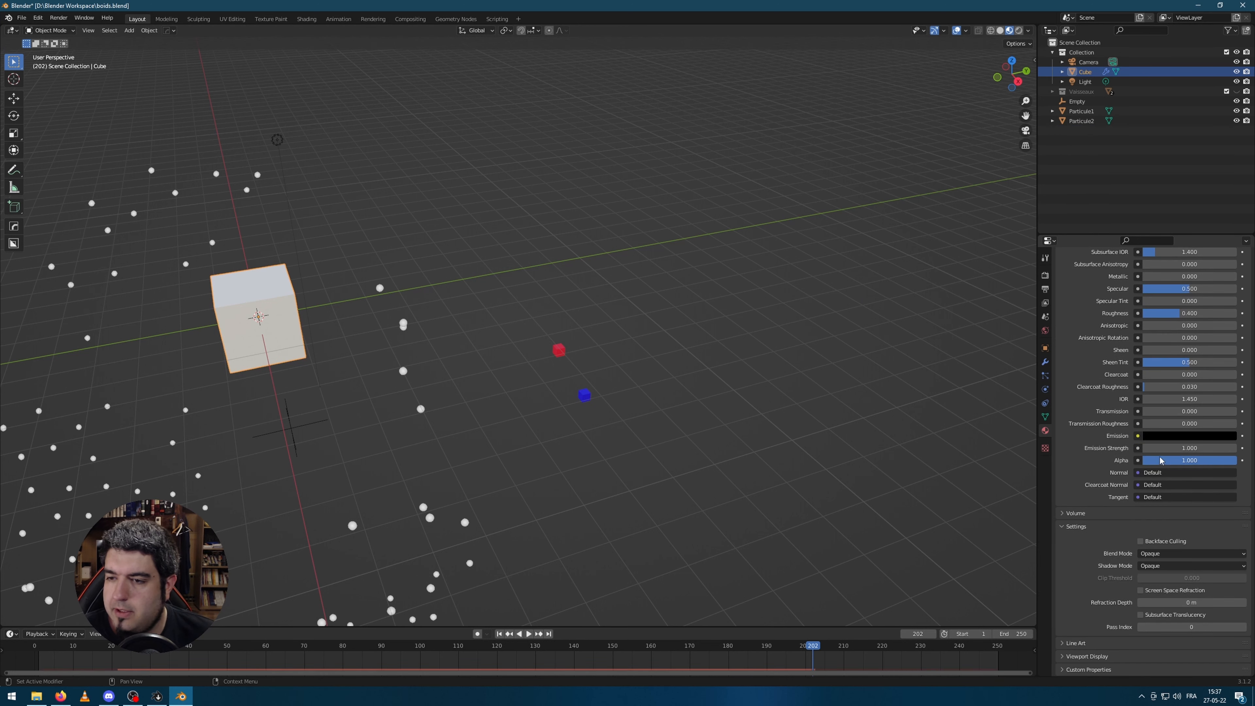
left_click(1044, 362)
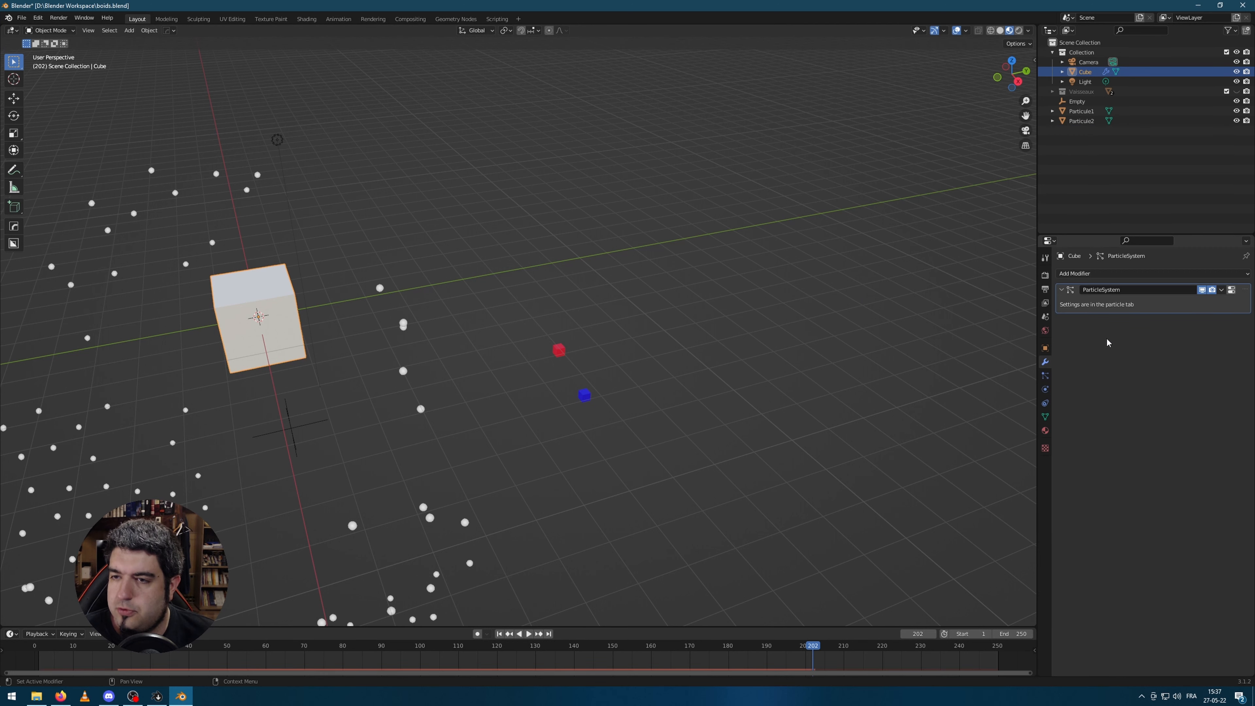
left_click(1231, 289)
scroll(1185, 395, "down", 10)
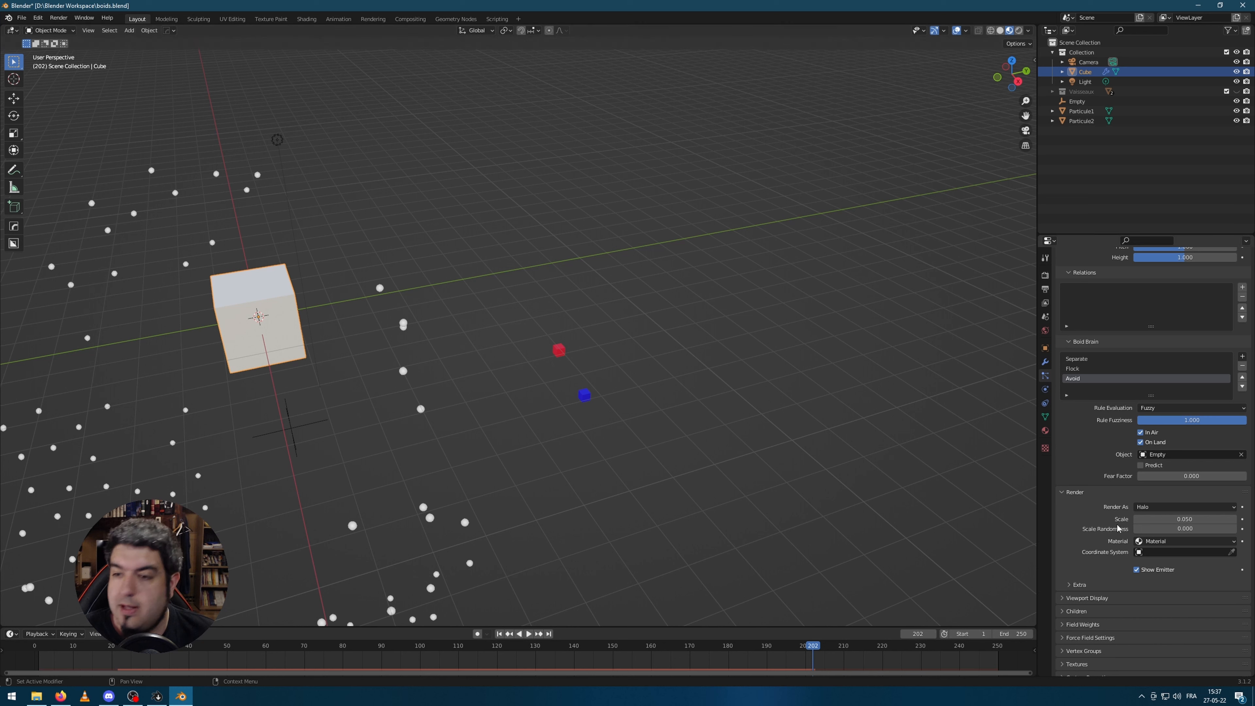
scroll(1185, 445, "down", 1)
left_click(1175, 499)
left_click(1151, 553)
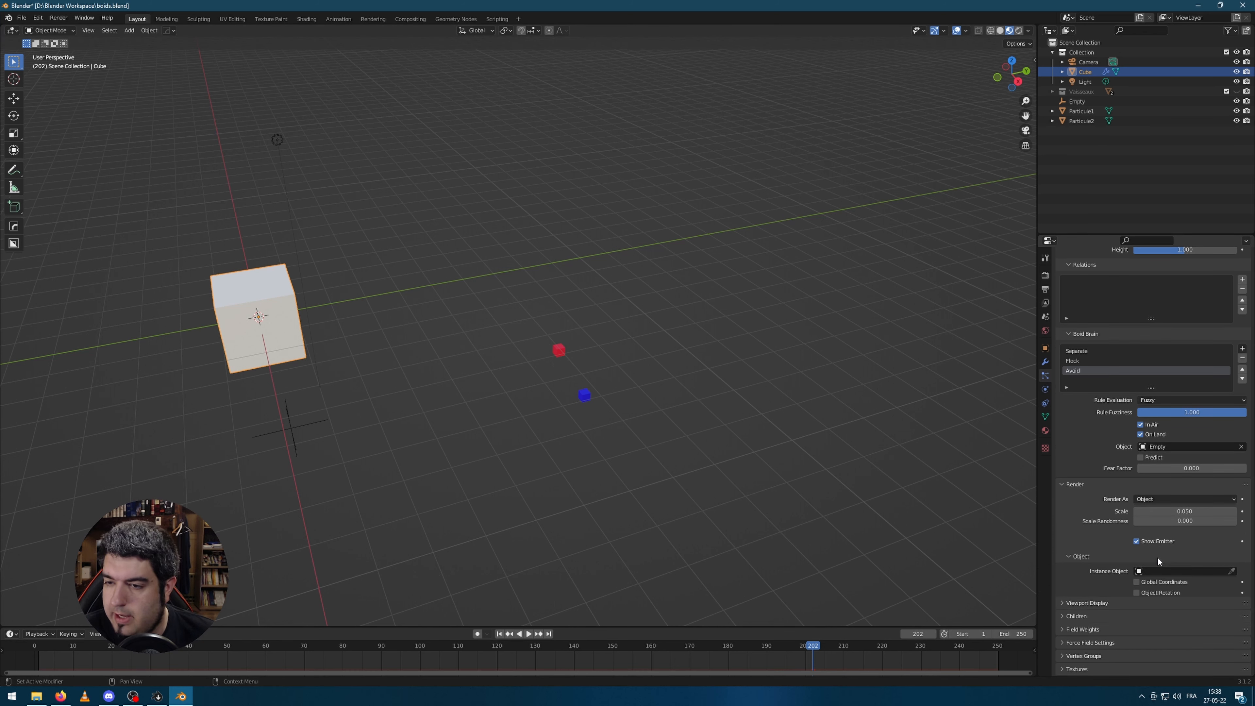
left_click(1181, 571)
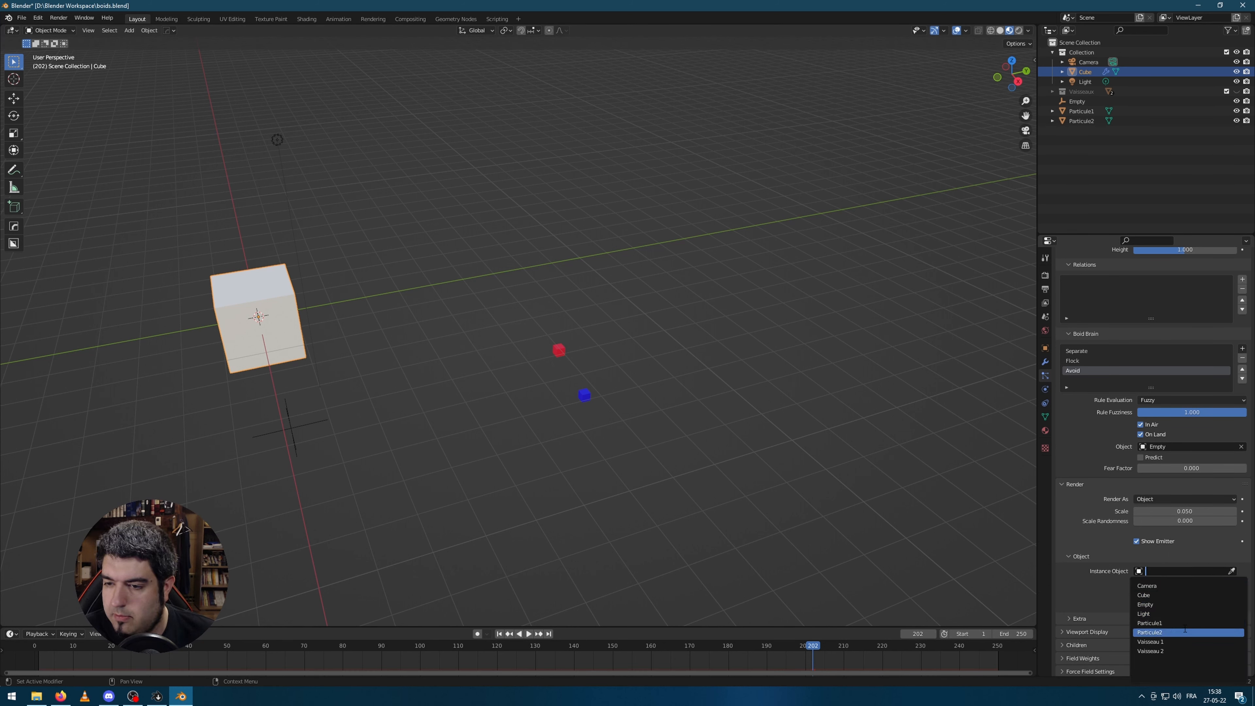
left_click(1175, 623)
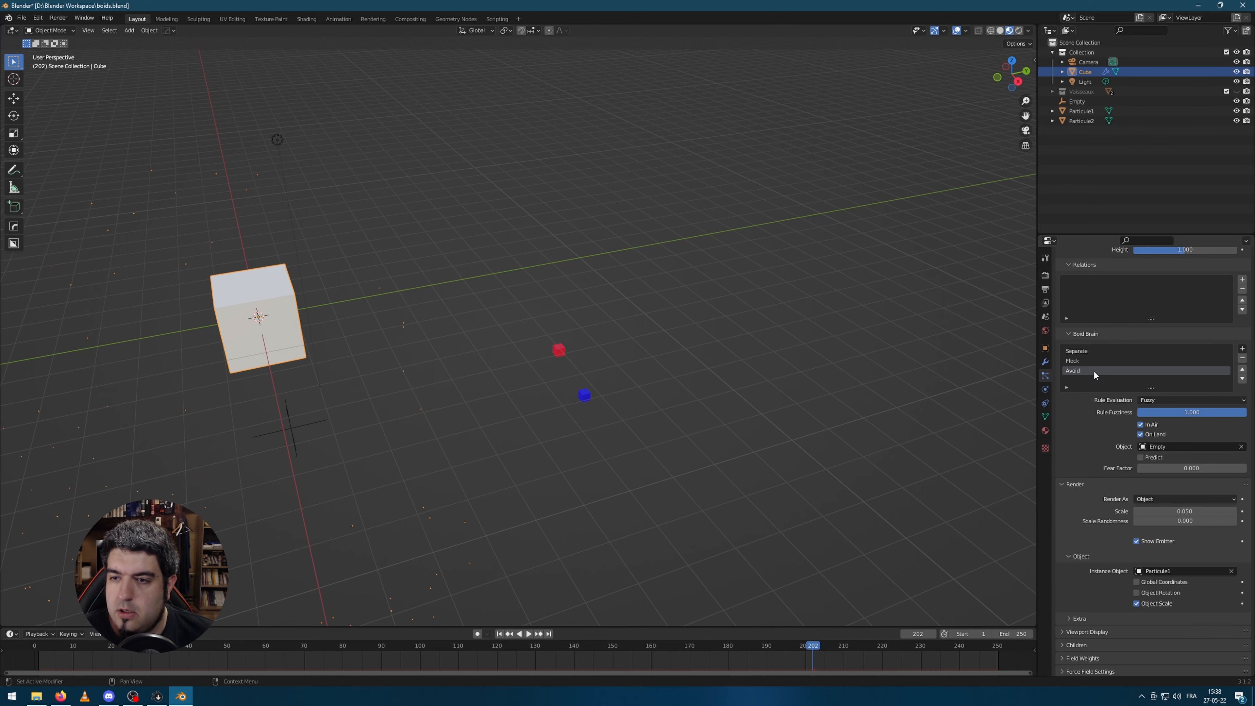
Step: Remove the Avoid rule from the emitter's boid brain and set the particle render scale to 0.880
left_click(1242, 358)
middle_click_drag(594, 429, 806, 462)
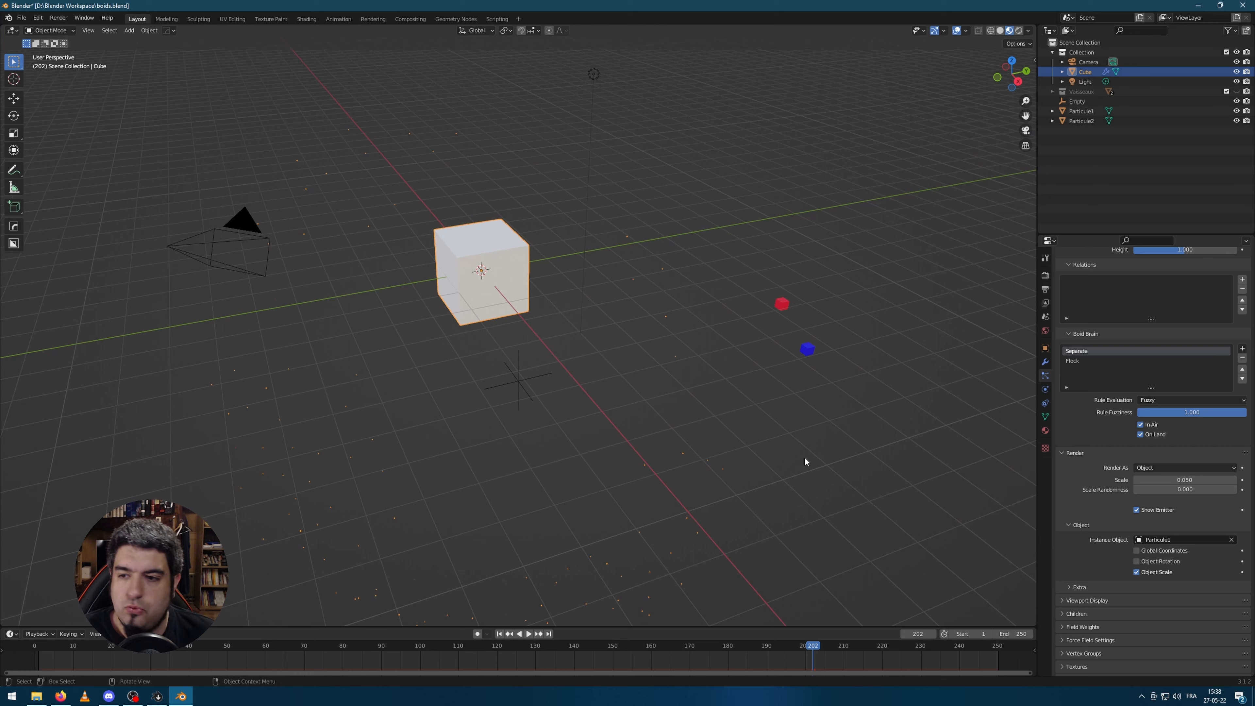
left_click_drag(1167, 481, 1219, 481)
left_click(748, 247)
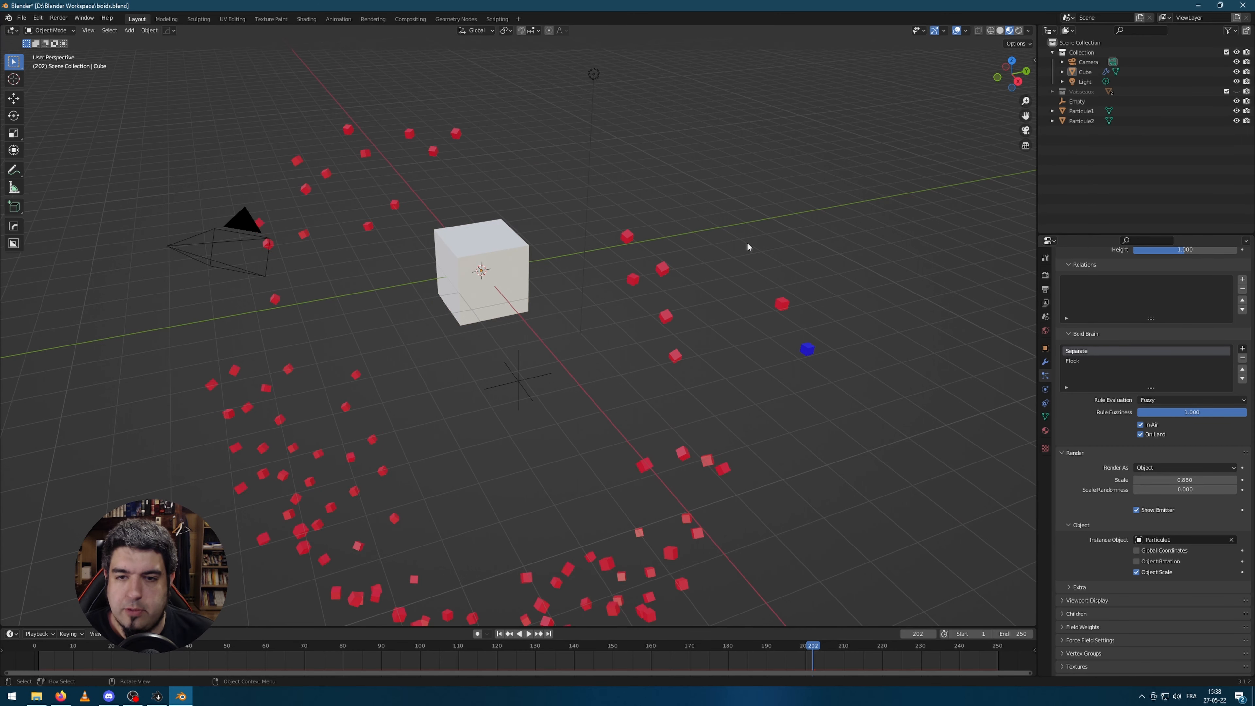
Step: Play the particle animation to check the red cube instances, and stop it at about frame 71
scroll(747, 246, "down", 2)
left_click(506, 636)
key("space")
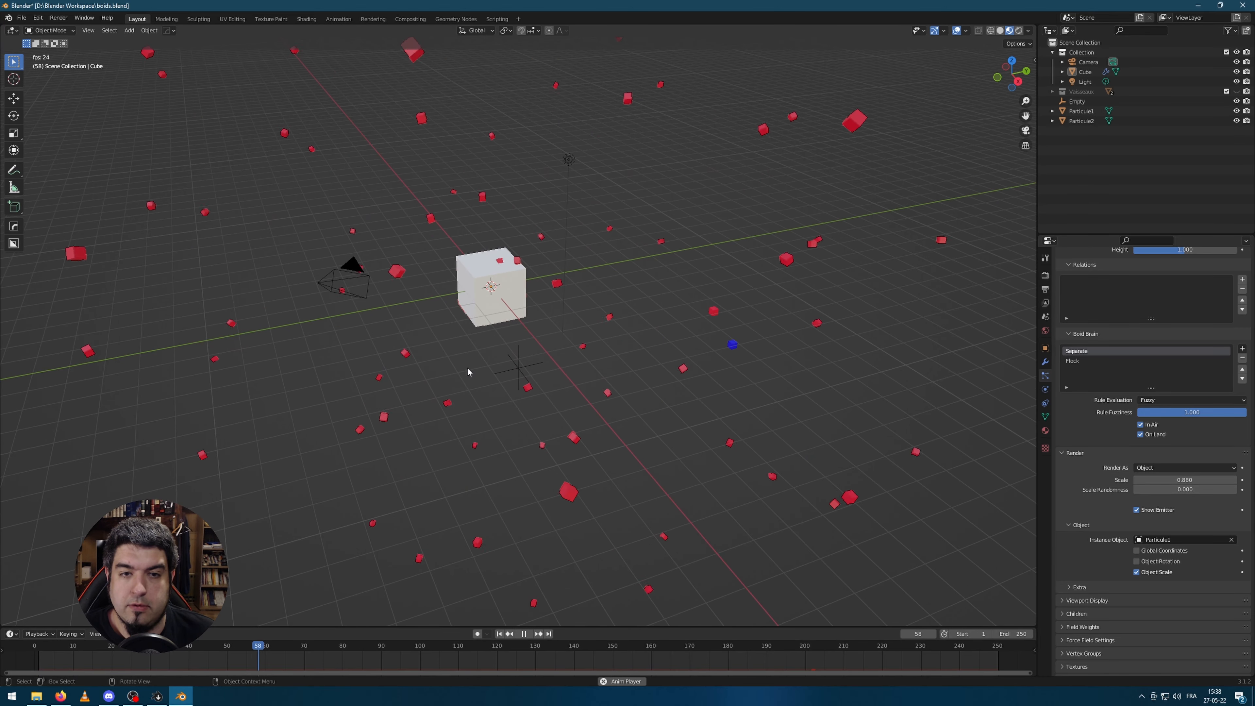
key("space")
Step: Set the boids' Air Personal Space to 5
scroll(1126, 461, "up", 8)
scroll(1127, 462, "up", 12)
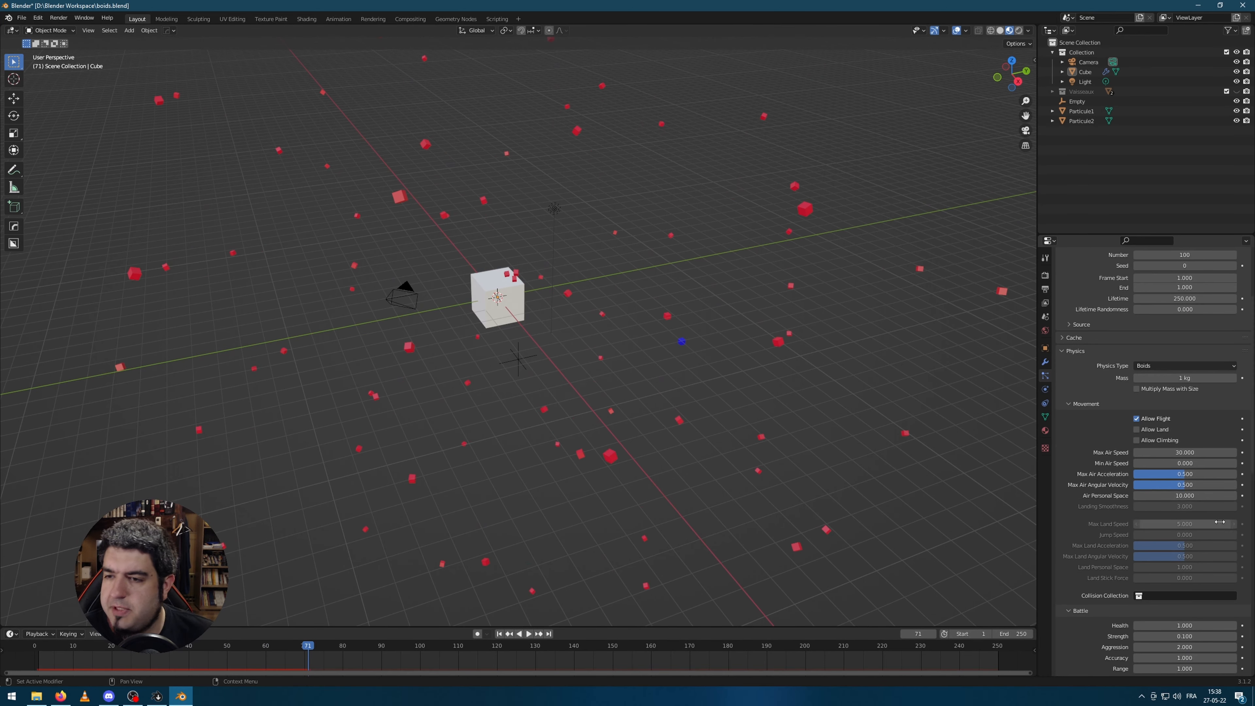
double_click(1185, 496)
type("5")
key("Return")
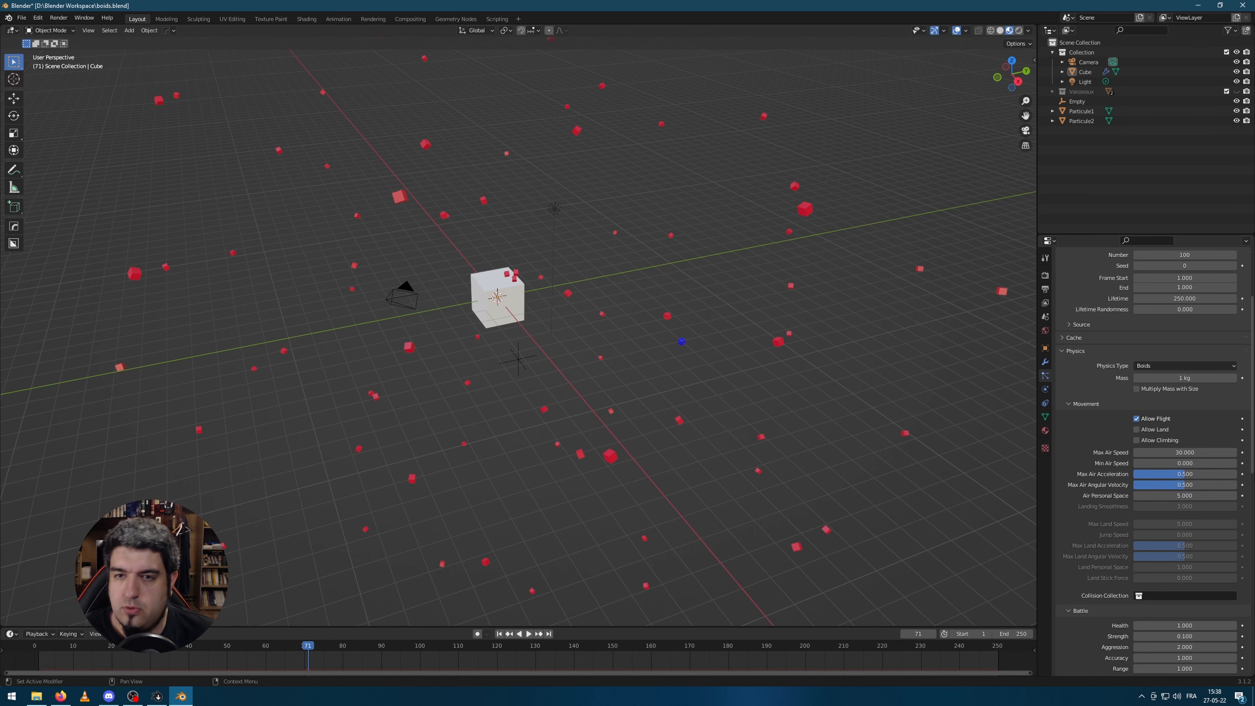
Step: Return the animation to frame 1 and leave the emitter cube deselected
left_click(499, 633)
left_click(511, 310)
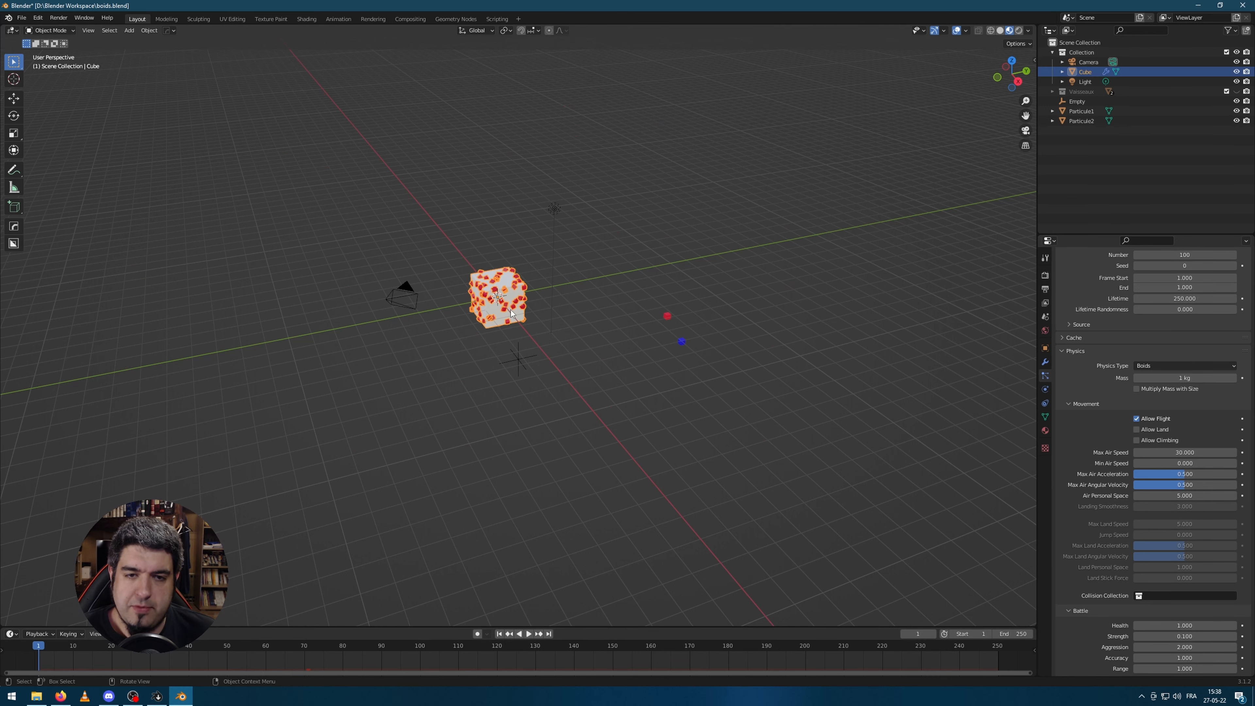
scroll(549, 294, "down", 3)
left_click(574, 284)
scroll(579, 293, "up", 3)
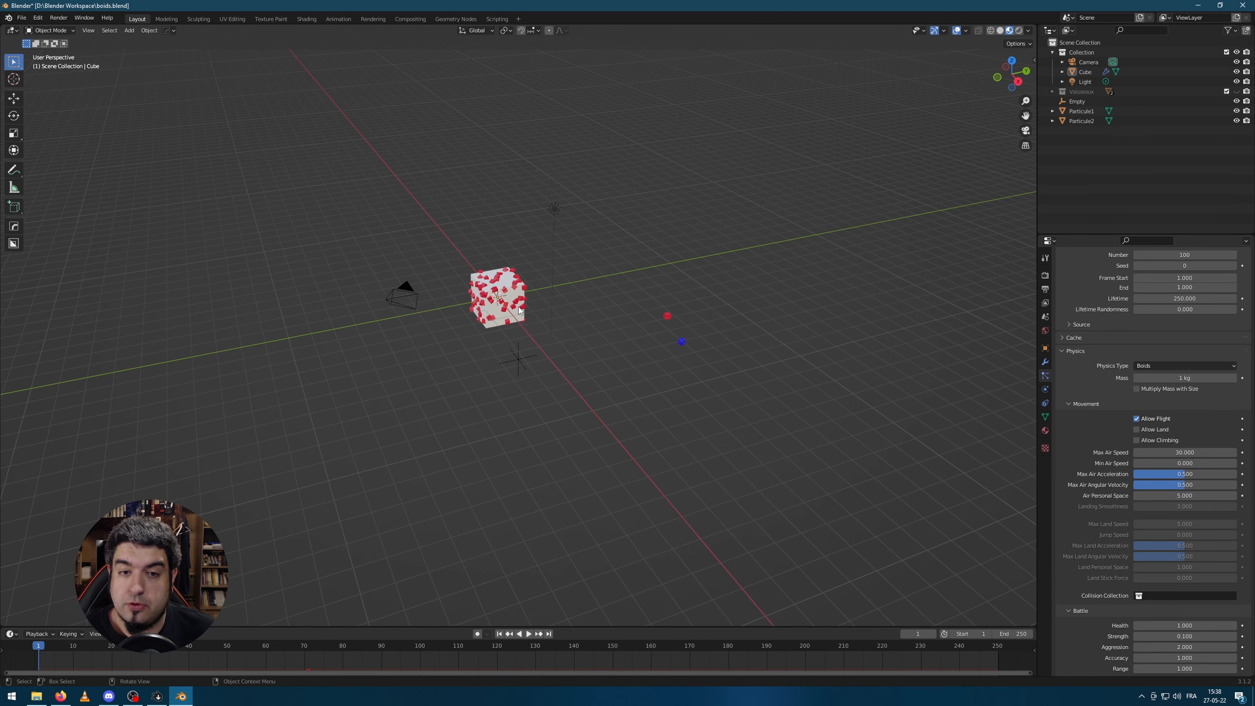
Step: Add a second cube mesh and move it along the Y axis, clear of the existing emitter
key("shift+a")
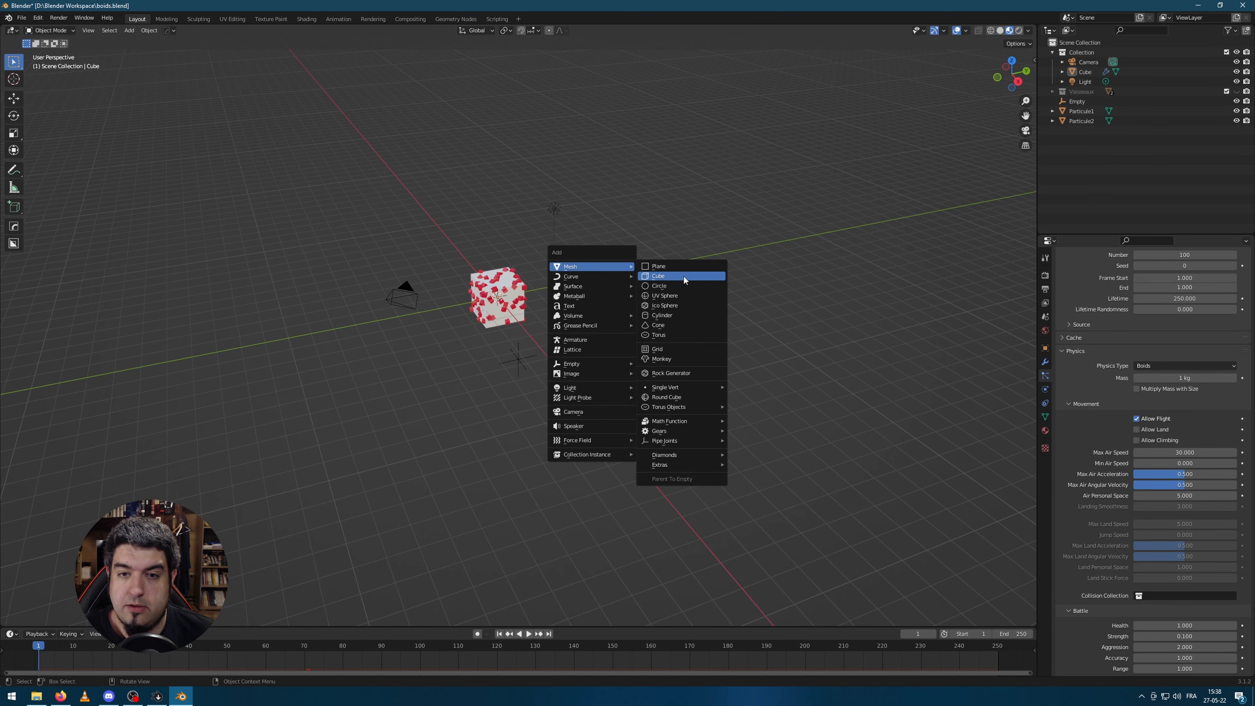
left_click(686, 275)
key("g")
key("y")
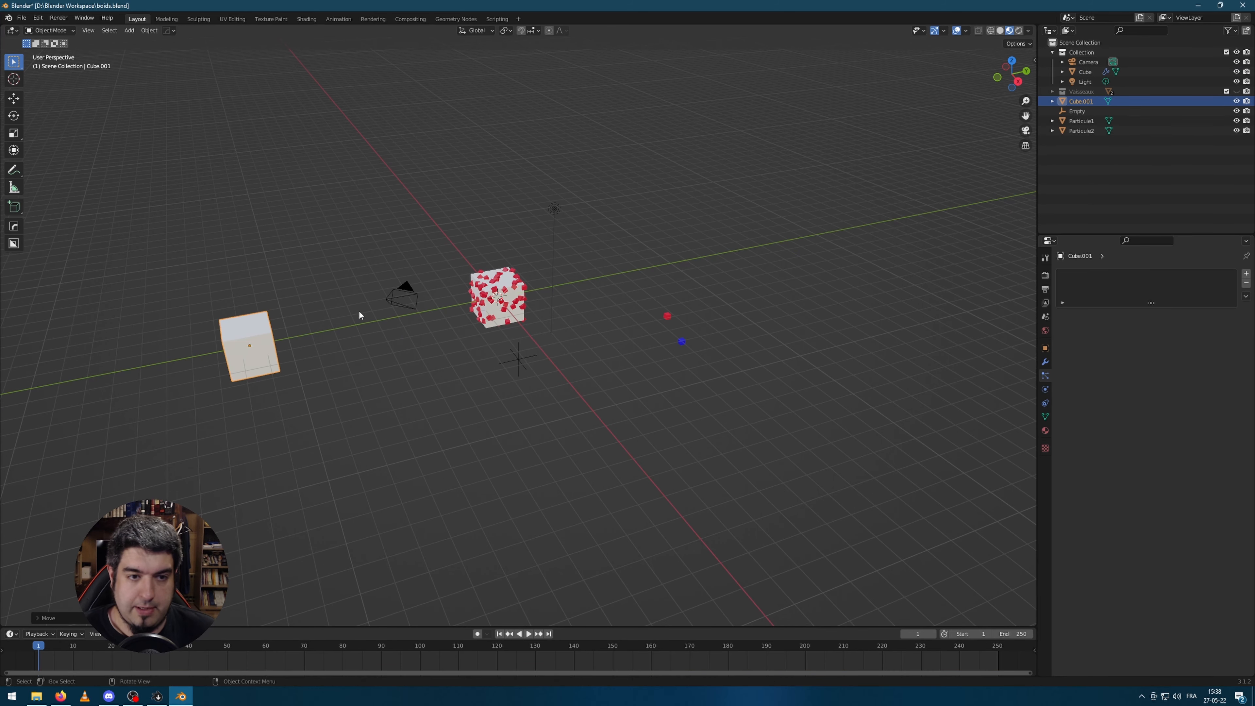
left_click(358, 312)
middle_click_drag(359, 311, 523, 358, "shift")
Step: Add a Particle System modifier to the new cube and display its particle settings
left_click(1044, 361)
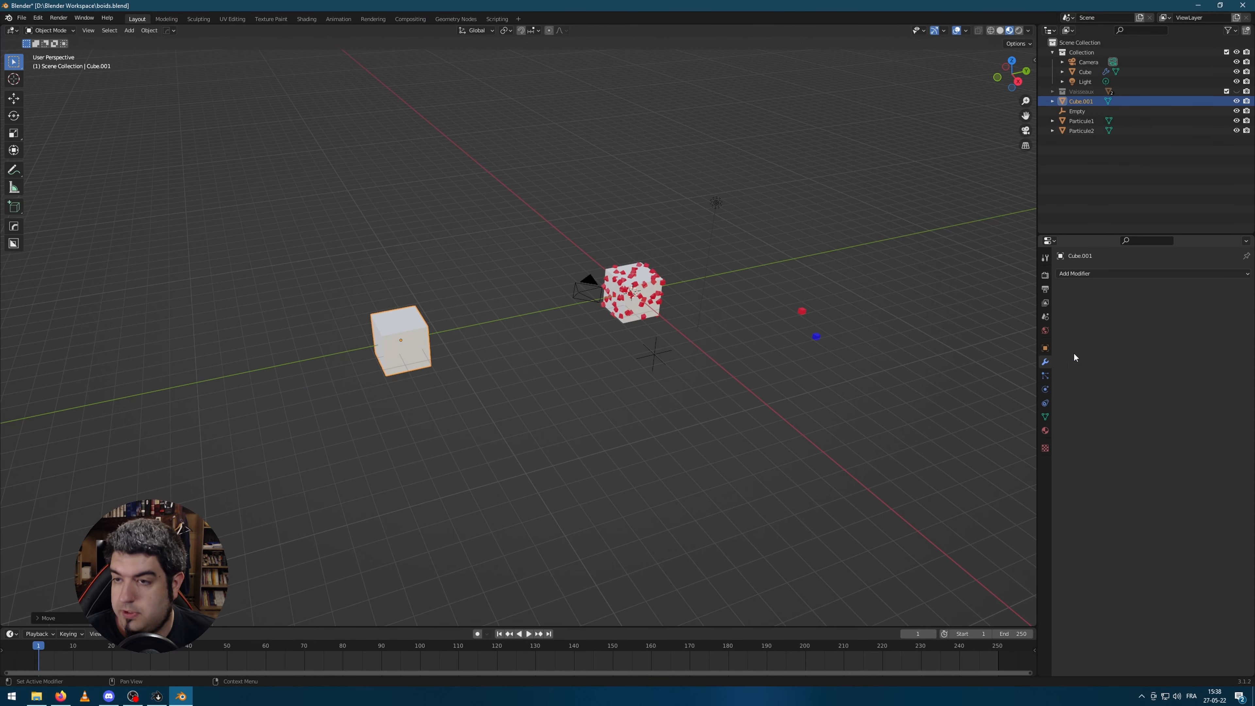
left_click(1136, 274)
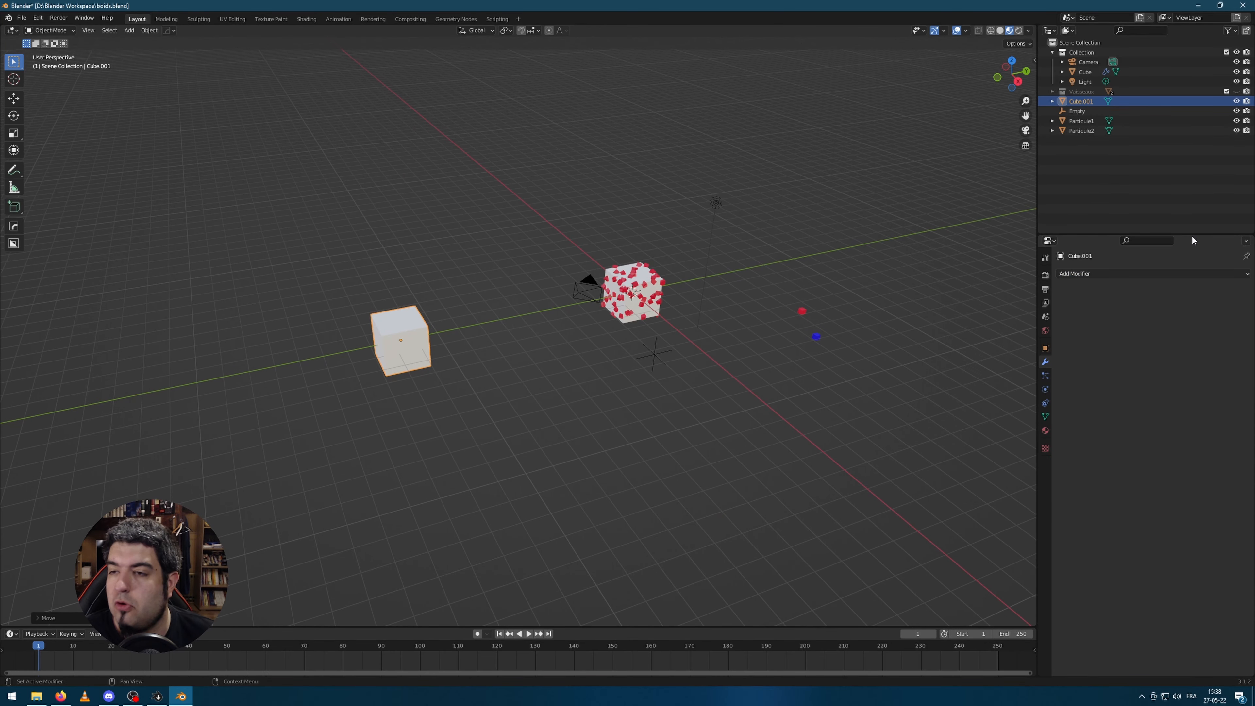
left_click(1191, 273)
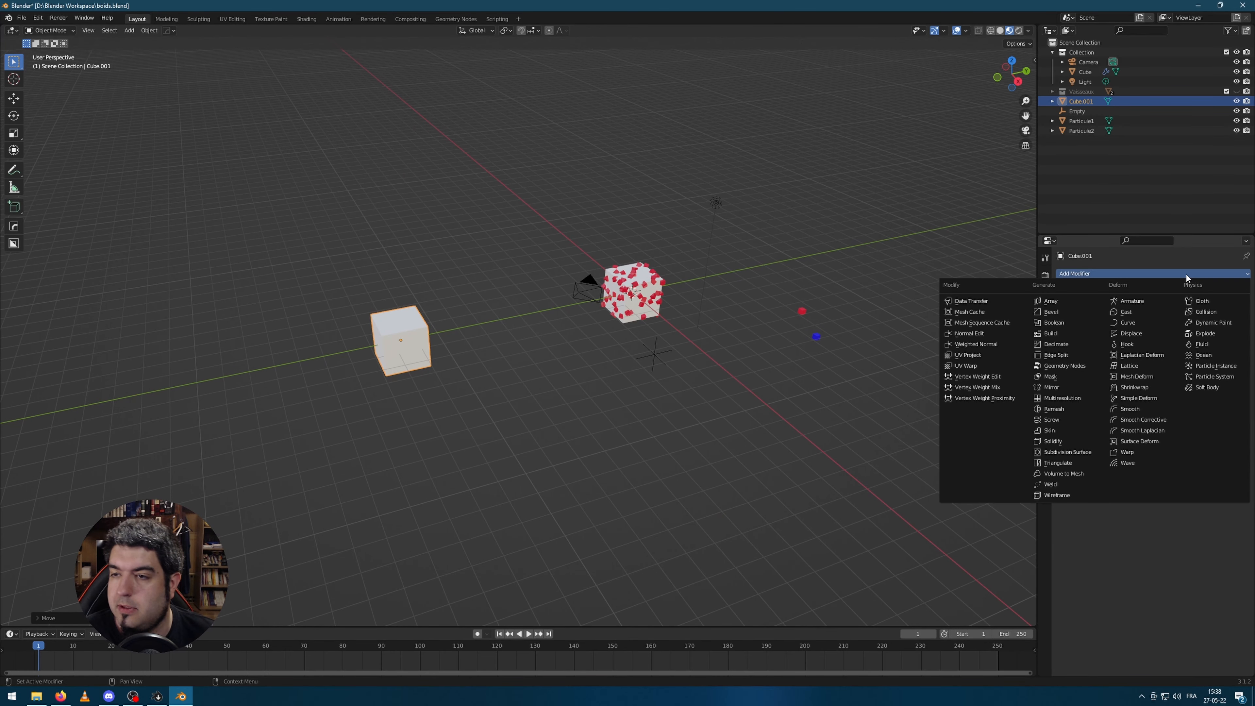
left_click(1220, 376)
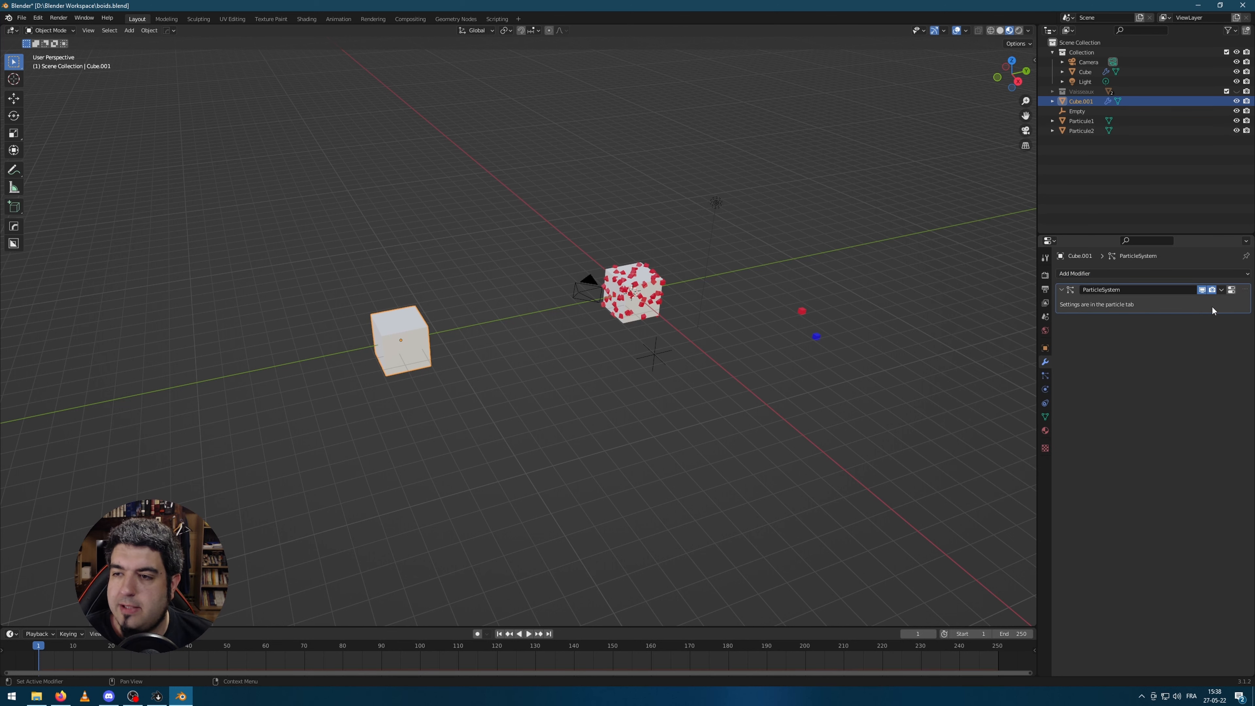
left_click(1231, 290)
scroll(465, 337, "up", 4)
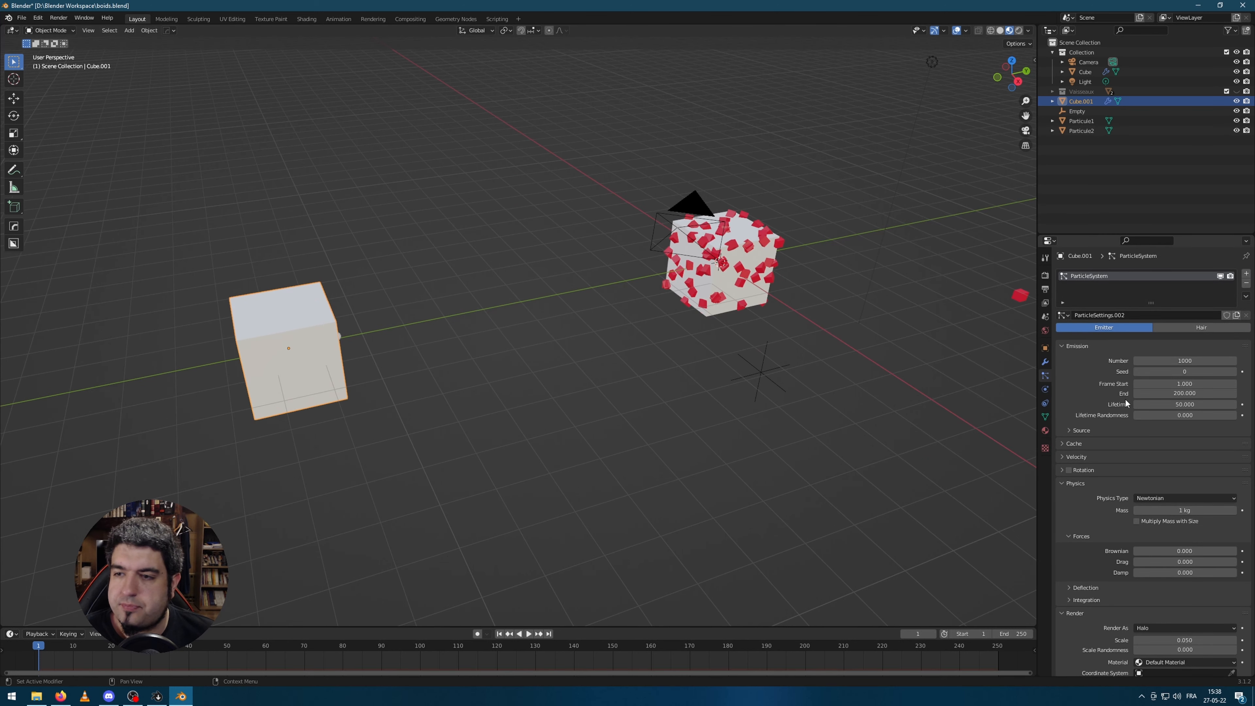
Step: Set the new cube's emission to 100 particles, with End at frame 1 and a Lifetime of 250
left_click(1175, 361)
type("100")
key("Return")
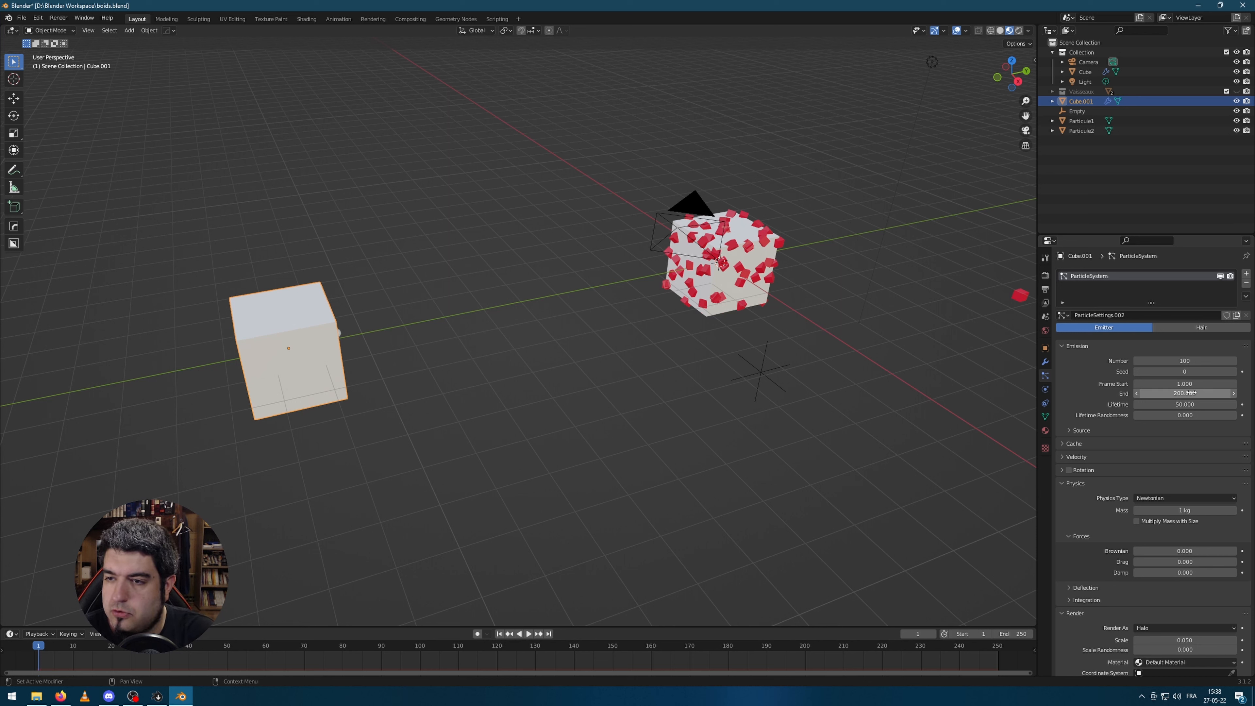
left_click(1207, 394)
type("1")
key("Return")
left_click(1210, 404)
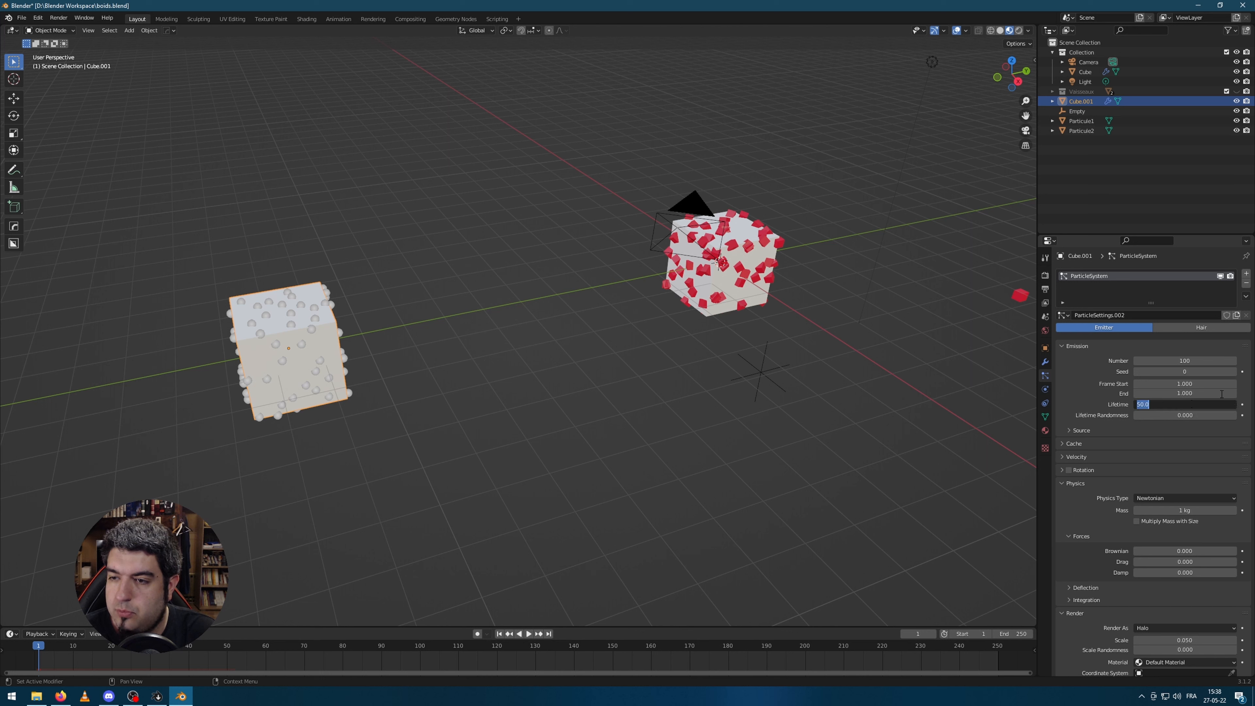
type("250")
key("Return")
Step: Change the new cube's particle Physics Type to Boids
scroll(1200, 385, "down", 4)
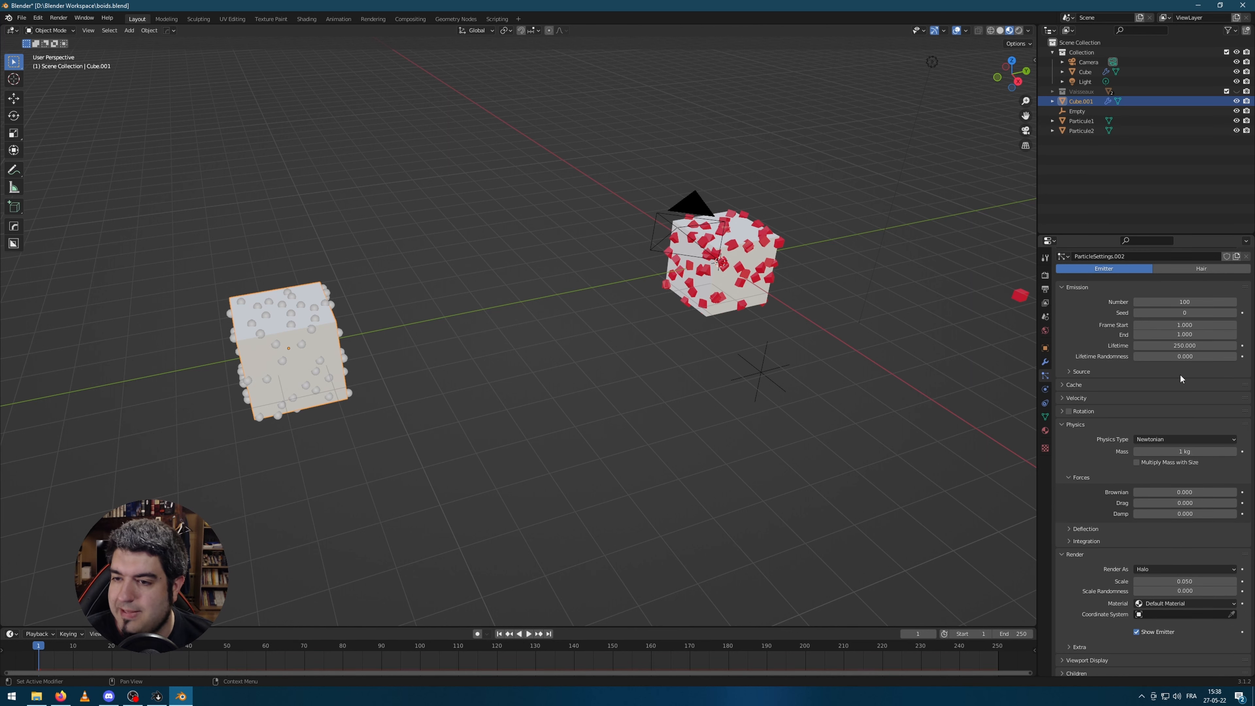
left_click(1172, 420)
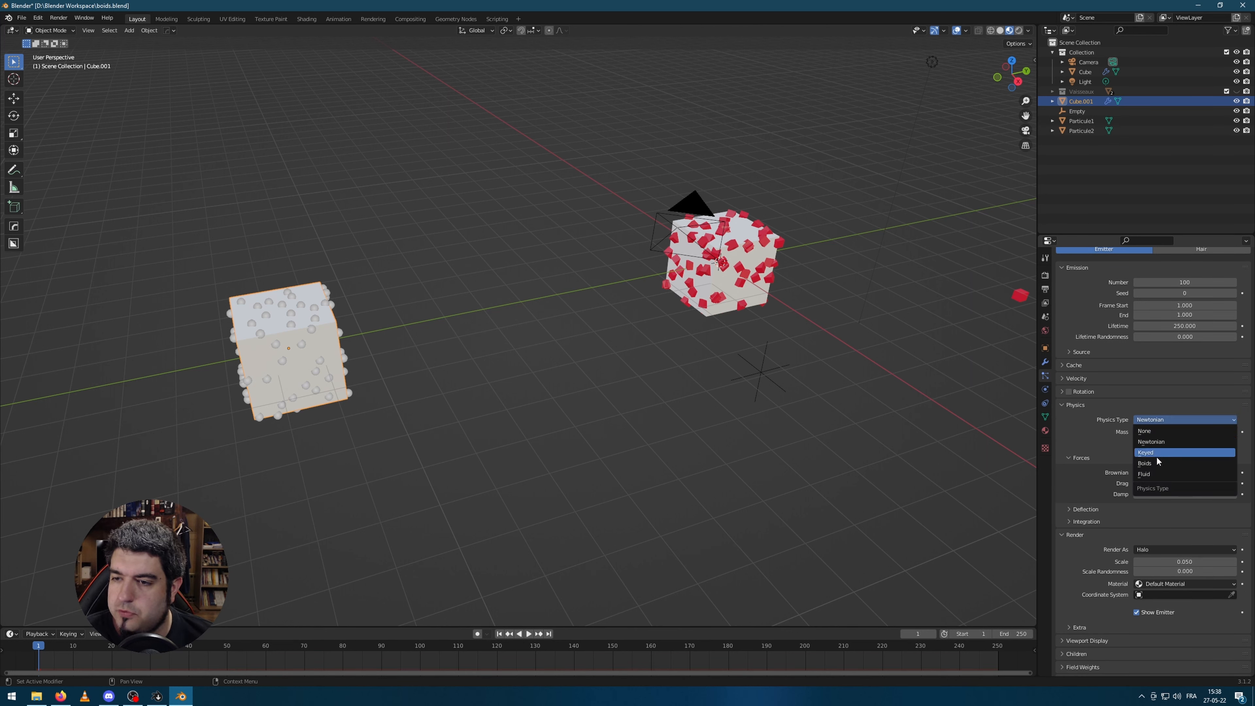
left_click(1151, 463)
scroll(1197, 435, "down", 2)
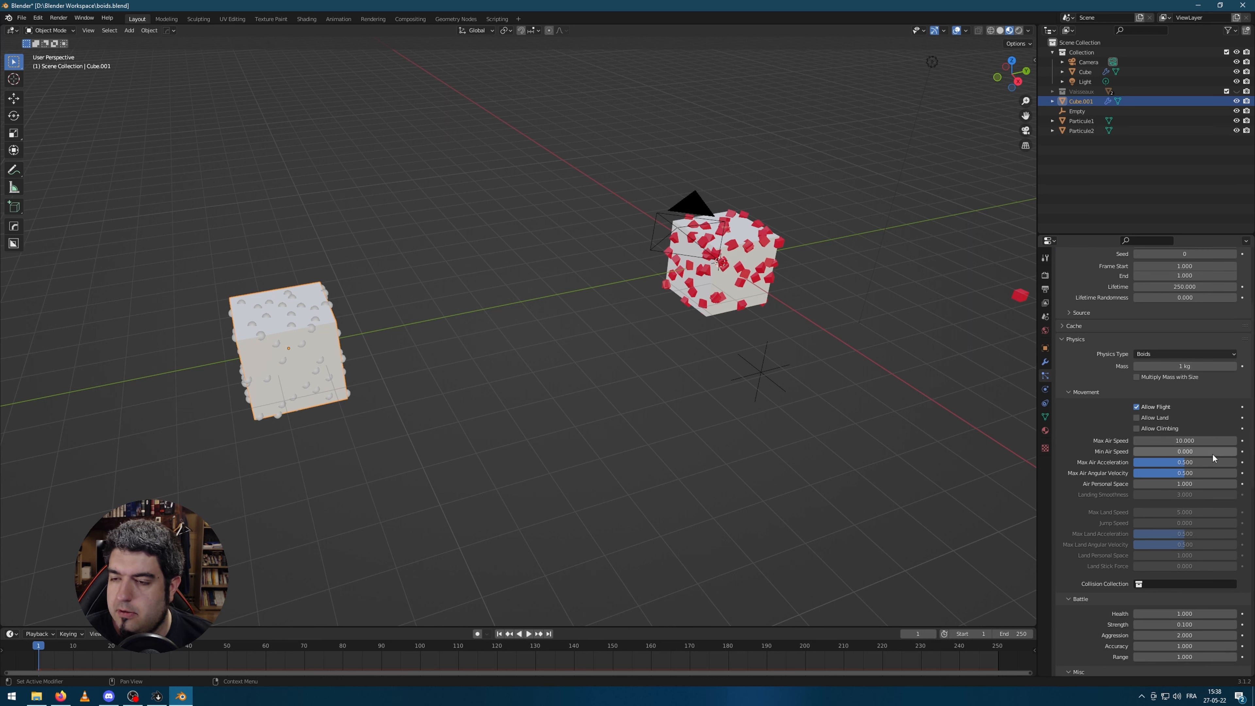
Step: Set the new cube's boid Max Air Speed to 30 and Air Personal Space to 5
left_click(1197, 440)
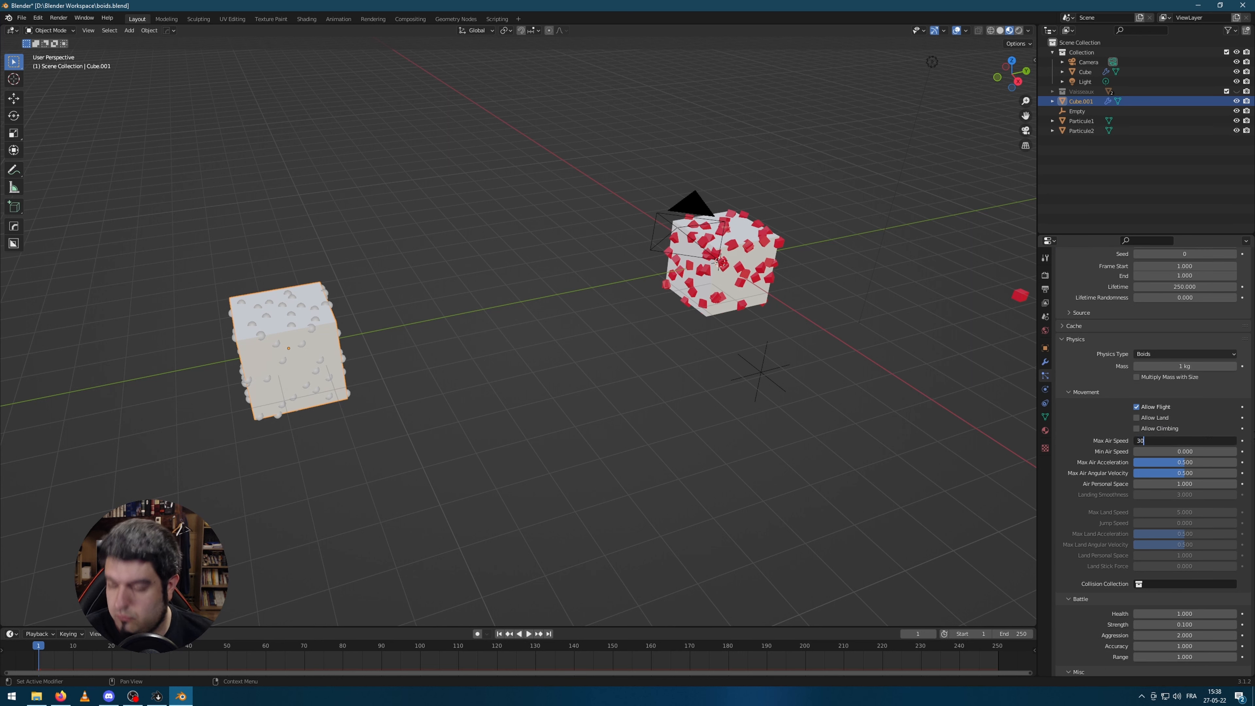
type("30")
key("Return")
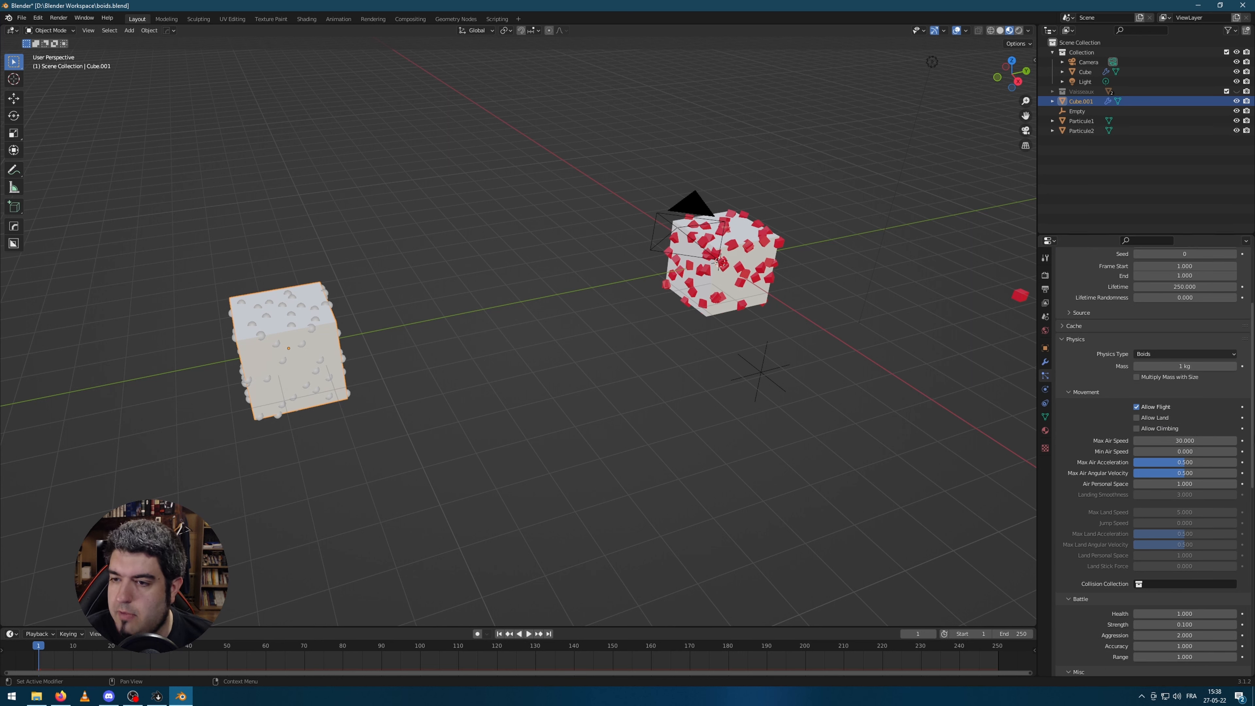
left_click(1200, 484)
type("5")
key("Return")
Step: Compare both cubes' boid brains and set the Rule Fuzziness to 0.5 on the original emitter with its Flock rule selected
scroll(1163, 425, "down", 9)
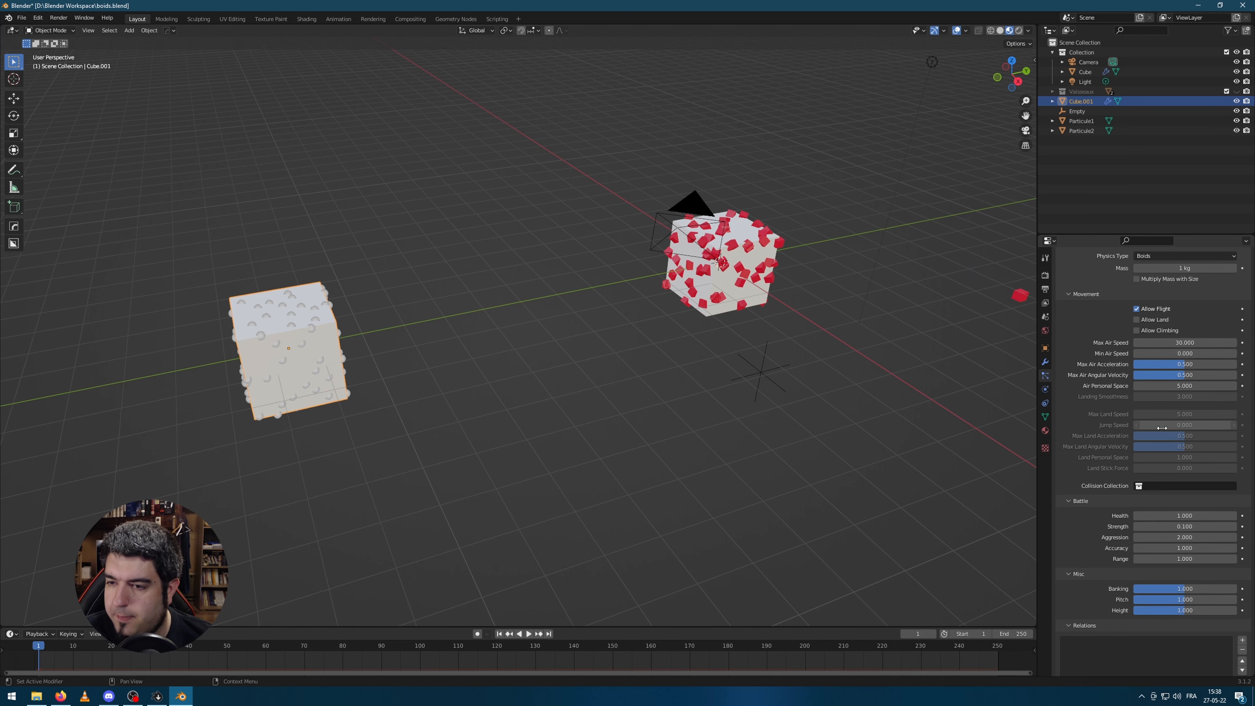
scroll(1169, 526, "down", 5)
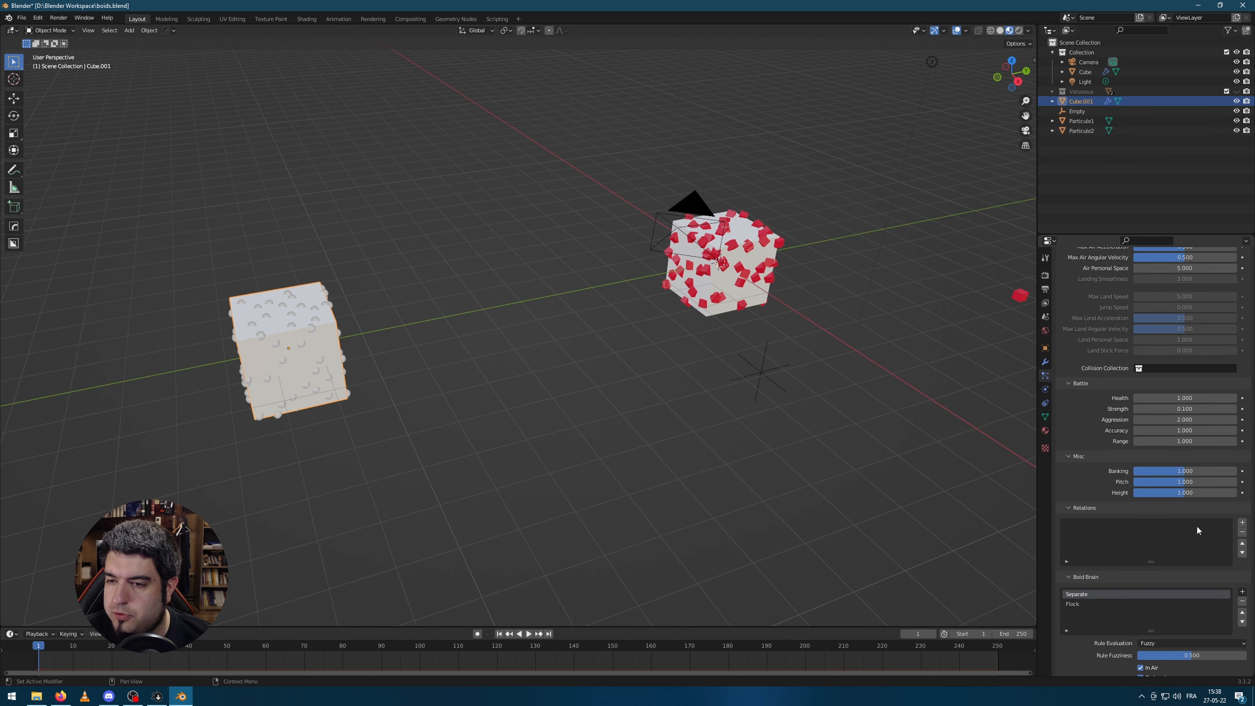
left_click(730, 289)
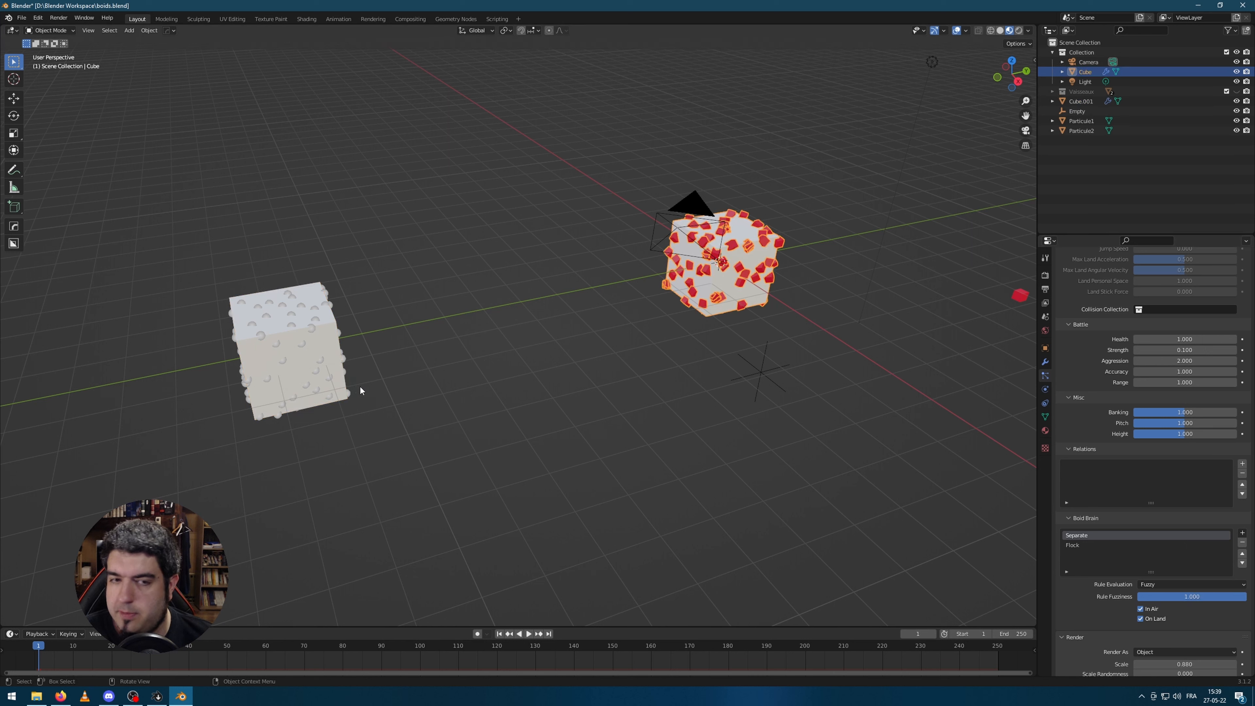
left_click(326, 376)
left_click(732, 281)
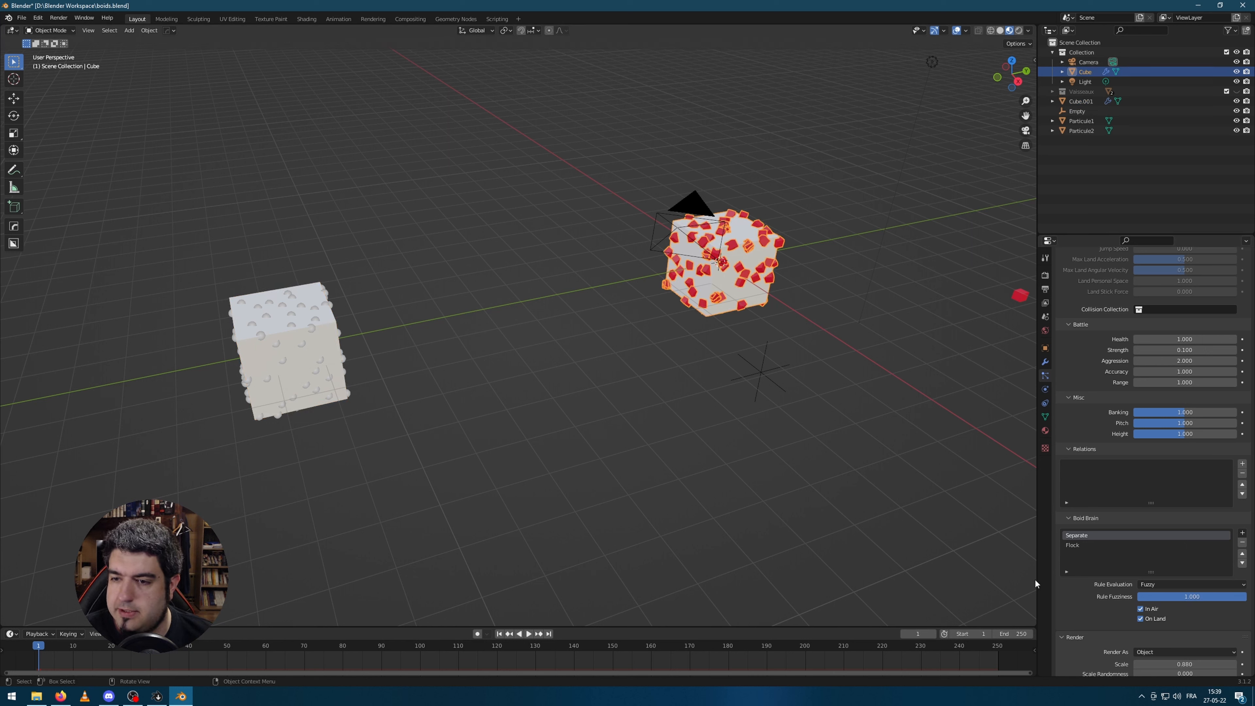
left_click(1112, 544)
left_click(1210, 597)
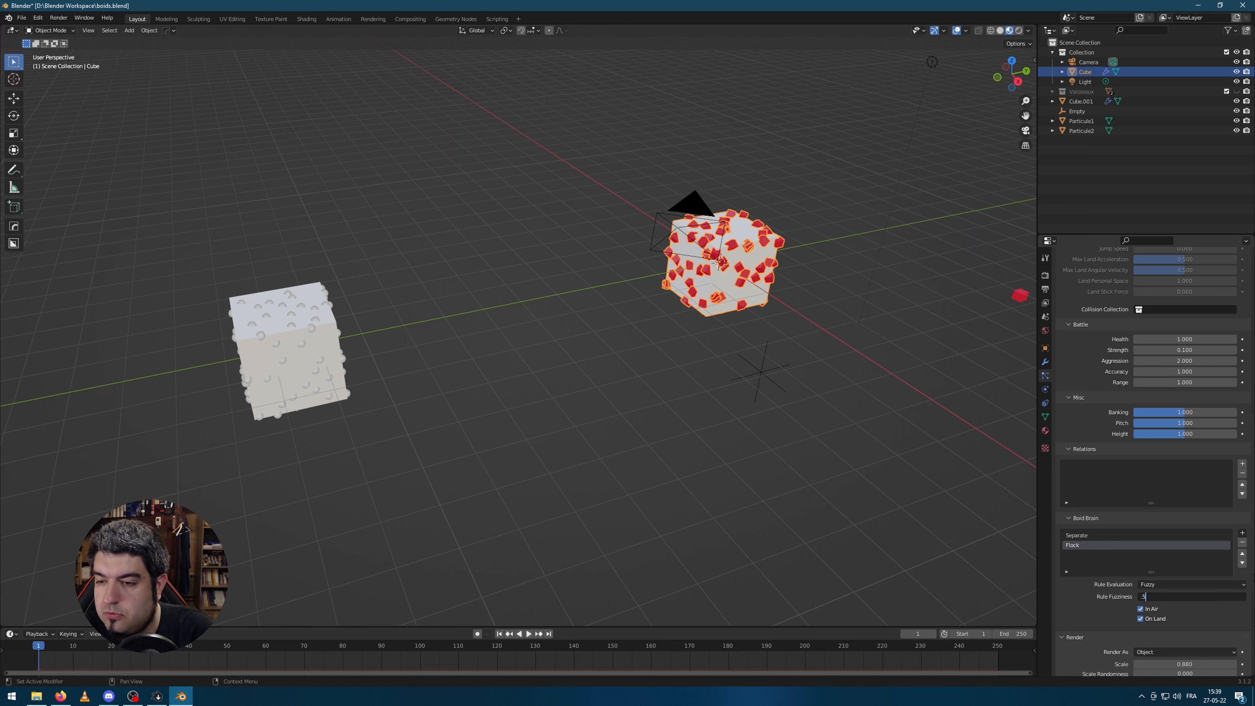
key("Return")
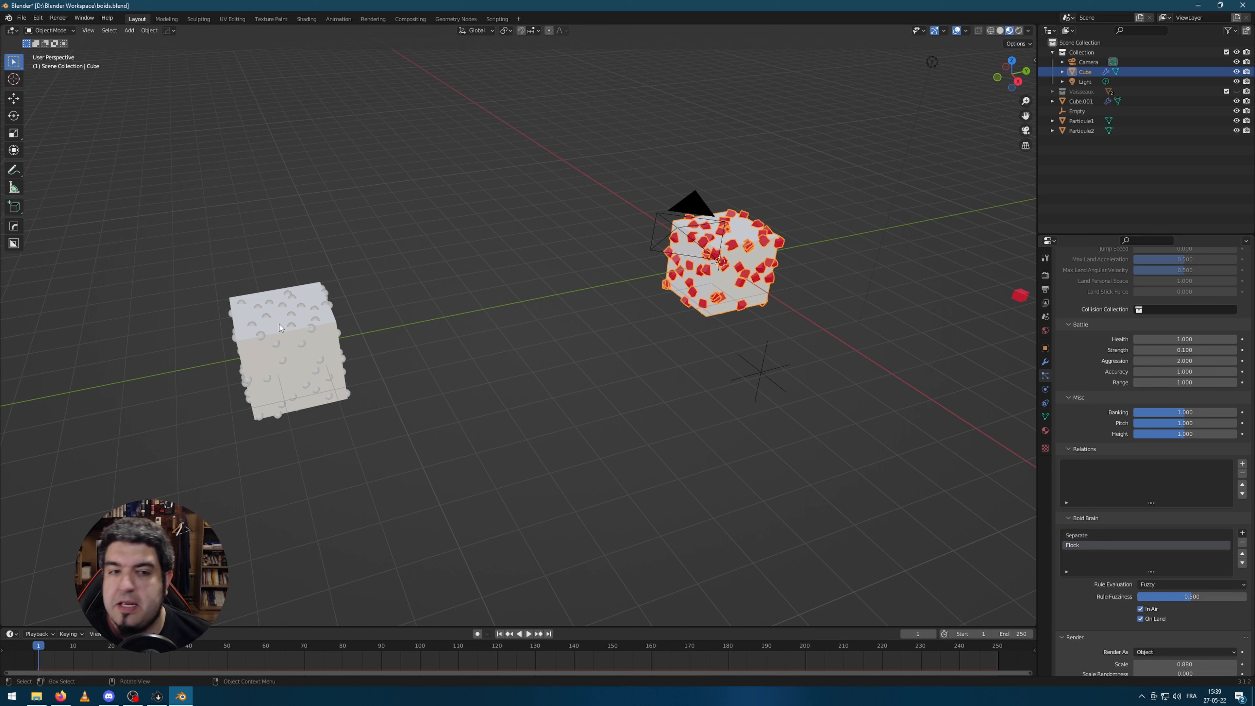
Step: Render the second cube's particles as Object, using Particule2 as the instance object
left_click(284, 345)
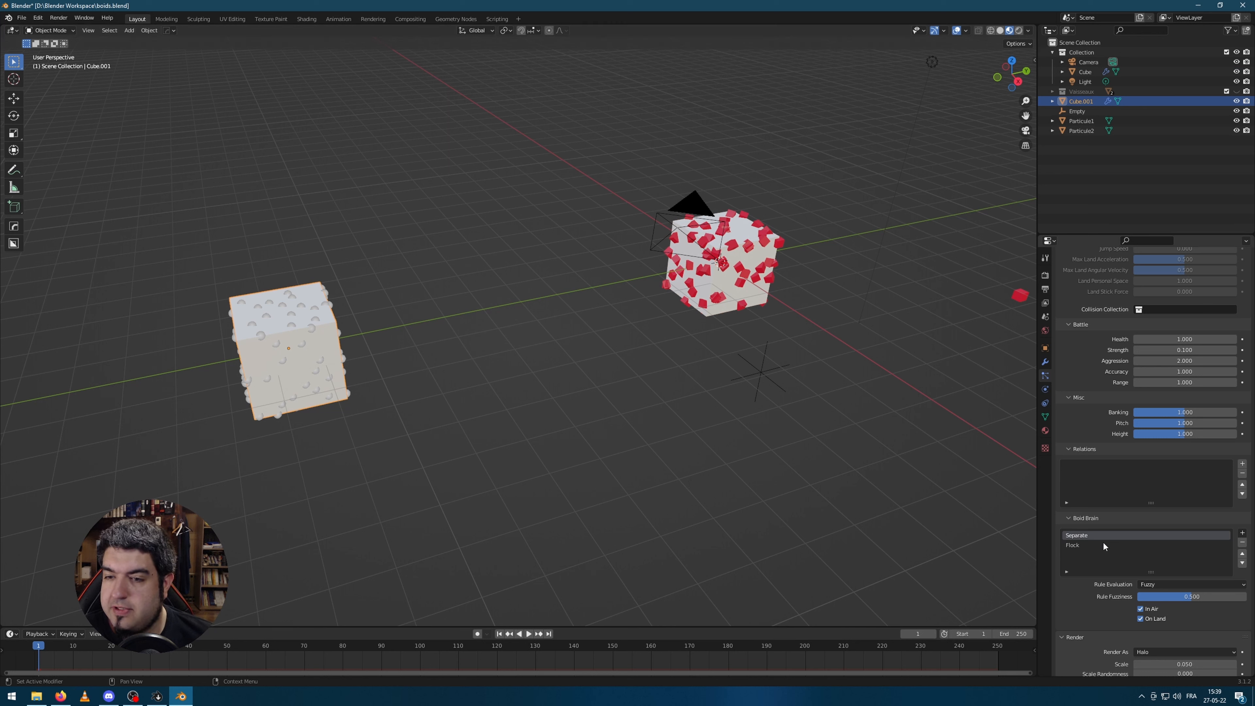
scroll(1159, 504, "down", 5)
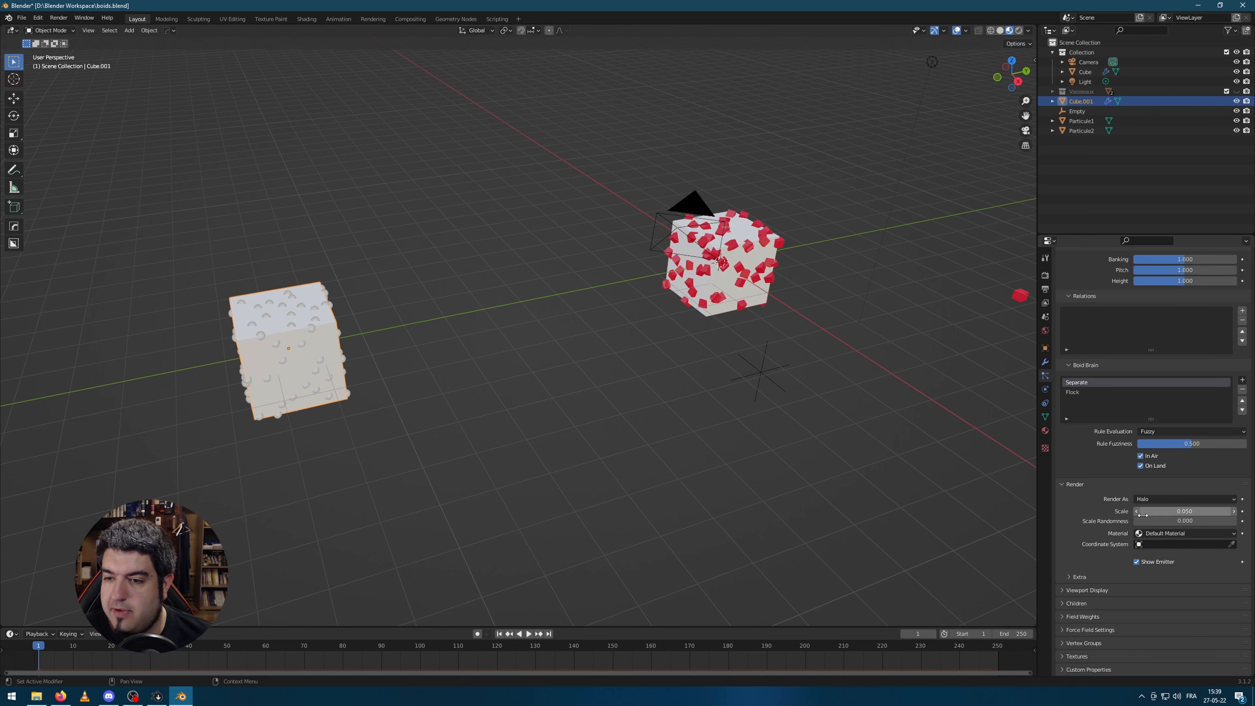
left_click(1187, 498)
left_click(1157, 554)
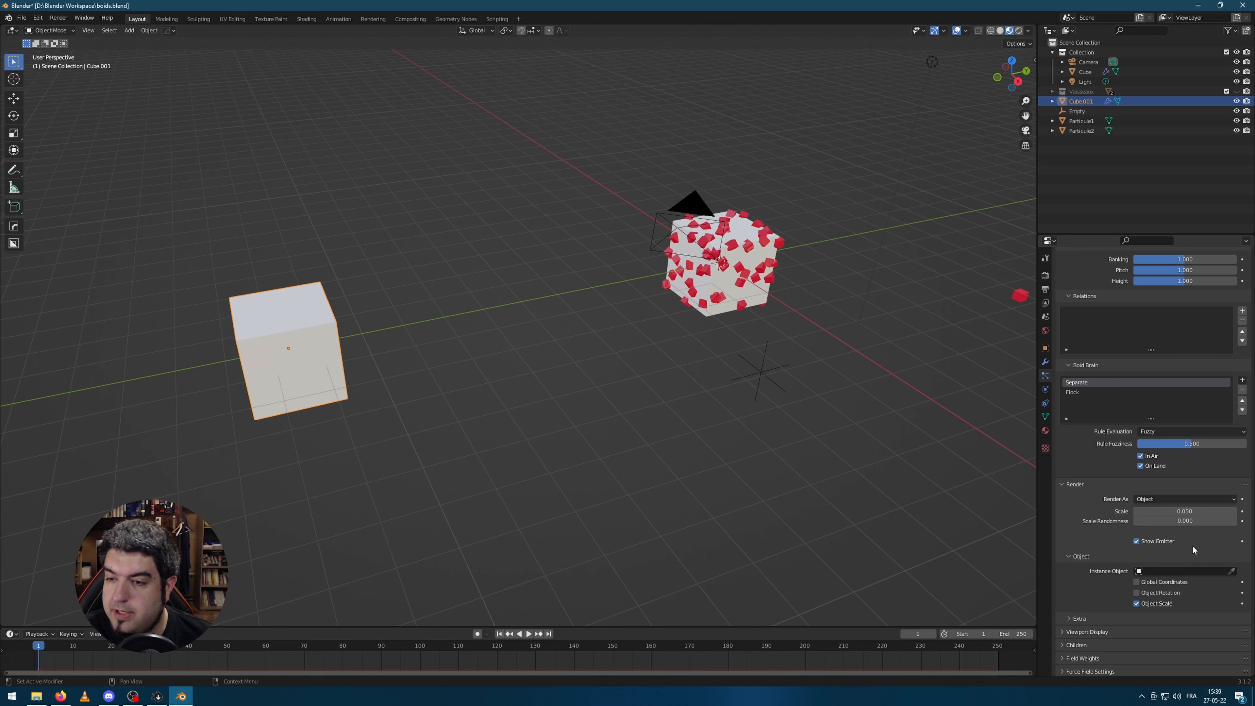
left_click(1183, 571)
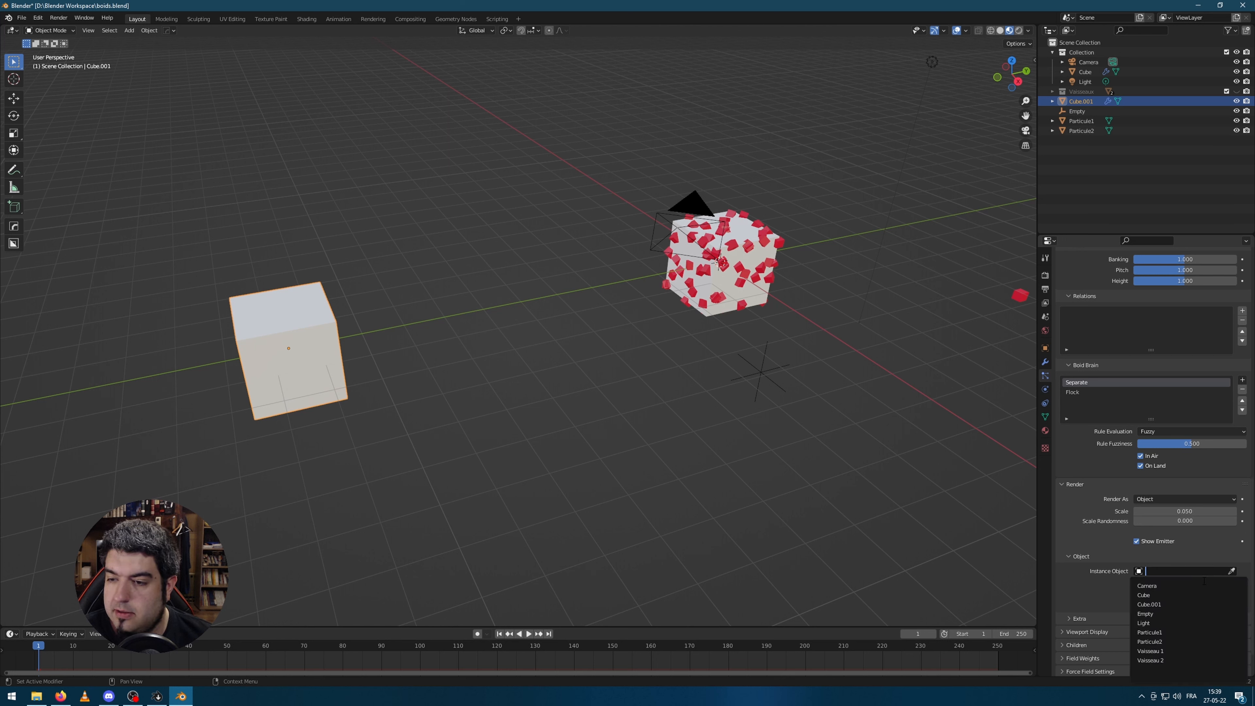
left_click(1185, 641)
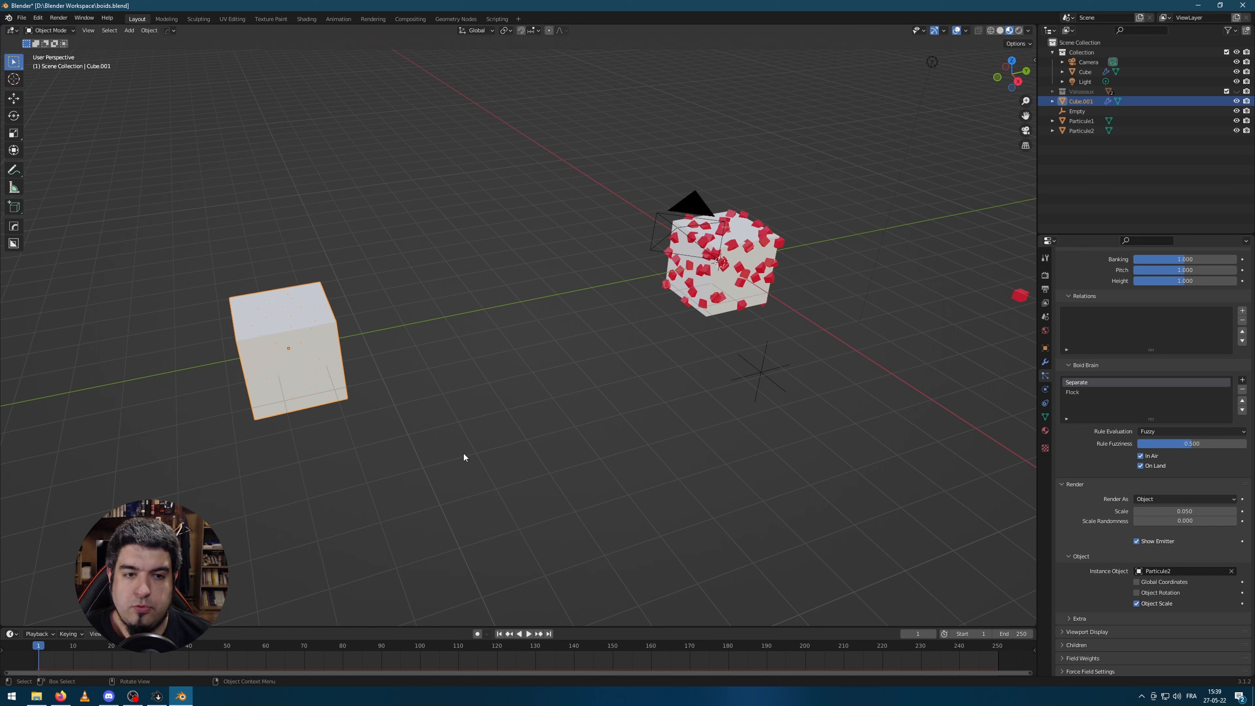
Step: Play to about frame 16 and match the second cube's particle render scale to the original emitter's, 0.880
key("space")
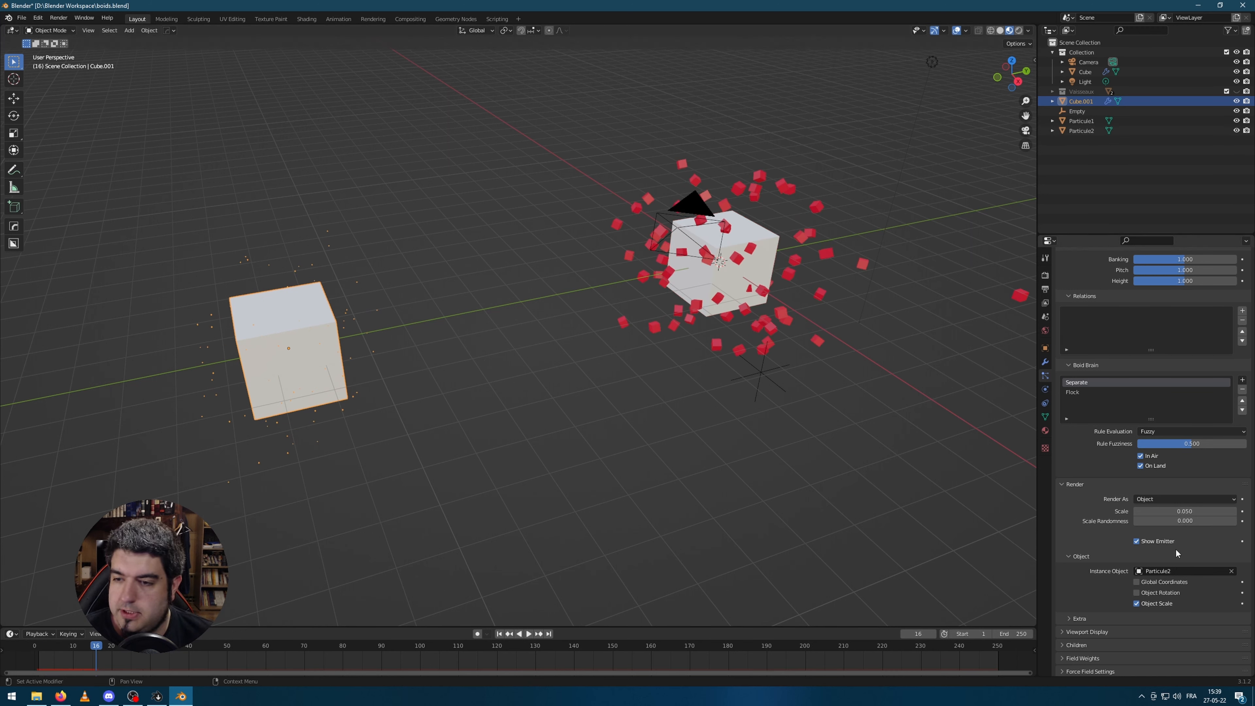
left_click(754, 283)
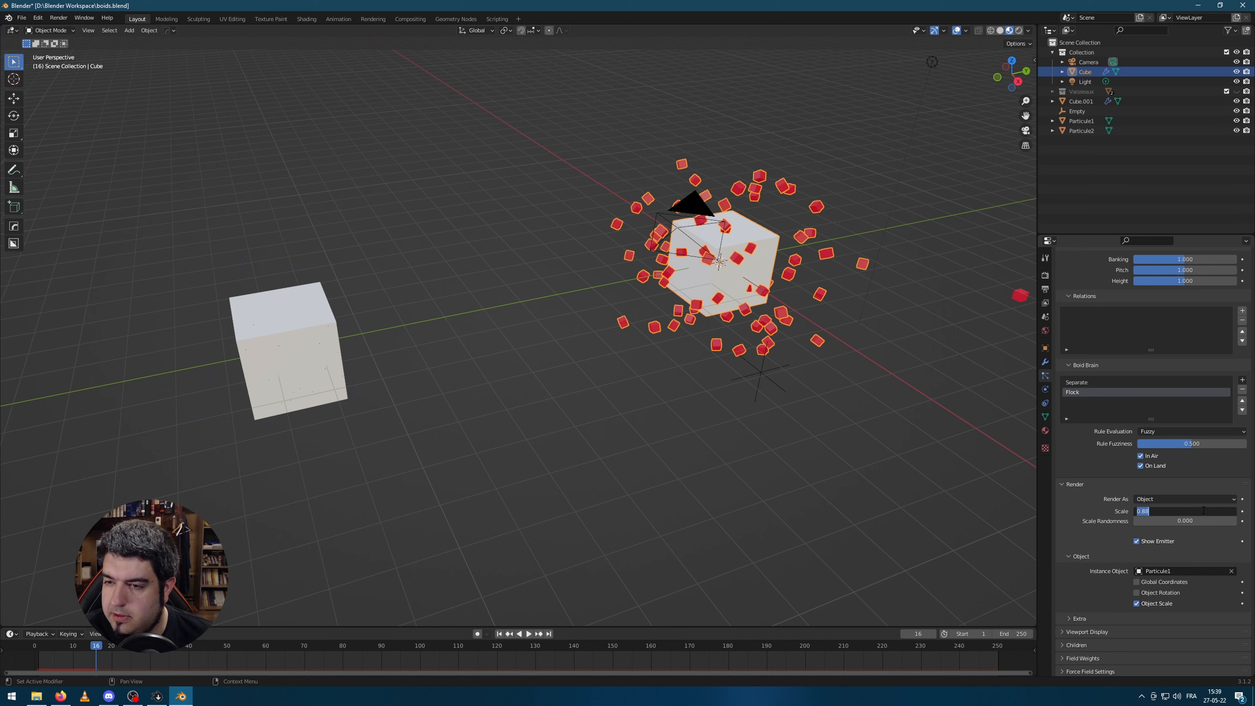
left_click(291, 350)
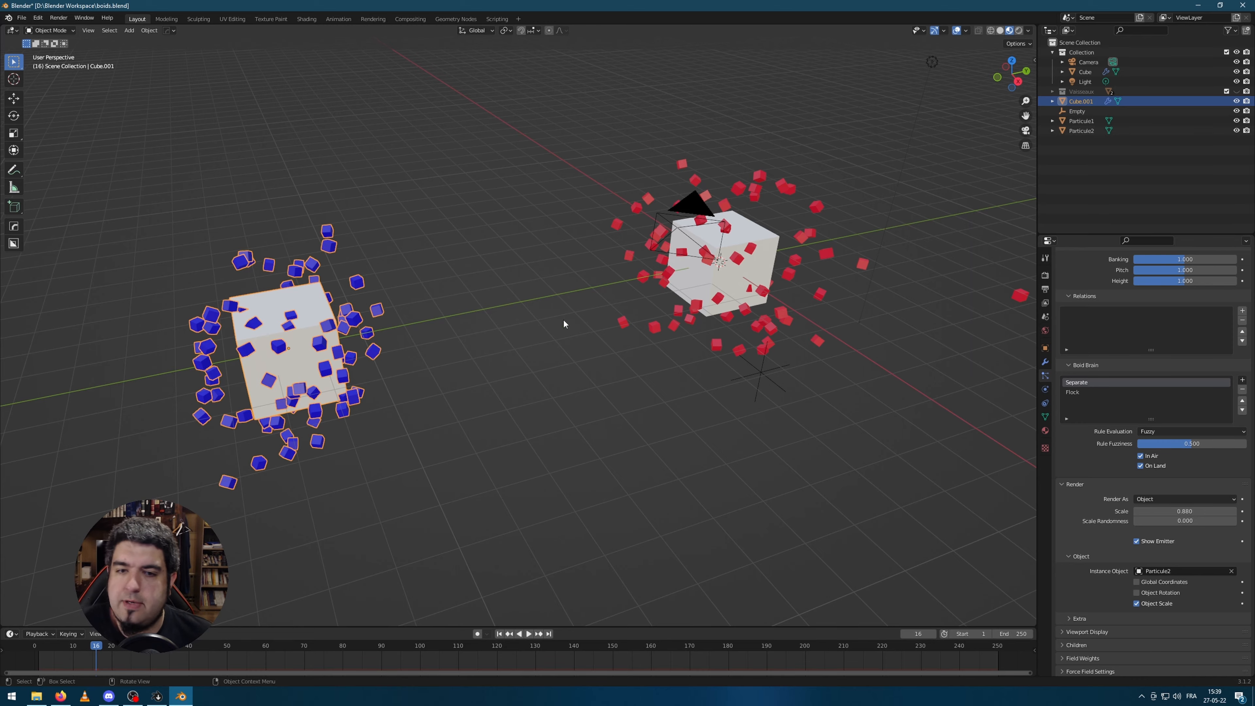
Step: Replay the animation from the first frame to watch both particle swarms, and stop at about frame 135
left_click(499, 636)
key("space")
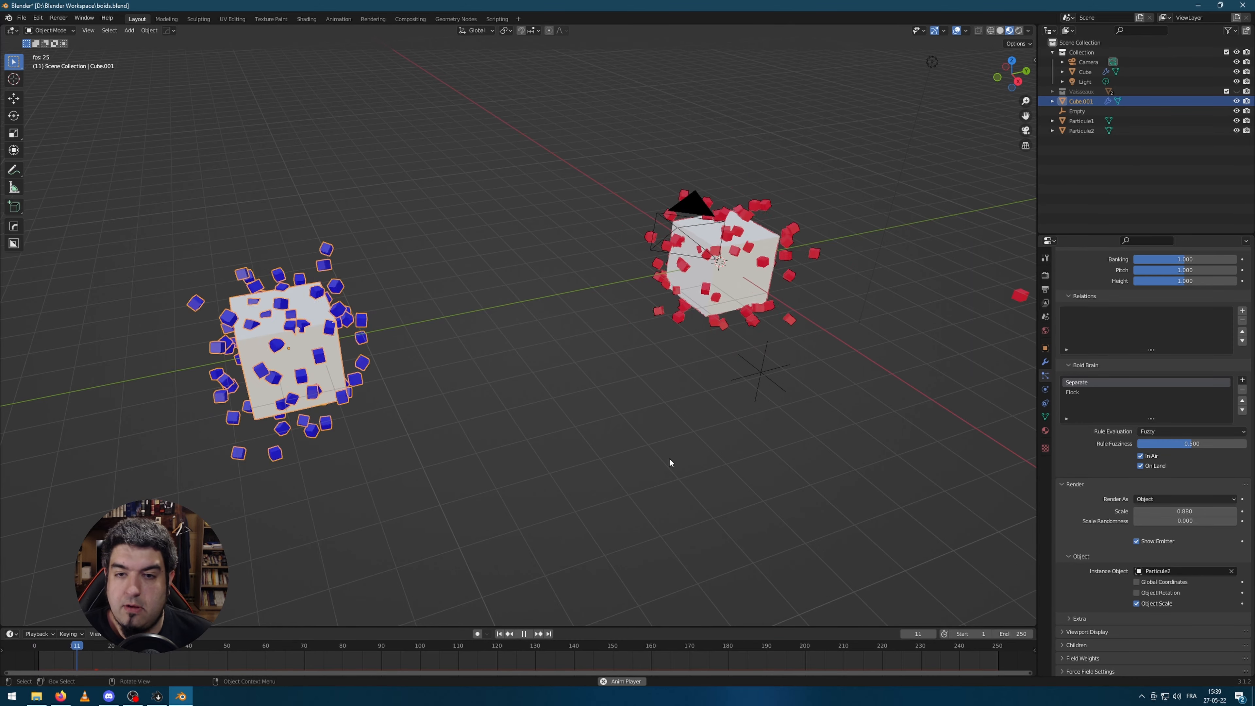
scroll(608, 460, "down", 3)
scroll(605, 458, "up", 2)
scroll(612, 454, "down", 2)
mouse_move(696, 423)
middle_mouse_down()
mouse_move(684, 423)
mouse_move(698, 418)
middle_mouse_up()
scroll(644, 397, "down", 6)
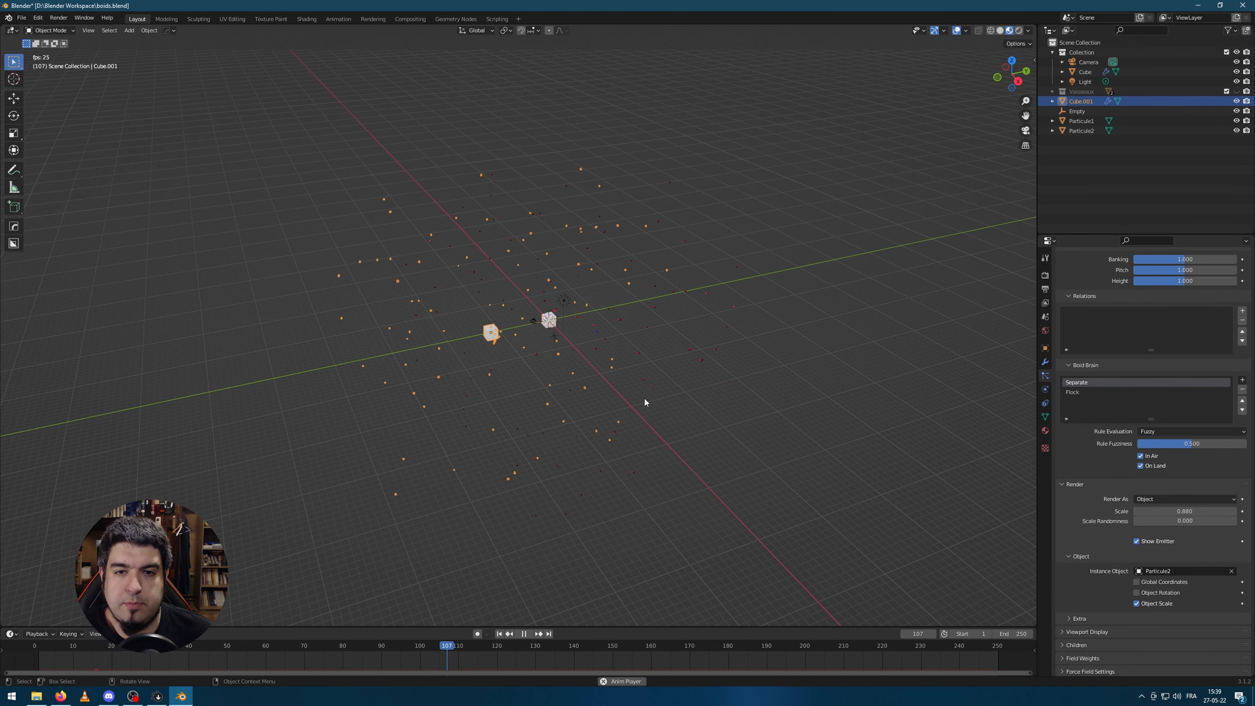
scroll(633, 396, "up", 3)
scroll(633, 392, "up", 3)
key("space")
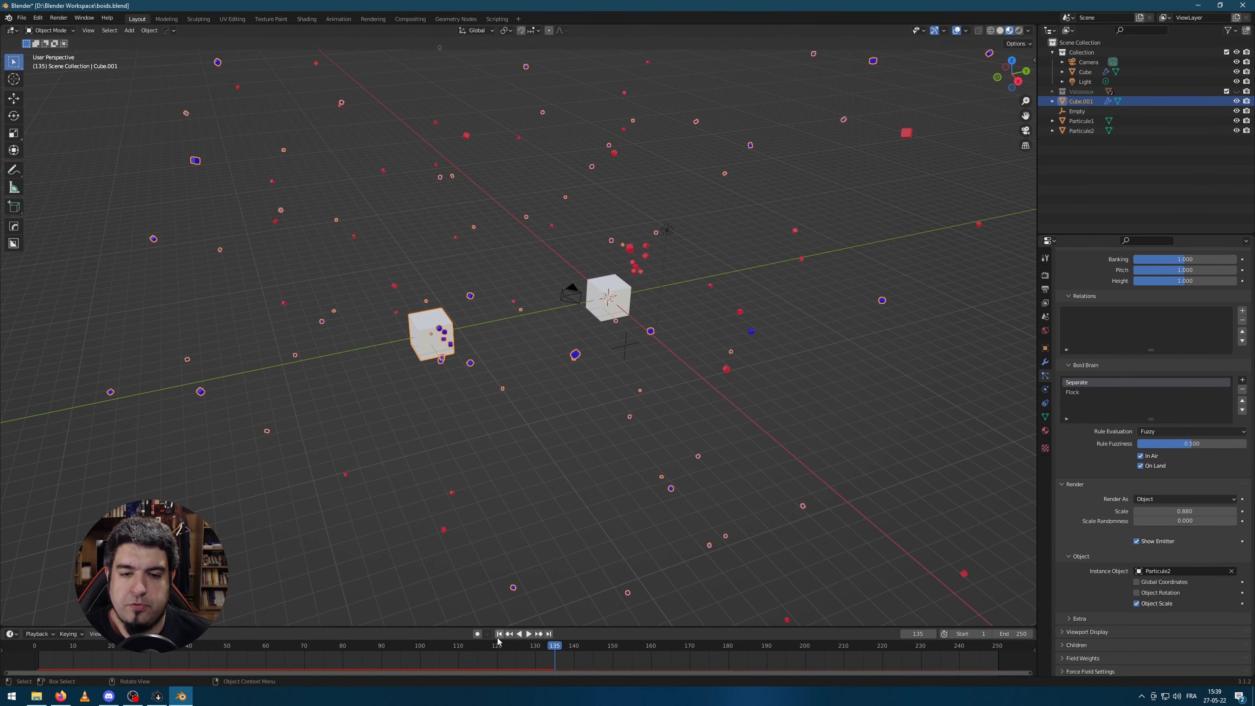
Step: Return to frame 1 and move the original red-particle emitter along the Y axis, farther from the blue-particle emitter
left_click(499, 634)
scroll(512, 408, "down", 3)
left_click(511, 411)
left_click(575, 309)
key("g")
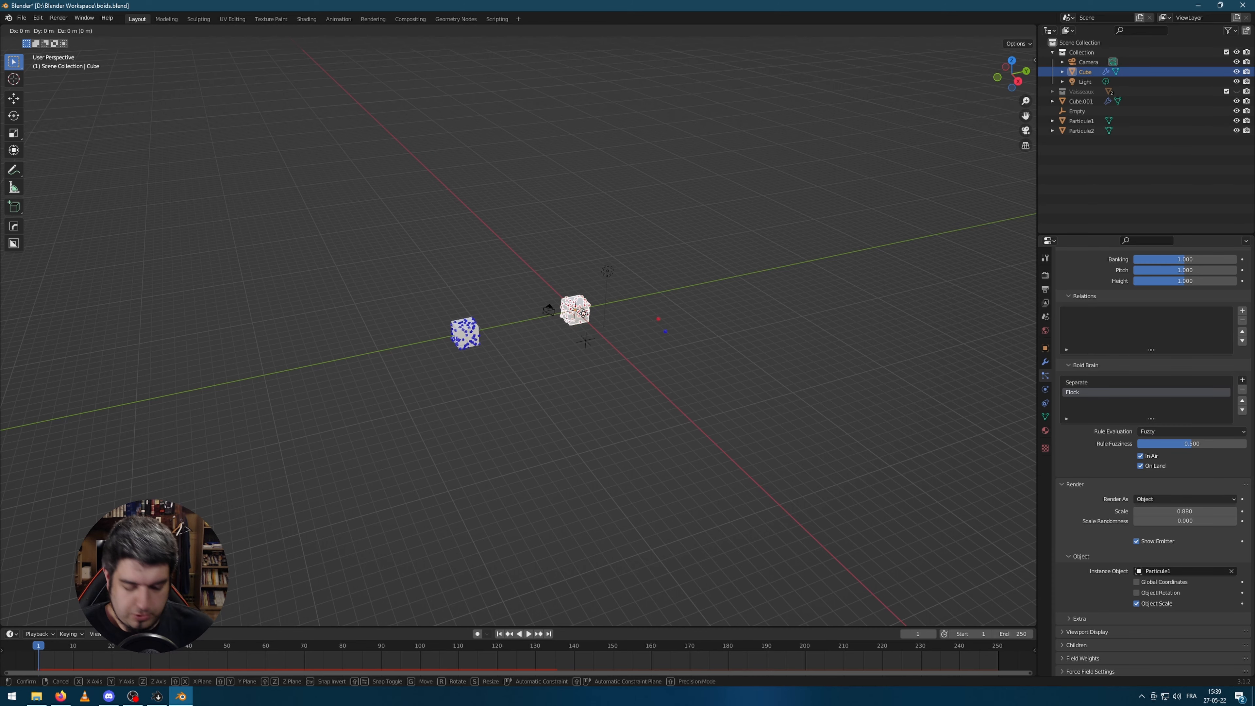
key("y")
left_click(712, 289)
scroll(543, 346, "up", 5)
Step: Move the Particule1 and Particule2 instance cubes together along the Y axis, away from the emitters
left_click(350, 341)
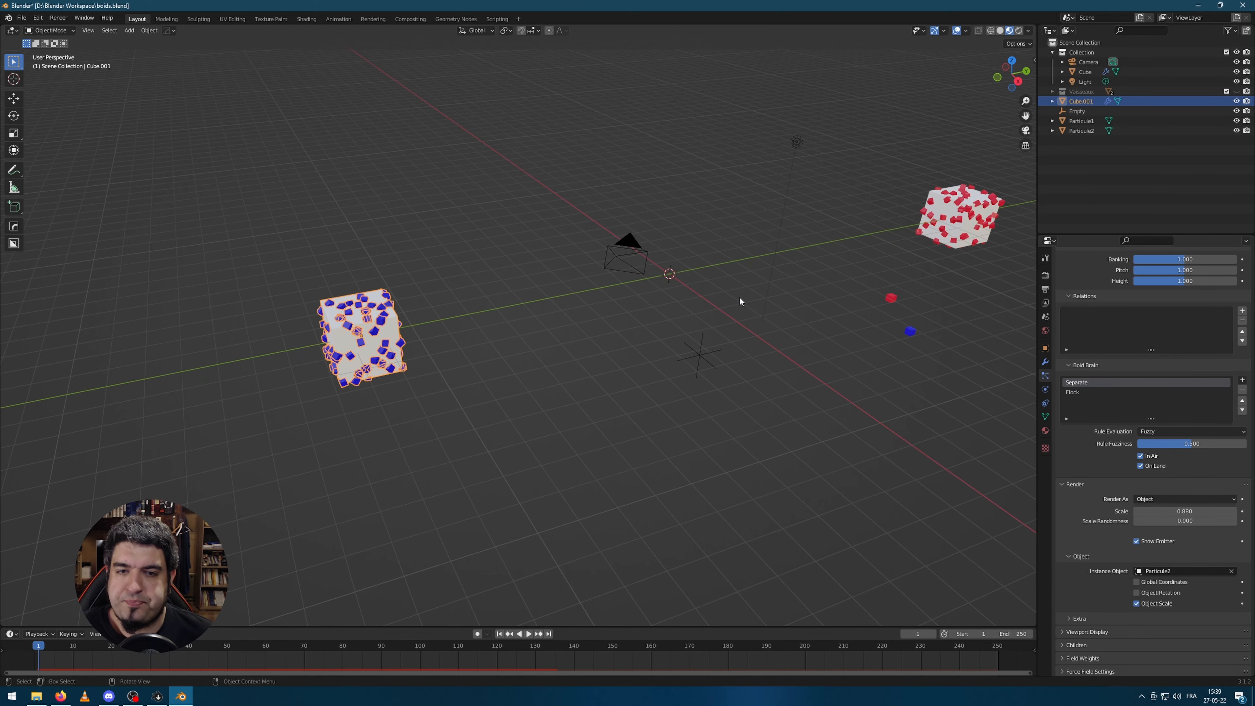
middle_click_drag(963, 243, 714, 331, "shift")
left_click_drag(578, 370, 672, 455)
scroll(673, 455, "down", 4)
key("g")
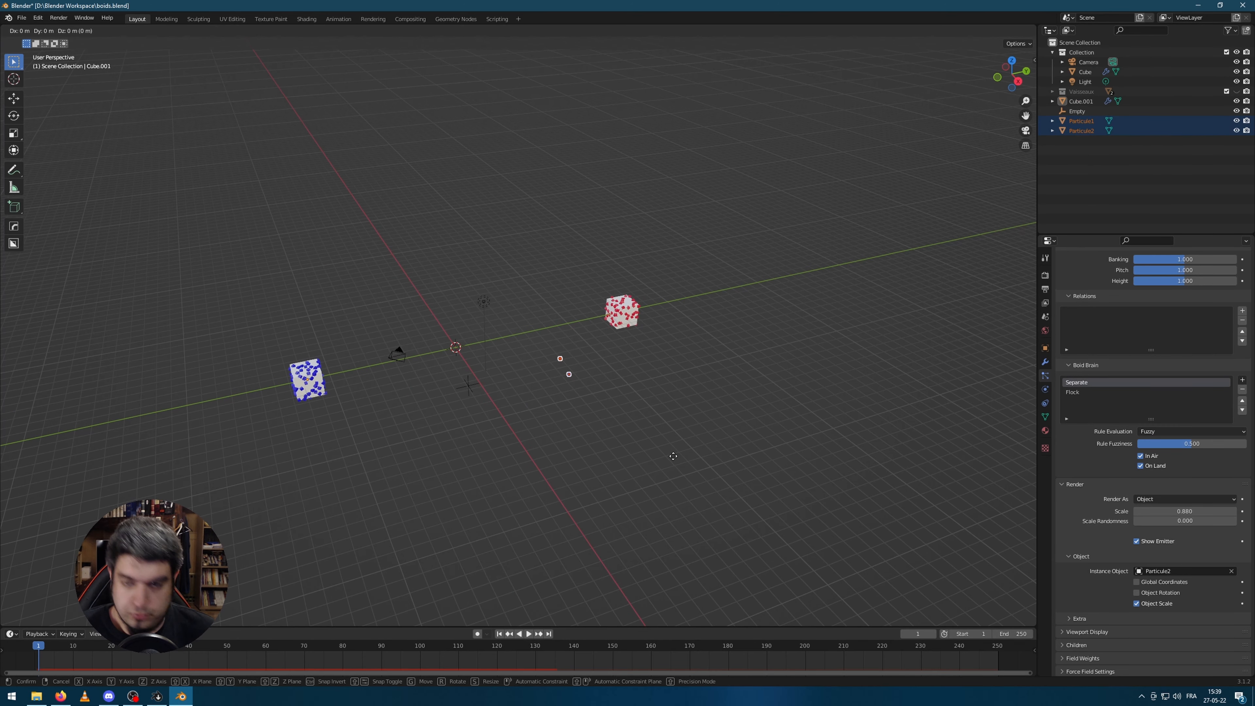
key("y")
left_click(693, 429)
Step: Rename the red-particle emitter to Cube1 and the blue-particle emitter to Cube2
left_click(622, 311)
scroll(615, 359, "up", 3)
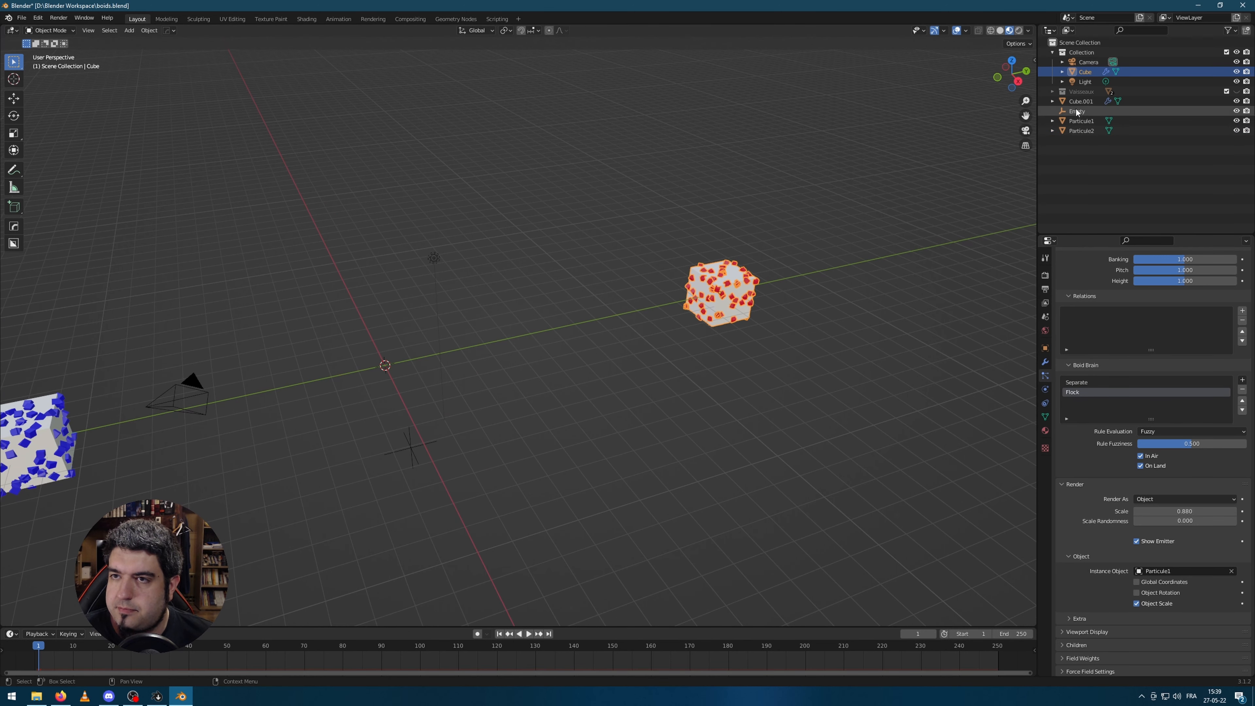
double_click(1106, 72)
type("Cu")
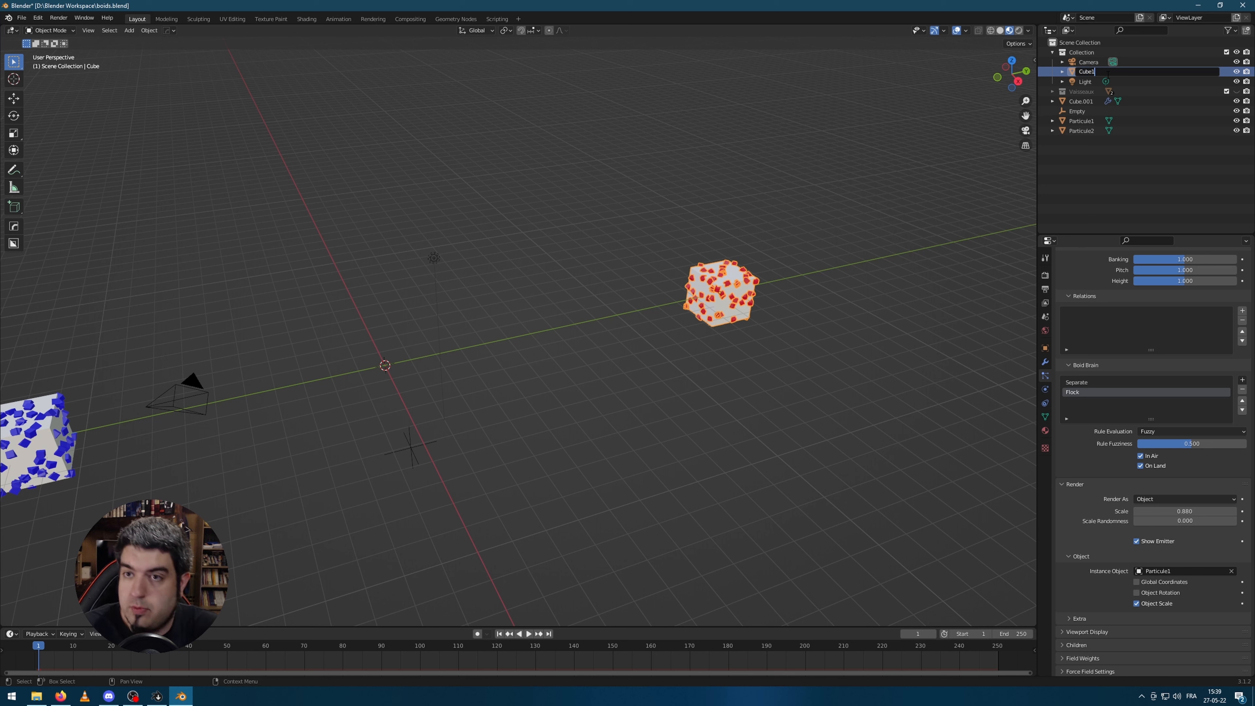
key("Return")
left_click(1101, 104)
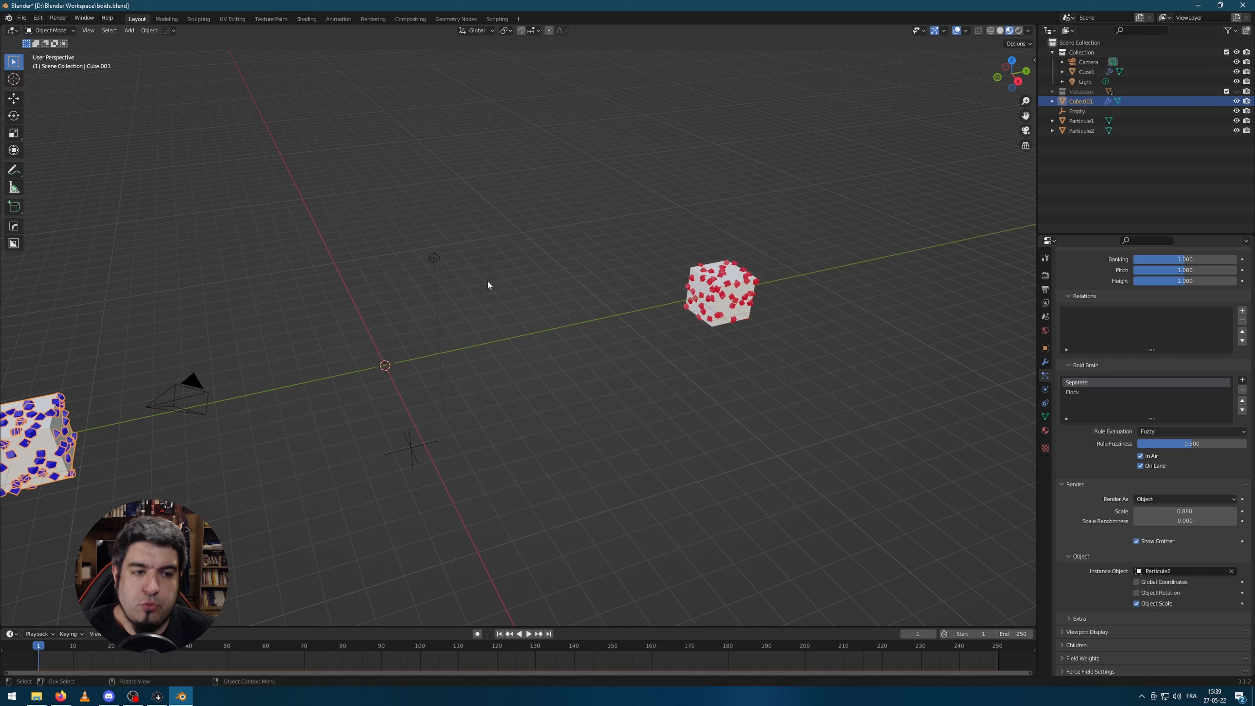
double_click(1093, 102)
type("C")
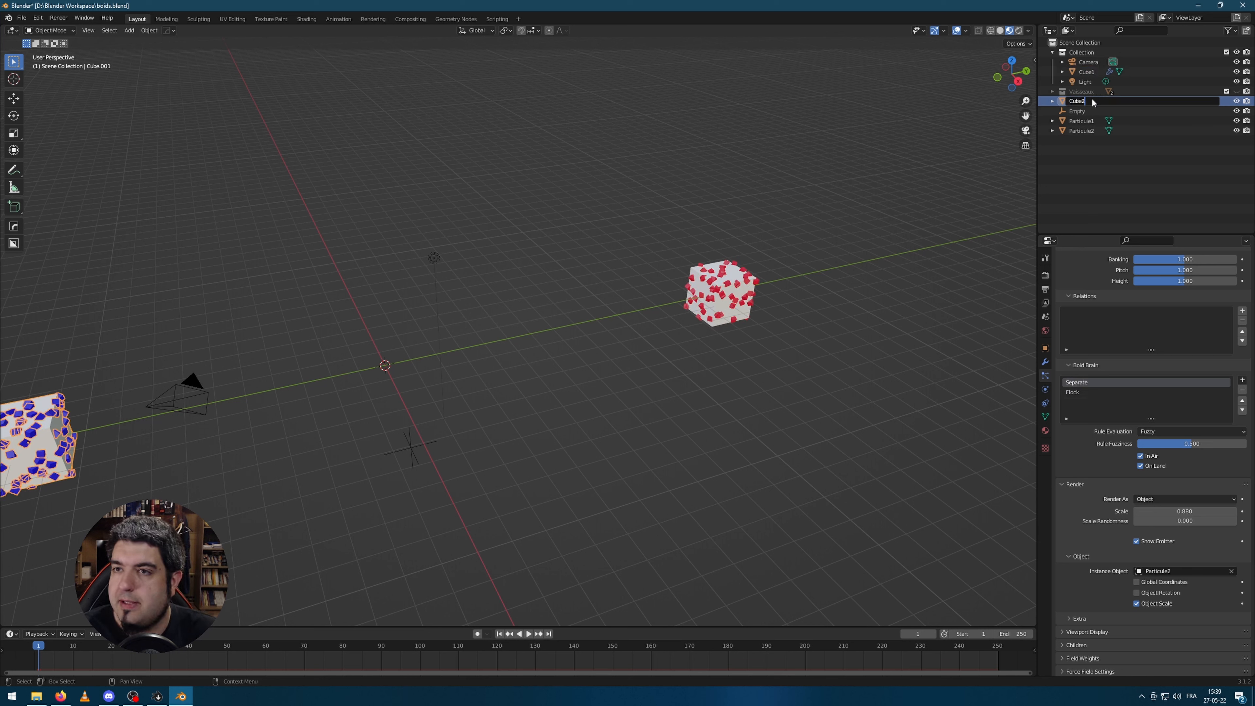
type("ube2")
key("Return")
Step: Add a boid relation to Cube1's particle system with Cube2 as the target object and the mode set to Enemy
left_click(706, 291)
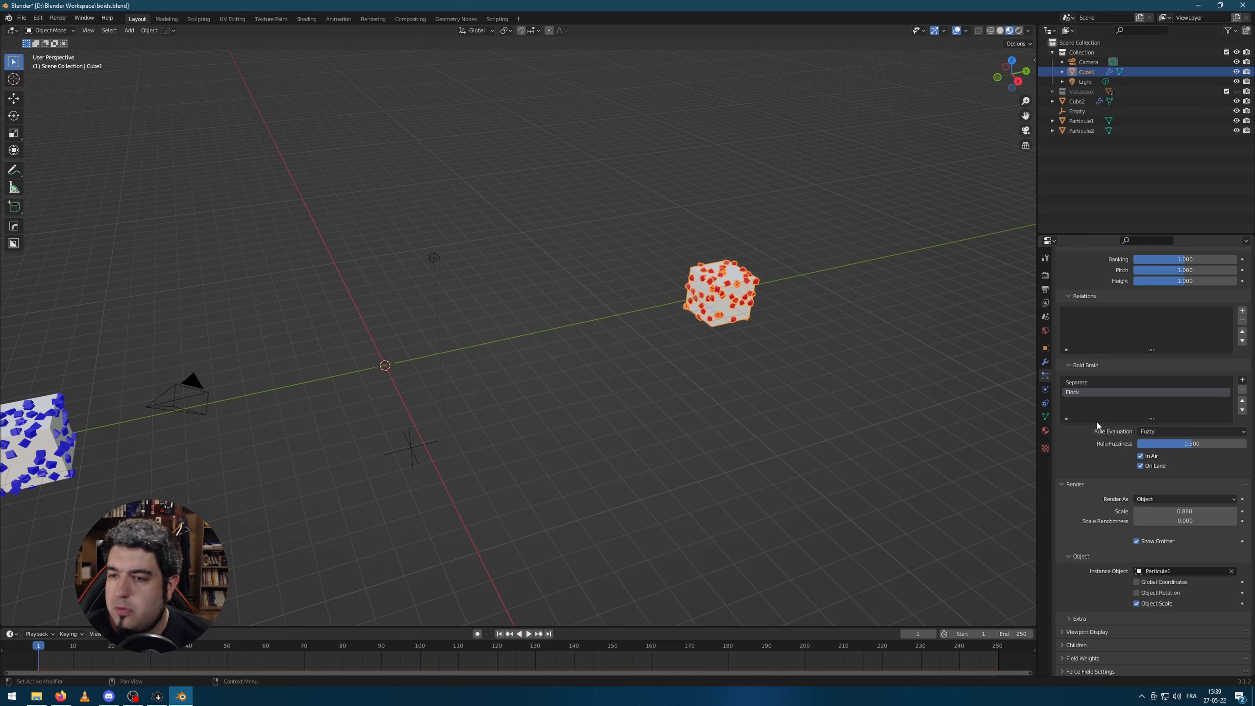
scroll(1111, 476, "down", 1)
scroll(1108, 461, "up", 5)
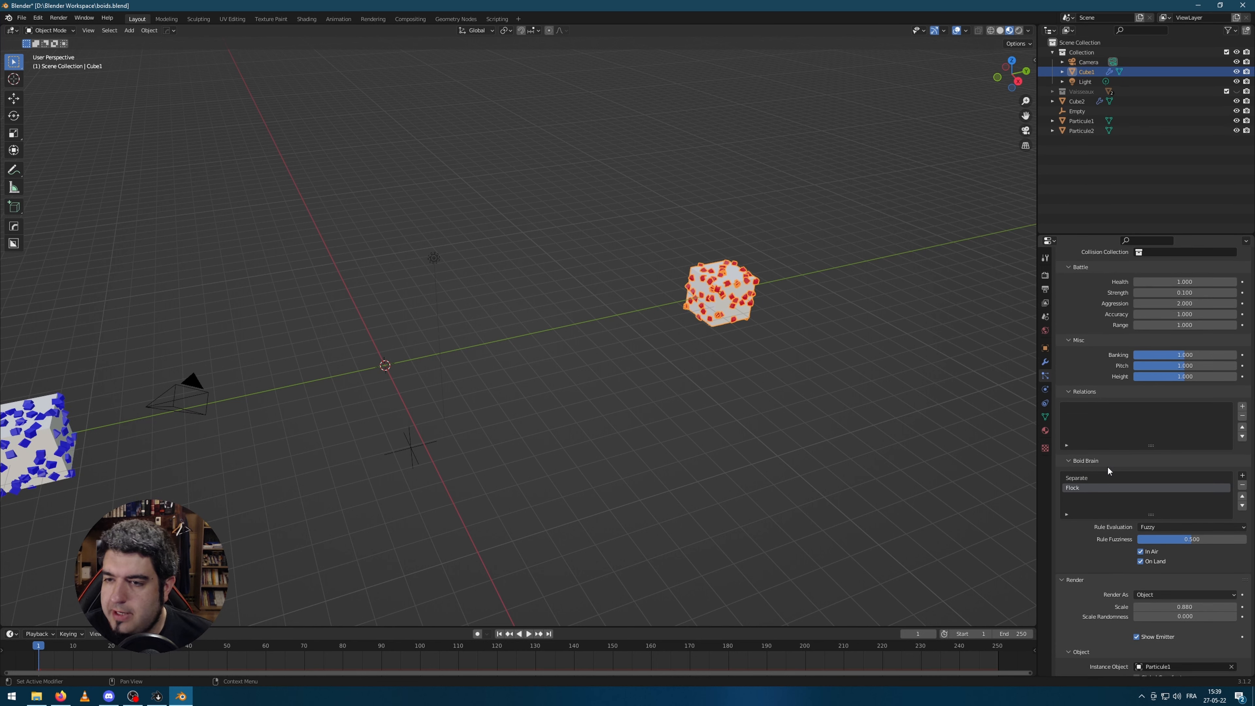
left_click(1241, 407)
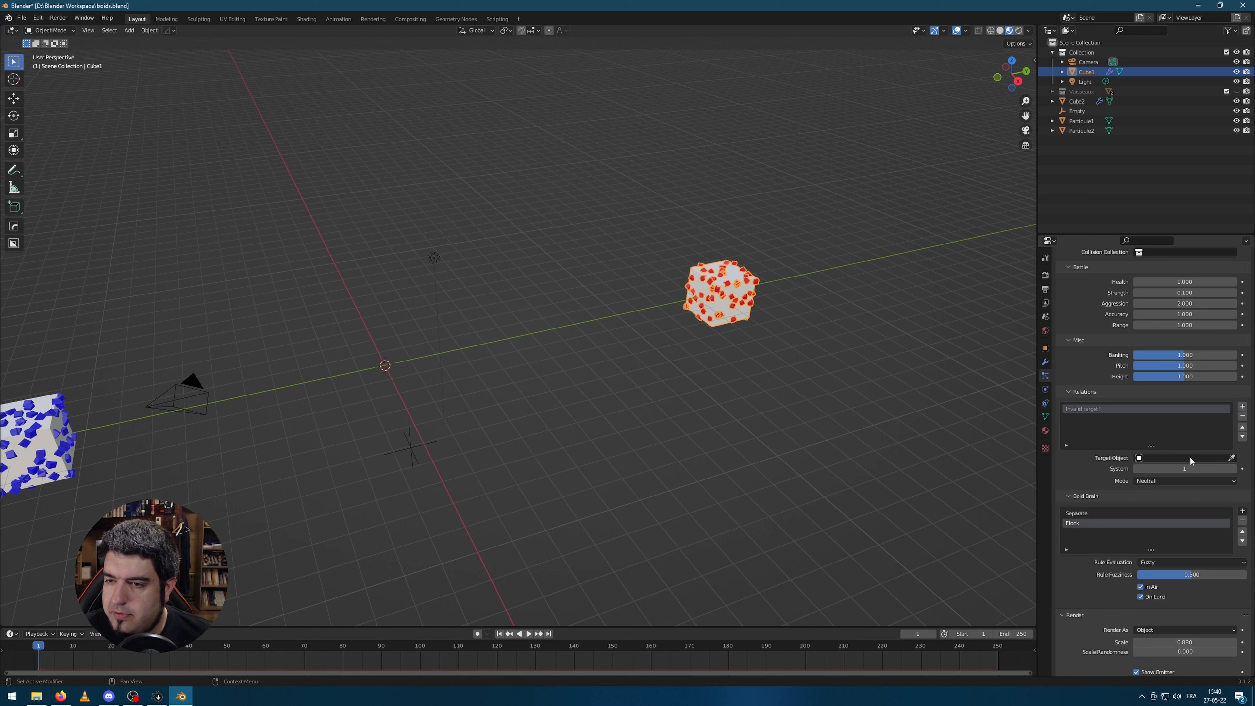
left_click(1170, 457)
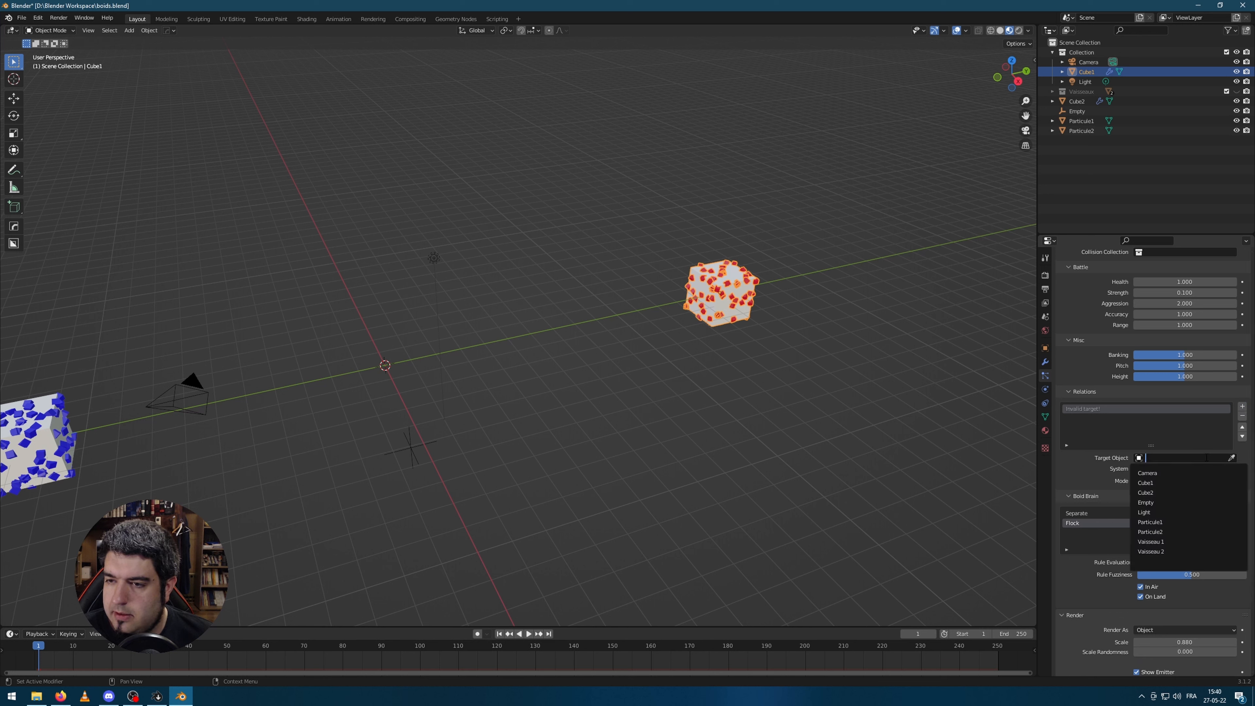
left_click(1178, 496)
left_click(1169, 481)
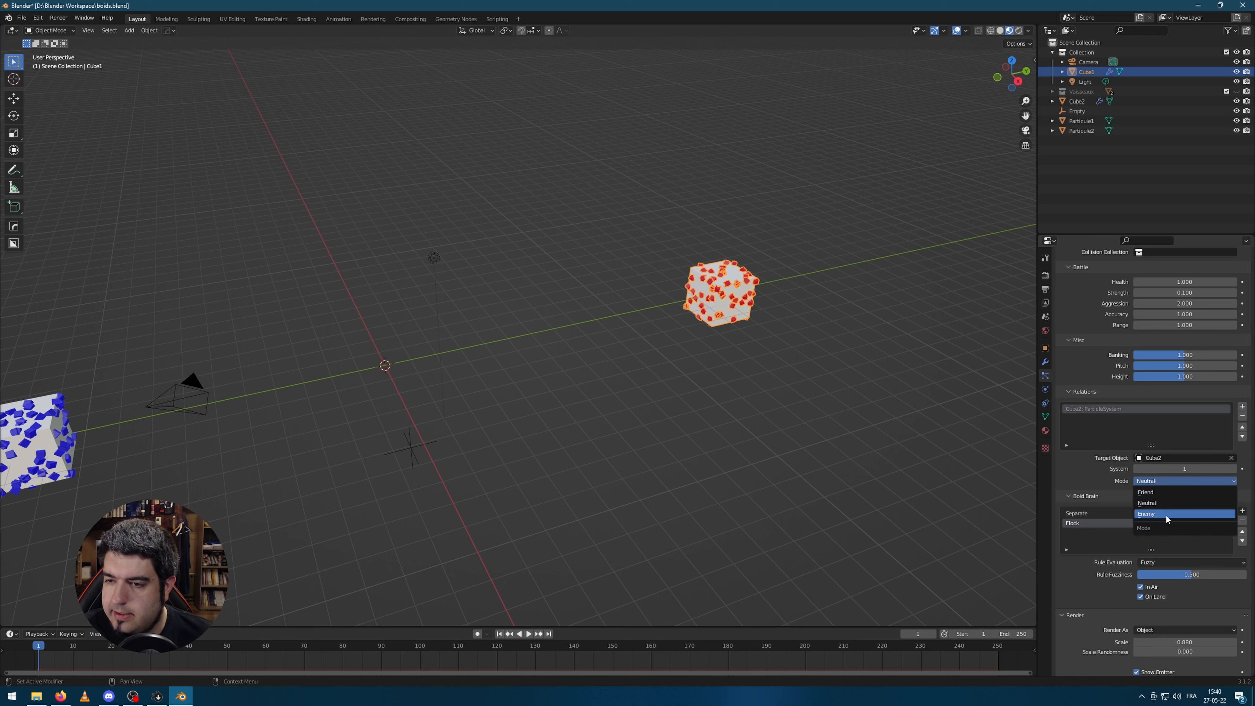
left_click(1165, 503)
left_click(607, 420)
Step: Add a boid relation to Cube2's particle system with Cube1 as the target object and the mode set to Enemy
left_click(44, 420)
middle_click_drag(291, 477, 538, 367)
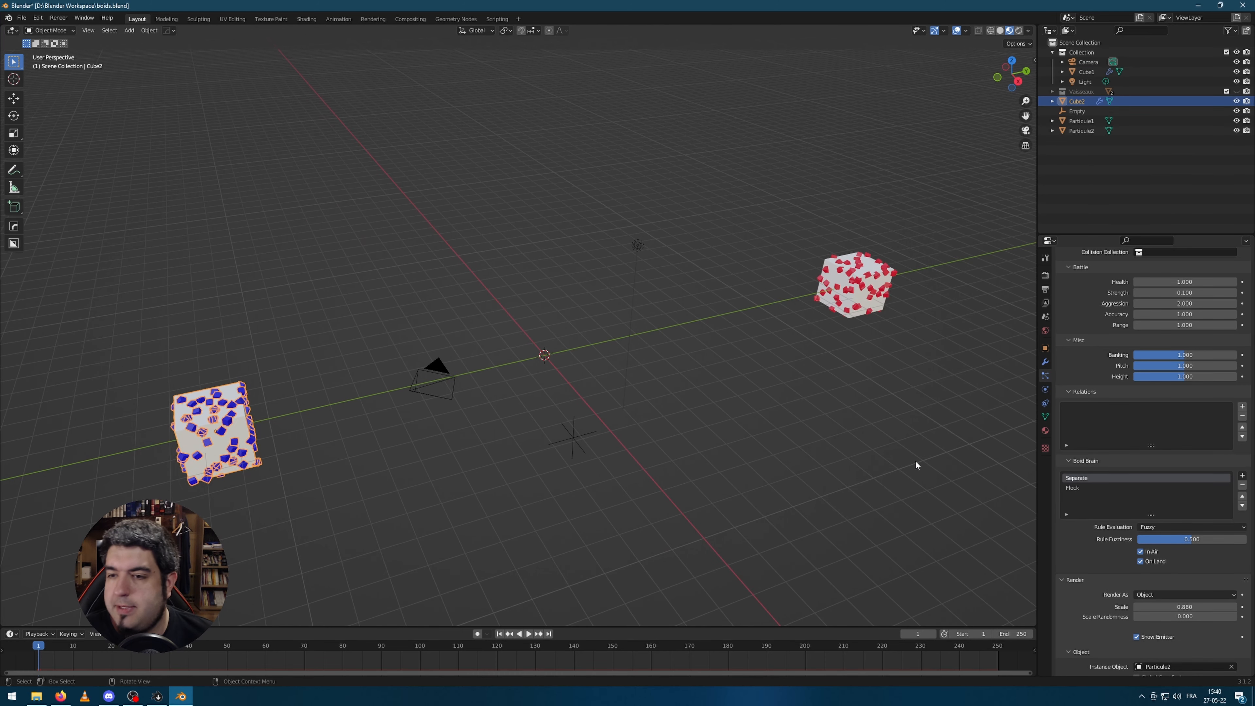
left_click(1242, 406)
left_click(1181, 458)
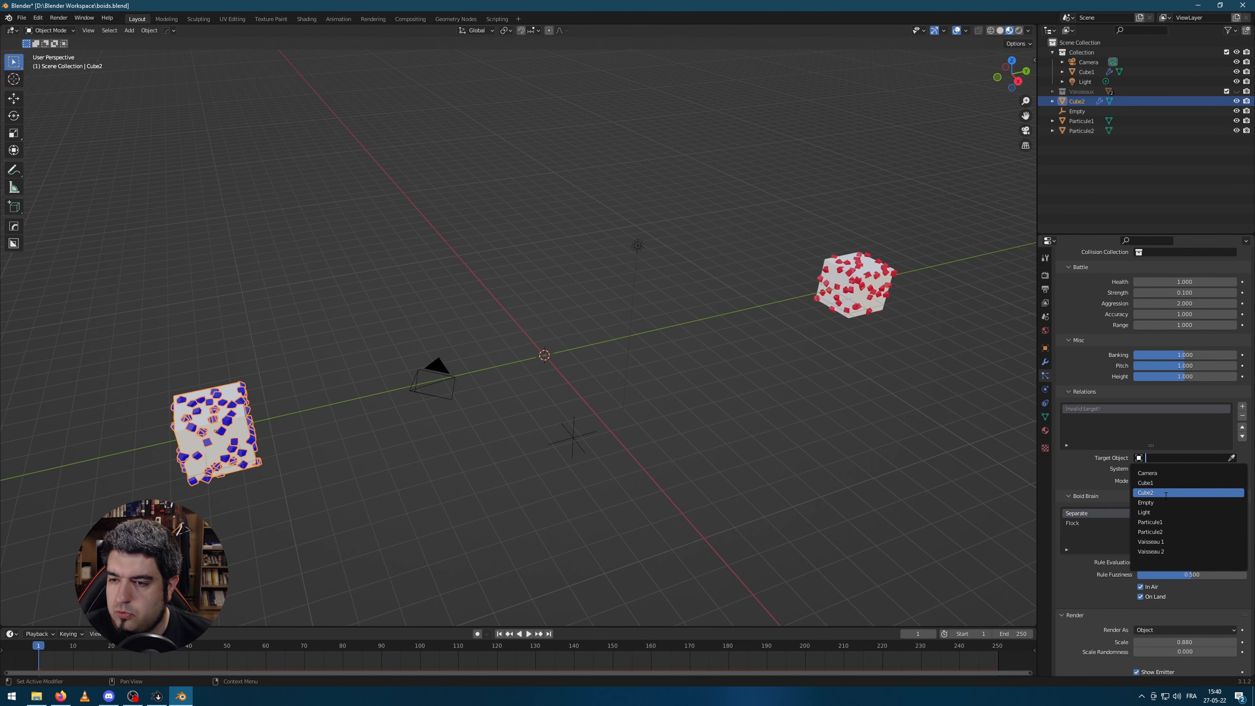
left_click(1165, 483)
left_click(1168, 483)
left_click(1160, 503)
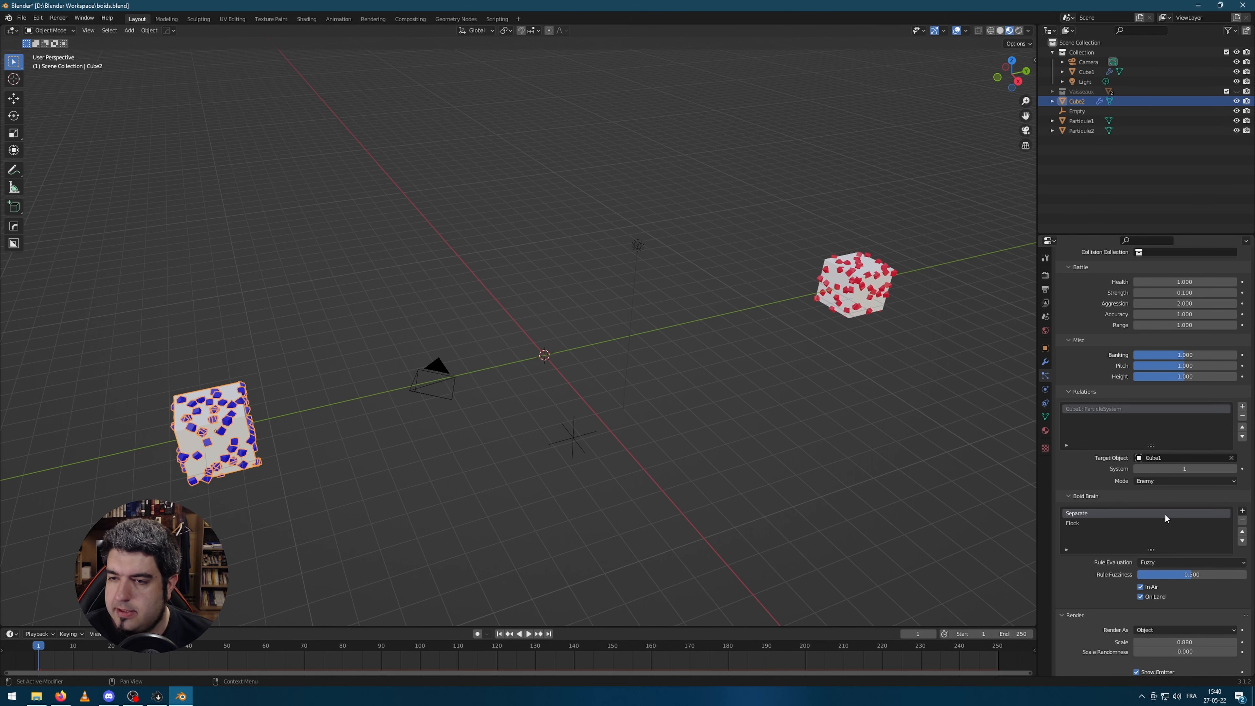
left_click(696, 418)
Step: Add a Fight rule to the boid brain of Cube1, the red-particle emitter
scroll(696, 417, "down", 3)
scroll(691, 384, "down", 1)
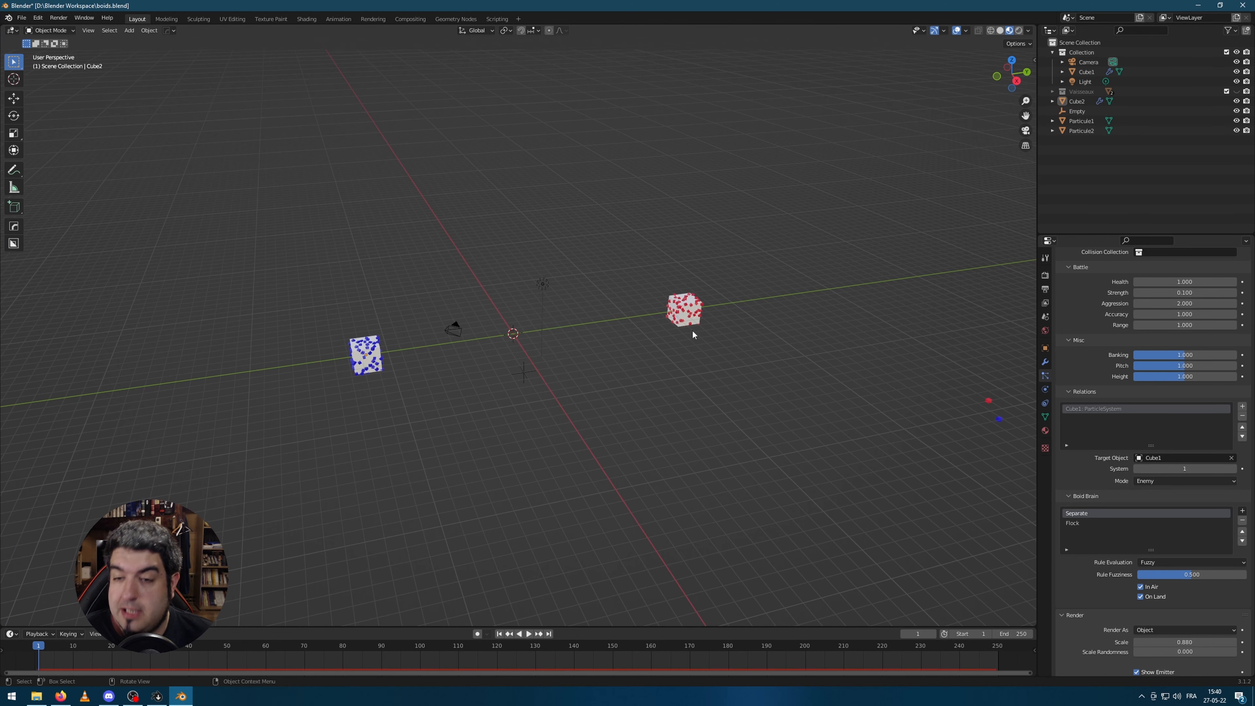
left_click(691, 322)
scroll(1175, 576, "down", 1)
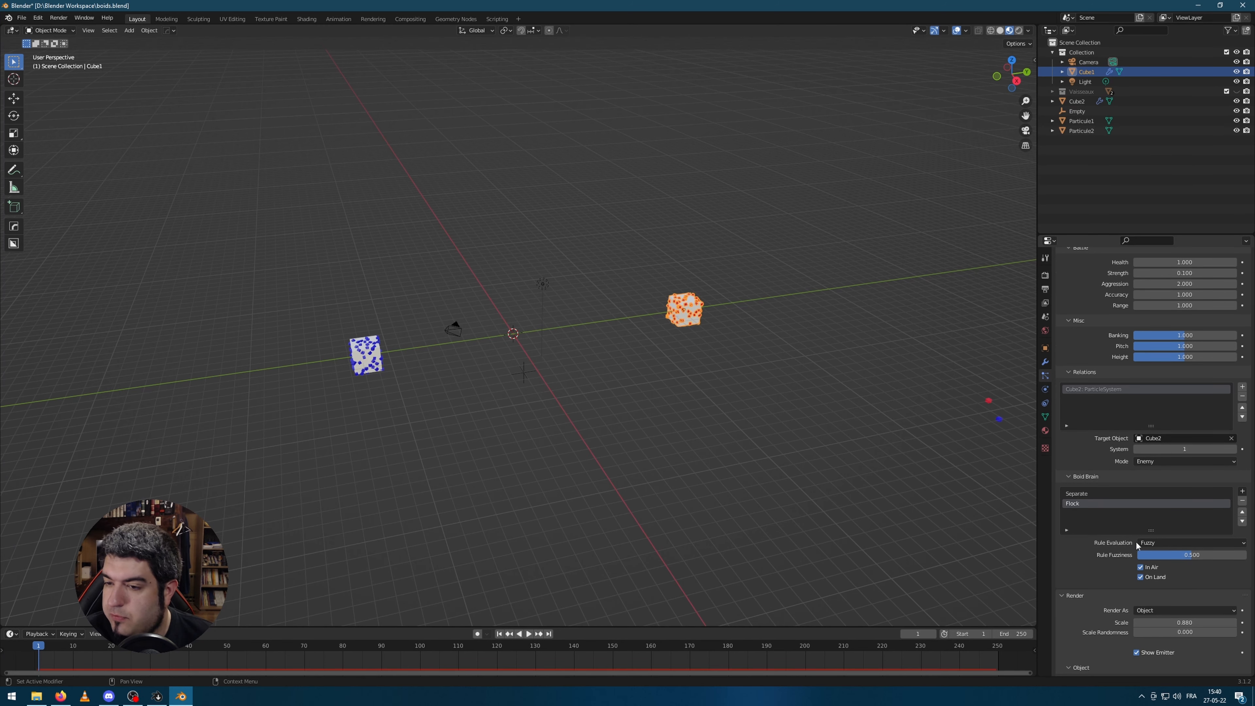
left_click(1242, 491)
left_click(1202, 578)
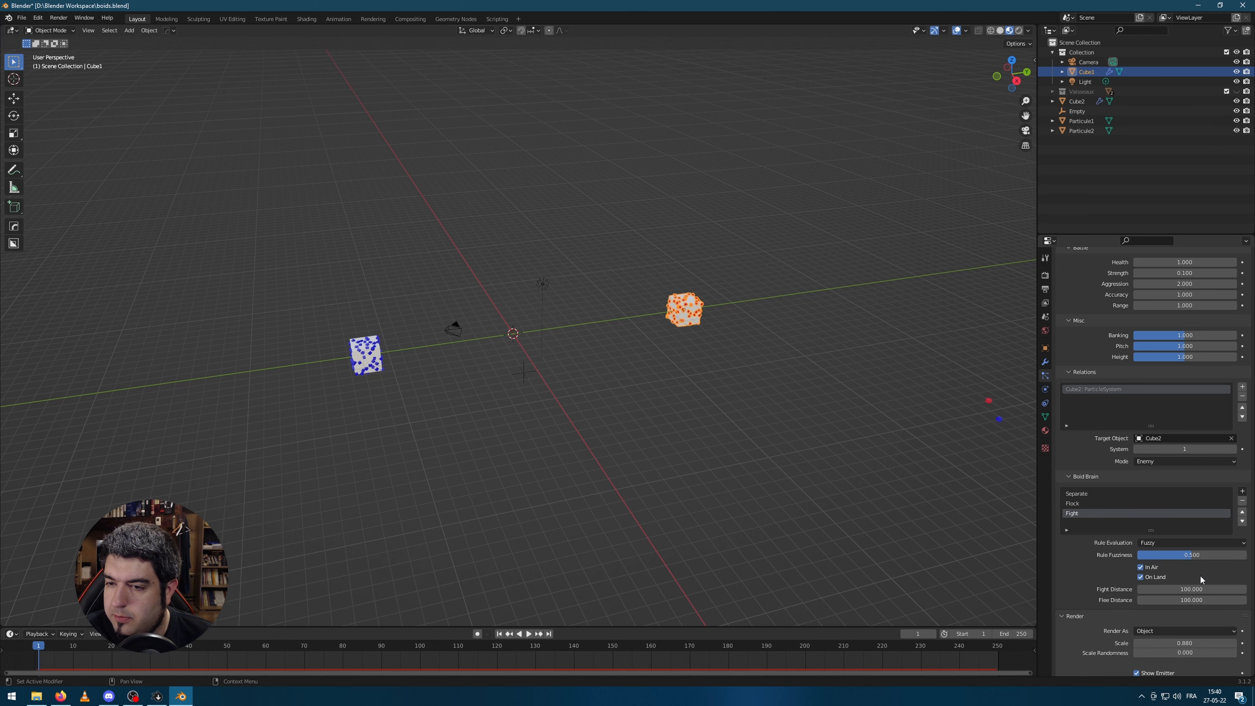
Step: Add a Fight rule to the boid brain of Cube2, the blue-particle emitter
left_click(359, 357)
left_click(1242, 491)
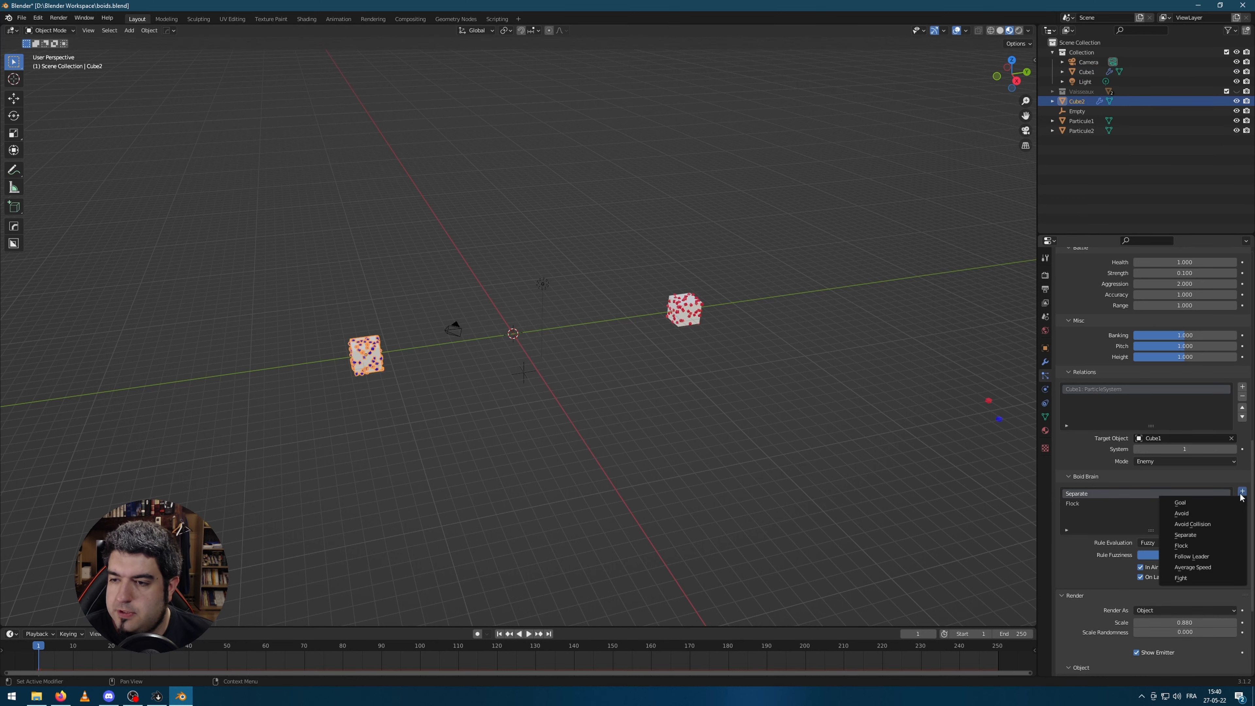
left_click(1186, 579)
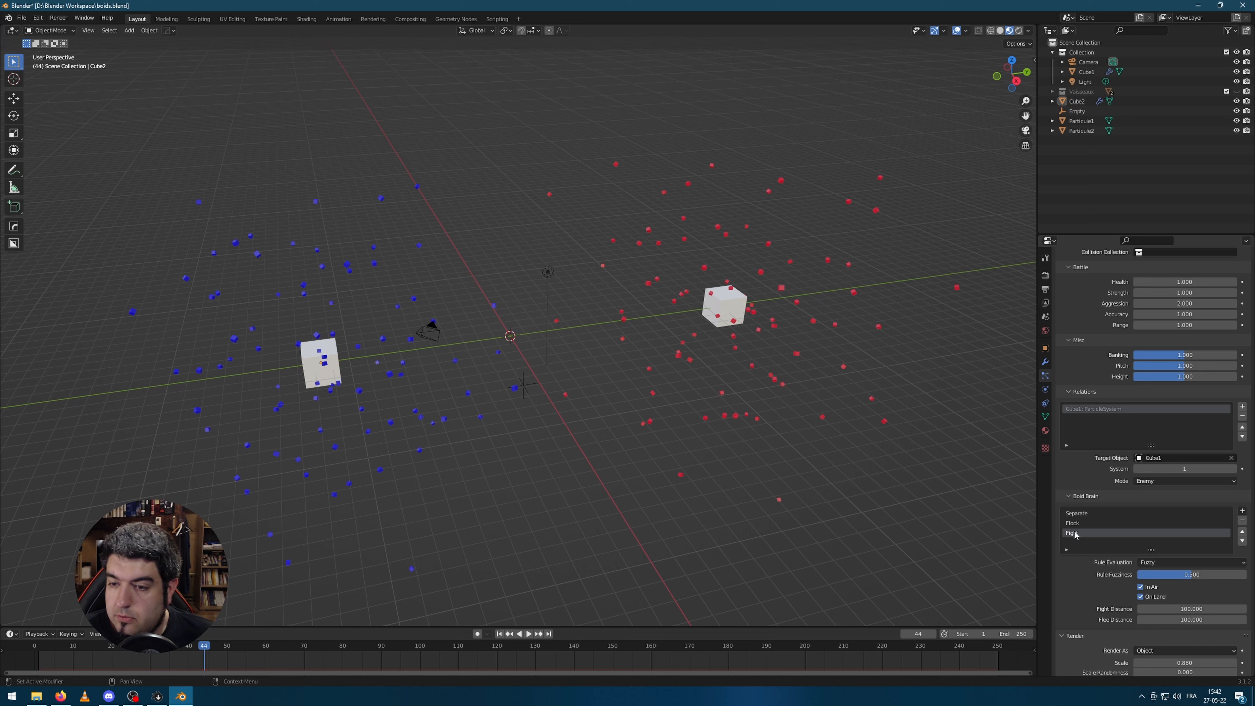
Step: Review the rule evaluation options of Cube2's boid brain and keep Fuzzy
left_click(1161, 561)
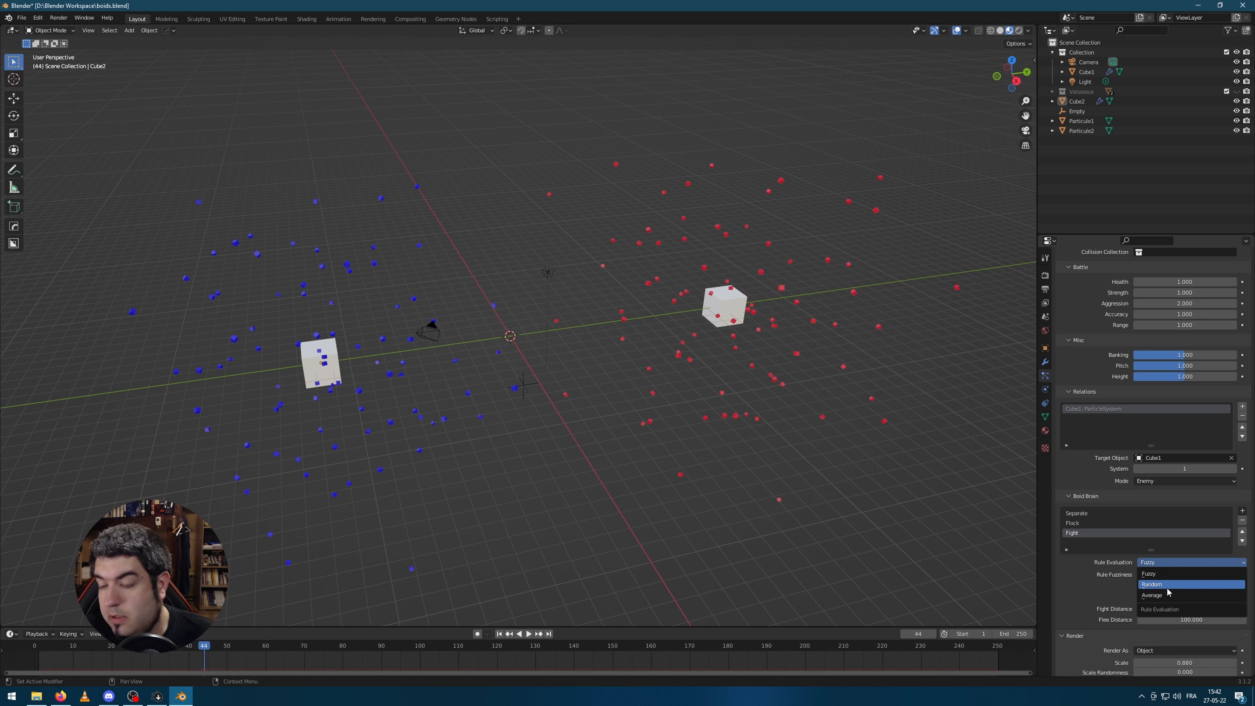
left_click(1175, 573)
left_click(1161, 562)
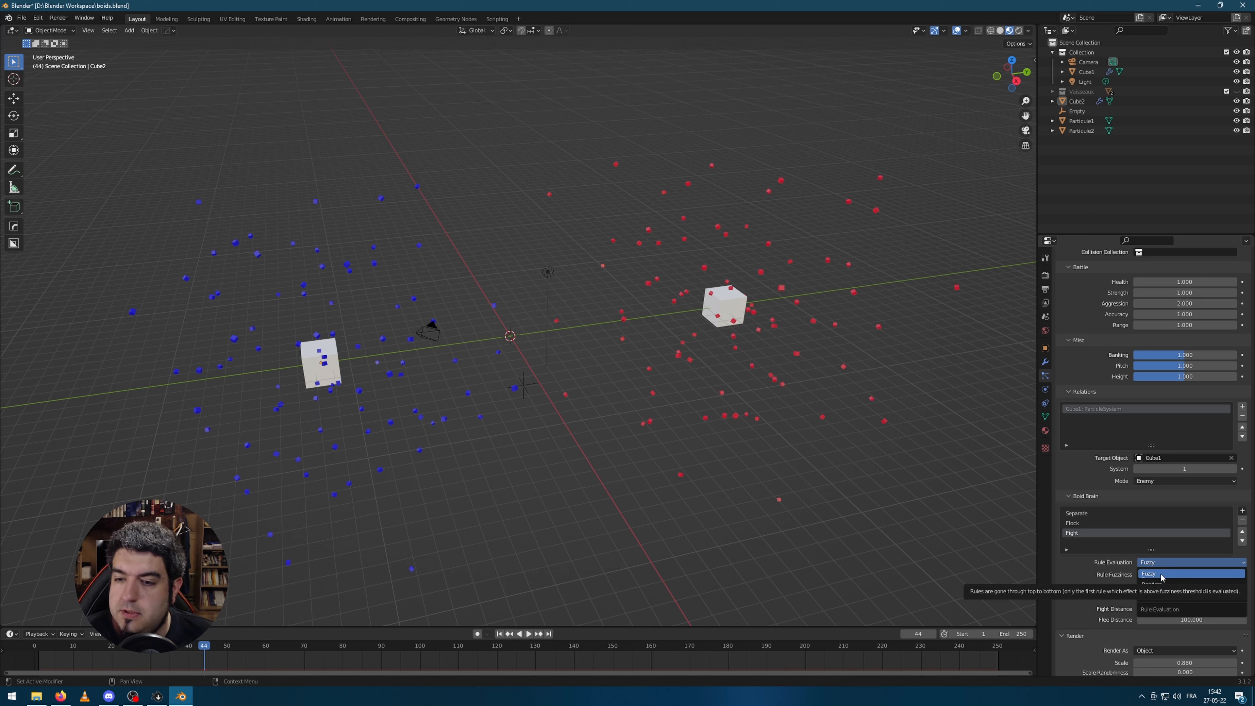
left_click(1161, 574)
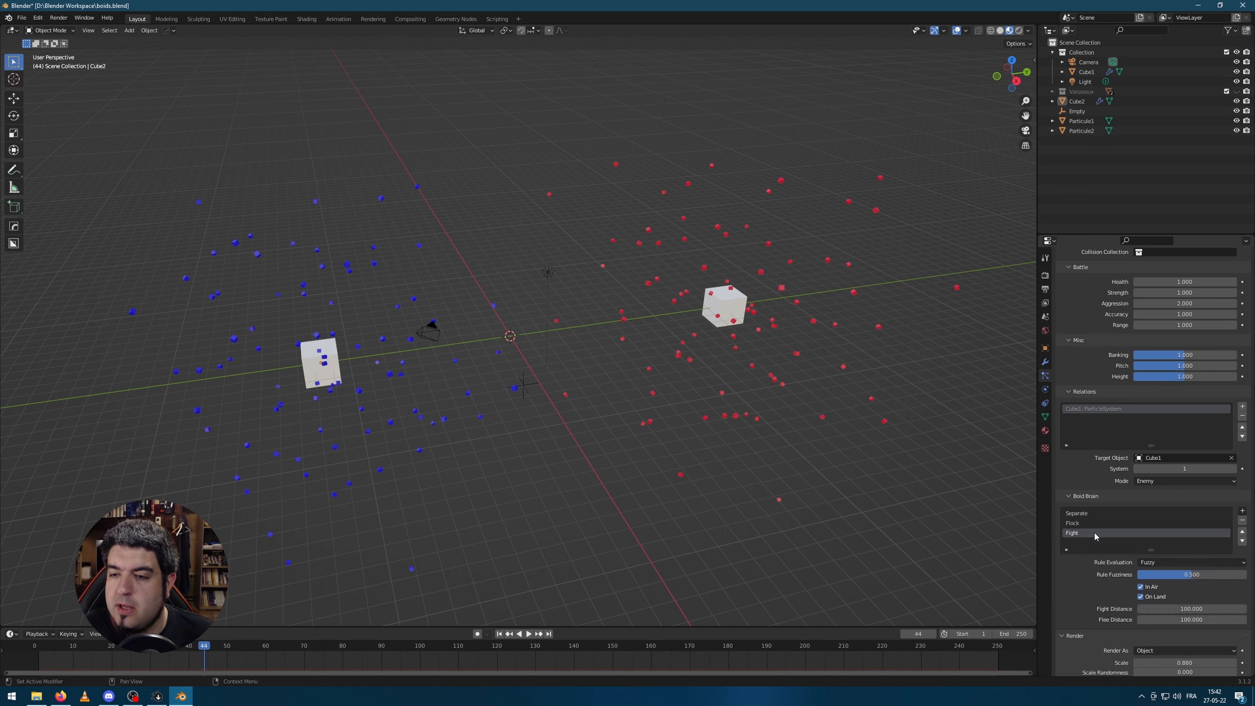
Step: Move the Fight rule to first place in Cube2's boid brain and remove the Flock rule
left_click(1242, 532)
left_click(1241, 532)
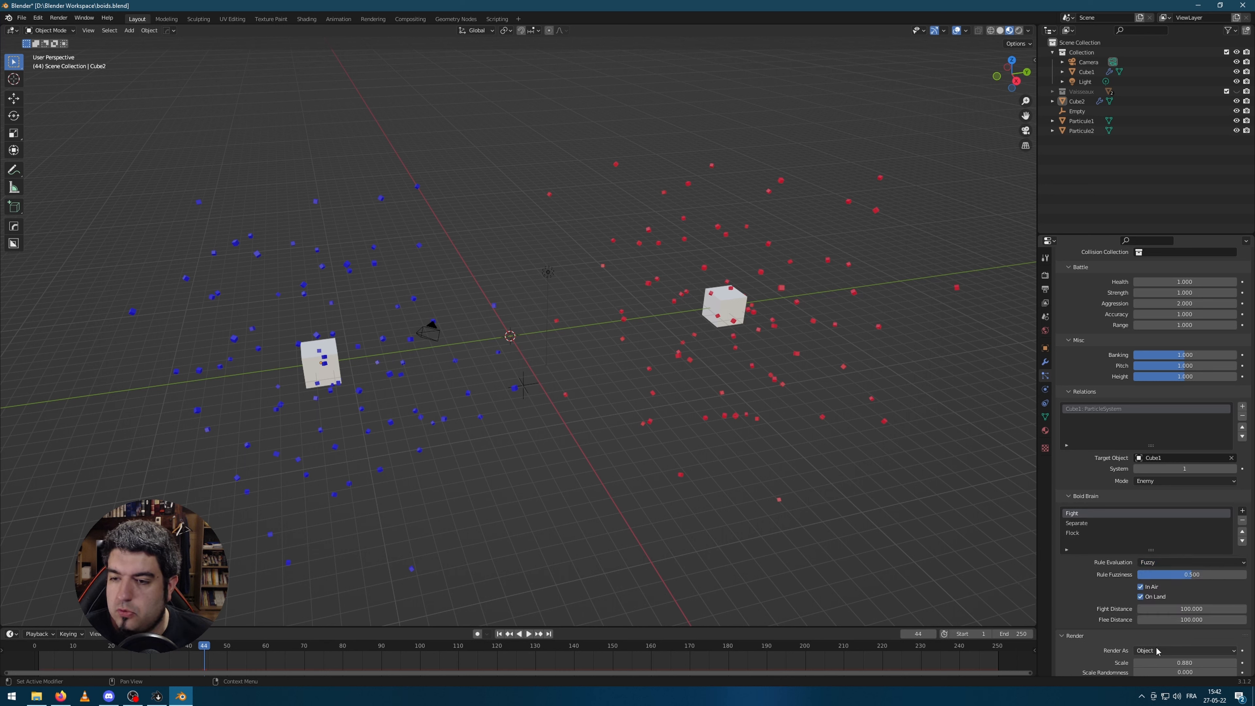
left_click(1095, 523)
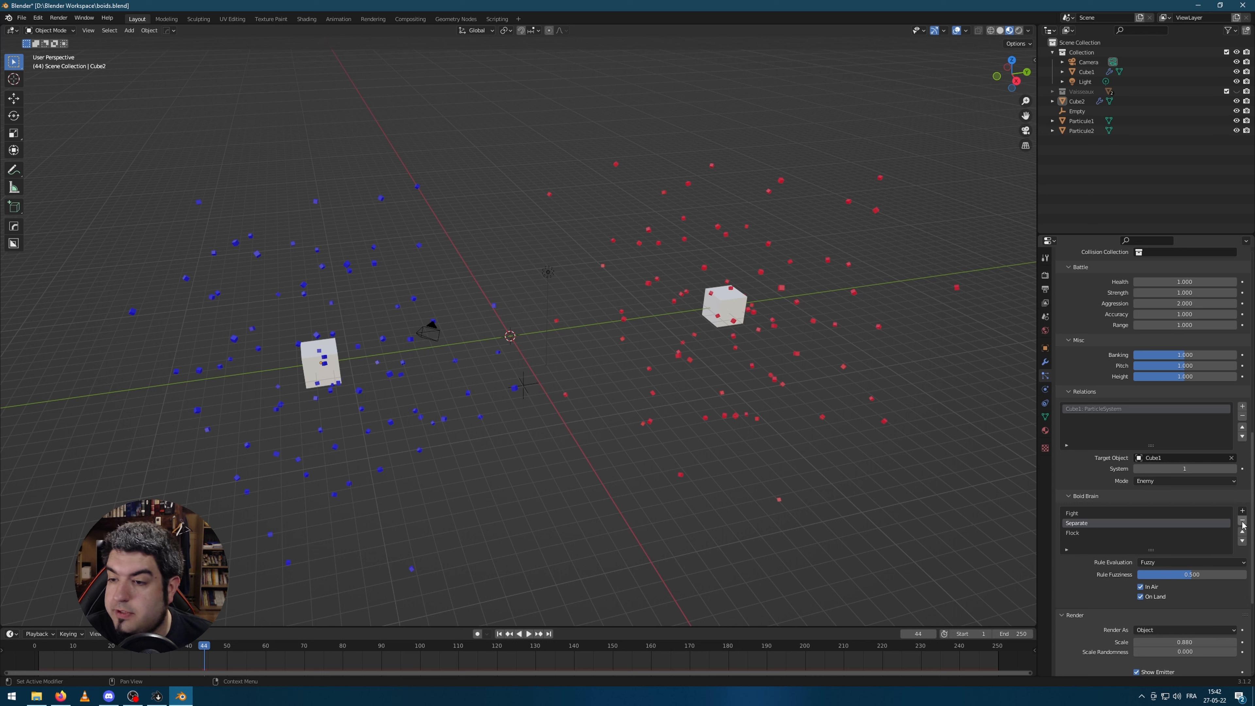
left_click(1080, 534)
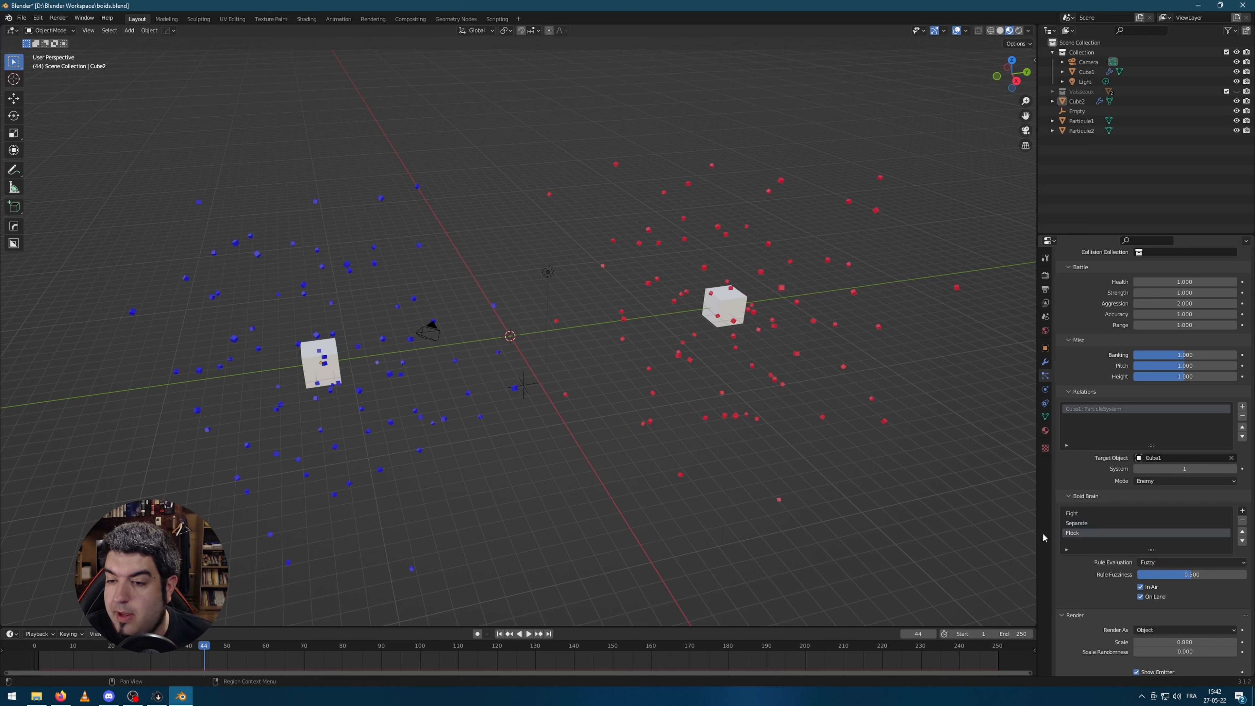
left_click(1242, 520)
Step: Move Cube1's Fight rule above its other boid rules, remove its Flock rule, and deselect the emitter
left_click(733, 319)
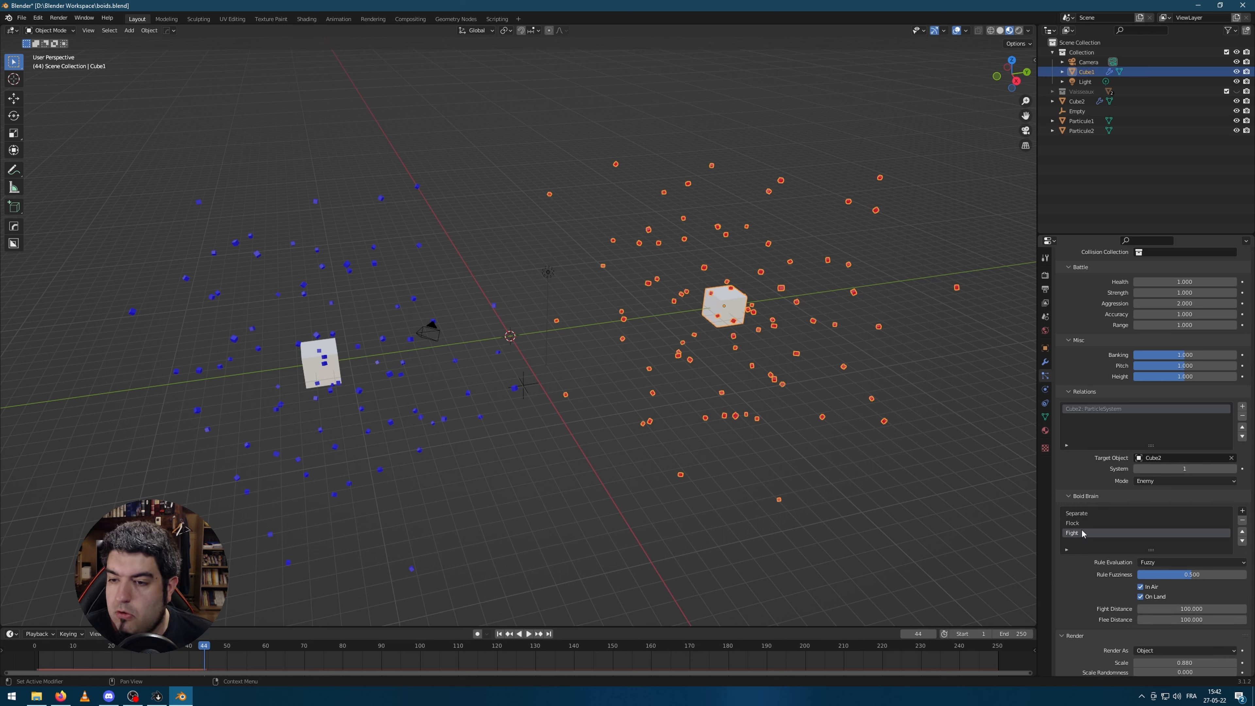
left_click(1241, 531)
left_click(1242, 531)
left_click(1080, 534)
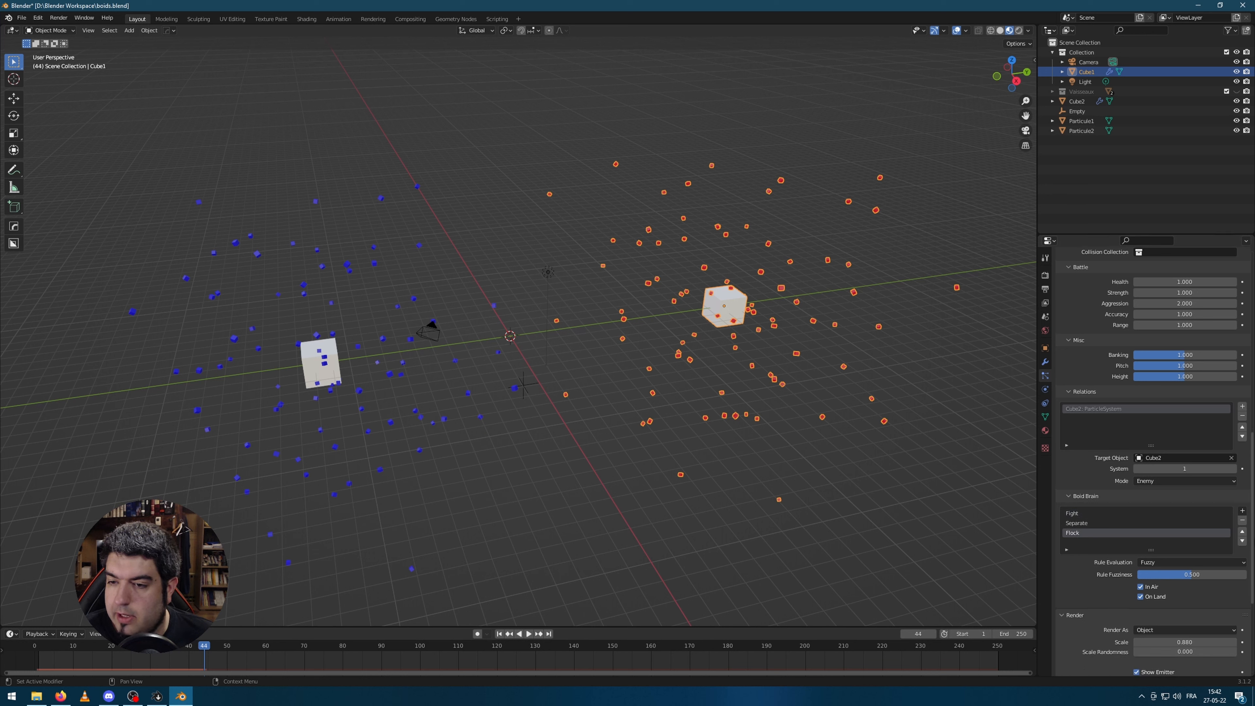
left_click(1242, 521)
left_click(884, 504)
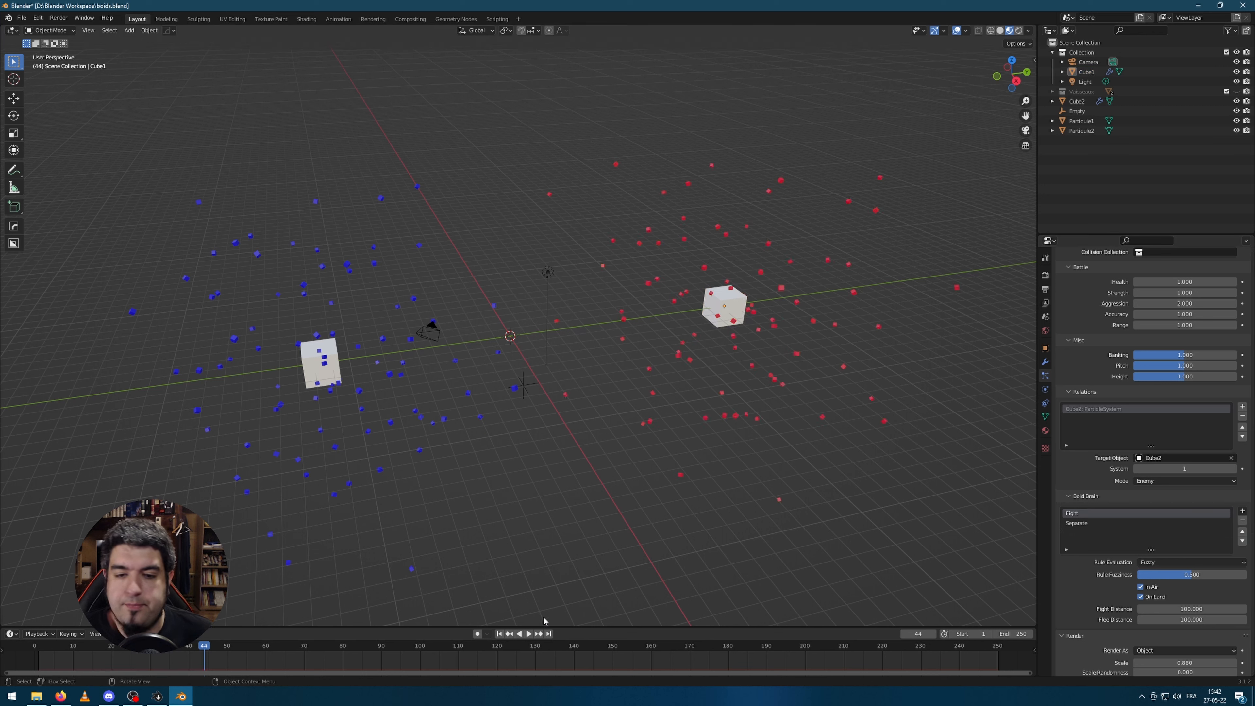
Step: Play the animation from the first frame to watch the red and blue swarms fight, then stop playback
left_click(499, 633)
key("space")
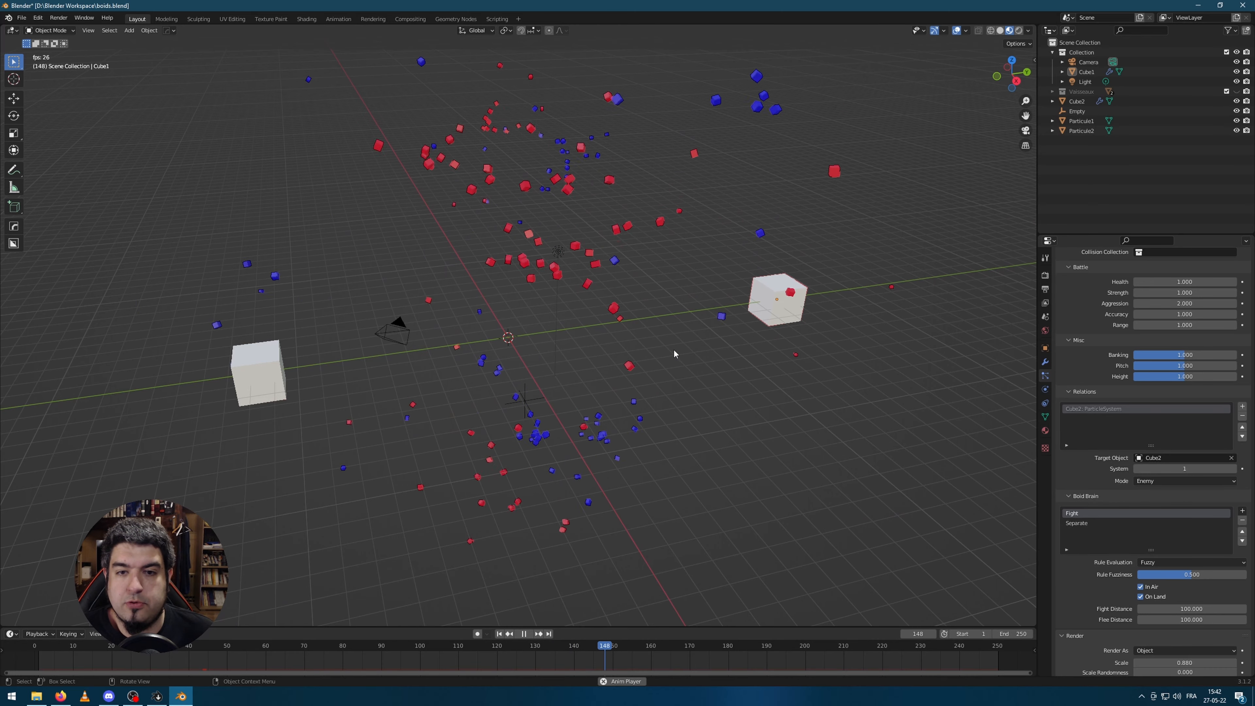
mouse_move(674, 348)
middle_mouse_down()
mouse_move(700, 354)
mouse_move(689, 364)
middle_mouse_up()
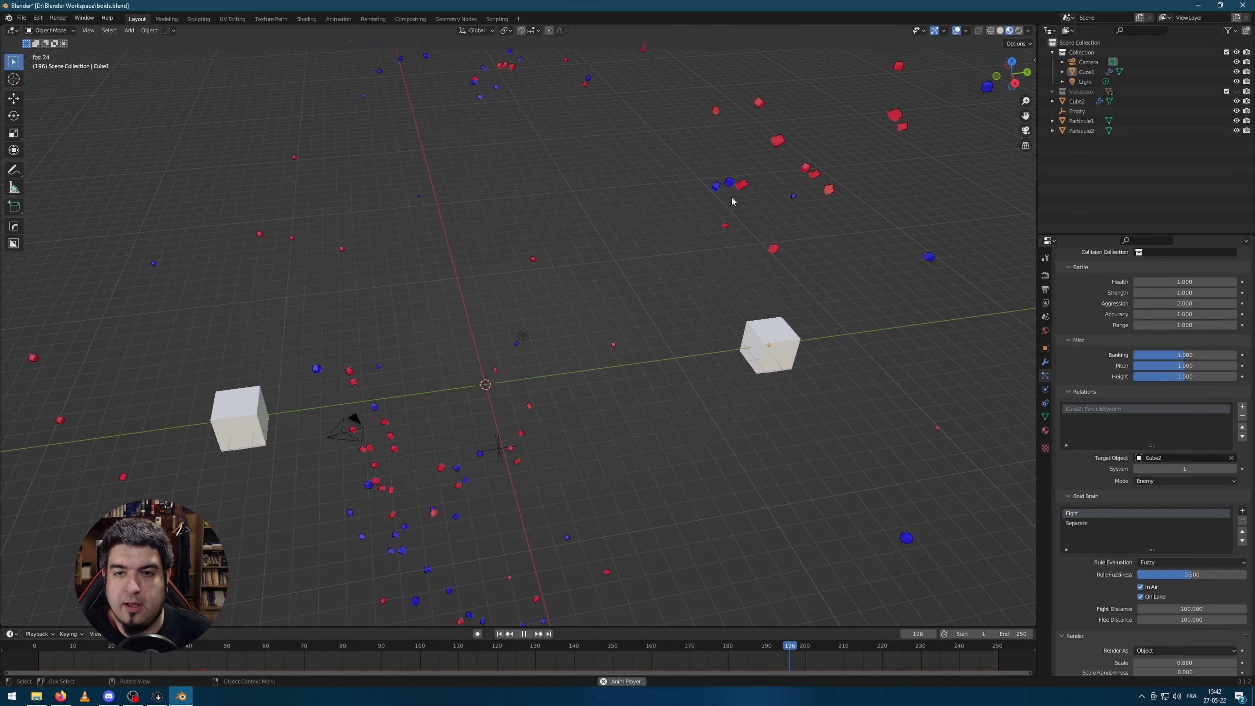
scroll(601, 262, "down", 2)
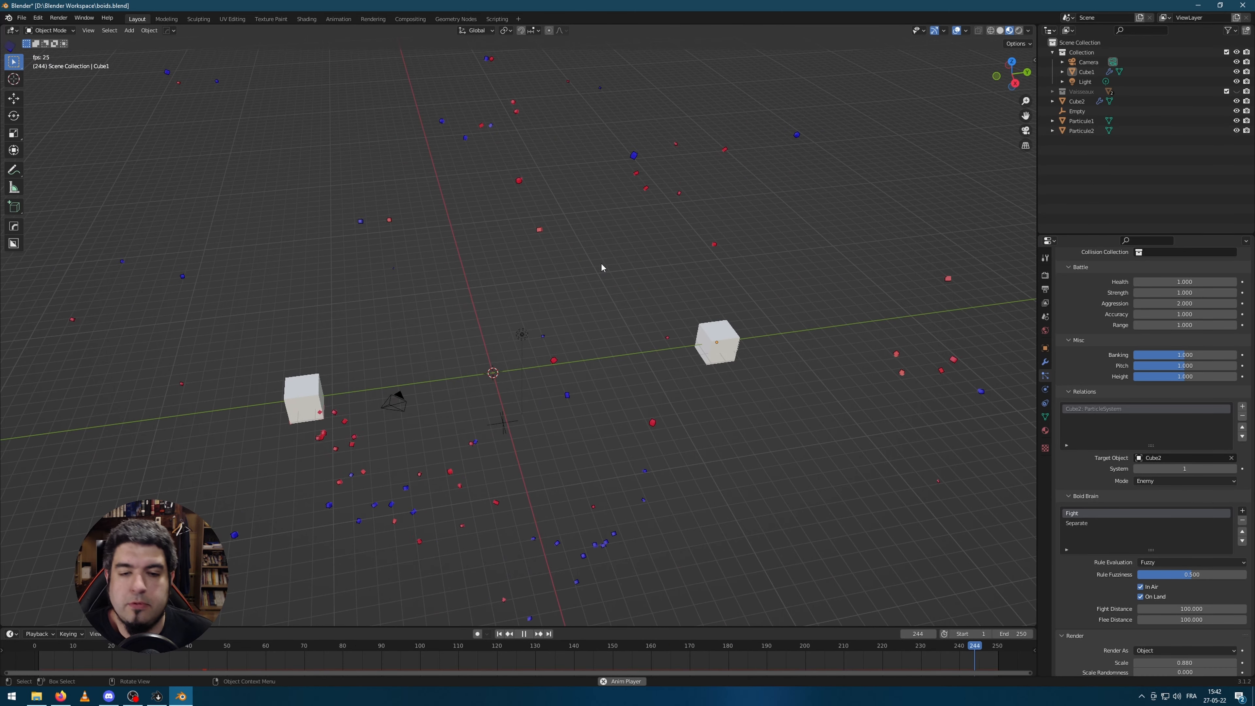
key("space")
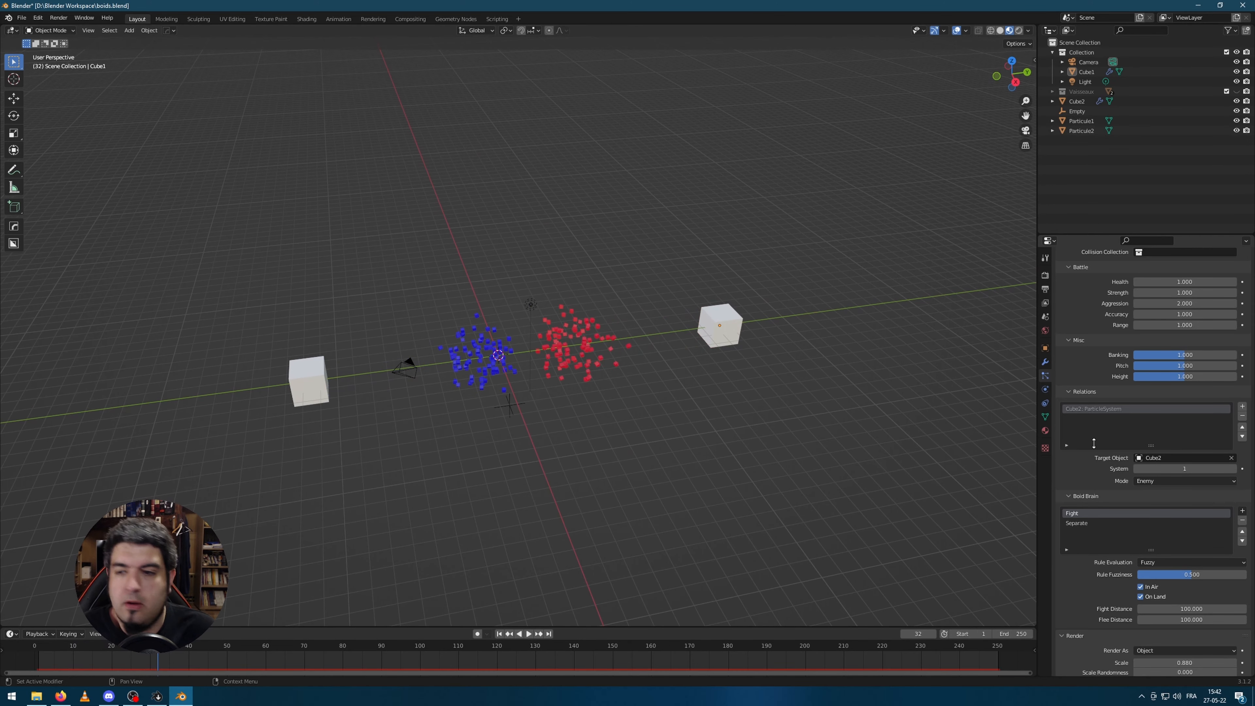
Step: Edit the maximum air speed of Cube1's boids and set the maximum air speed of Cube2's boids to 10
scroll(1109, 435, "up", 6)
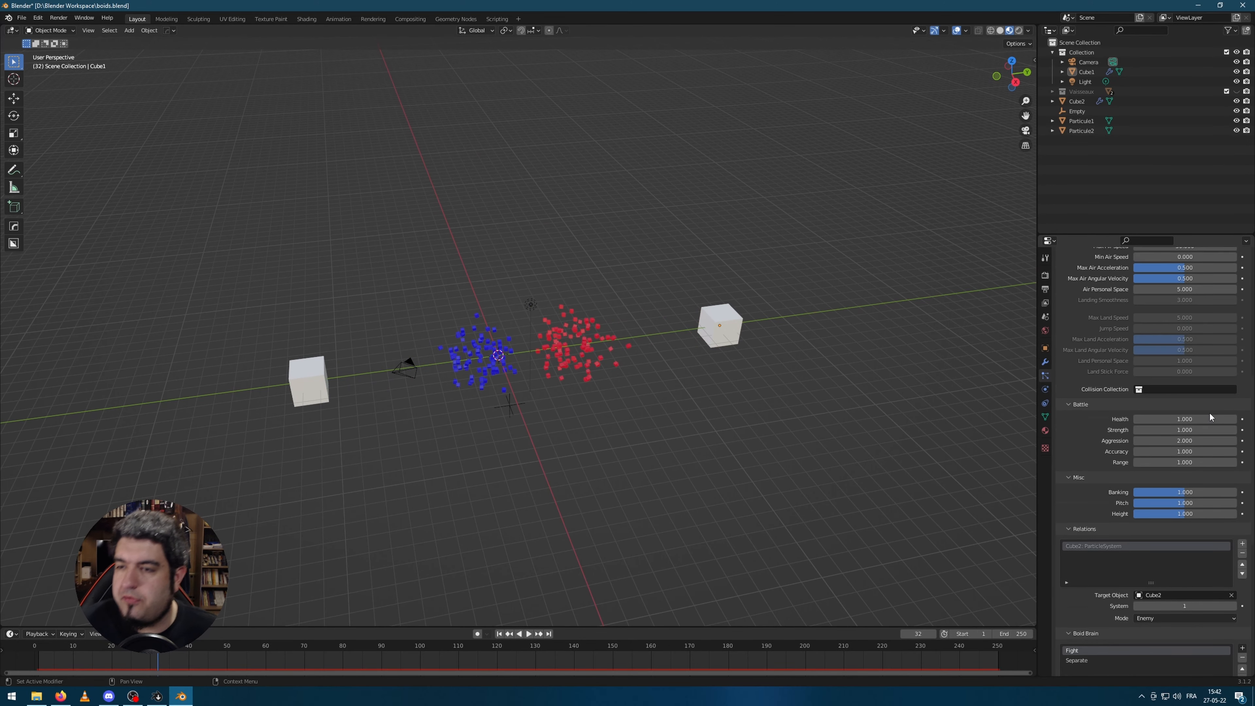
left_click(719, 339)
scroll(1196, 395, "up", 5)
left_click(1221, 384)
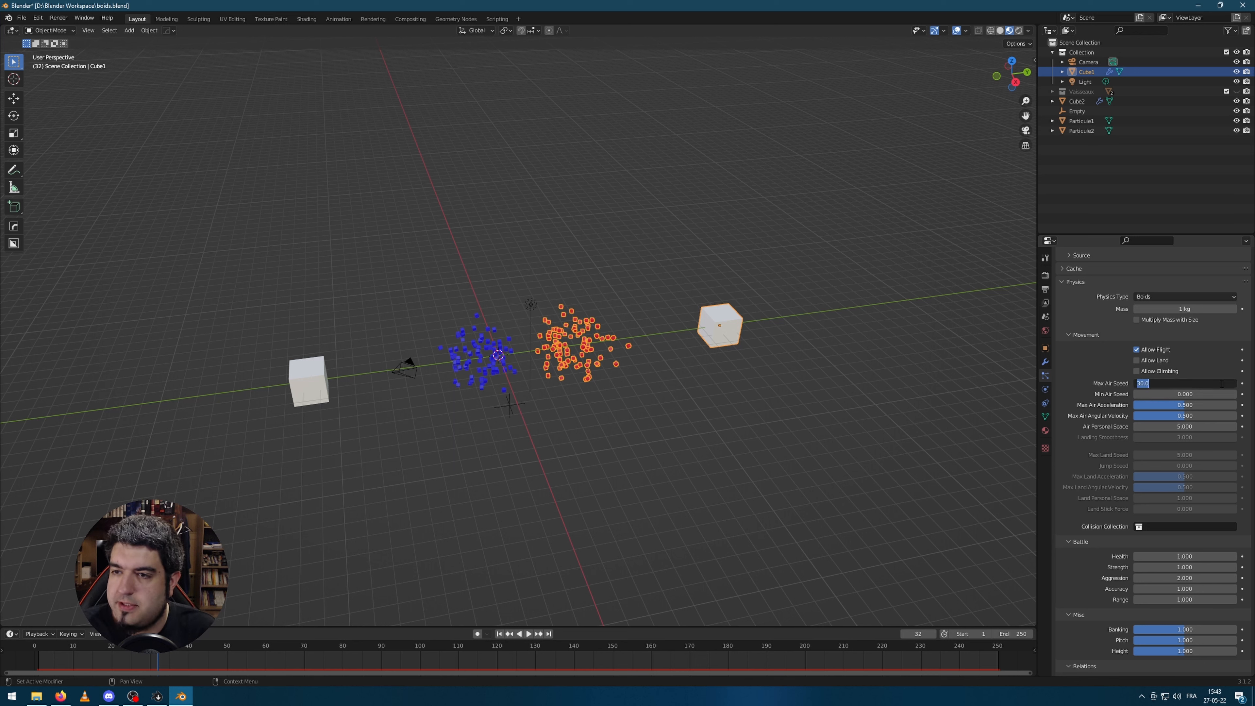
key("Return")
left_click(309, 383)
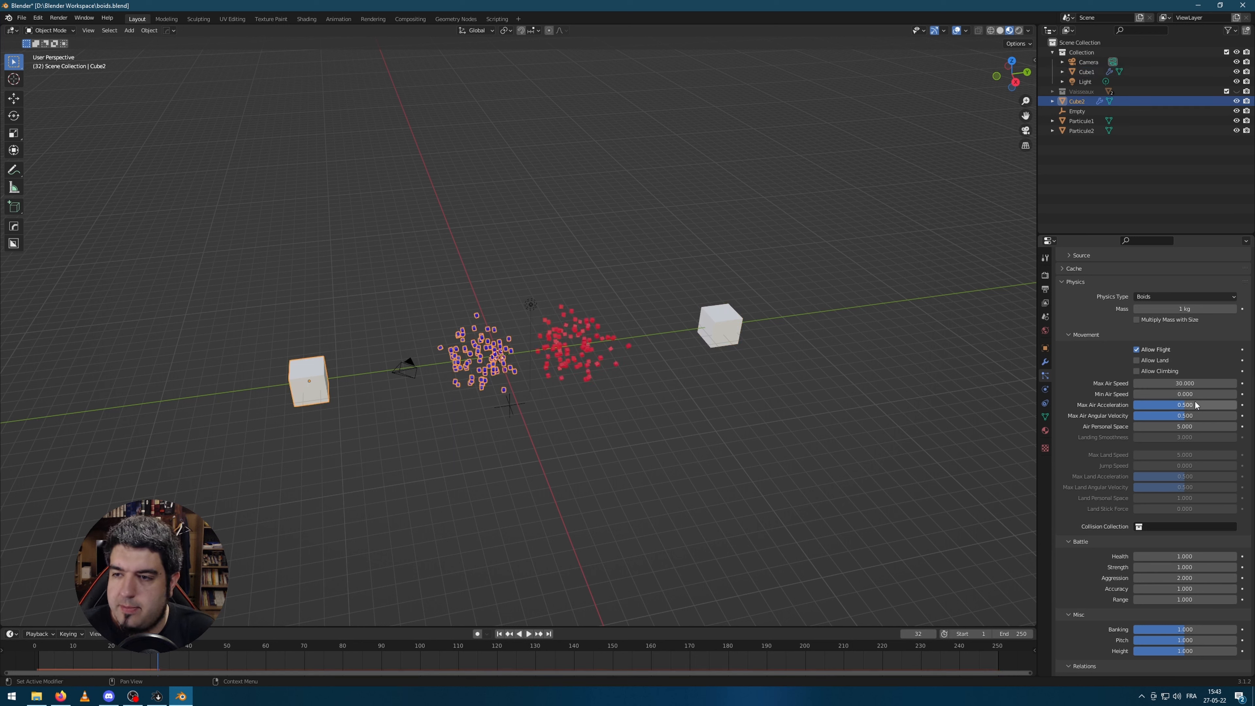
double_click(1185, 383)
type("10")
key("Return")
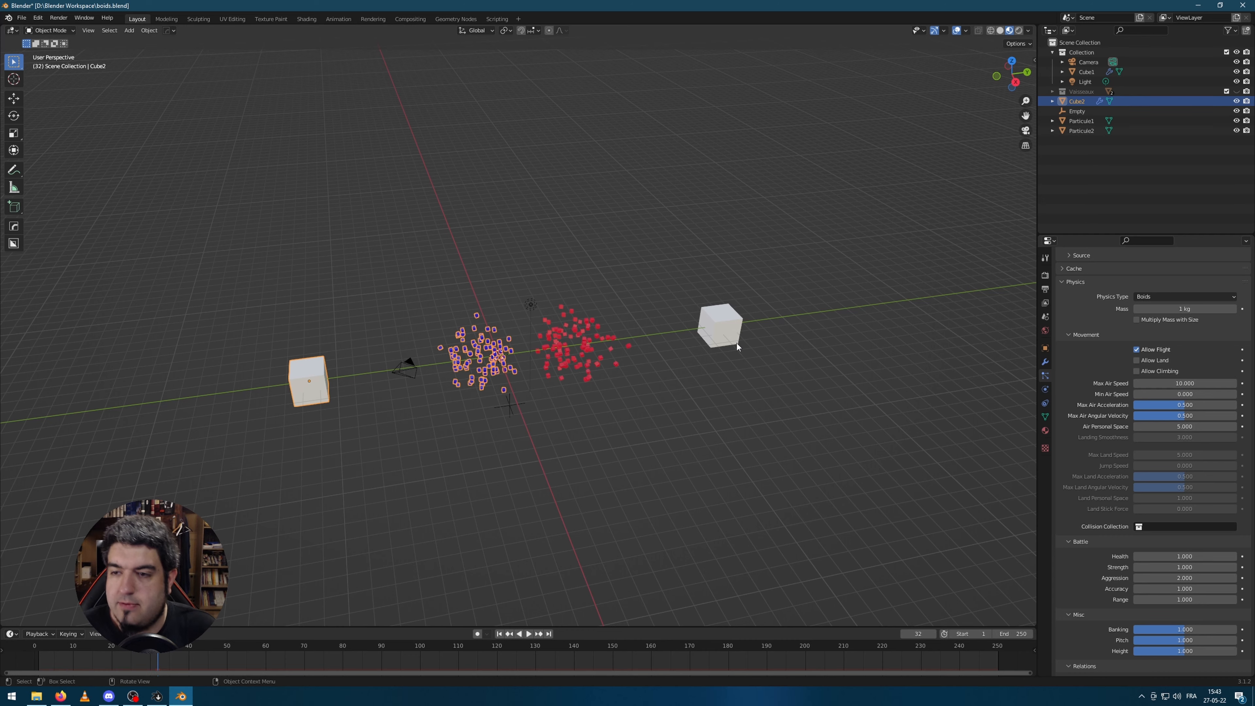
Step: Play the animation from the first frame to watch the faster red and blue swarms, then stop playback
left_click(499, 634)
key("space")
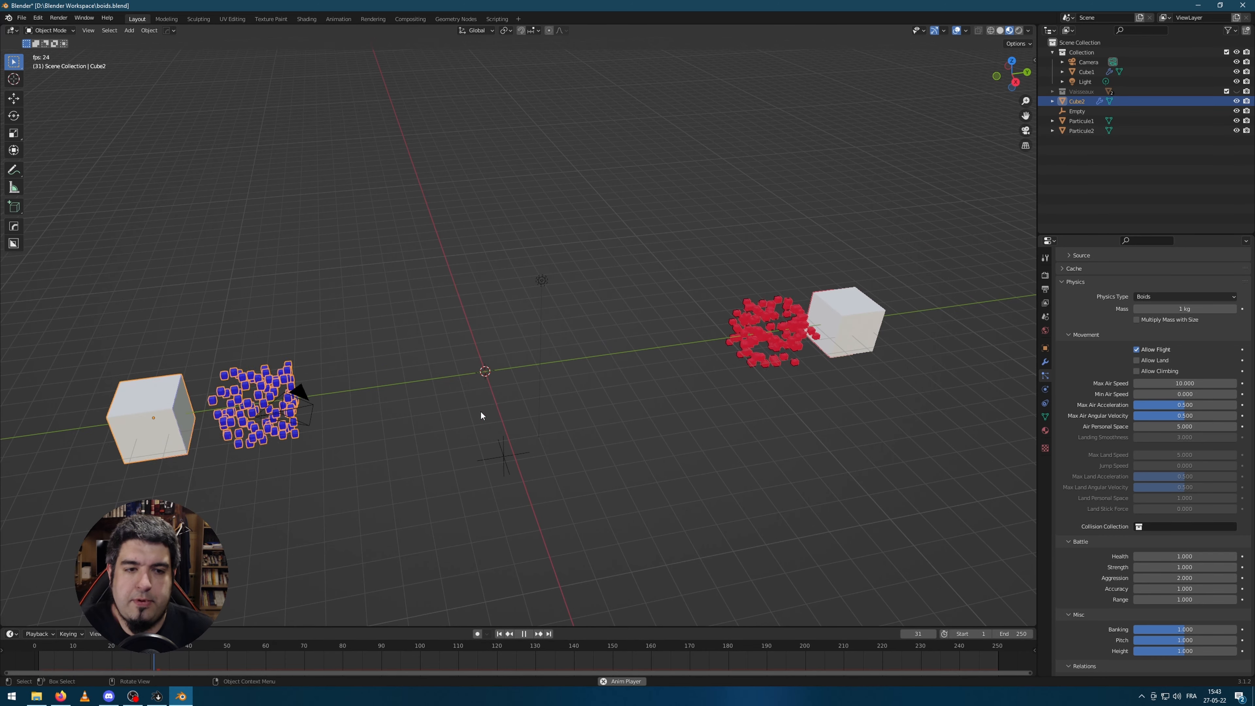
scroll(481, 417, "up", 2)
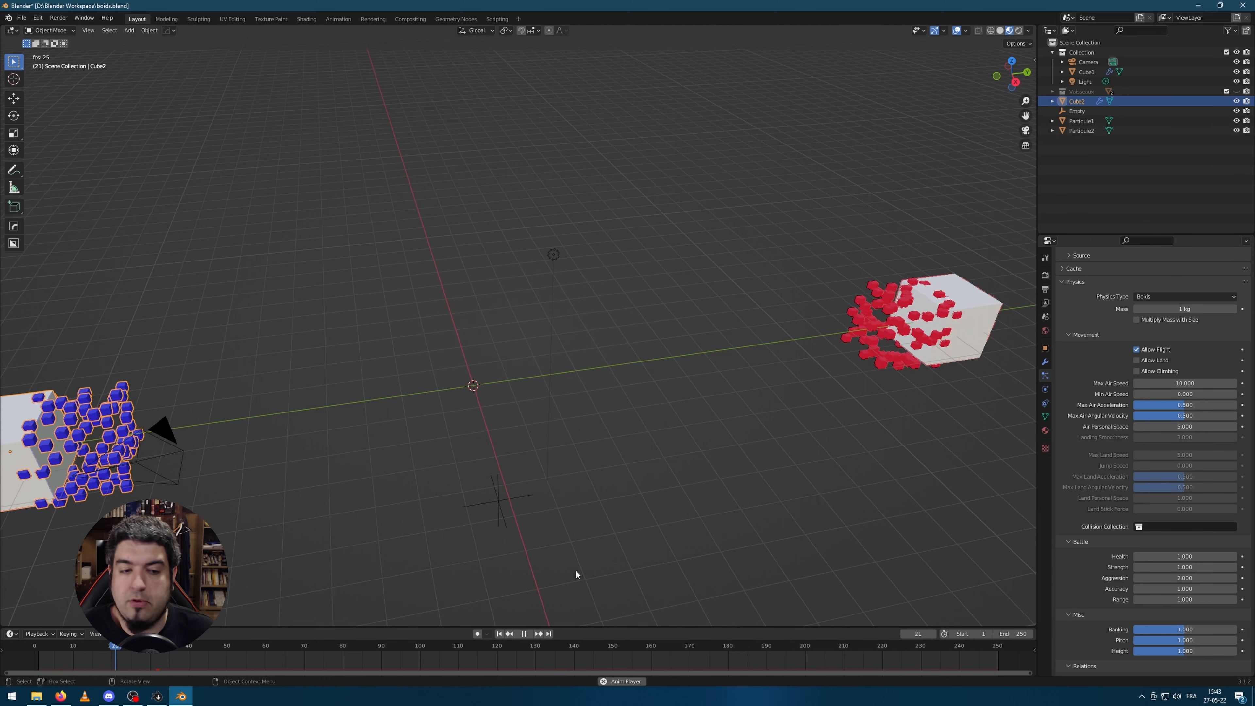
key("space")
scroll(597, 405, "down", 2)
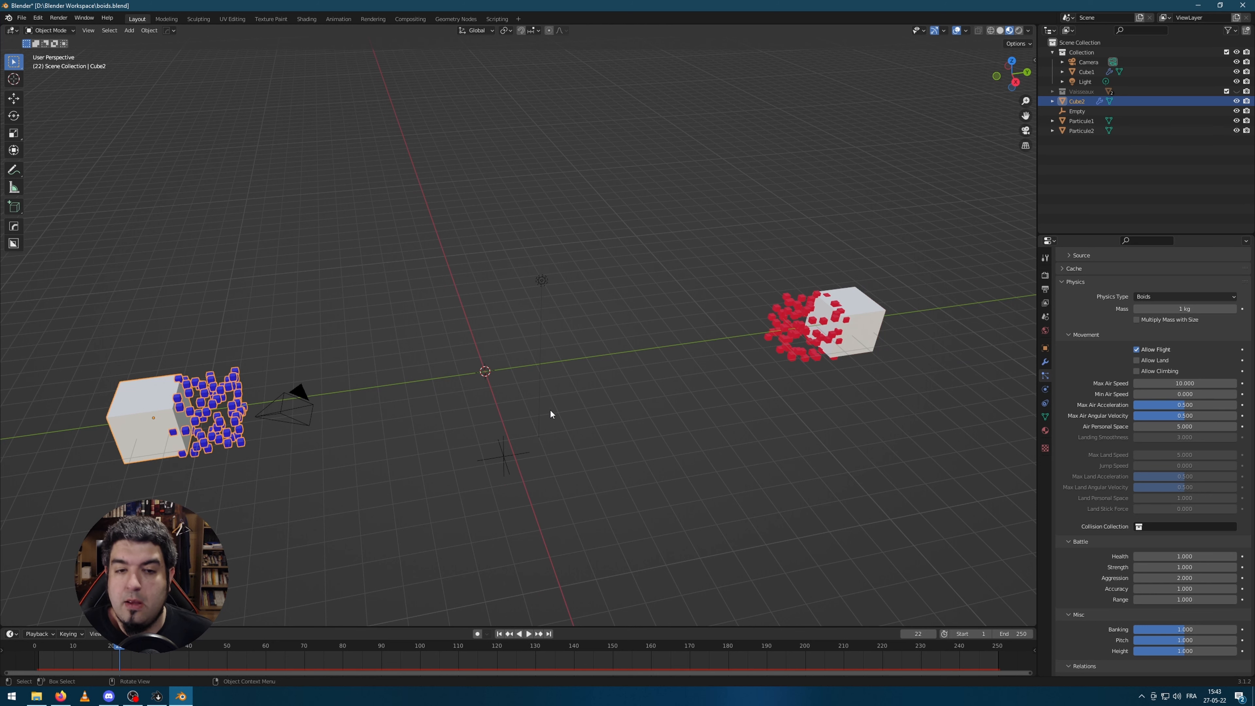
middle_click_drag(550, 410, 574, 414)
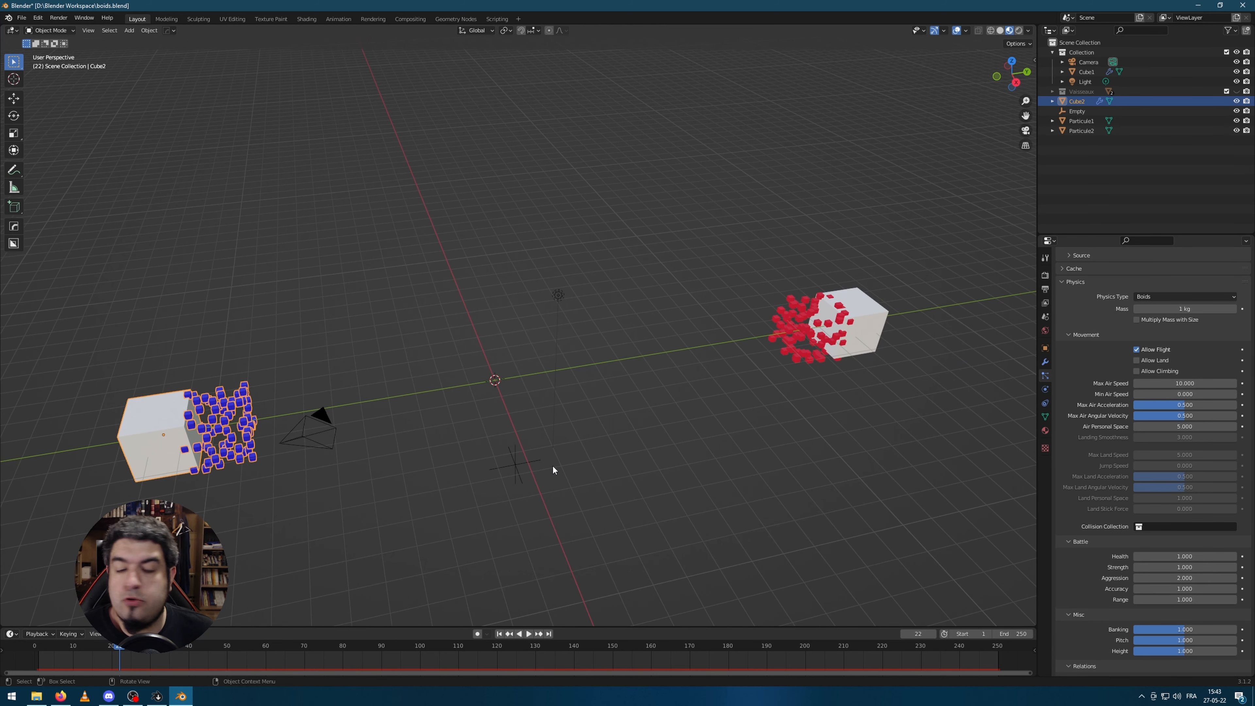
scroll(1131, 467, "up", 1)
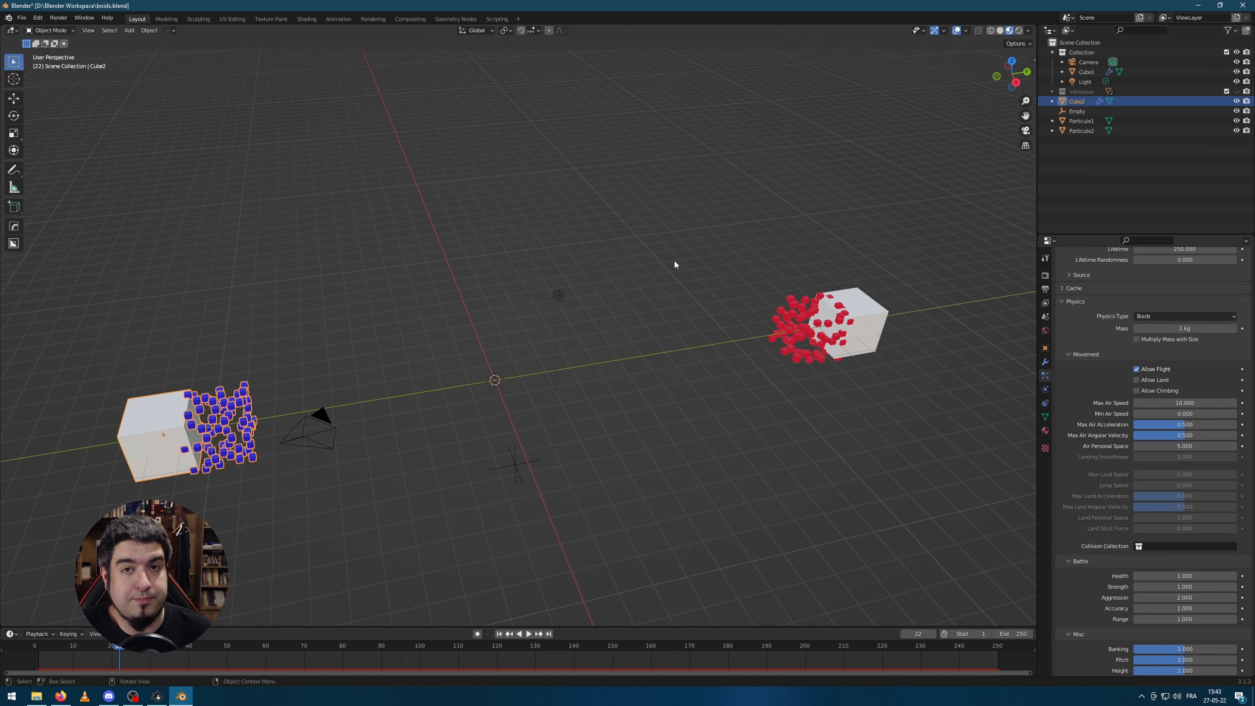
middle_click_drag(675, 264, 681, 367)
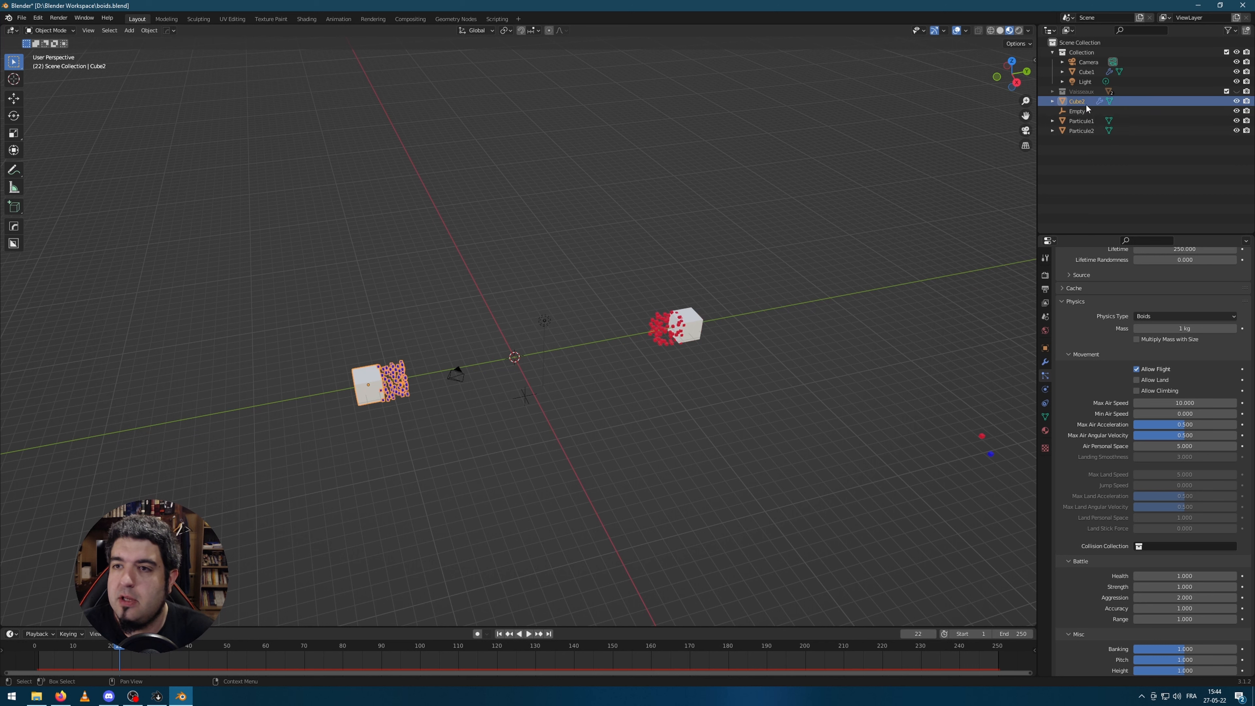
Step: Expand the Vaisseaux collection and make it visible in the viewport to show the two spaceship models
left_click(1063, 92)
left_click(1052, 91)
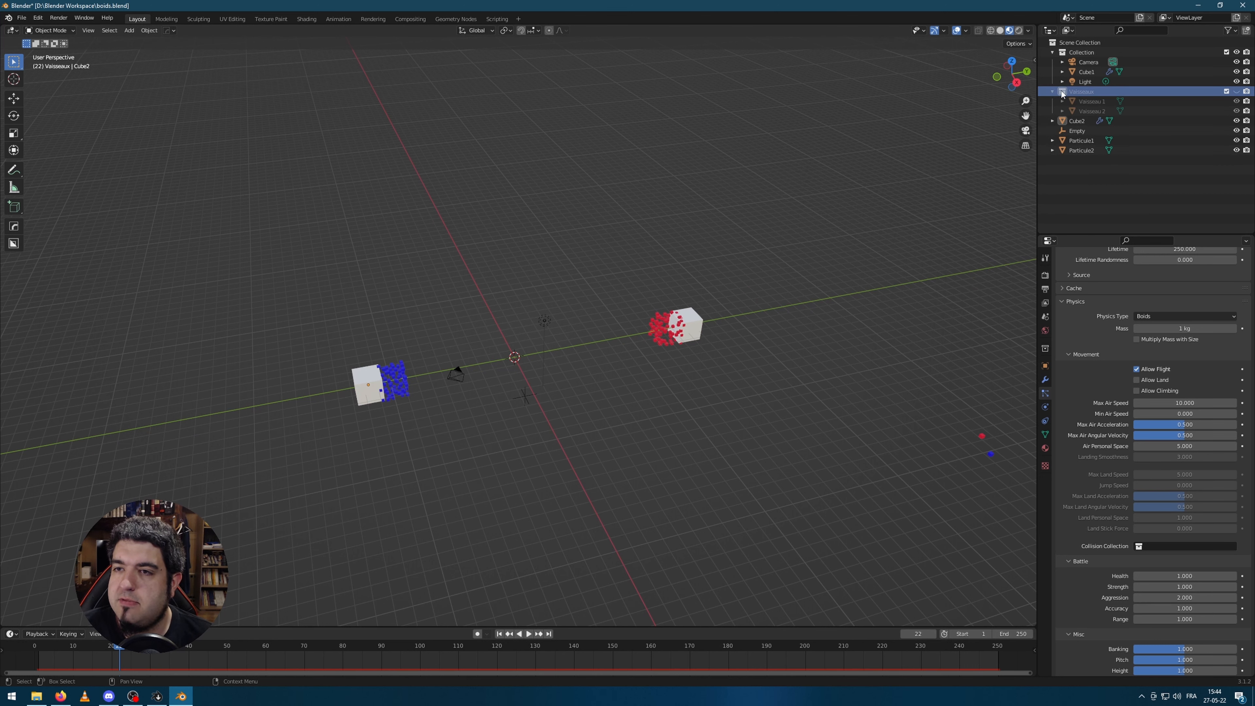
left_click(1238, 93)
scroll(403, 310, "up", 10)
middle_click_drag(284, 336, 496, 294)
scroll(514, 370, "up", 3)
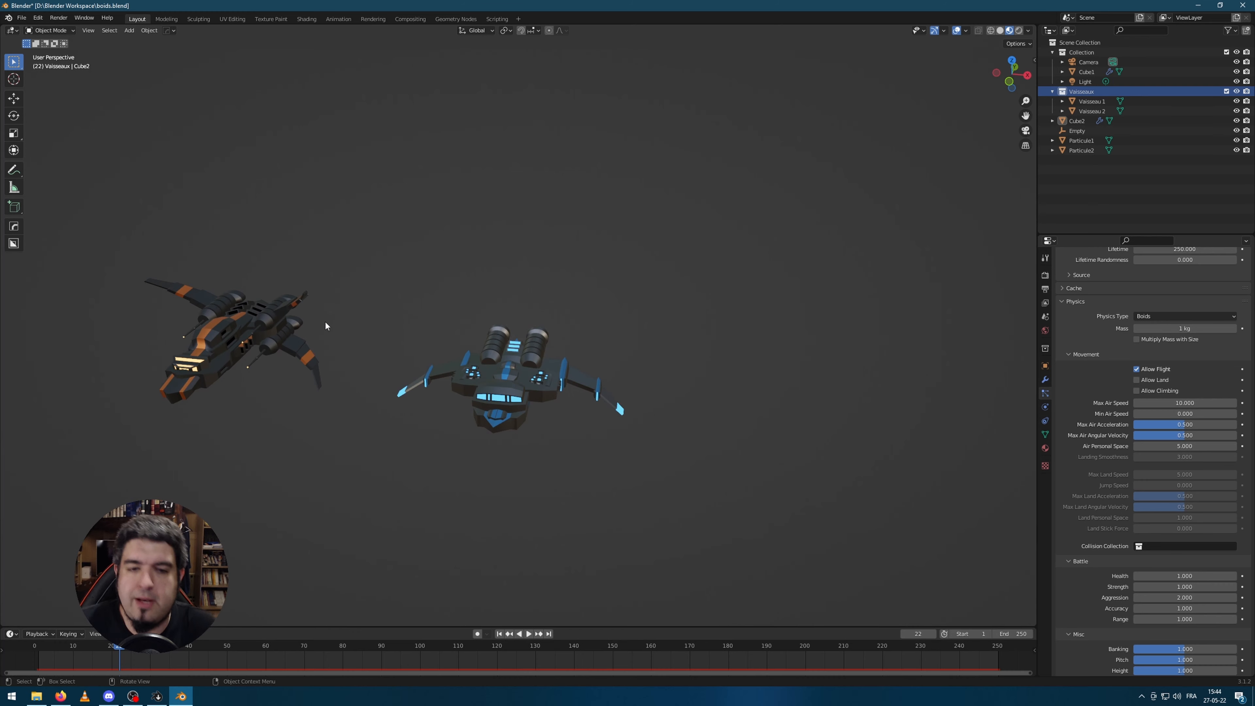
Step: Examine the two spaceship models up close from several angles, selecting each in turn
scroll(324, 320, "up", 4)
left_click_drag(610, 455, 622, 462)
scroll(622, 462, "down", 4)
middle_click_drag(552, 445, 509, 435)
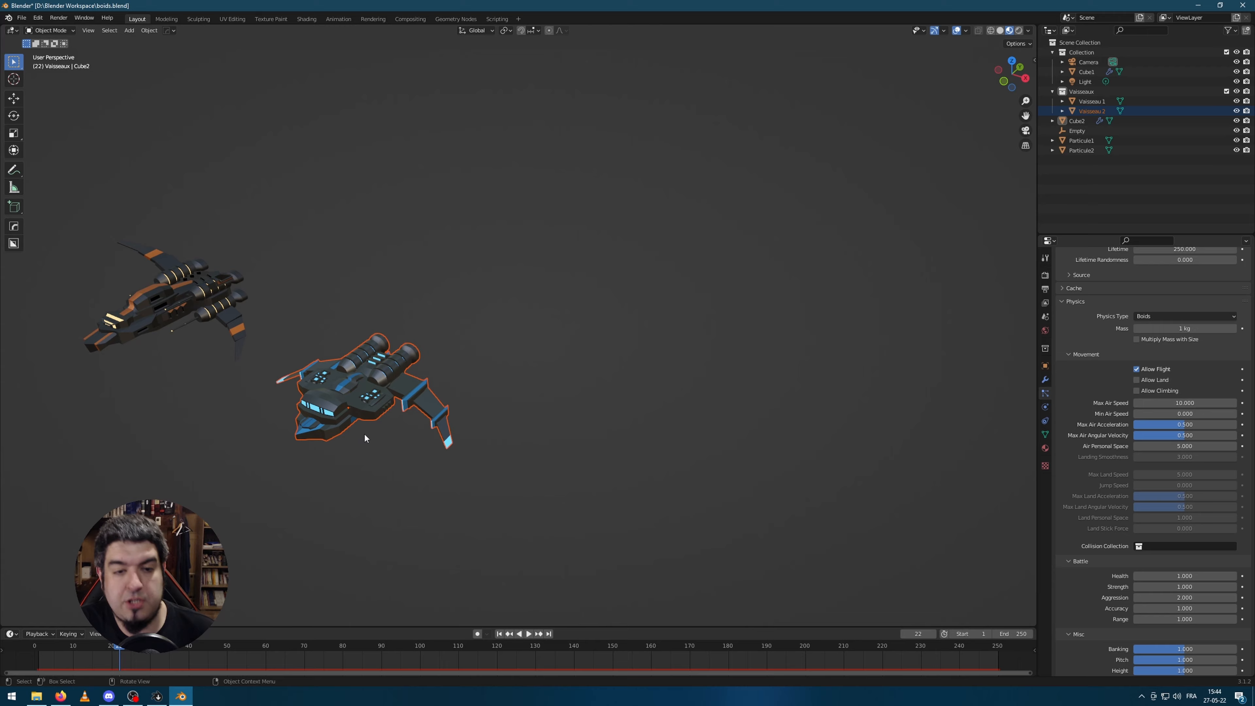
middle_click_drag(280, 398, 304, 399)
left_click(188, 355)
left_click(437, 420)
scroll(642, 425, "down", 7)
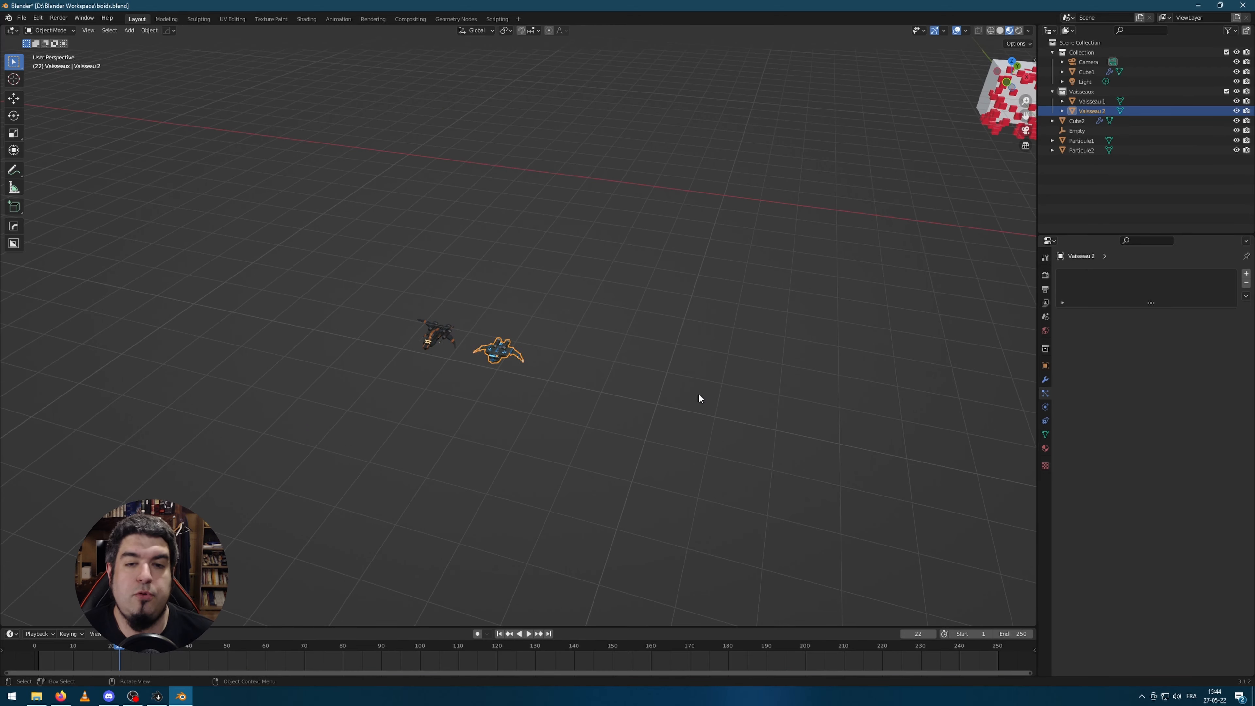
Step: Select the Cube1 emitter and set its particle render instance object to Vaisseau 1
left_click(716, 394)
middle_click_drag(810, 397, 721, 400)
scroll(722, 405, "down", 4)
left_click(751, 425)
middle_click_drag(821, 482, 837, 384, "shift")
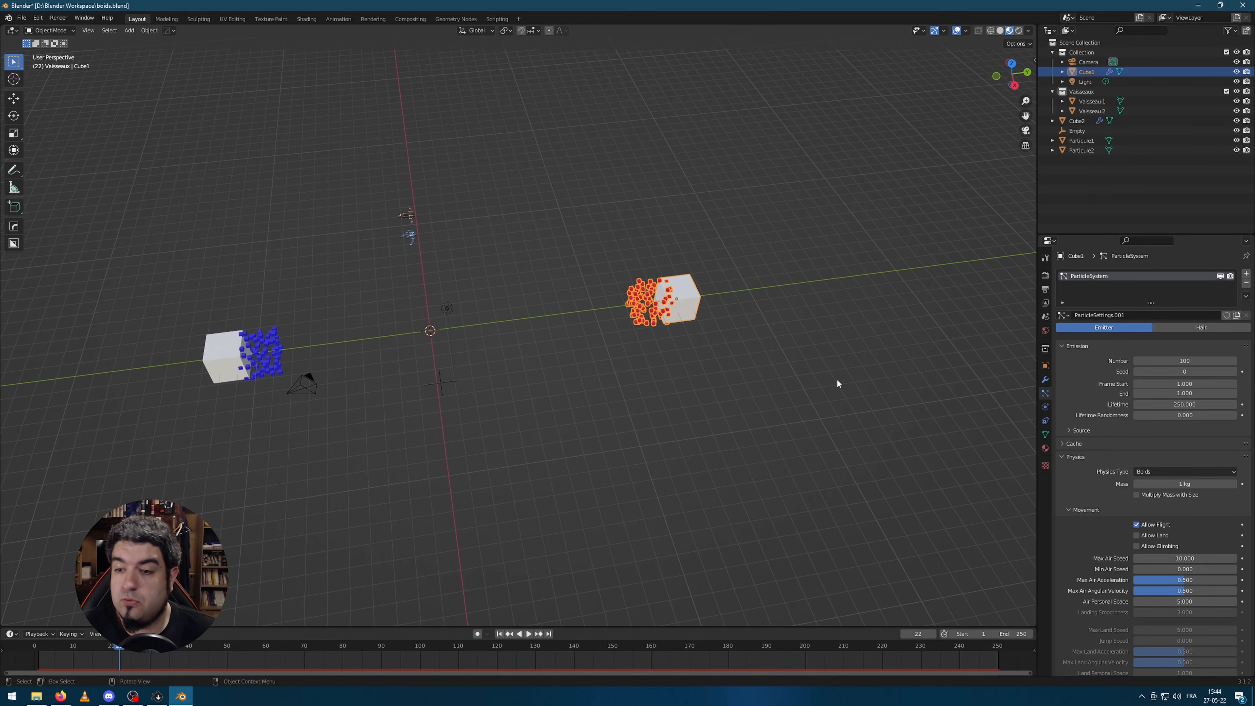
scroll(1188, 492, "down", 12)
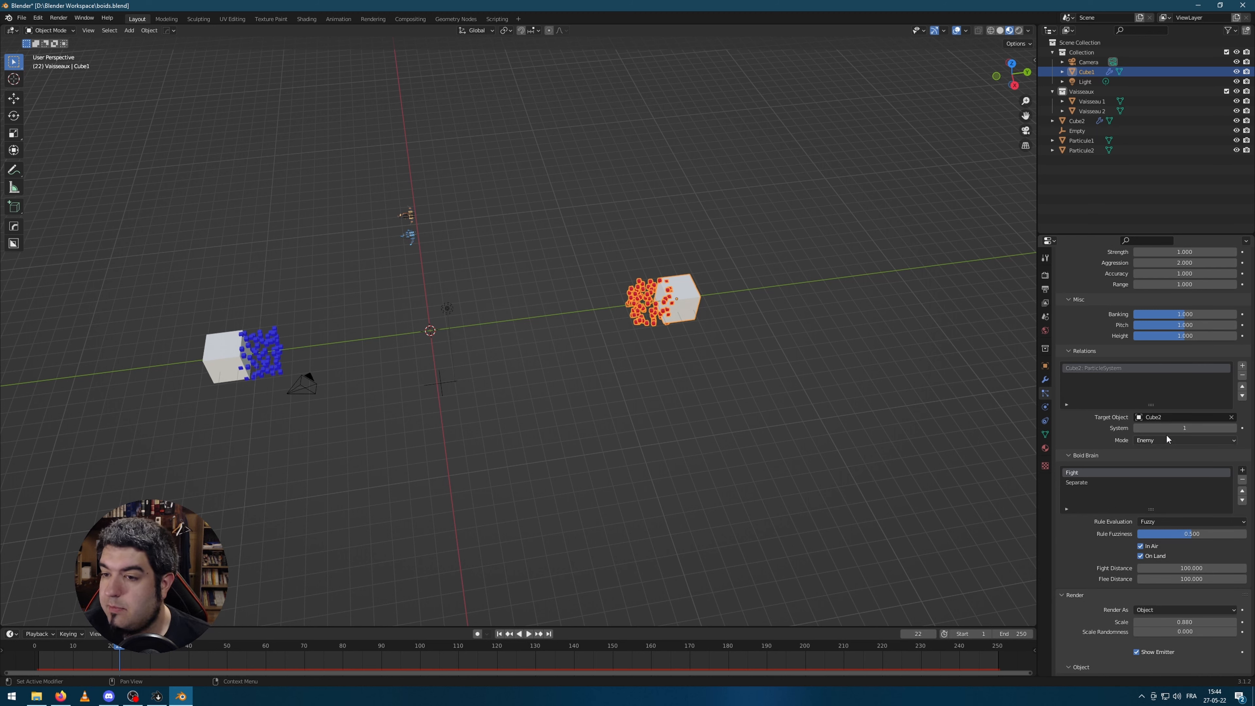
scroll(1214, 517, "down", 4)
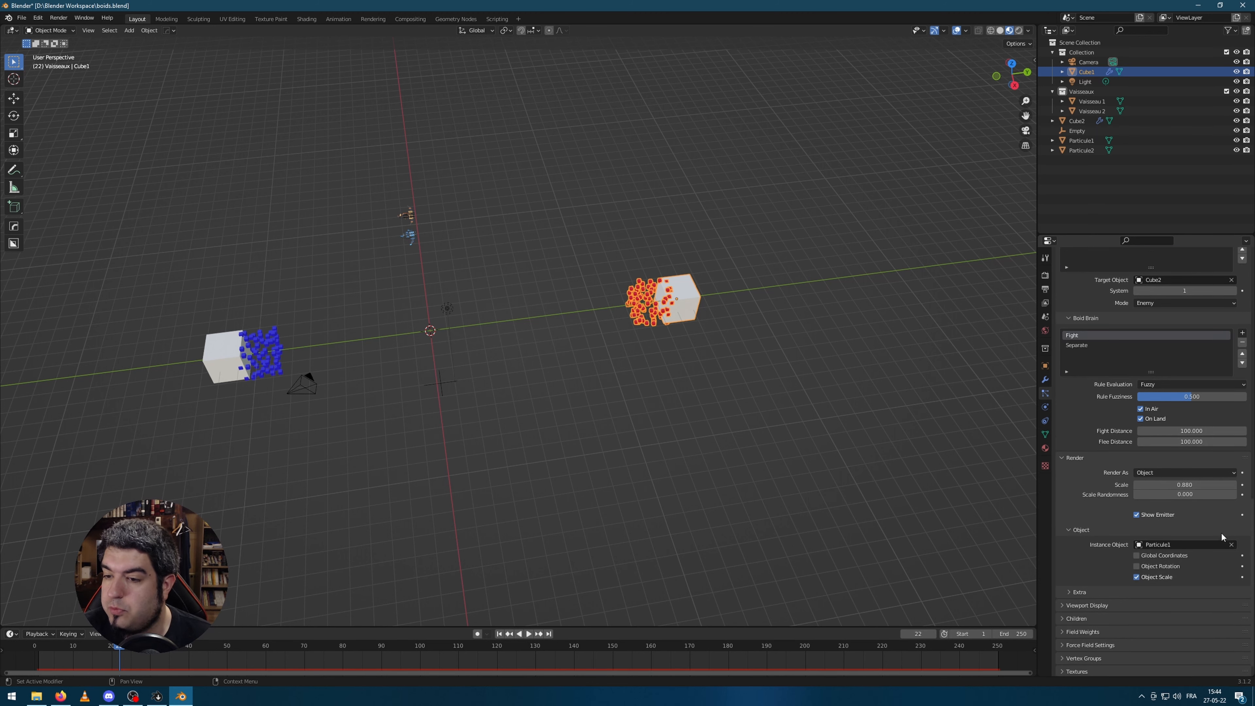
scroll(1180, 530, "down", 4)
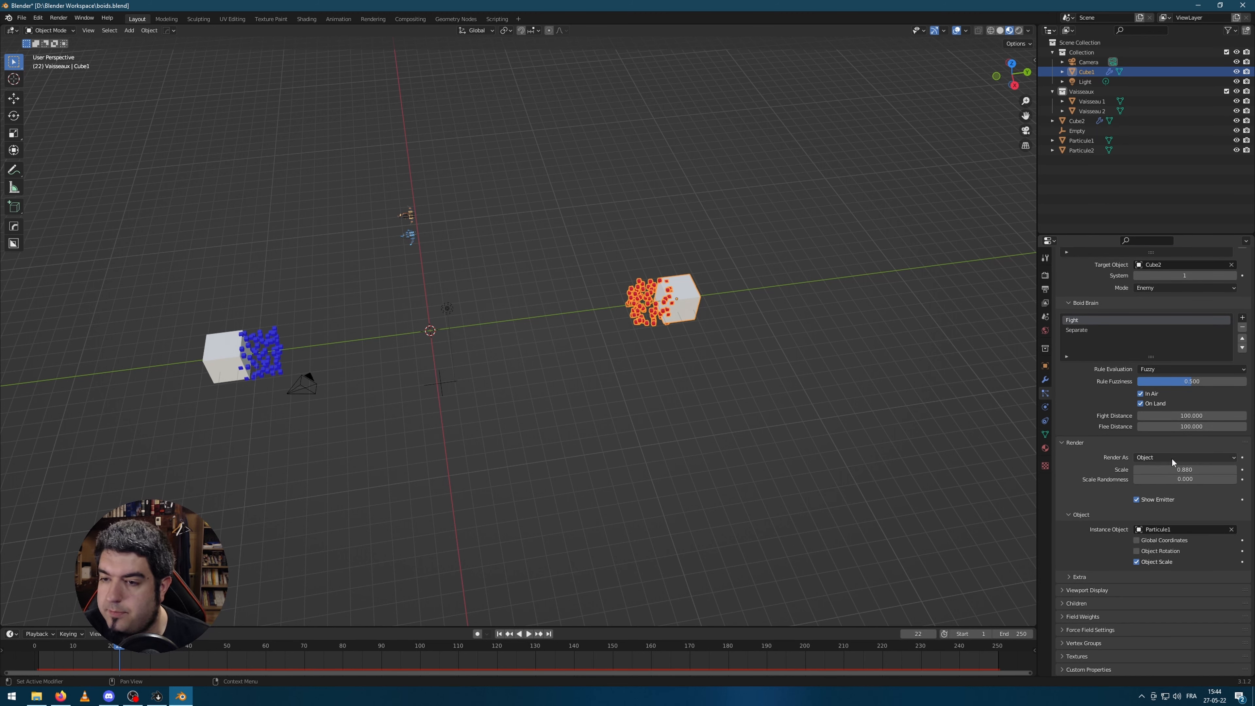
left_click(1184, 529)
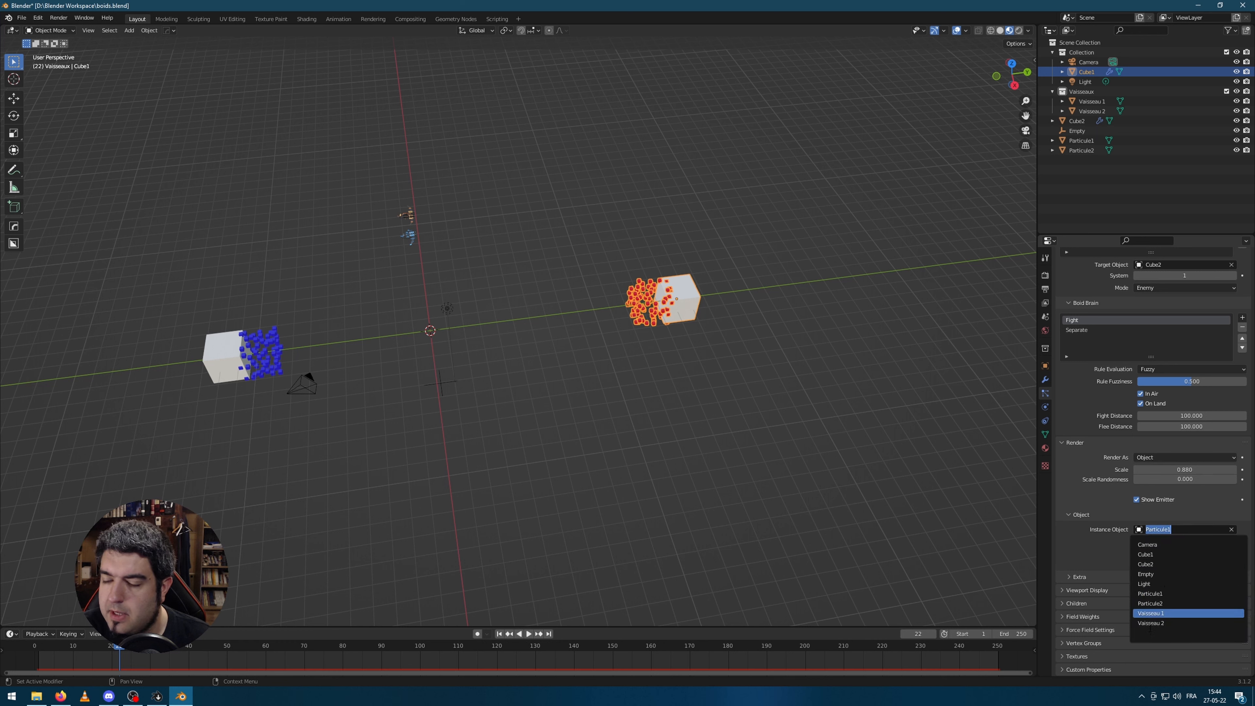
left_click(1161, 613)
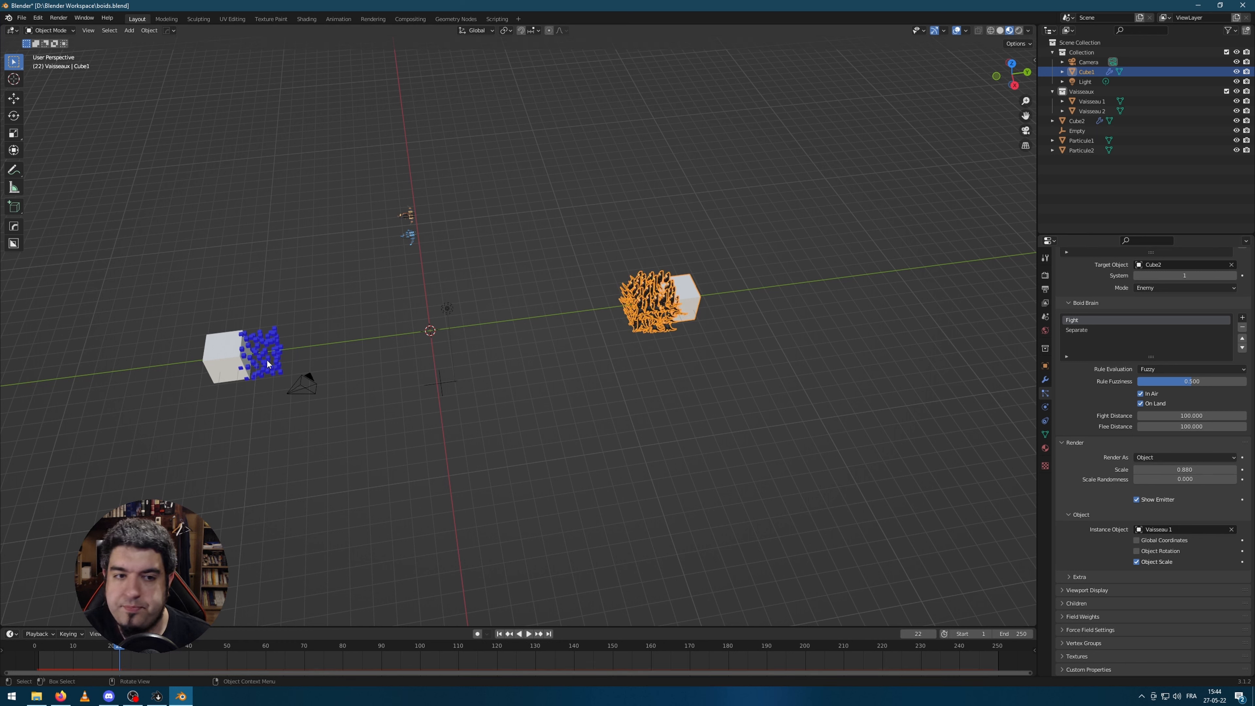
Step: Set the render instance object of Cube2's particles to Vaisseau 2 and deselect the emitter
left_click(240, 365)
left_click(1178, 529)
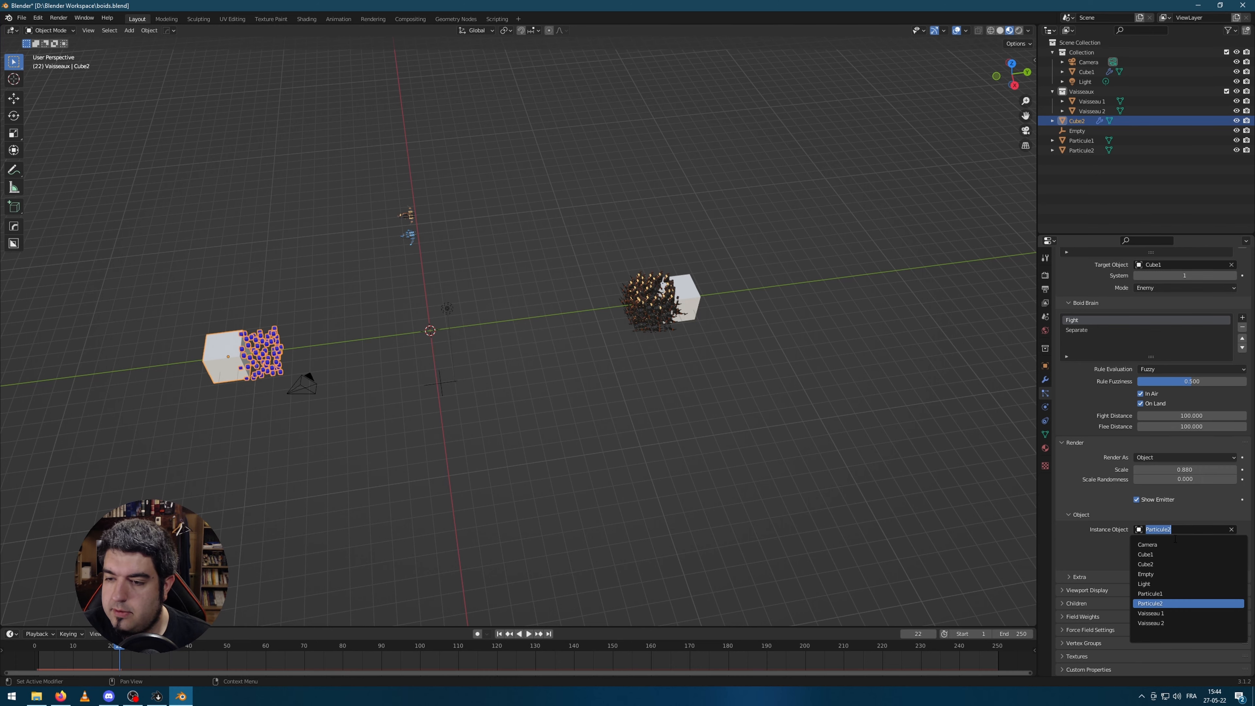
left_click(1161, 624)
left_click(574, 447)
scroll(697, 348, "up", 4)
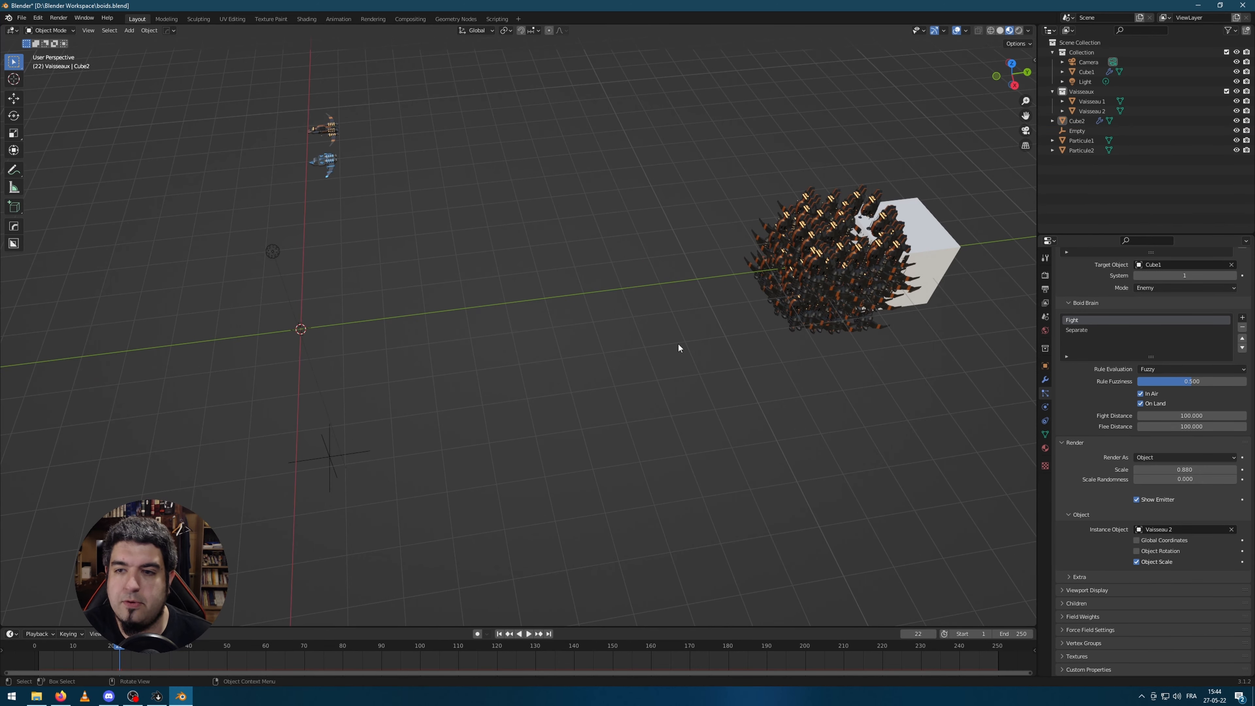
scroll(678, 348, "down", 4)
Step: Set the number of emitted particles to 20 for both Cube1 and Cube2
scroll(1124, 423, "up", 15)
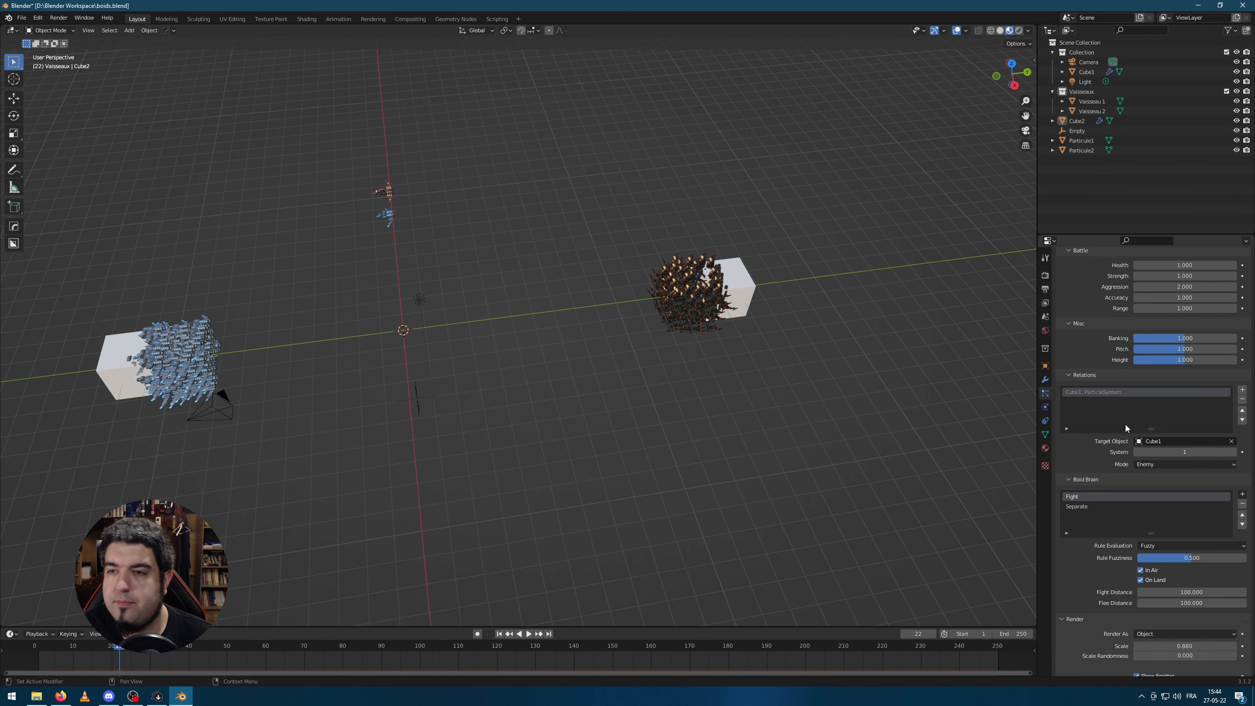
left_click(749, 292)
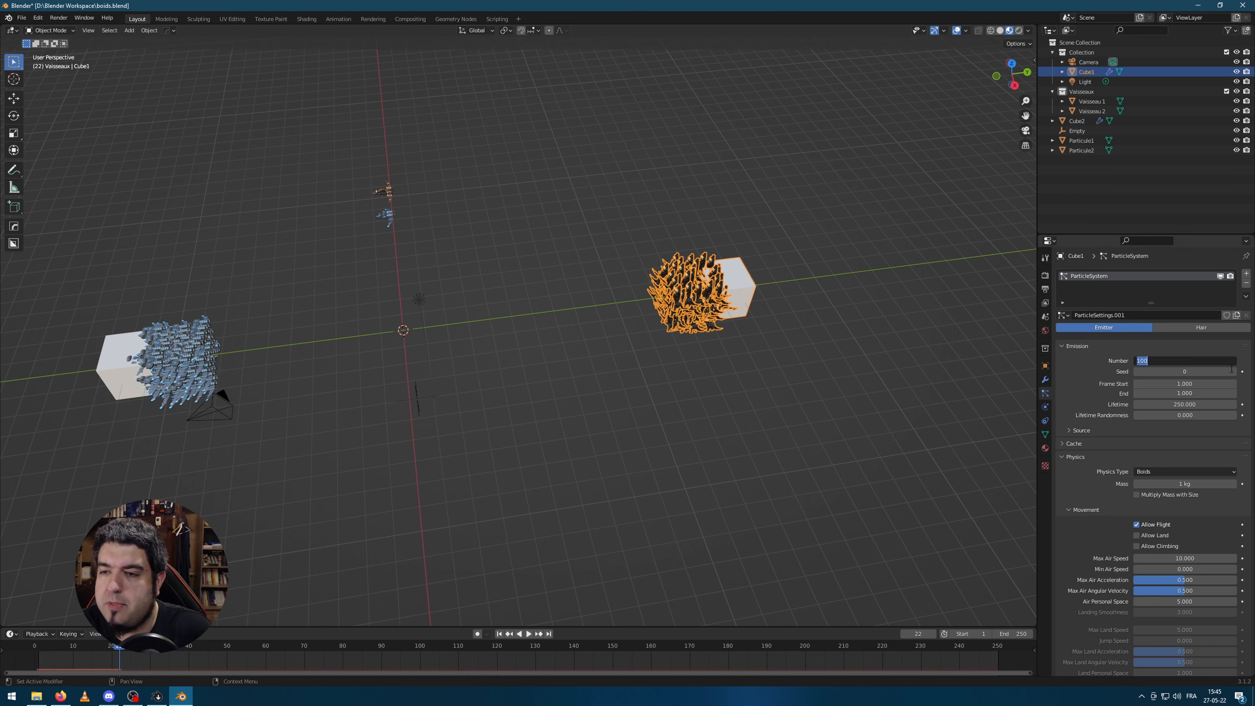
key("Return")
left_click(142, 324)
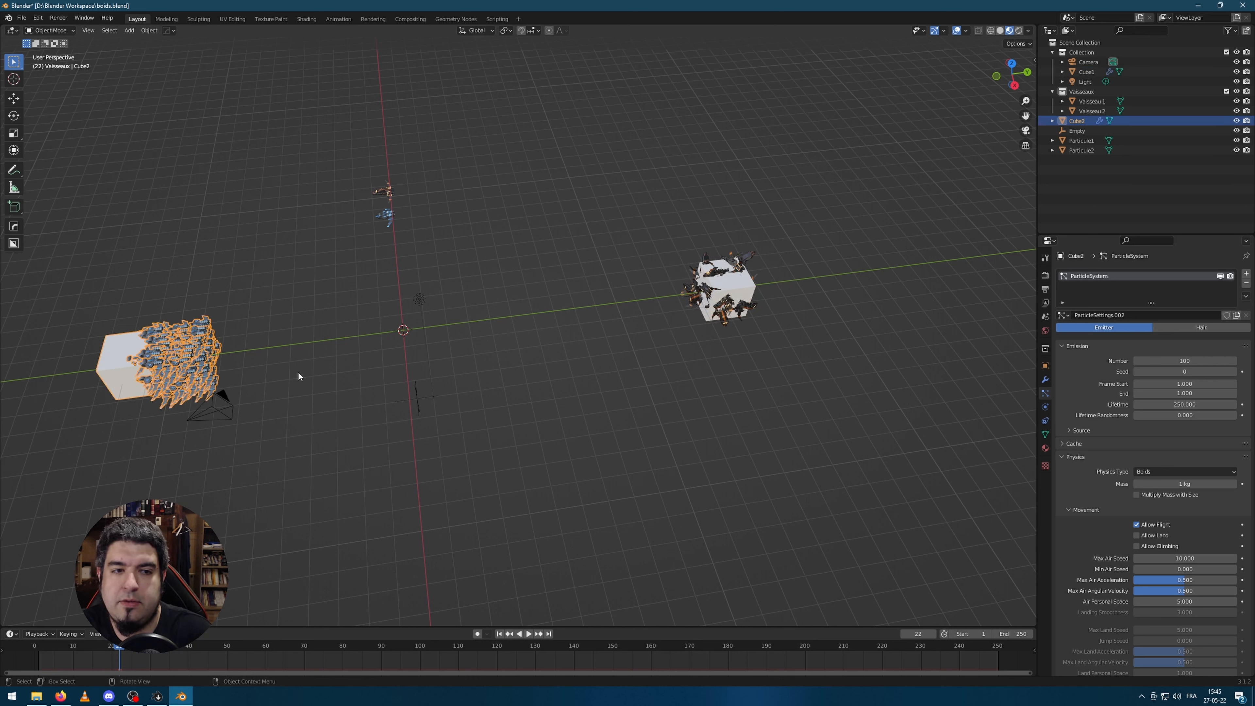
left_click(1201, 362)
type("20")
key("Return")
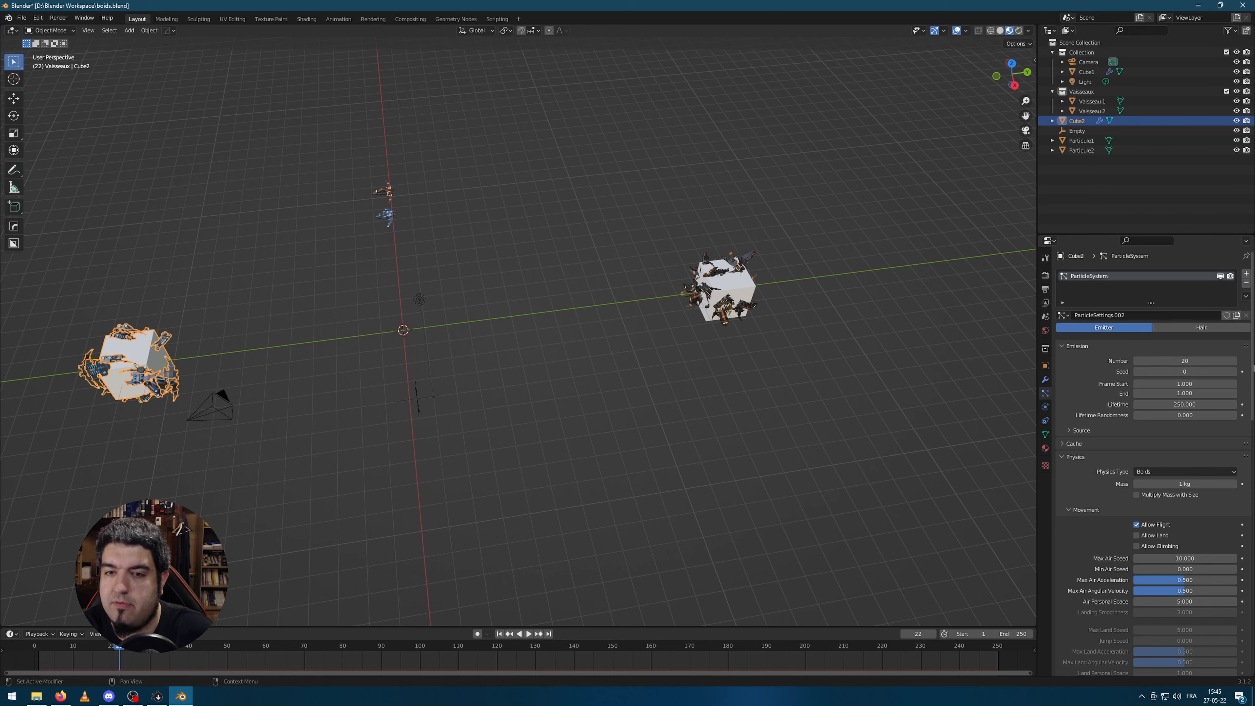
Step: Play the animation from the start to watch the two spaceship fleets fight, then stop playback
left_click(507, 633)
middle_click_drag(518, 589, 674, 334)
key("space")
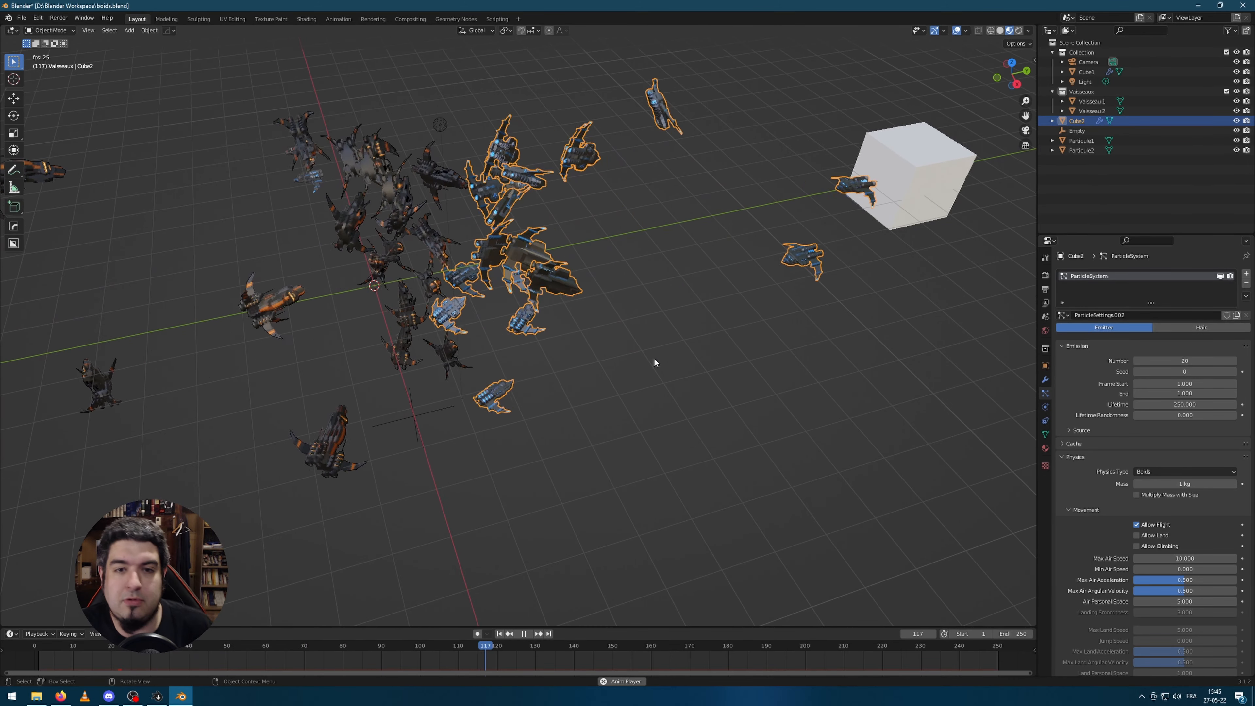
scroll(553, 325, "down", 3)
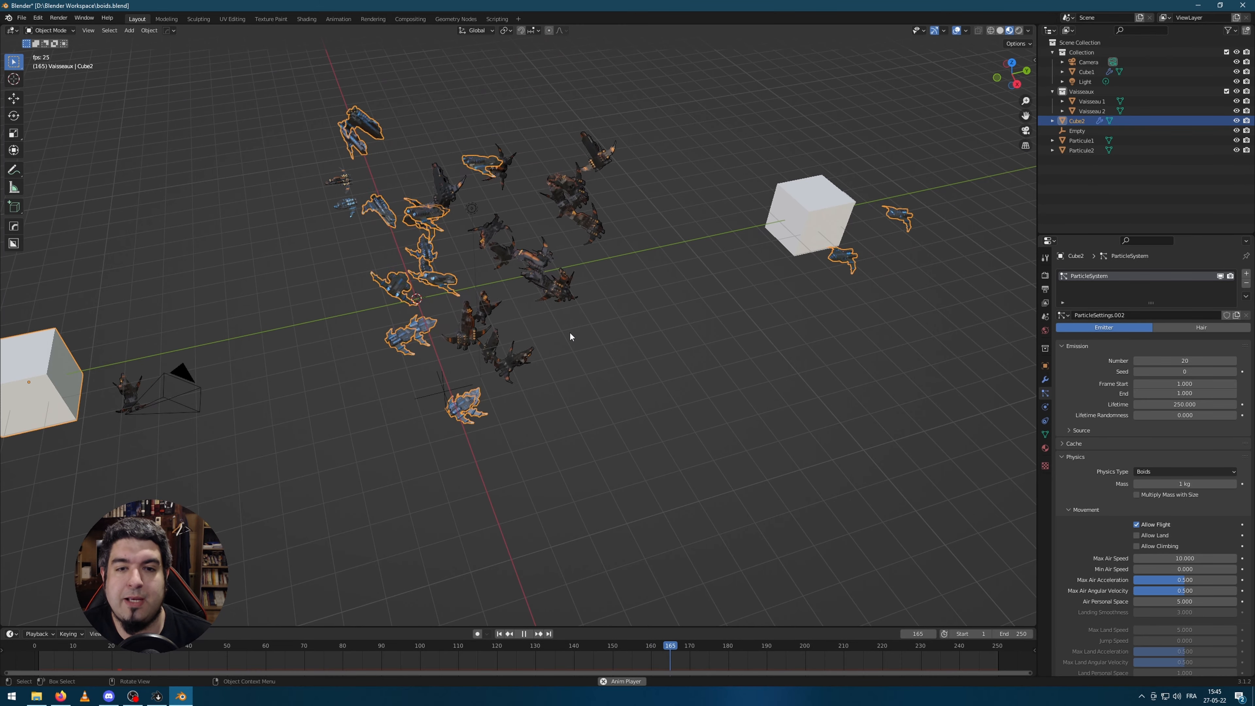
key("space")
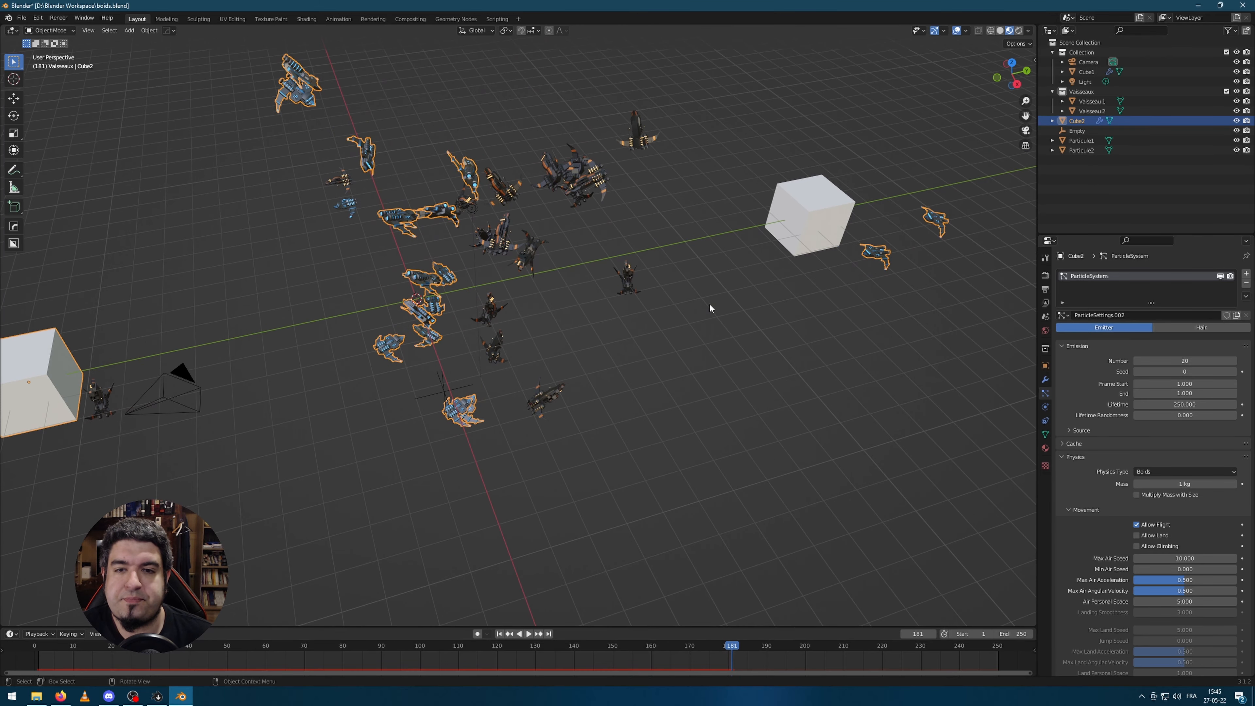
Step: Return to the first frame and apply all transforms to both spaceship models, Vaisseau 1 and Vaisseau 2
left_click(500, 634)
left_click(354, 206)
mouse_move(354, 207)
middle_mouse_down()
mouse_move(370, 230)
mouse_move(428, 221)
middle_mouse_up()
right_click_drag(282, 349, 447, 324, "ctrl")
key("ctrl+a")
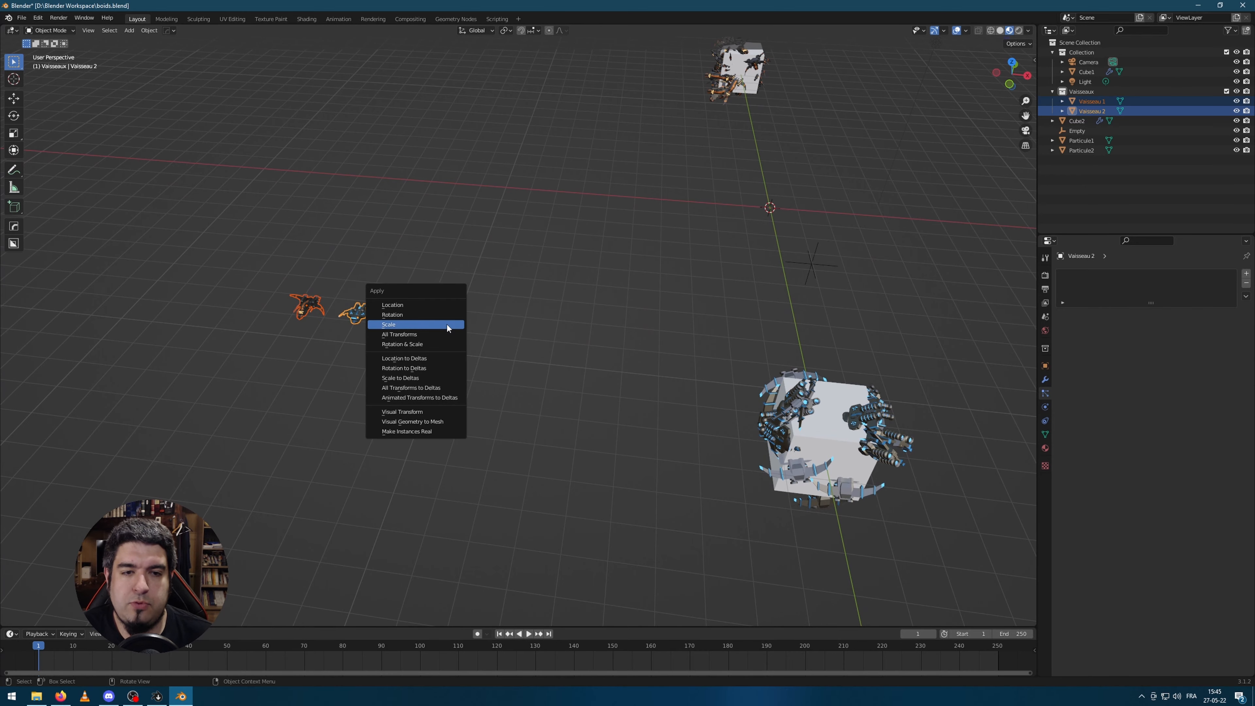
left_click(440, 337)
middle_click_drag(443, 389, 758, 347)
scroll(762, 382, "down", 3)
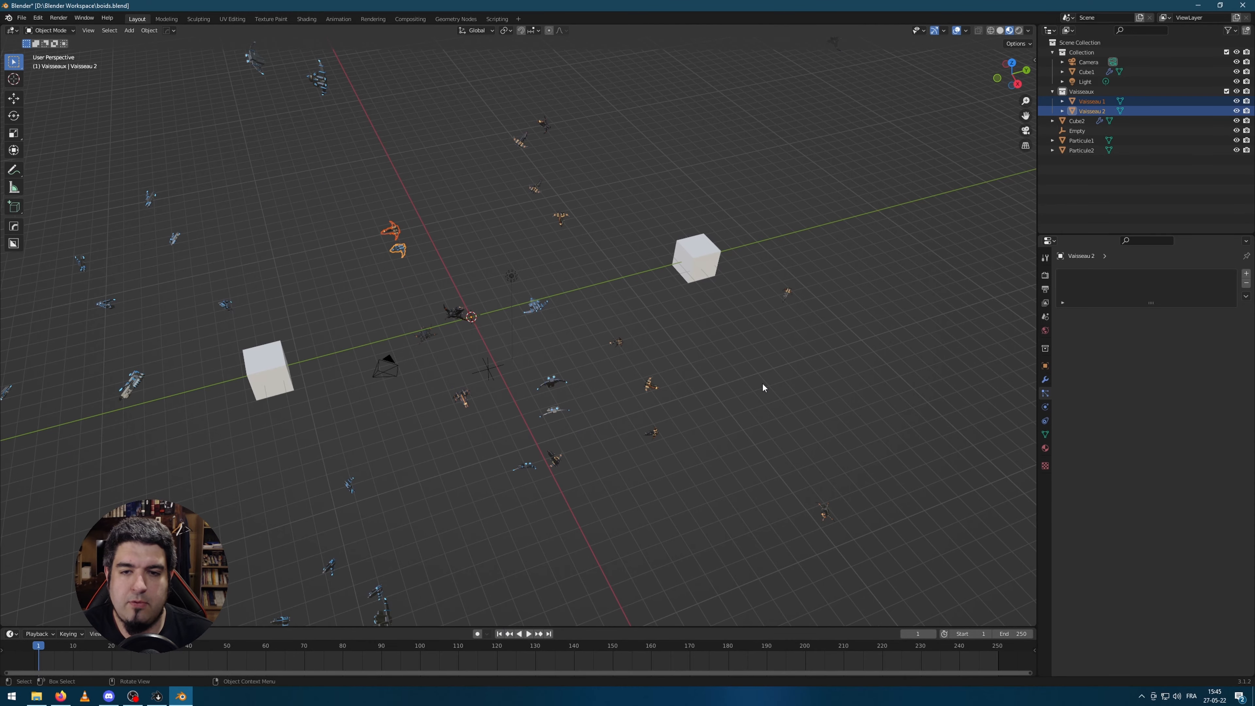
Step: Deselect the ships and play the animation briefly to check their orientation and placement, then stop playback
left_click(761, 382)
key("space")
key("space")
middle_click_drag(612, 373, 466, 298)
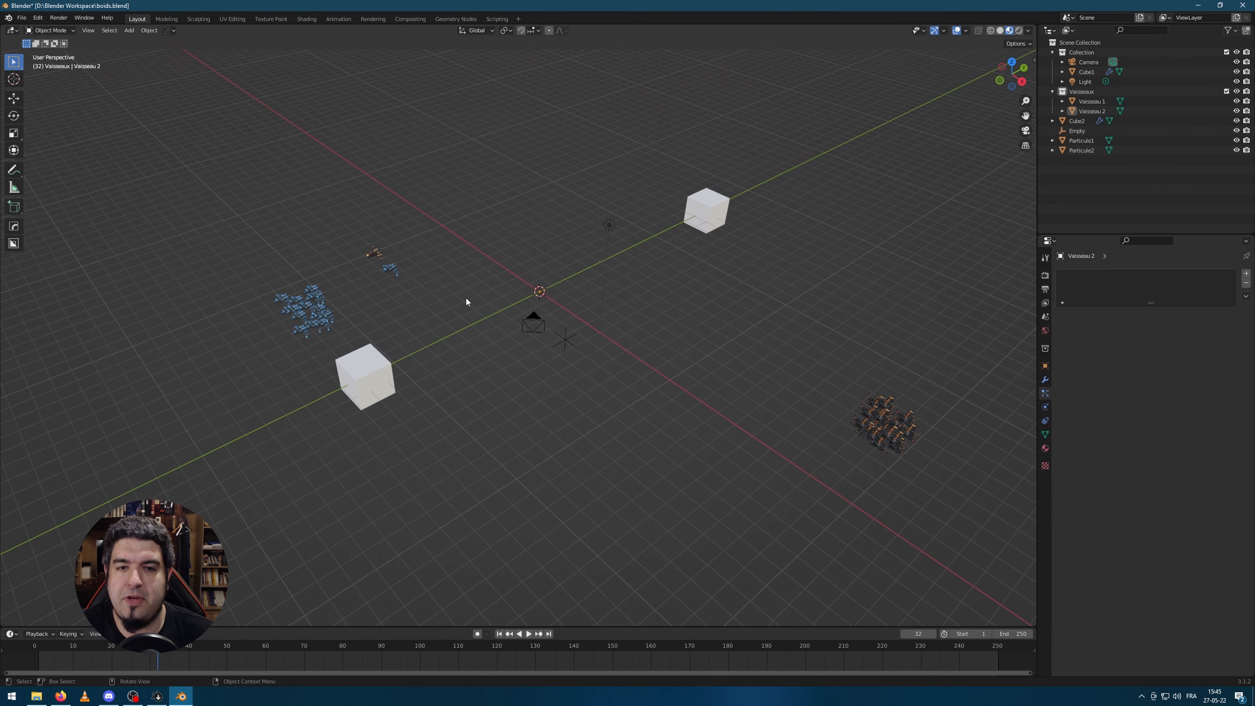
Step: Set the origin of the blue spaceship, Vaisseau 2, to its center of mass (volume)
left_click(395, 273)
middle_click_drag(541, 339, 281, 329)
scroll(314, 314, "up", 4)
right_click(285, 310)
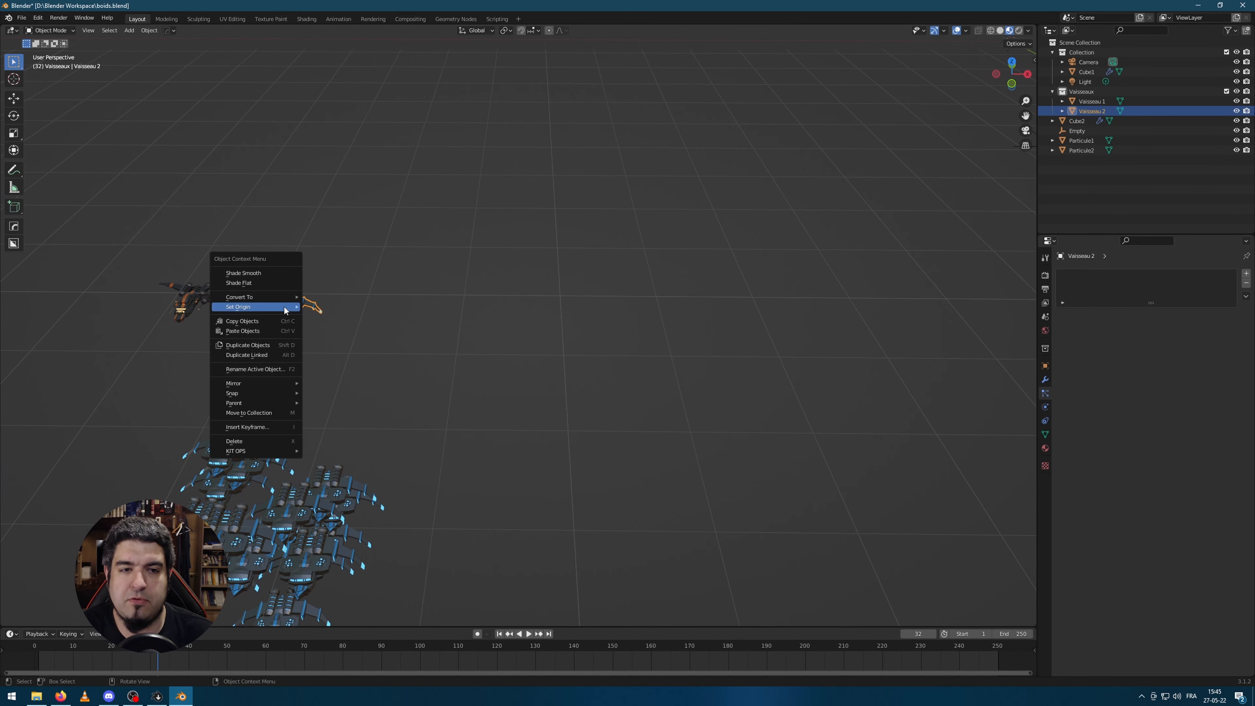
mouse_move(285, 310)
left_click(370, 350)
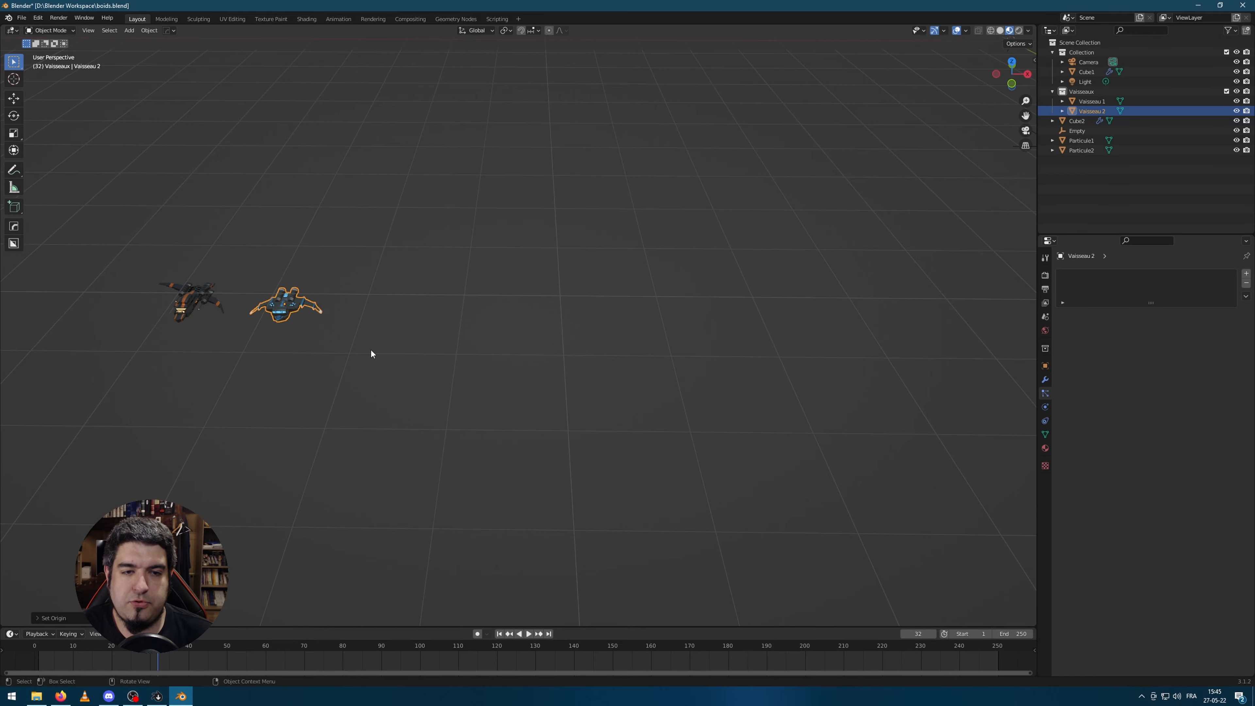
Step: Set the origin of the orange spaceship, Vaisseau 1, to its center of mass (volume)
left_click(193, 300)
right_click(191, 296)
mouse_move(196, 299)
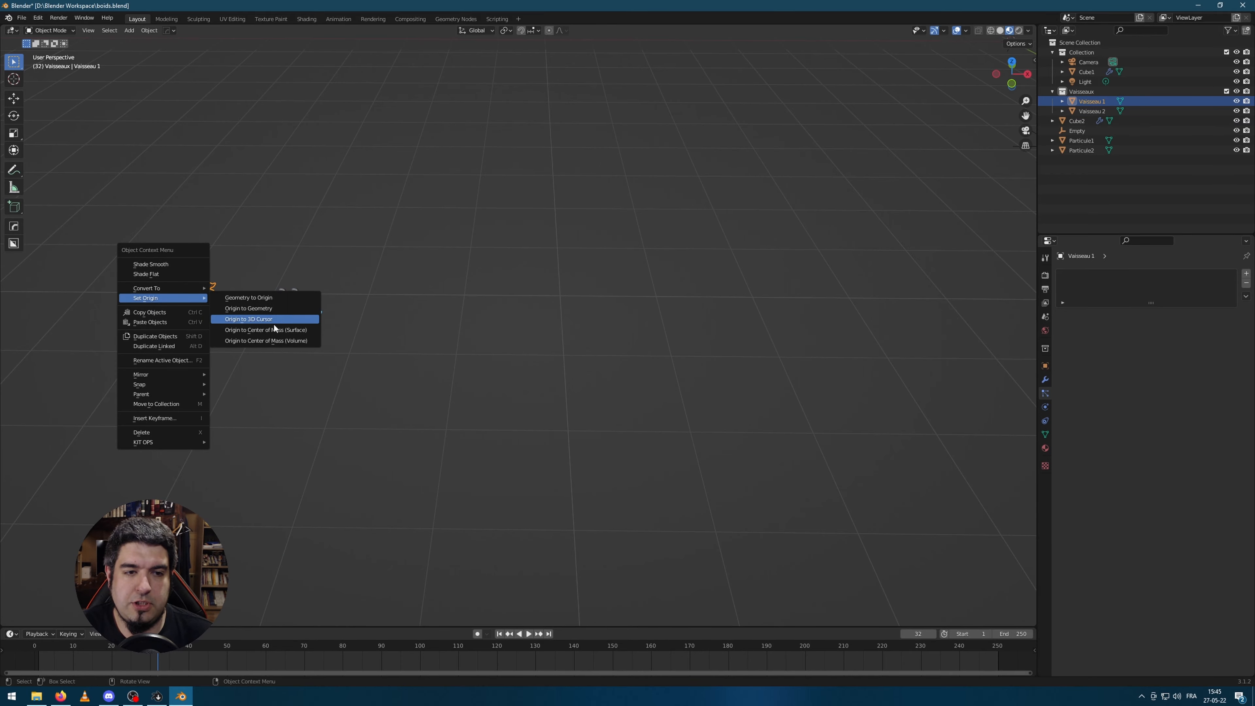
left_click(276, 340)
middle_click_drag(289, 342, 348, 122)
scroll(785, 289, "up", 2)
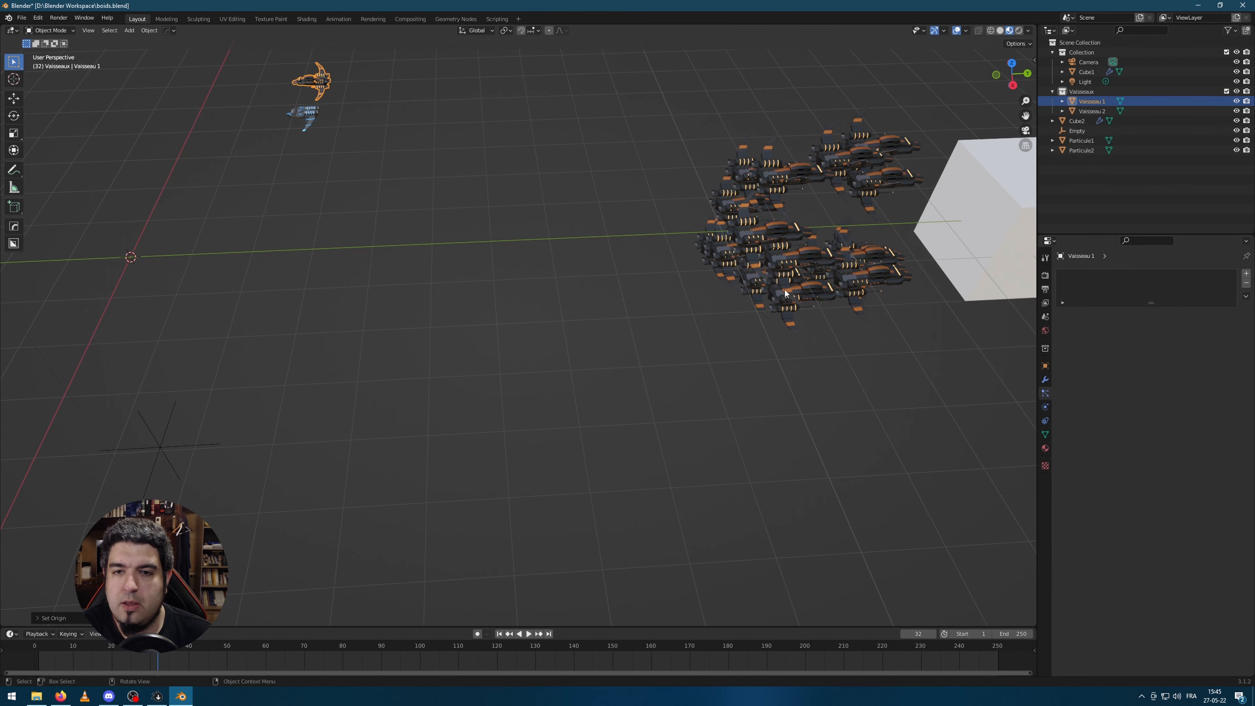
Step: Select the Cube1 emitter, collapse its physics settings and enable Object Rotation for its rendered particle instances
left_click(785, 289)
middle_click_drag(727, 330, 713, 355)
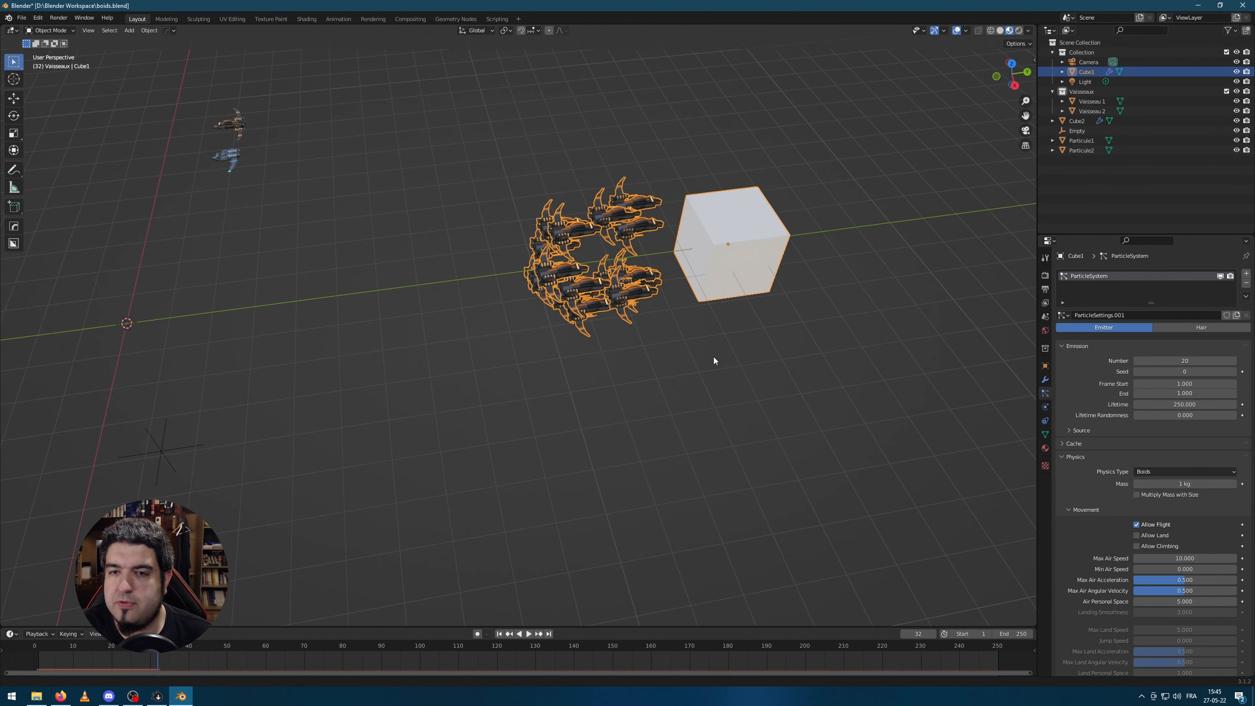
scroll(1096, 460, "down", 6)
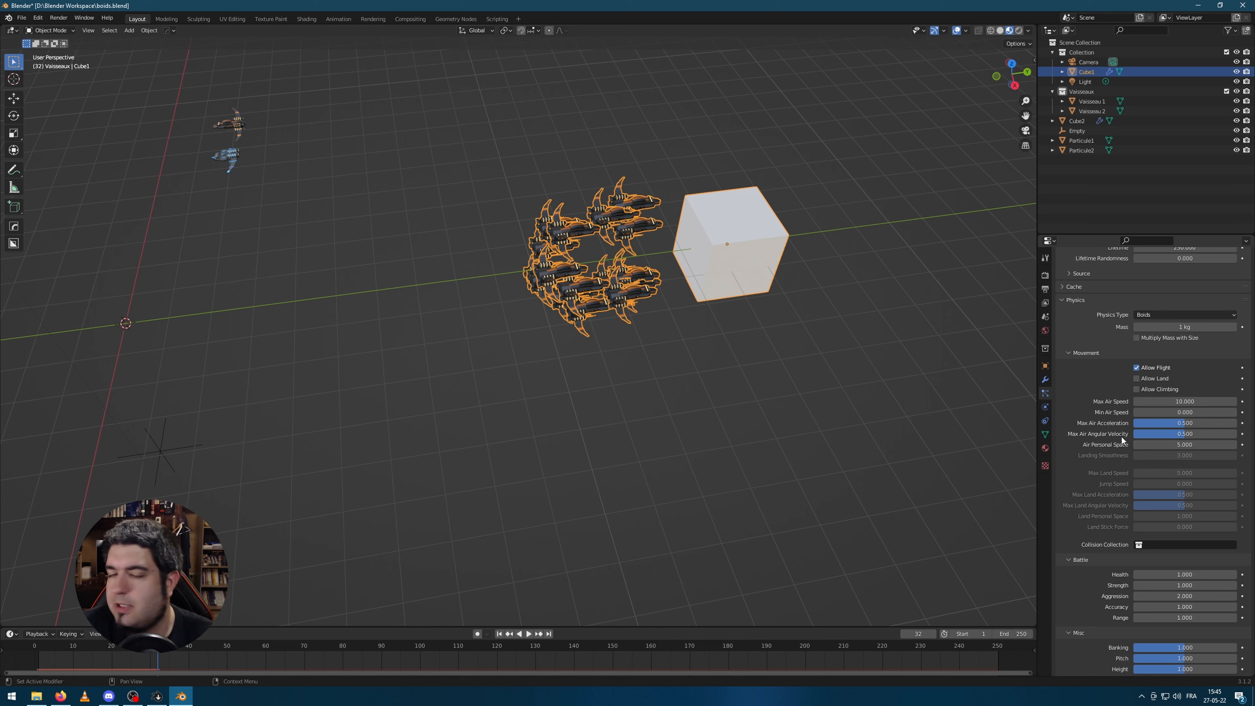
scroll(1156, 477, "down", 8)
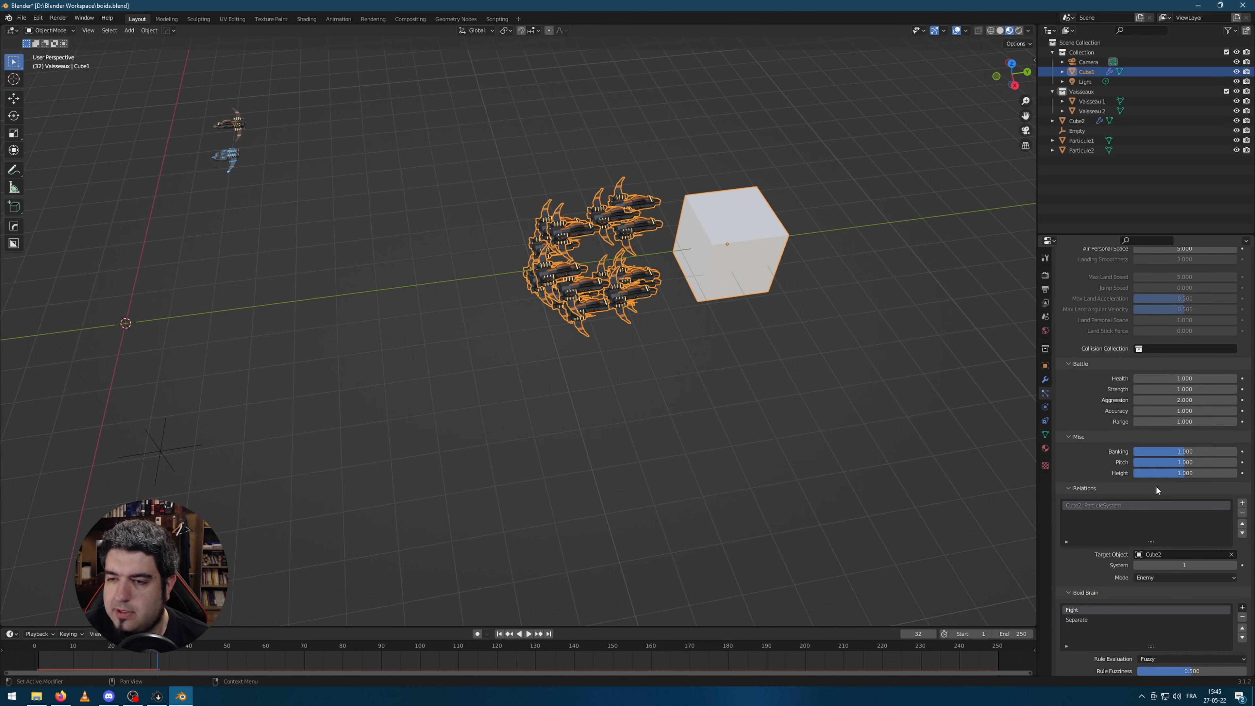
scroll(1156, 489, "up", 14)
scroll(1174, 497, "down", 5)
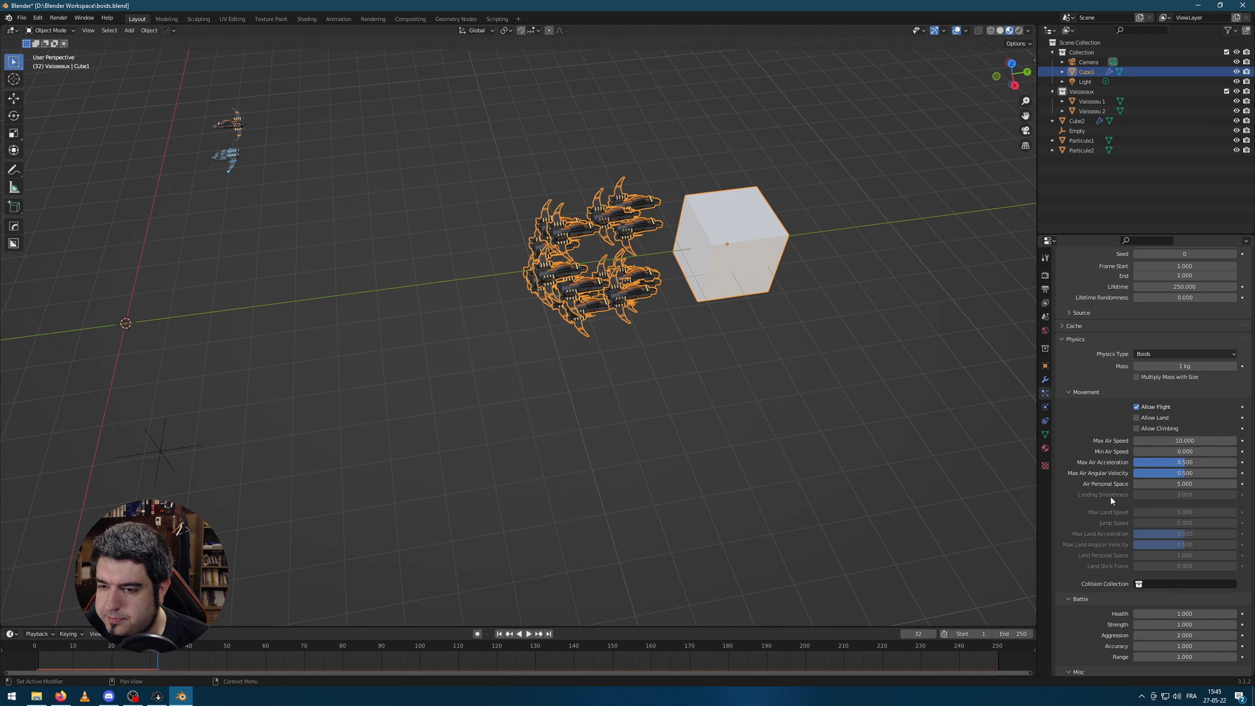
scroll(1120, 459, "down", 3)
scroll(1143, 452, "up", 8)
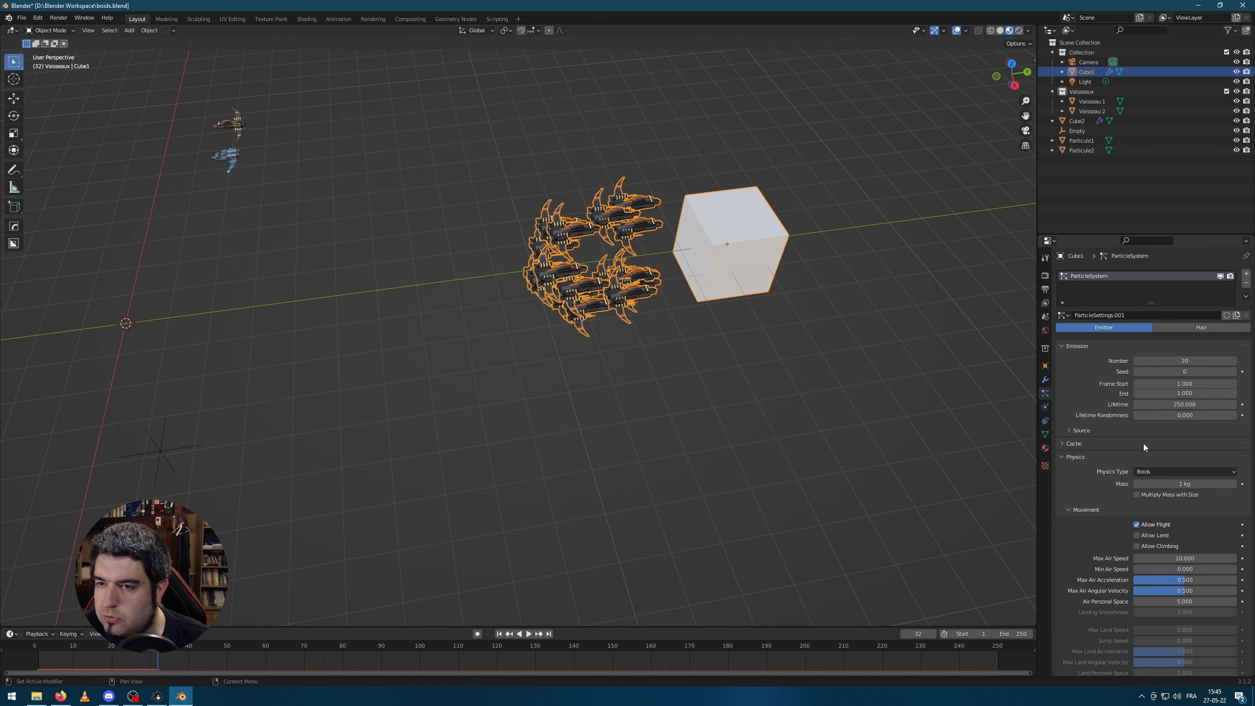
left_click(1116, 456)
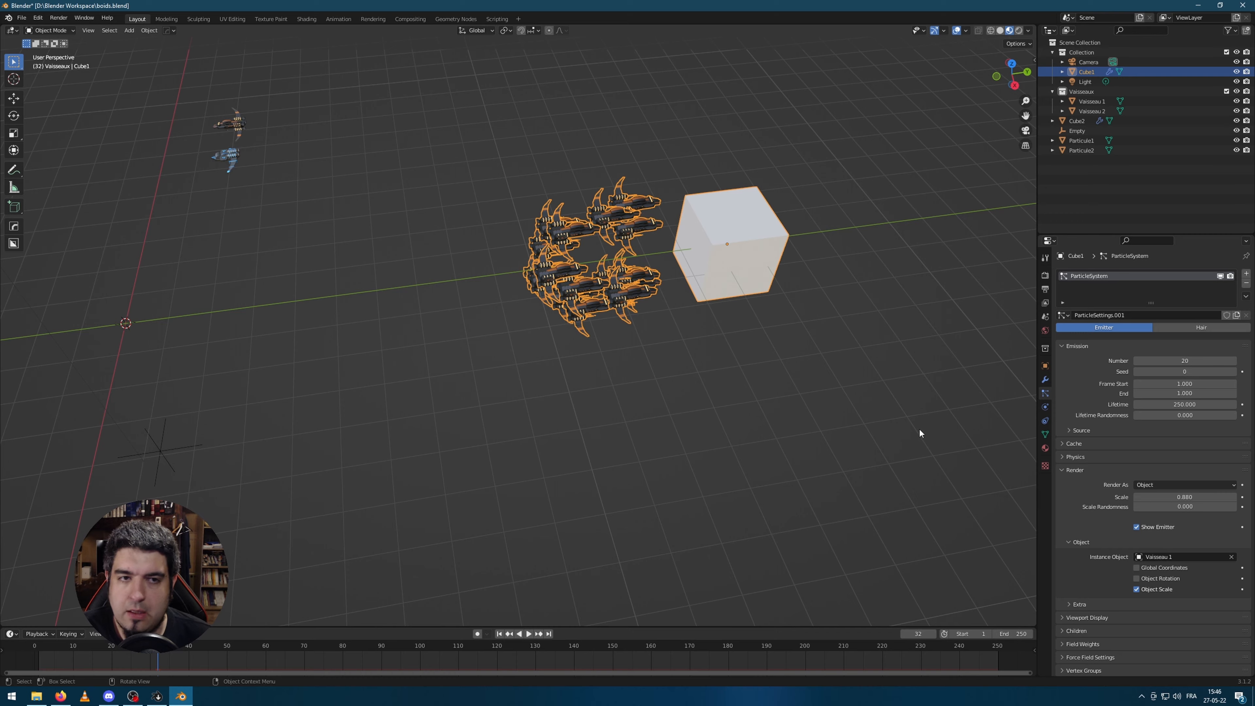
left_click(1136, 578)
Step: Rotate the orange spaceship, Vaisseau 1, by 90° about the global Z axis
middle_click_drag(591, 378, 494, 346)
left_click(158, 195)
key("r")
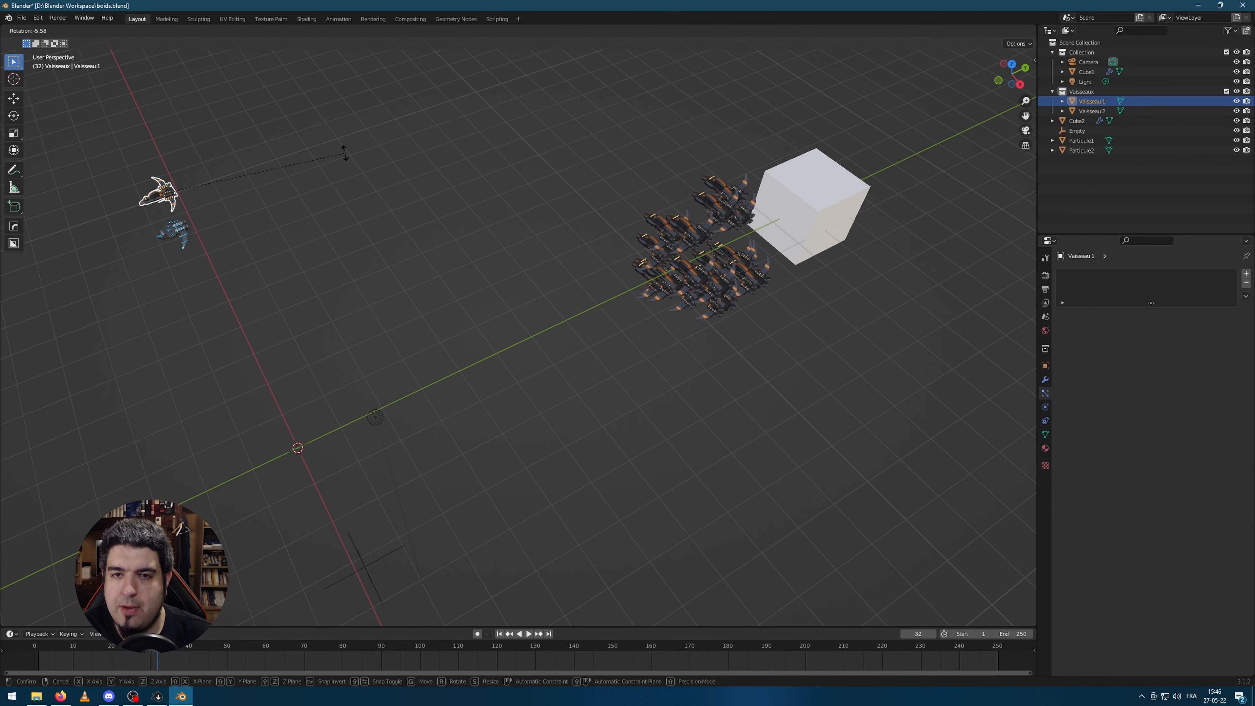
left_click(417, 234)
type("r")
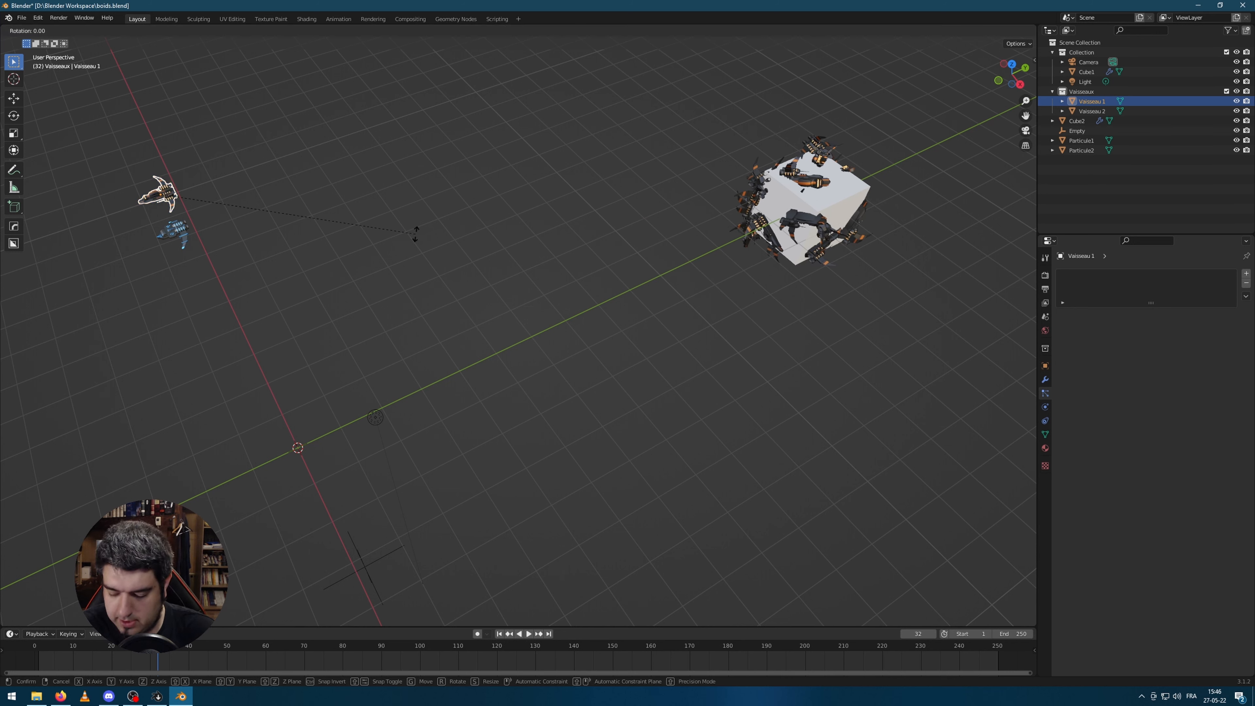
type("z90")
left_click(416, 233)
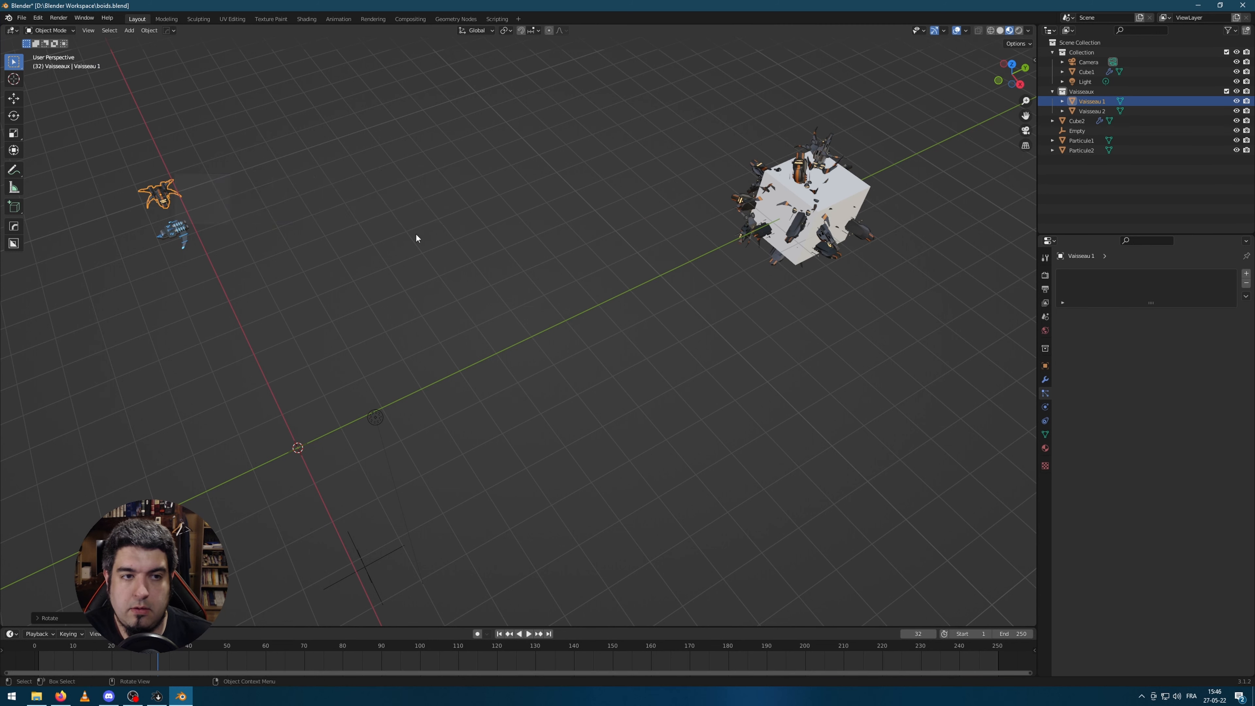
Step: Try rotating the blue spaceship, Vaisseau 2, by 90° about the global X axis
left_click(186, 243)
type("rx90")
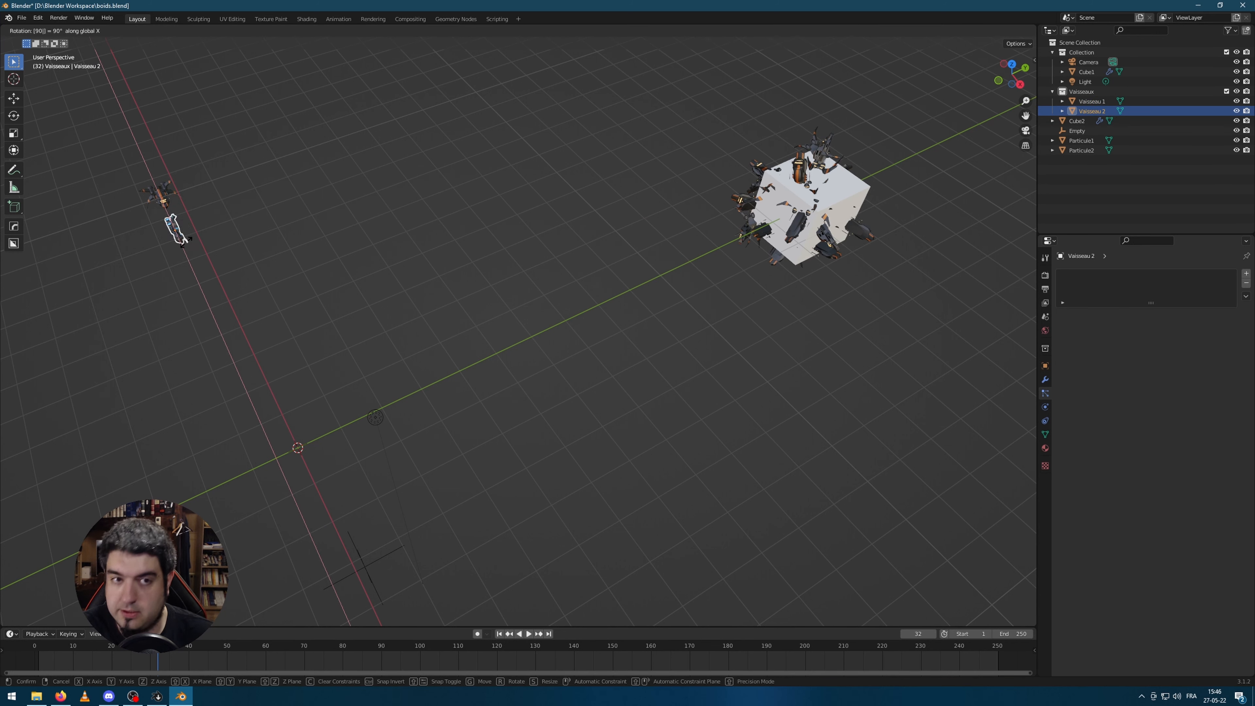
key("Return")
scroll(186, 242, "up", 3)
scroll(221, 261, "down", 5)
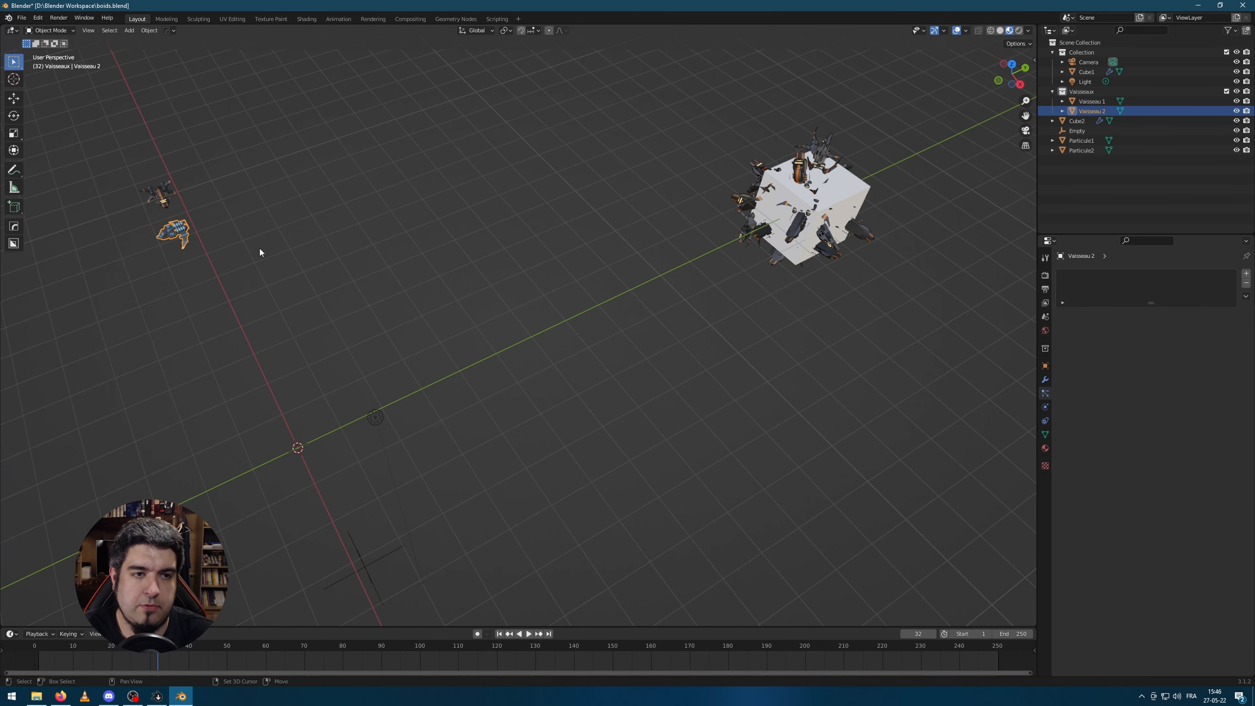
Step: Rotate the blue spaceship, Vaisseau 2, by 90° about the global Z axis
middle_click_drag(259, 247, 415, 206, "shift")
scroll(415, 207, "up", 4)
type("rz")
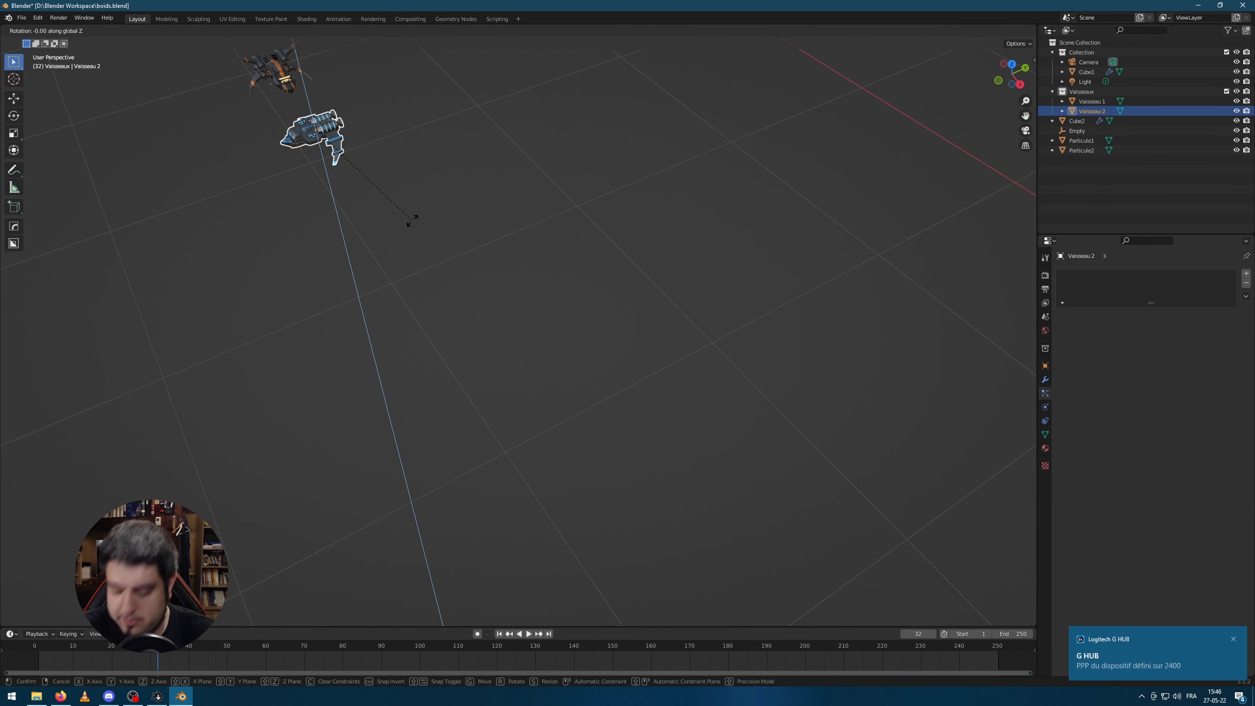
type("90")
key("Return")
scroll(445, 237, "down", 5)
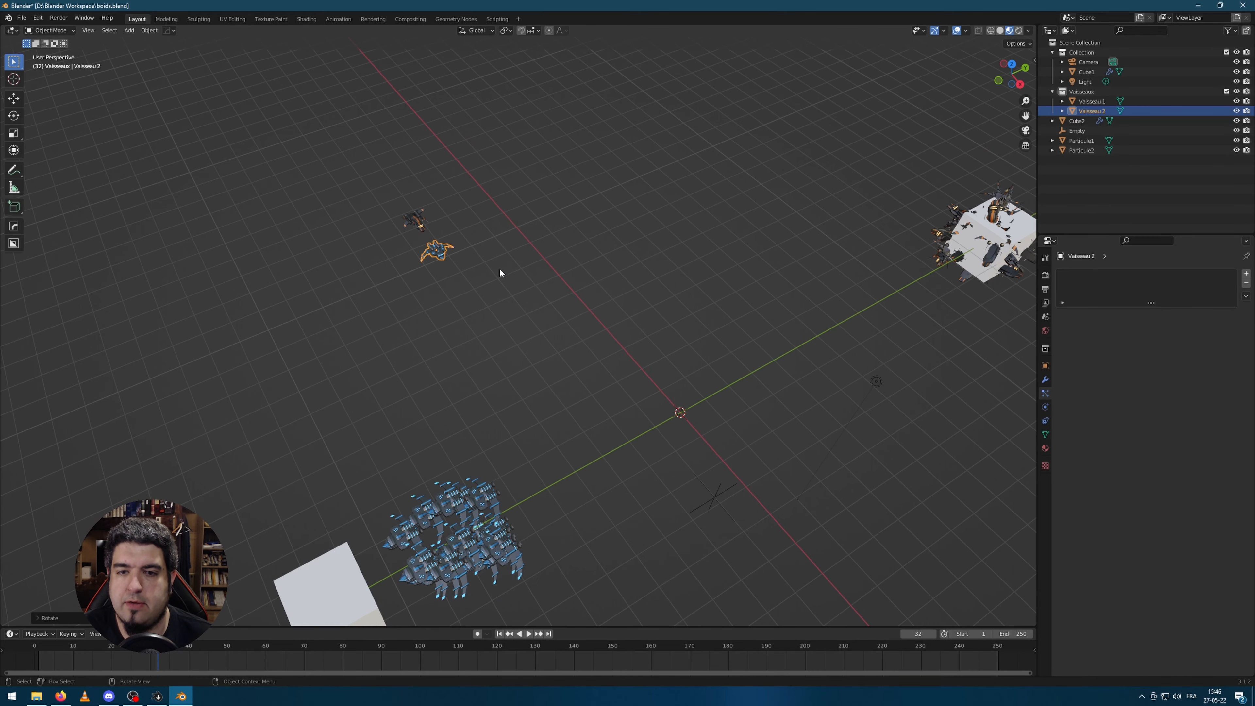
Step: Select the Cube1 emitter and play the animation to check the orientation of its ships, stopping around frame 62
middle_click_drag(795, 291, 455, 324, "shift")
left_click(650, 285)
scroll(650, 286, "up", 2)
key("space")
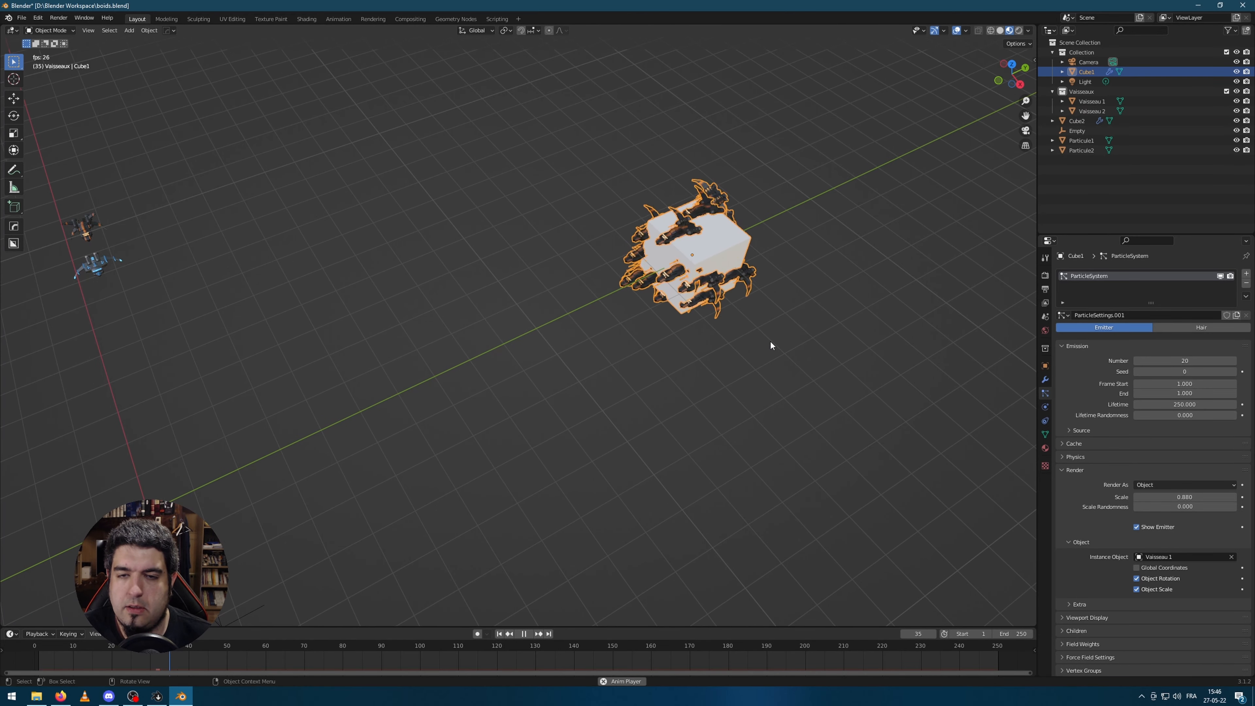
middle_click_drag(439, 450, 663, 319, "shift")
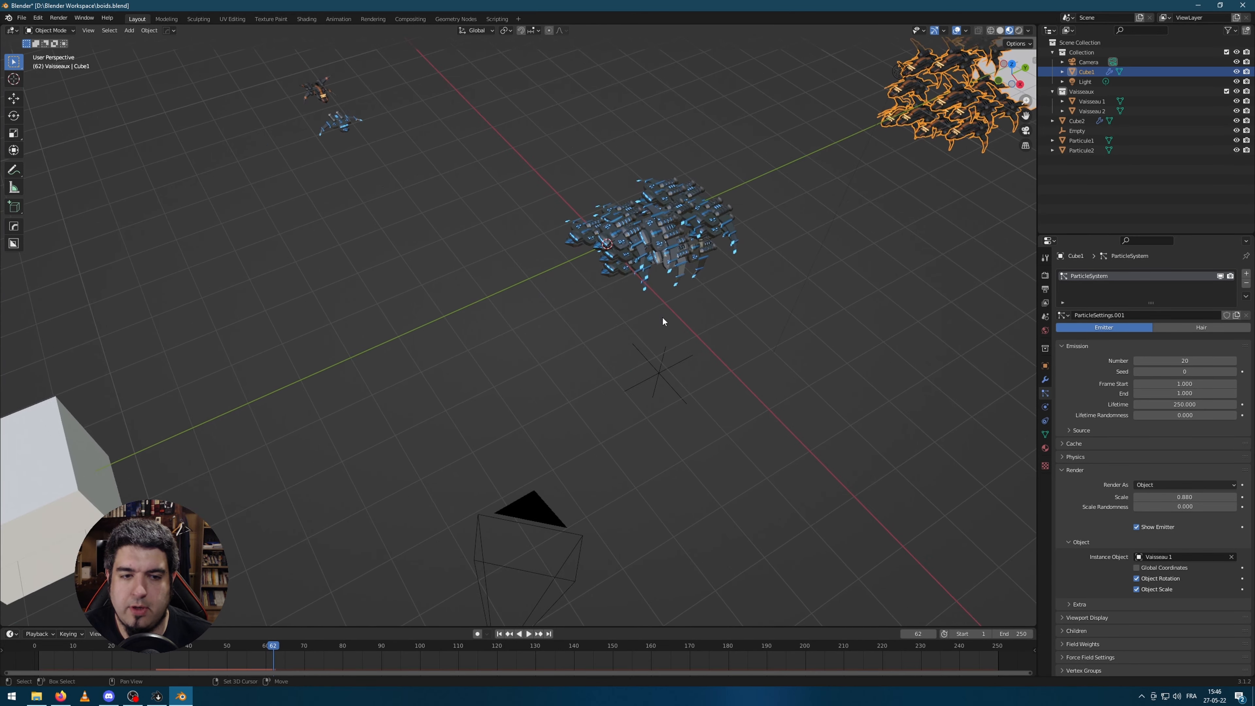
Step: Select the Cube2 emitter and enable Object Rotation for its rendered particle instances
left_click(101, 466)
scroll(1161, 568, "down", 2)
left_click(1136, 551)
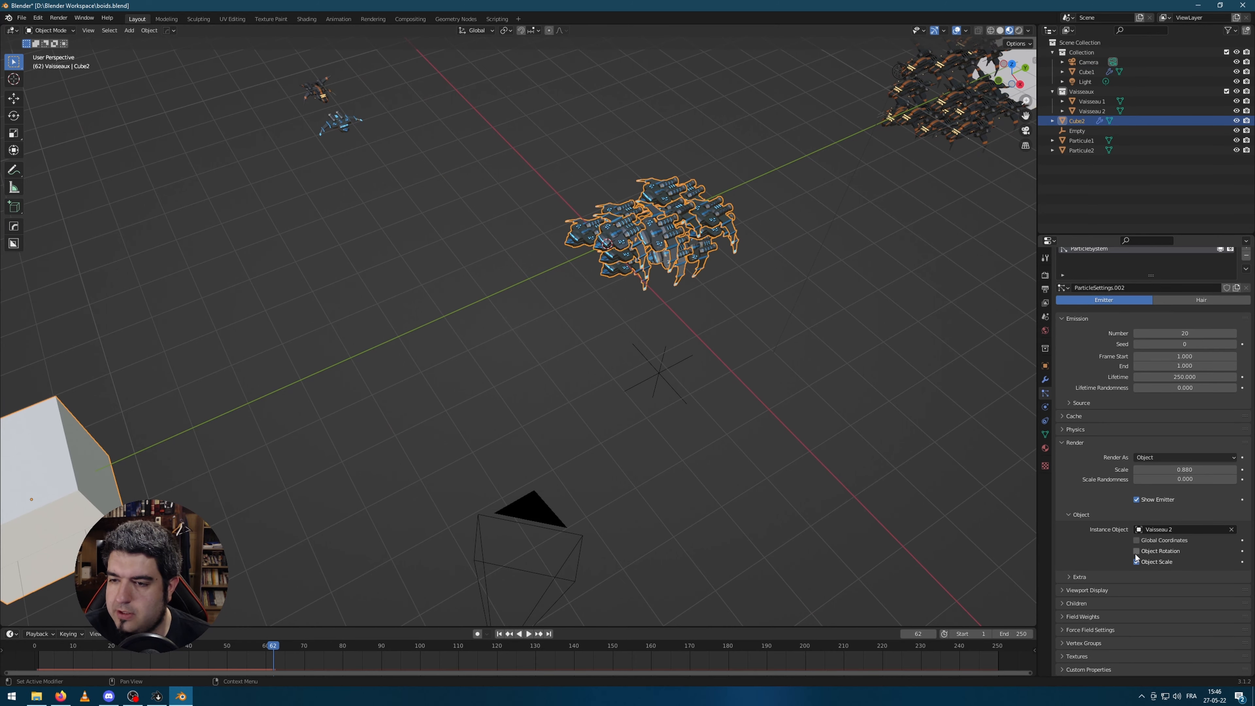
scroll(826, 364, "down", 4)
Step: Inspect both fleets' orientation, replay the battle from the first frame, and stop playback around frame 133
middle_click_drag(826, 364, 818, 361)
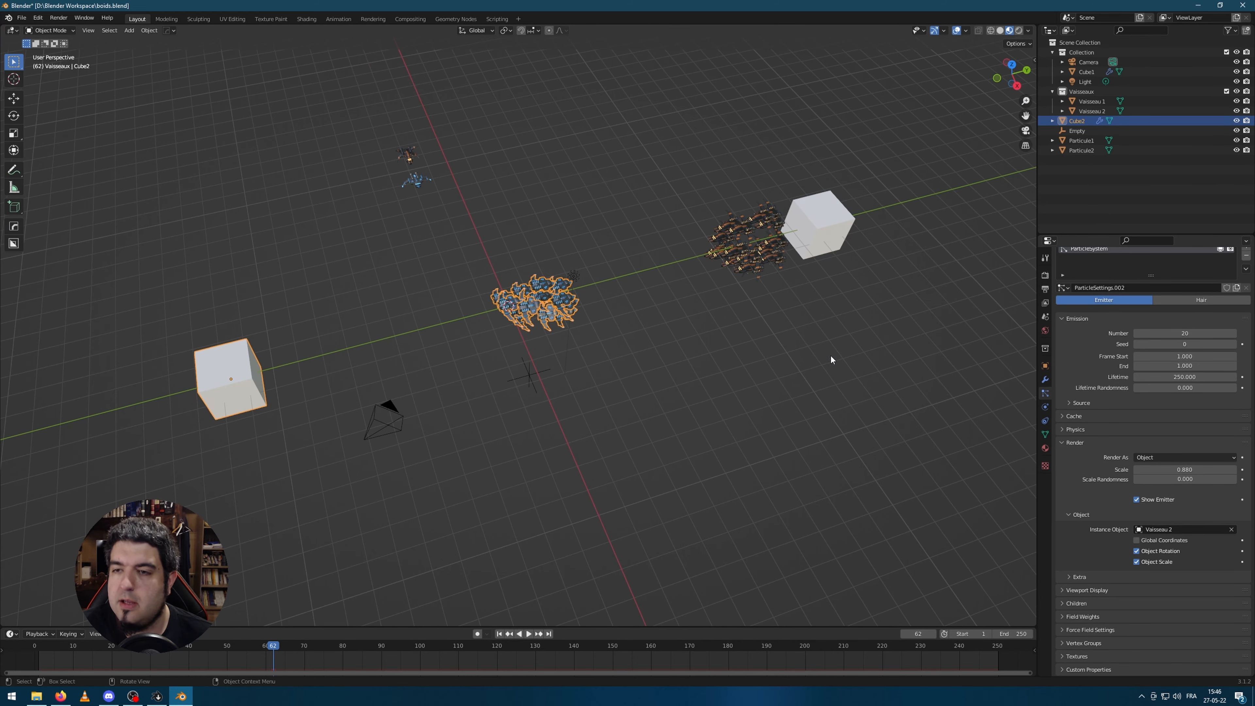
scroll(1161, 514, "up", 2)
scroll(1155, 481, "down", 2)
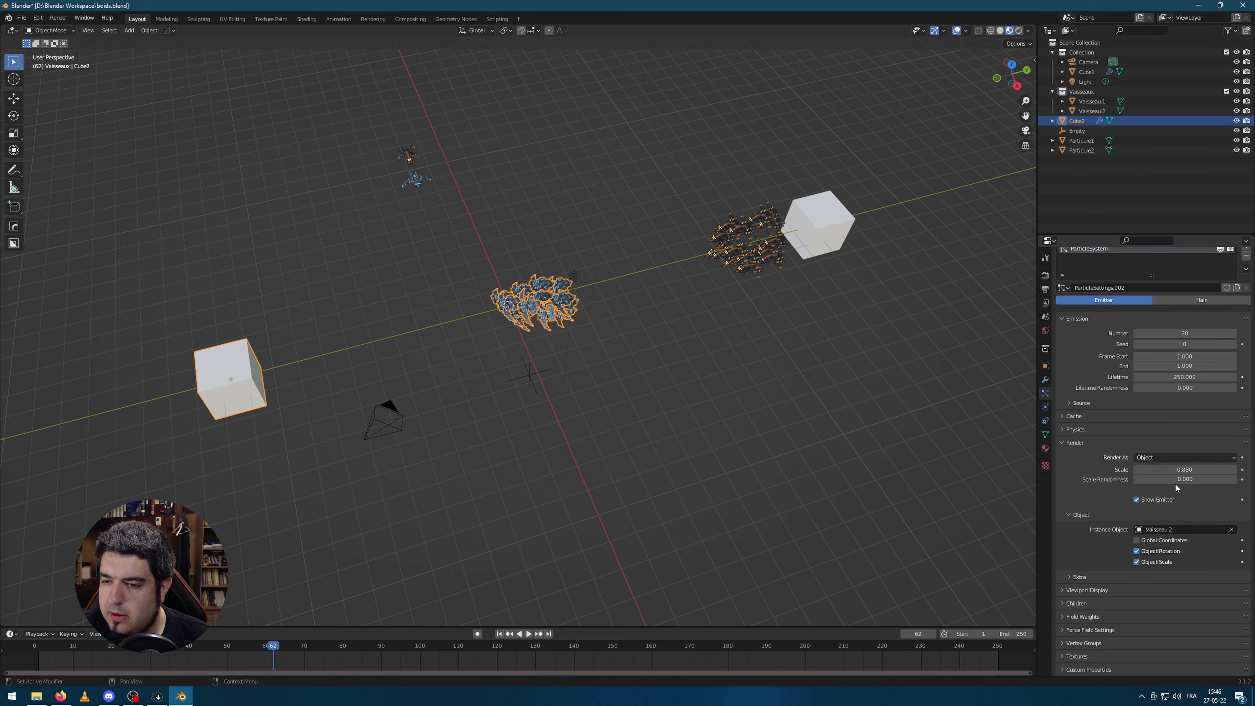
scroll(672, 354, "up", 4)
middle_click_drag(798, 284, 787, 283)
scroll(791, 283, "down", 5)
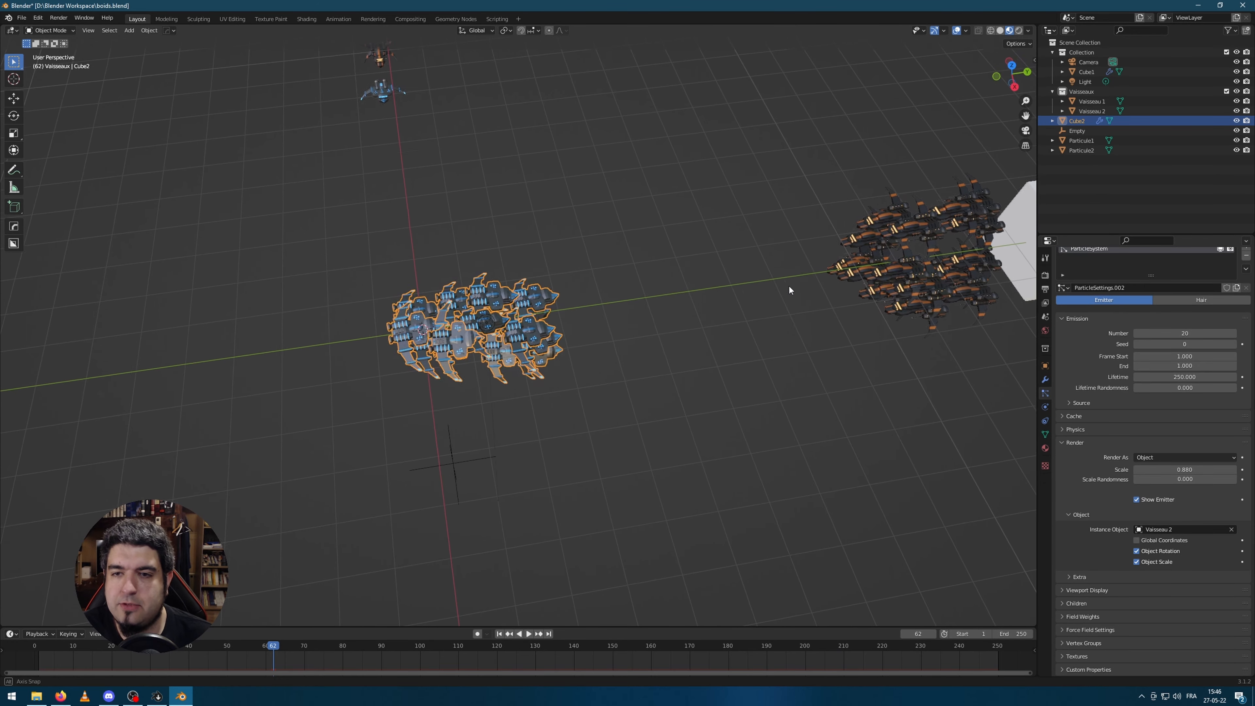
left_click(498, 635)
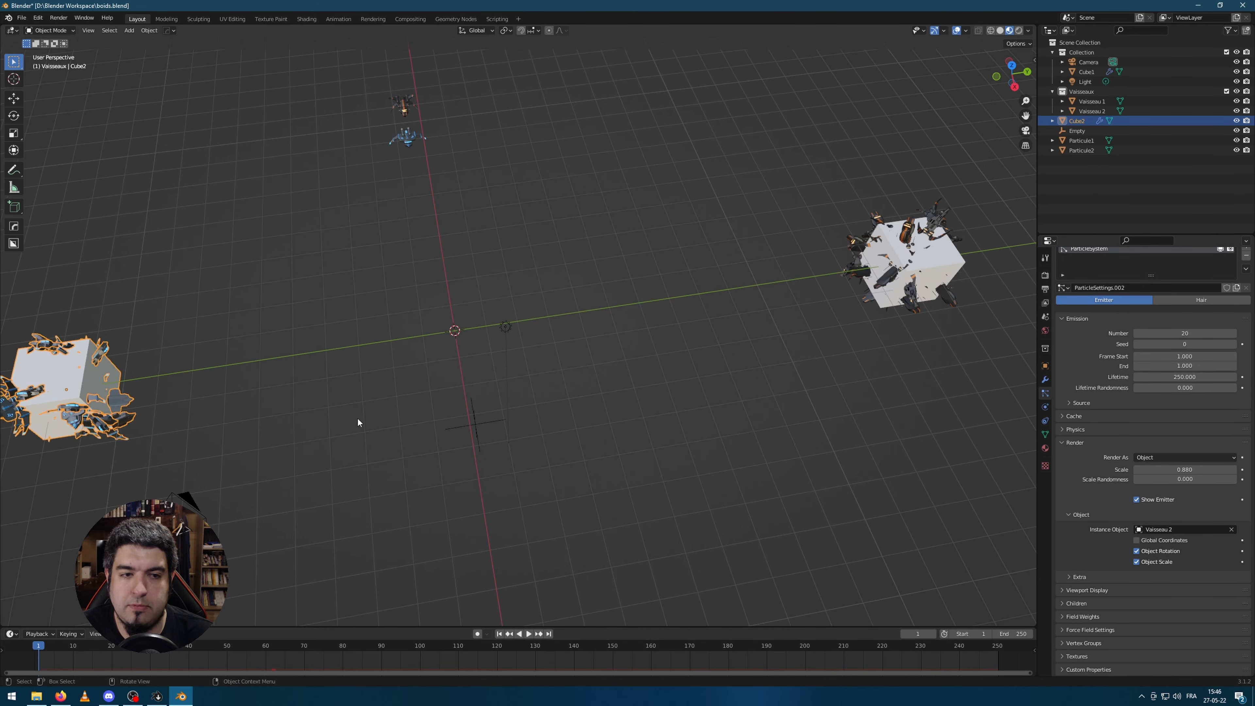
key("space")
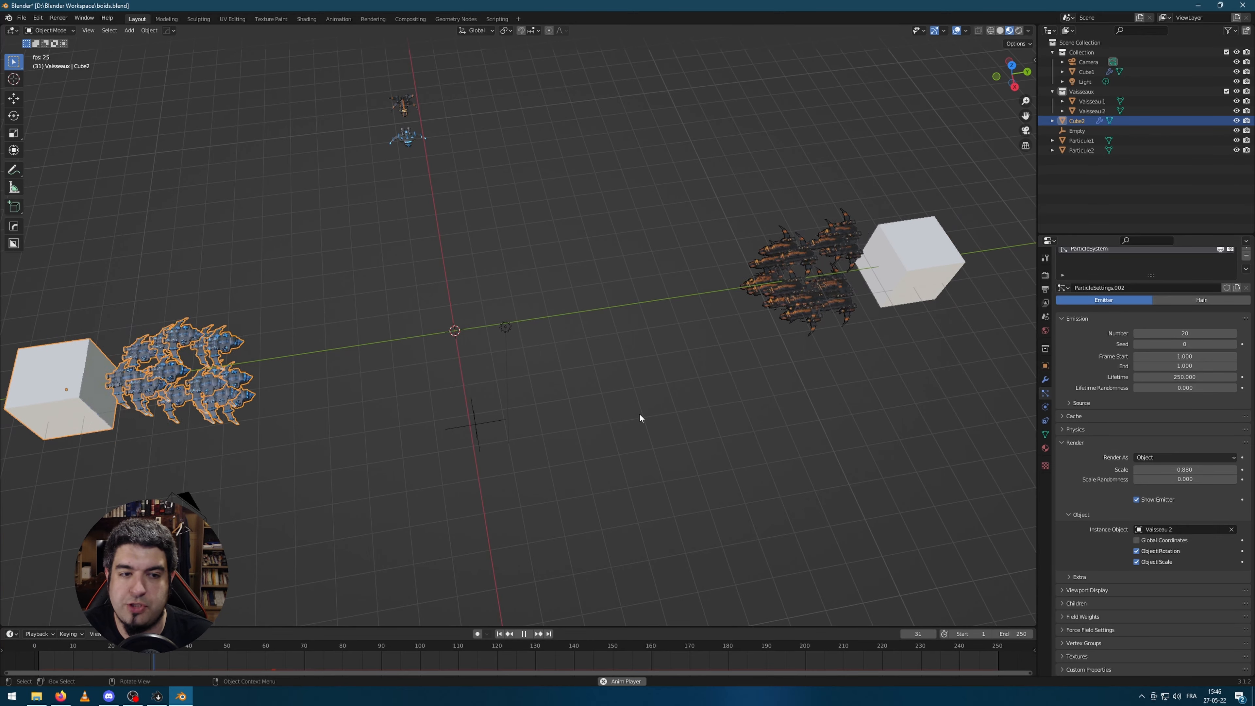
middle_click_drag(639, 413, 662, 388)
scroll(630, 355, "up", 4)
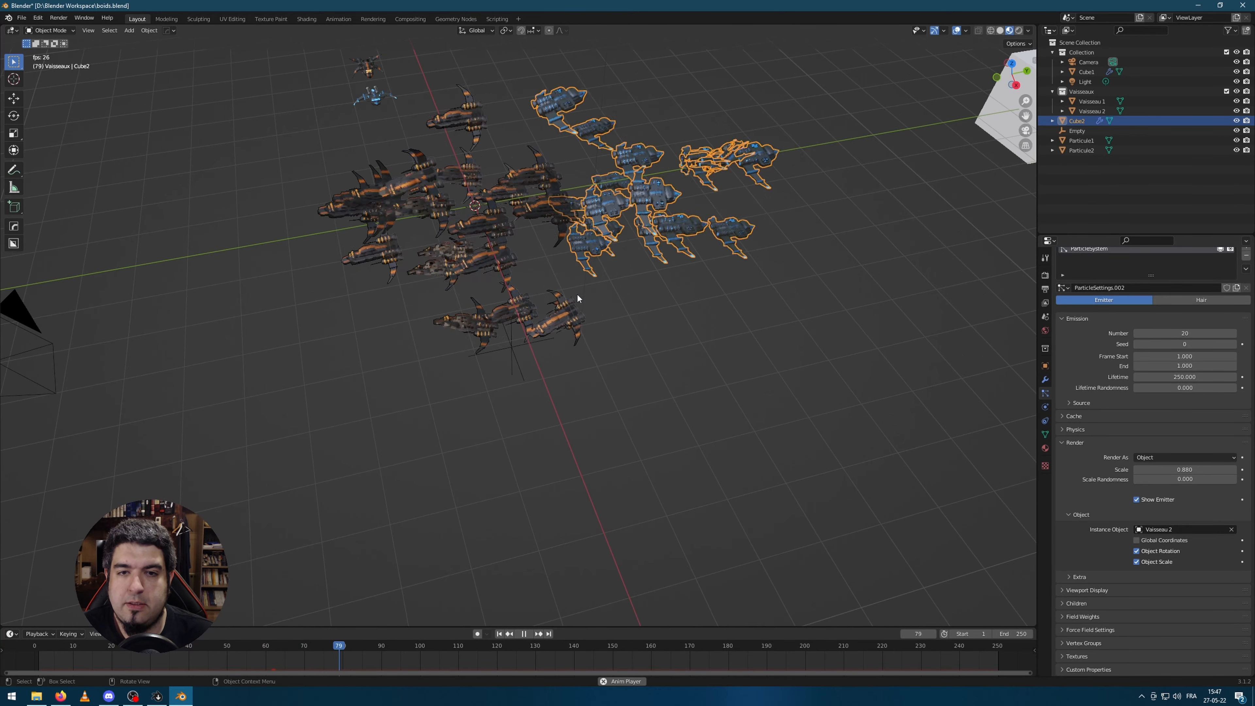
scroll(603, 241, "down", 3)
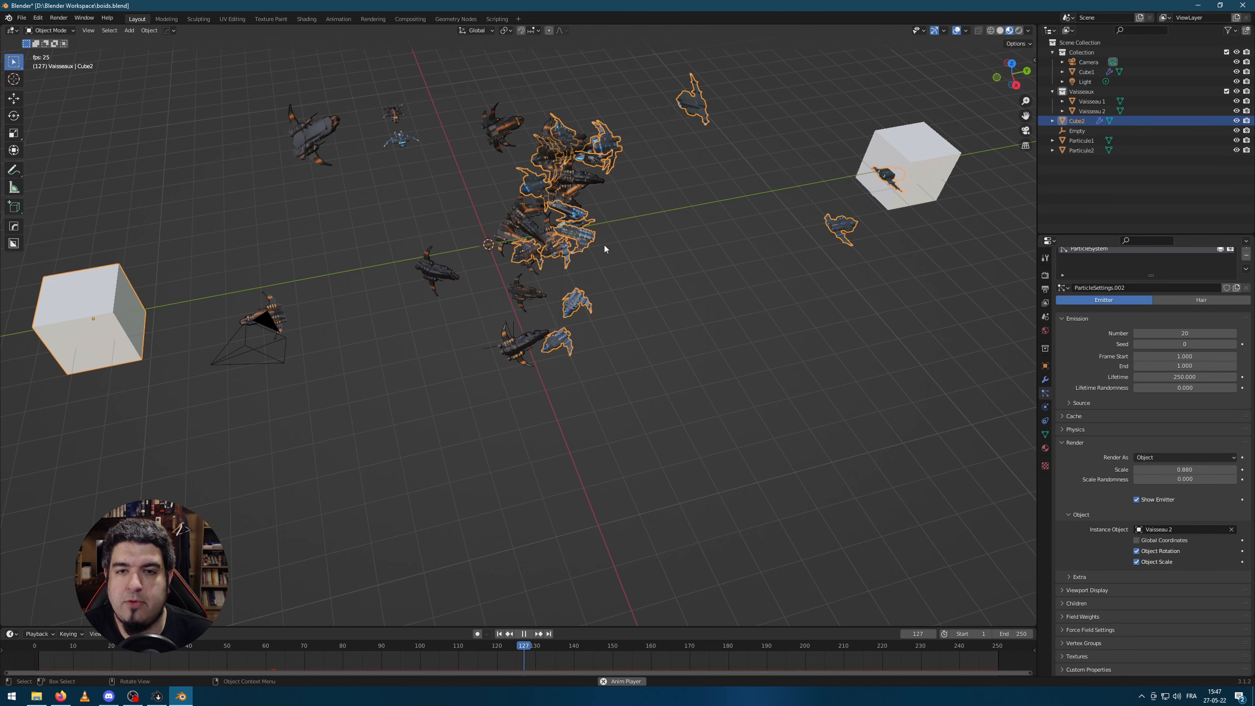
key("space")
scroll(1125, 419, "up", 2)
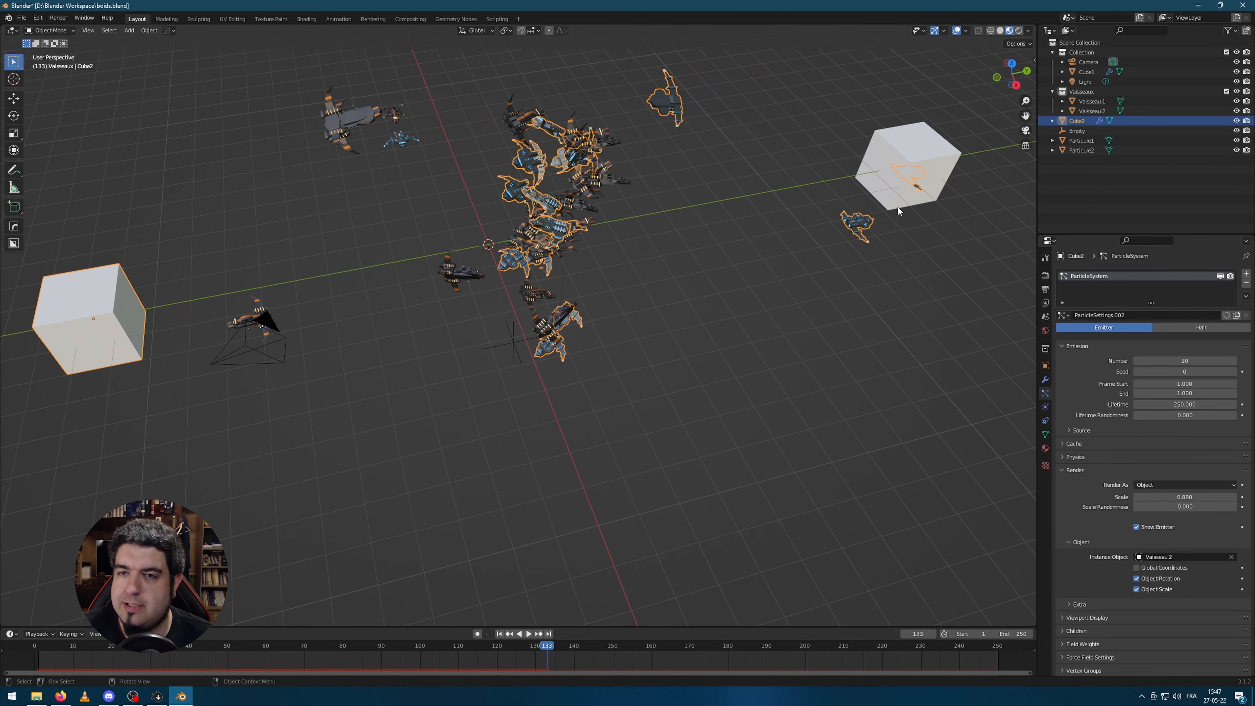
Step: Select the Cube1 emitter, expand its physics settings and set Max Air Speed to 30
left_click(903, 167)
middle_click_drag(931, 257, 694, 366, "shift")
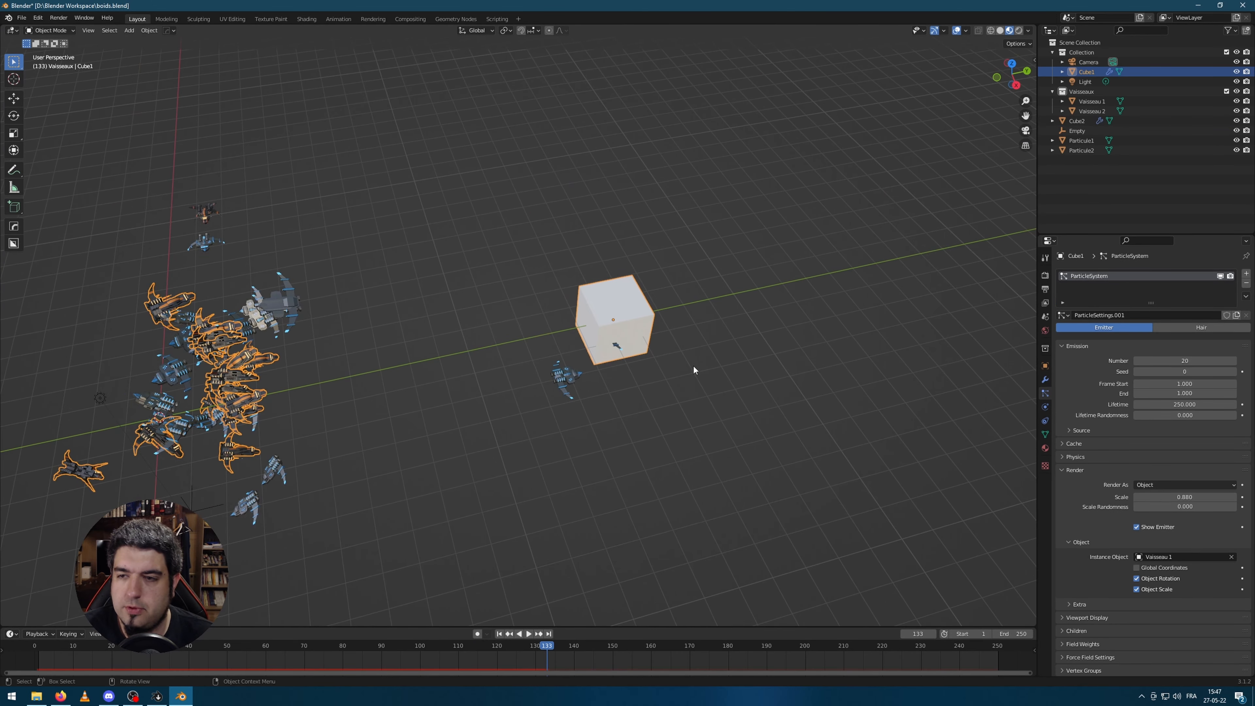
scroll(694, 366, "up", 2)
middle_click_drag(964, 435, 774, 412)
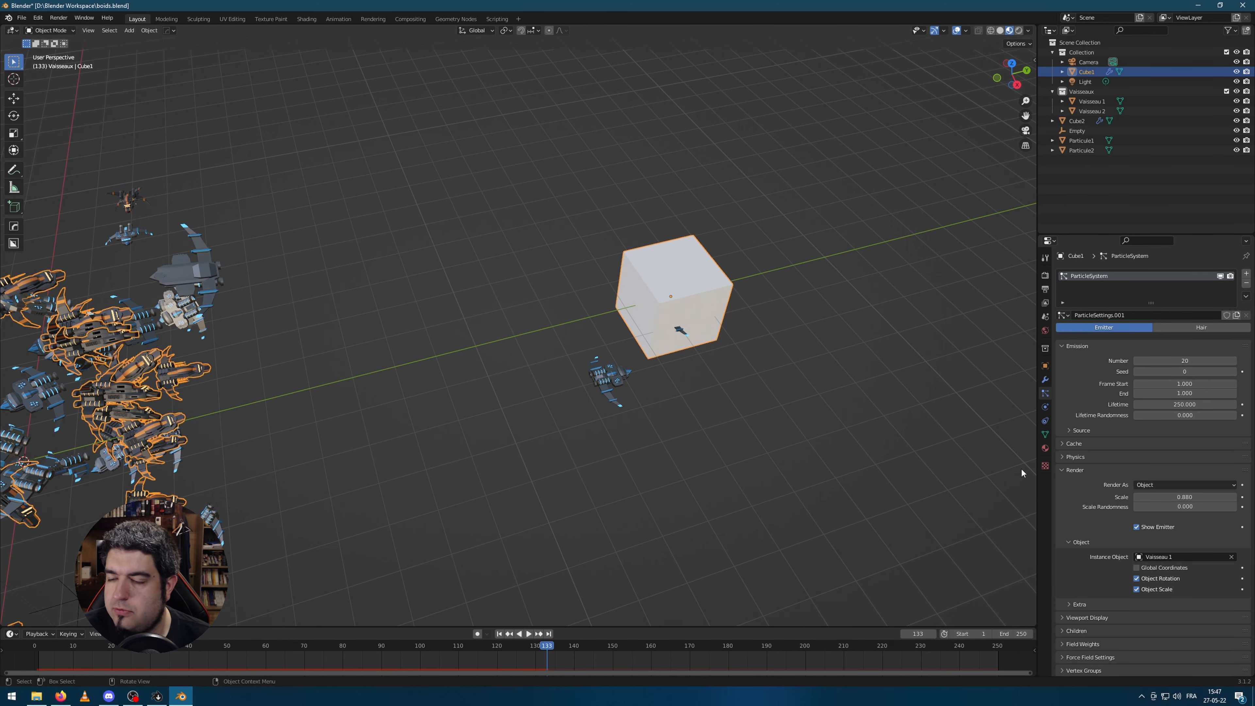
scroll(1144, 431, "down", 2)
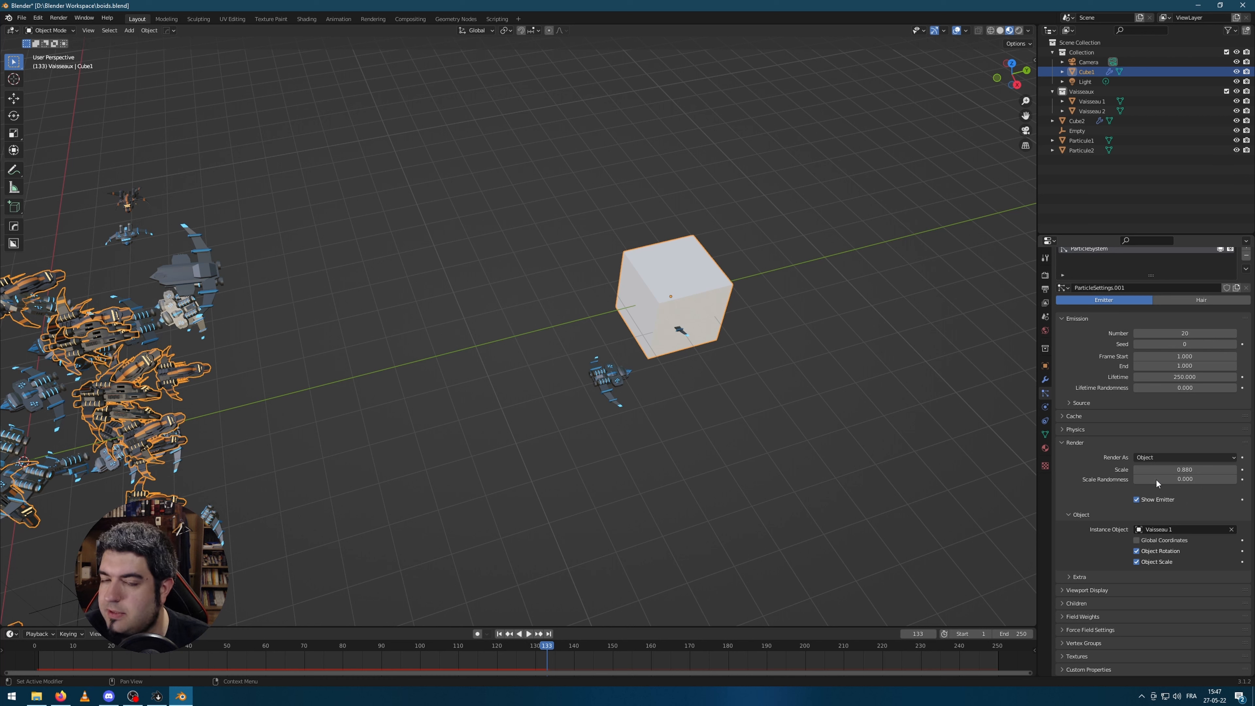
left_click(1076, 430)
double_click(1212, 530)
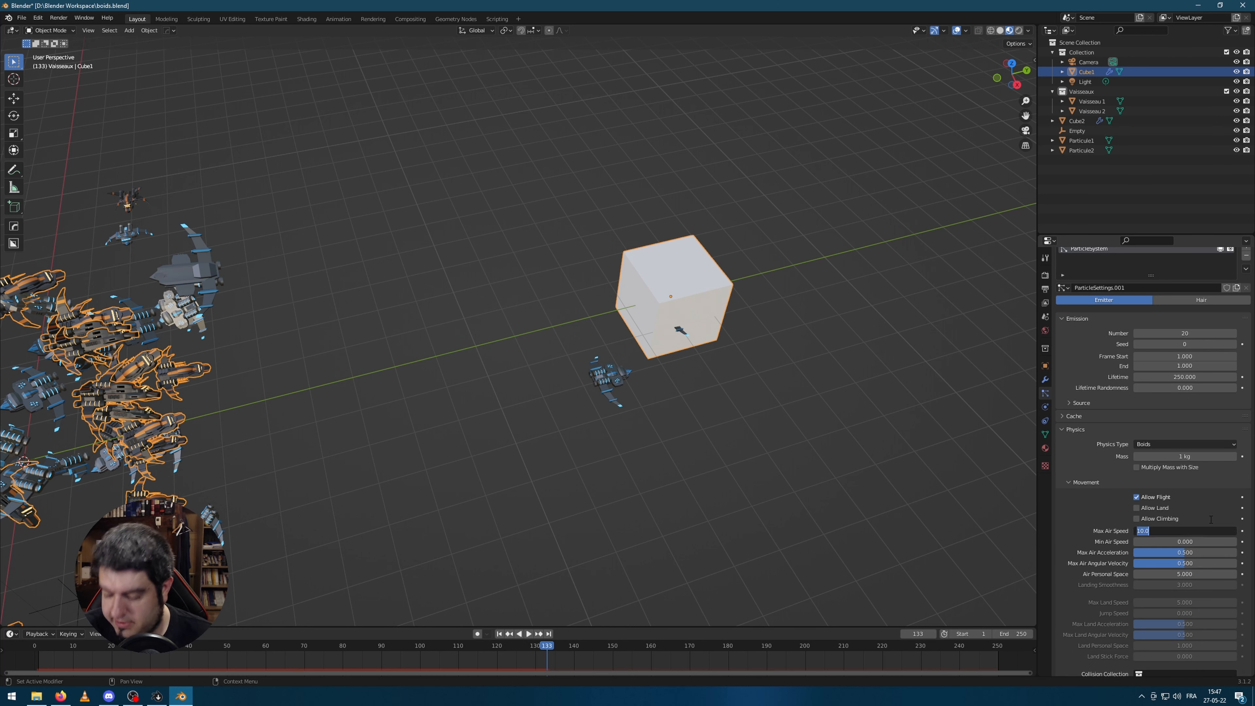
scroll(1210, 523, "down", 6)
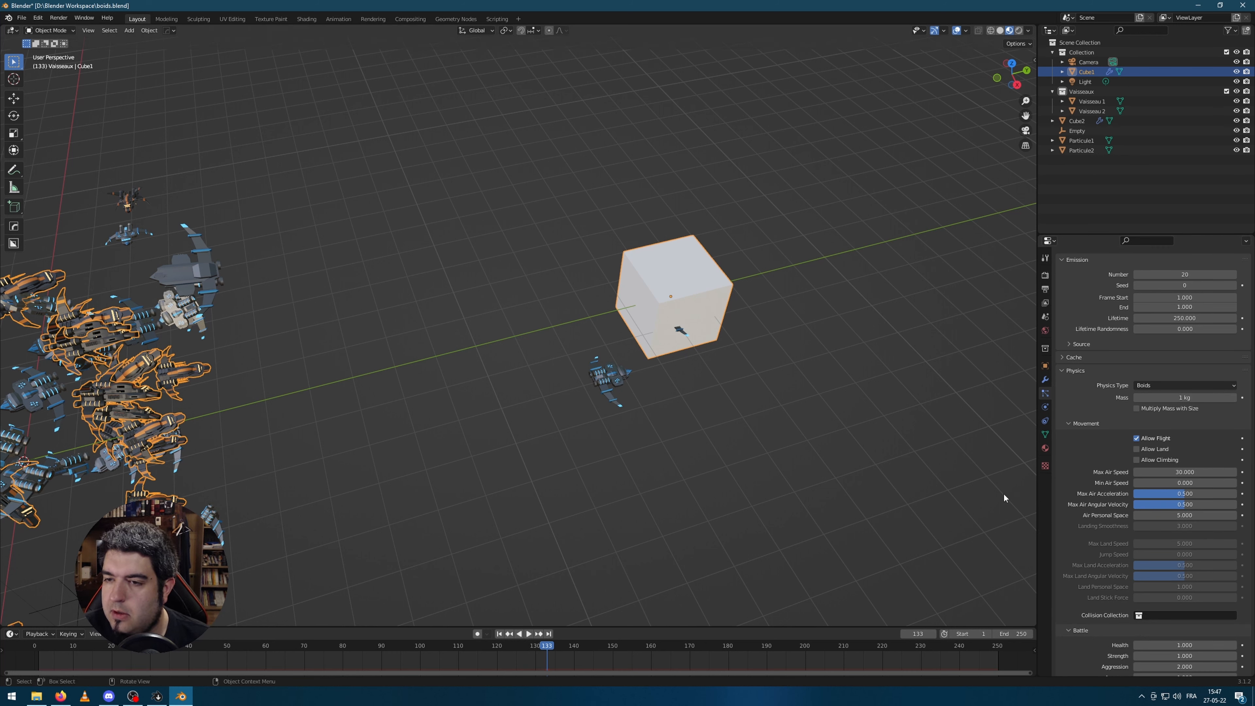
Step: Reduce the render scale of Cube1's particles to make its orange ships smaller
scroll(1183, 445, "down", 2)
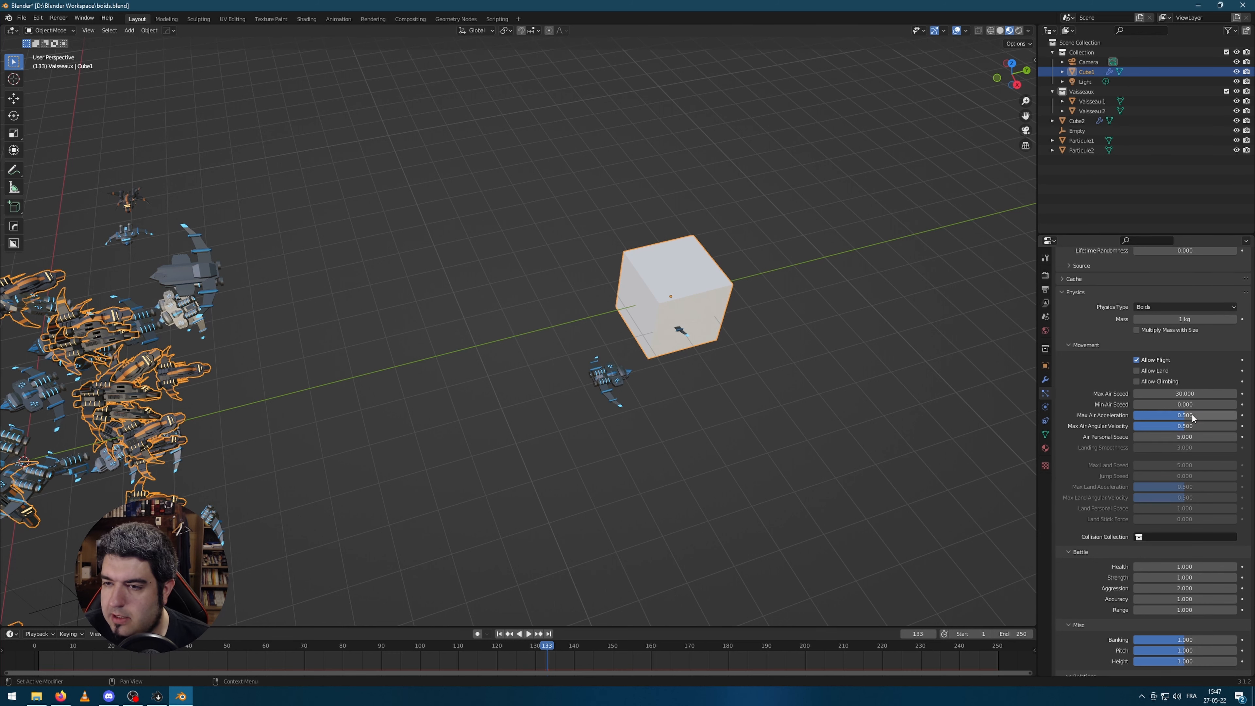
scroll(1191, 415, "down", 20)
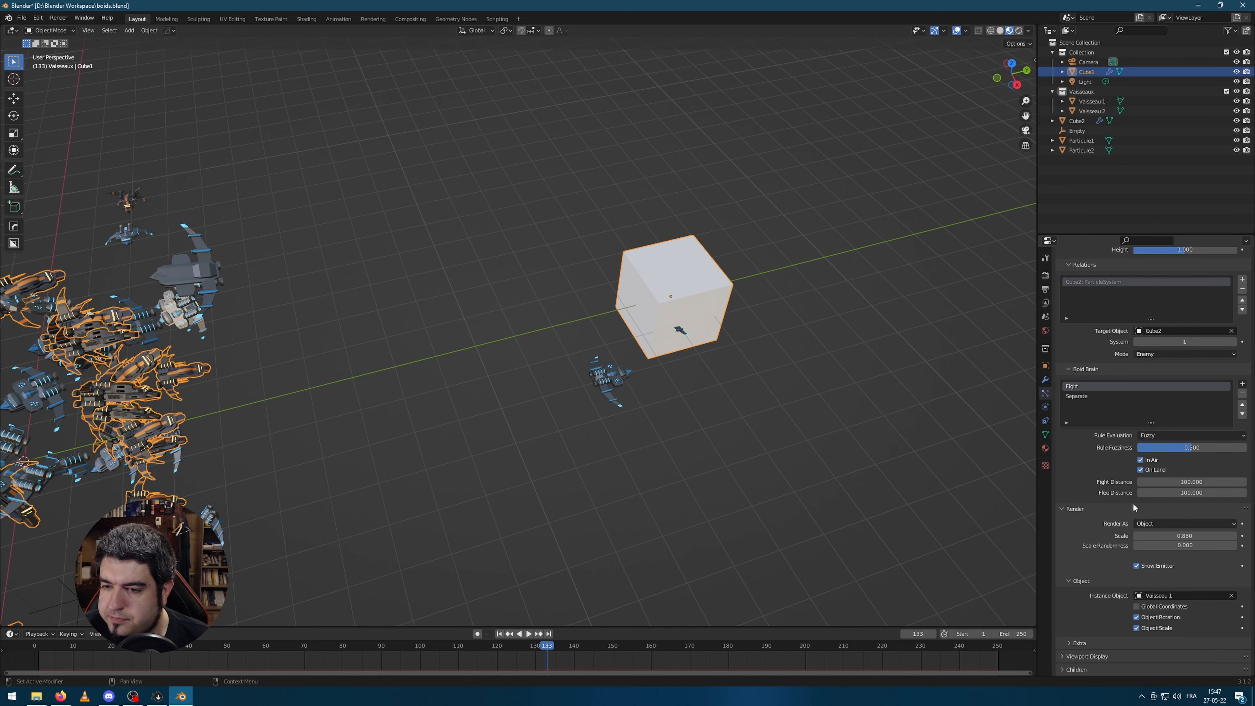
left_click_drag(1184, 535, 1103, 535)
Step: Open the Min Air Speed value in Cube1's boid movement settings for editing
scroll(1205, 559, "up", 10)
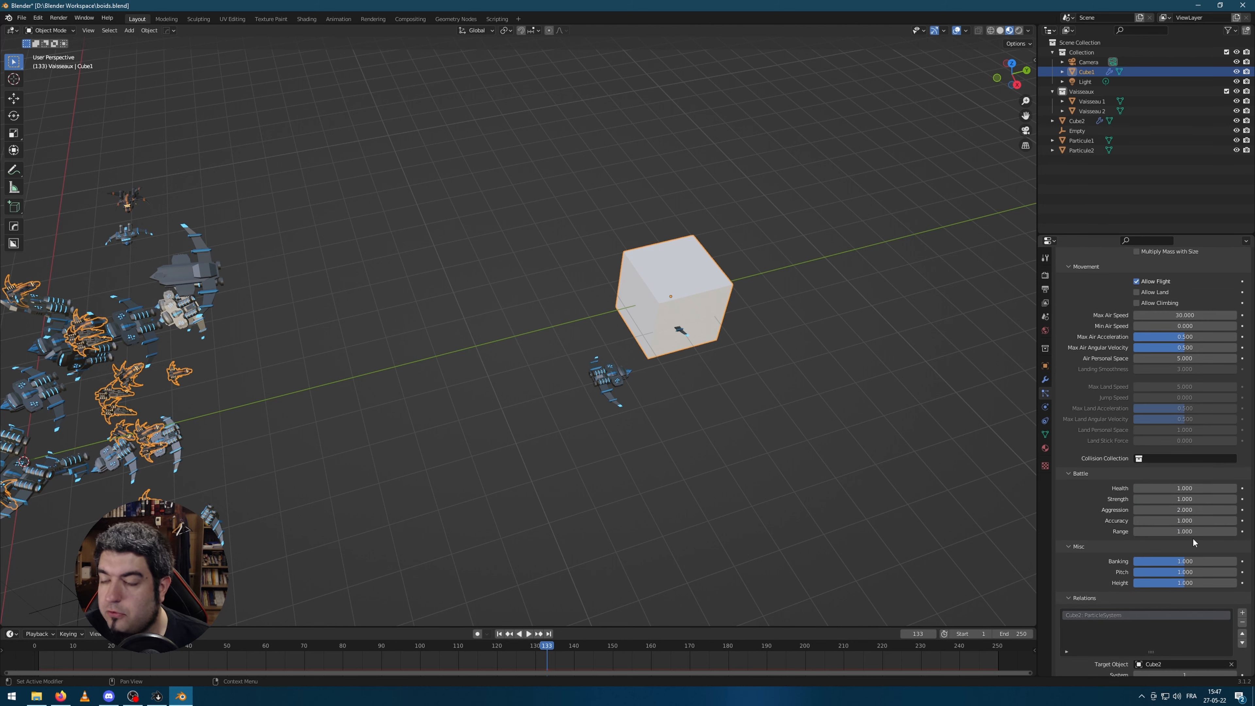
scroll(1186, 476, "up", 4)
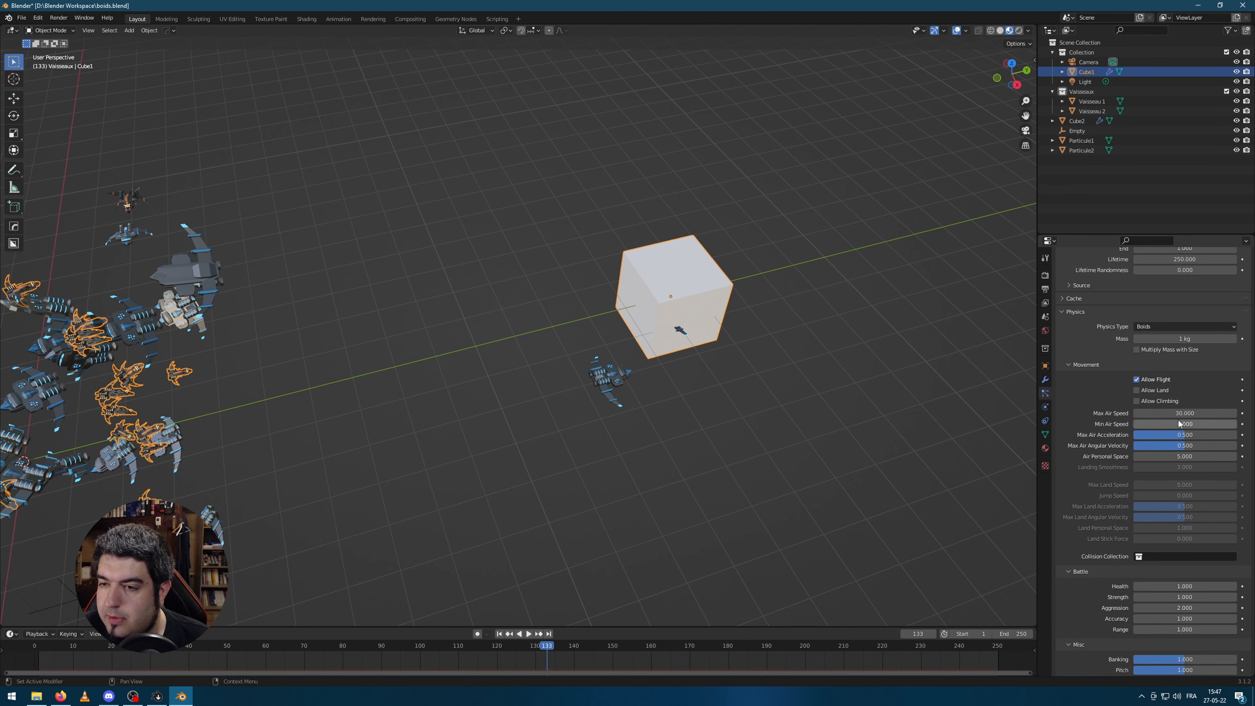
left_click(1086, 423)
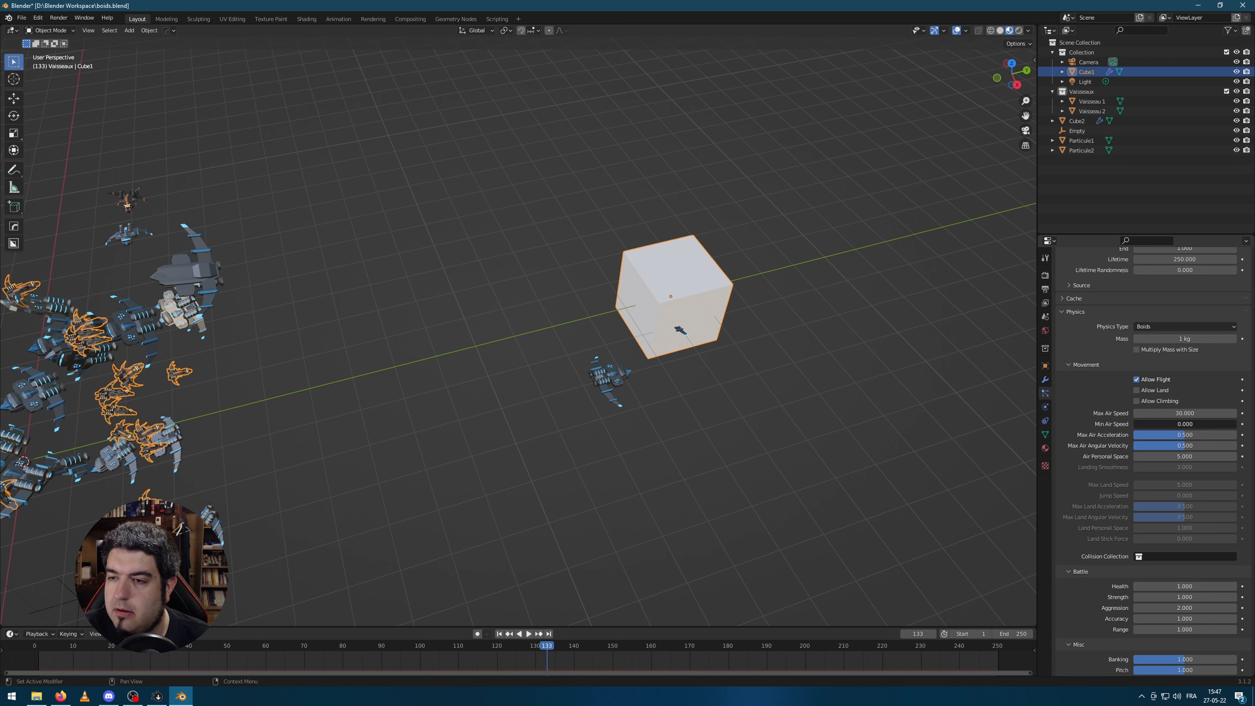
left_click(1172, 423)
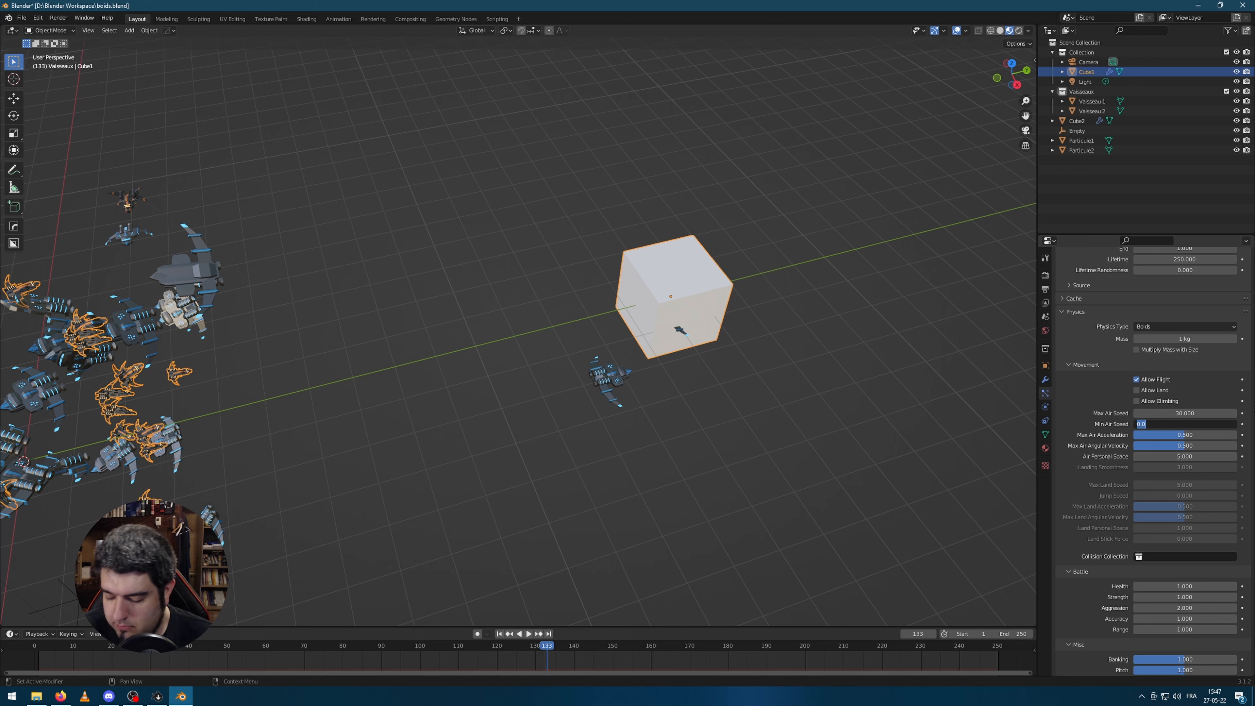
Step: Set Cube1's boid movement to min air speed 0.8, max air acceleration about 0.777 and max air angular velocity about 0.246
type("0.8")
key("Return")
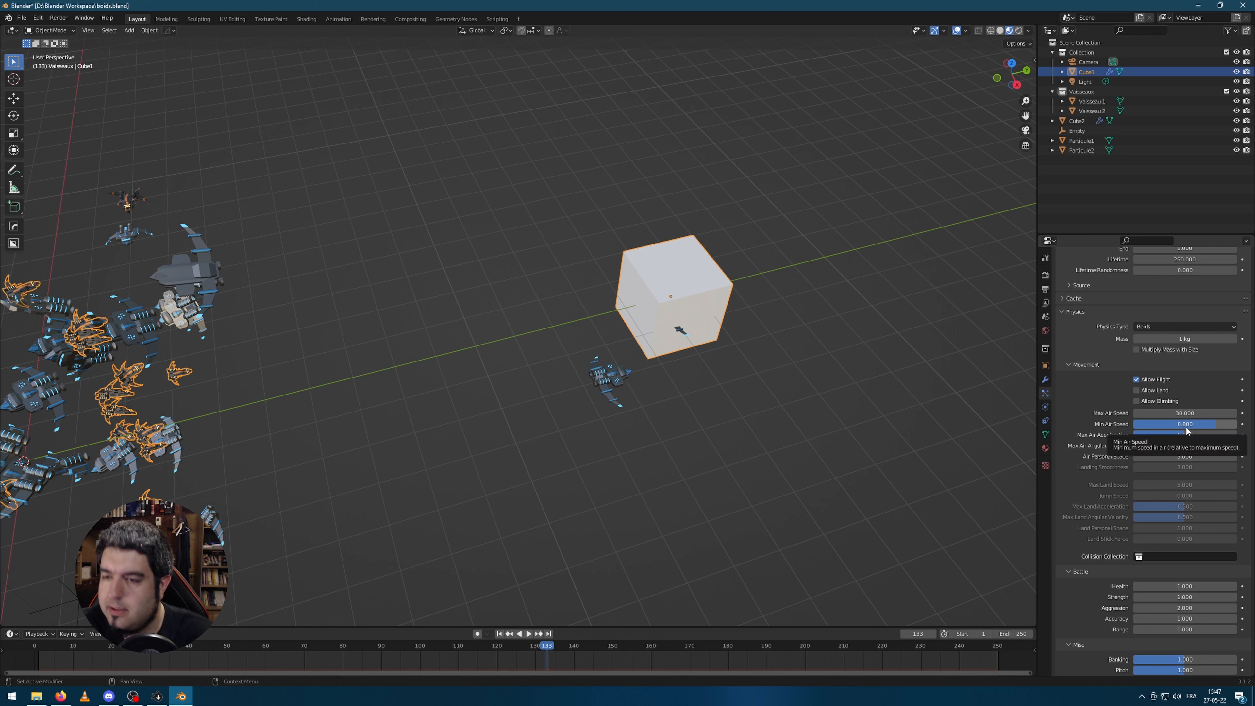
scroll(1186, 427, "down", 3)
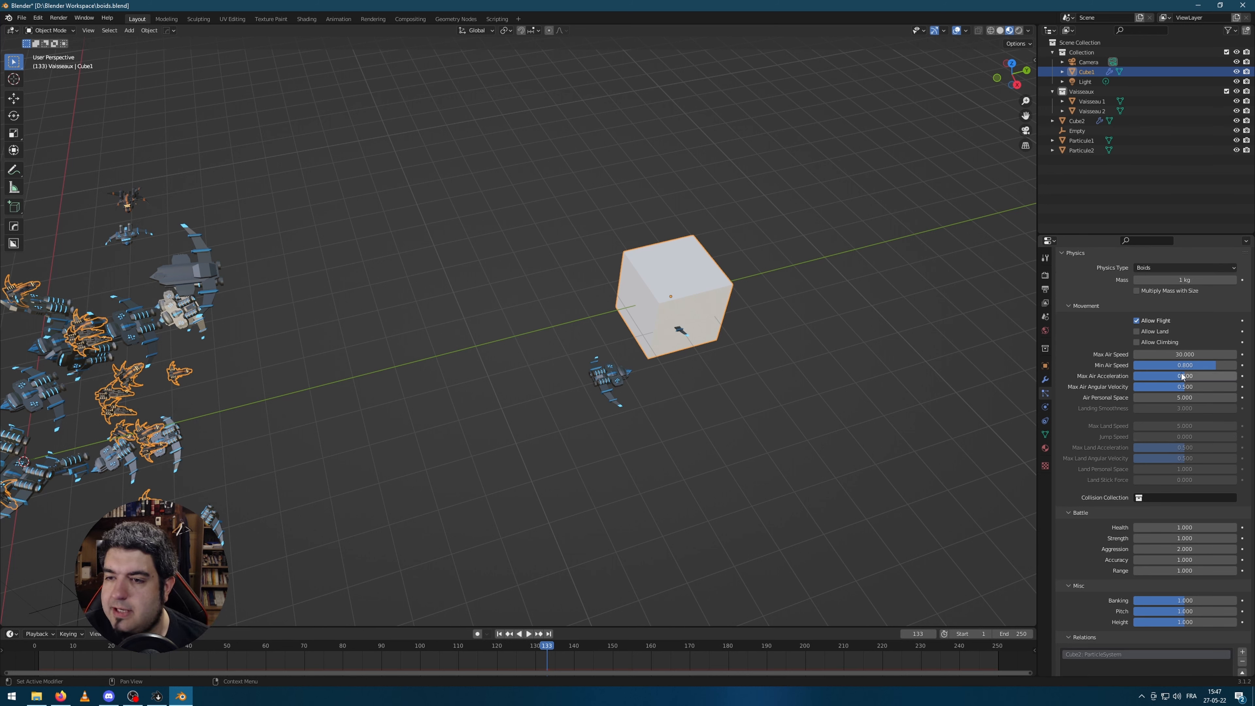
left_click_drag(1182, 377, 1210, 377)
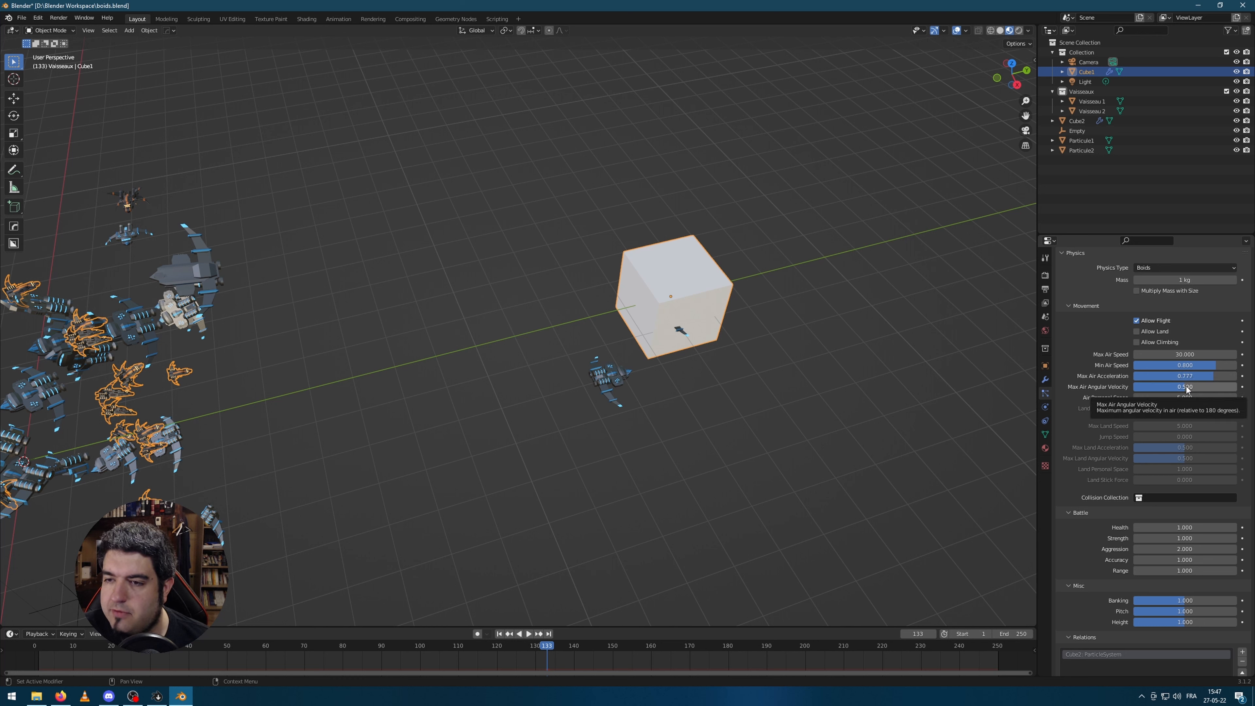
left_click_drag(1186, 387, 1167, 387)
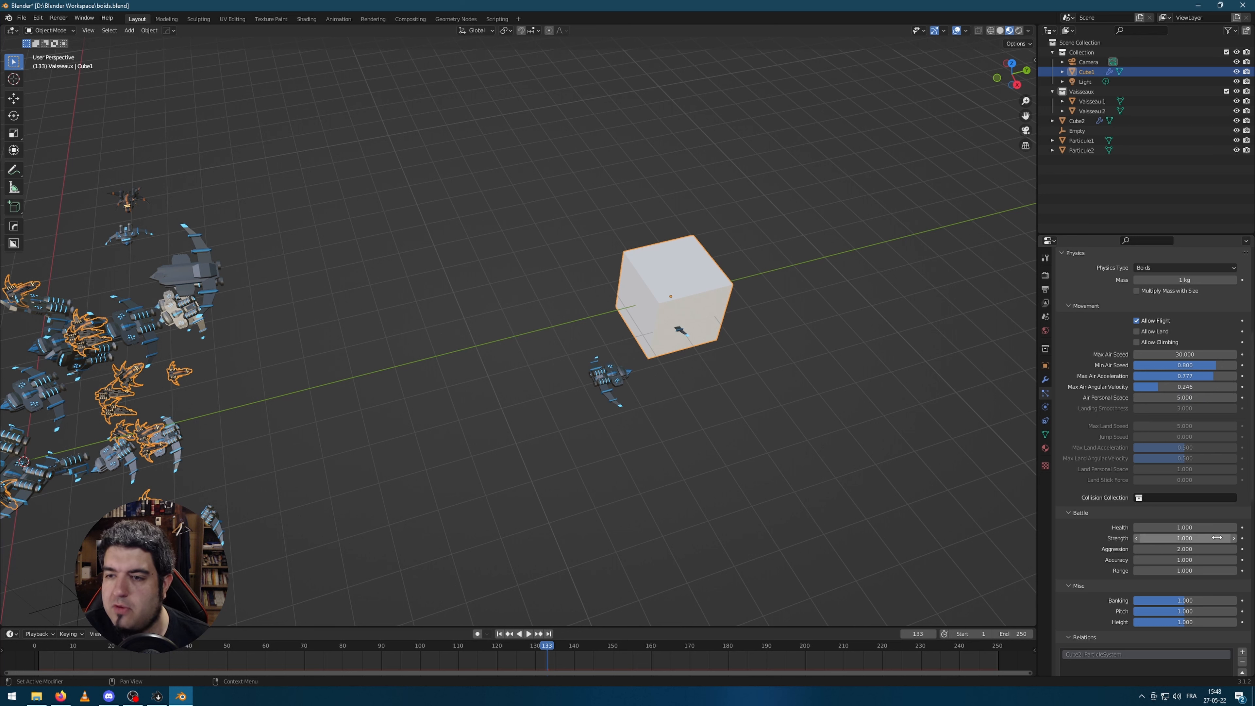
left_click(1188, 397)
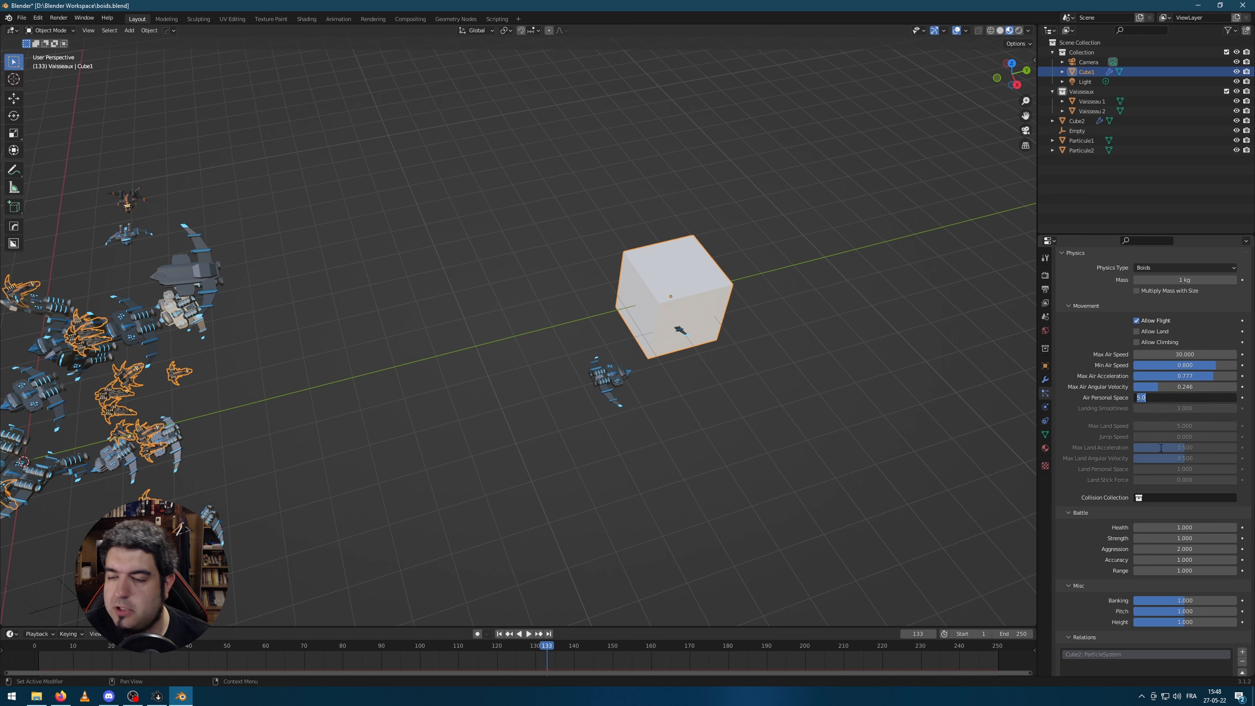
key("Return")
Step: Move the Separate rule above the Fight rule in Cube1's Boid Brain
scroll(1104, 499, "down", 15)
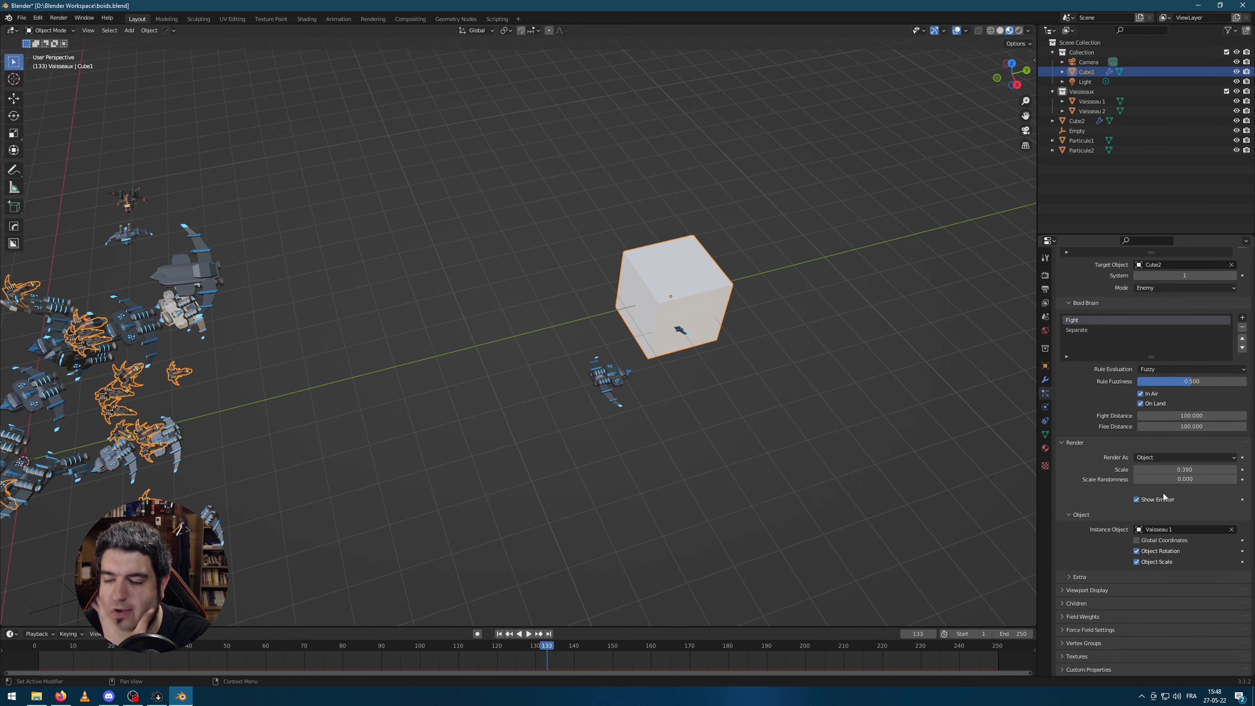
scroll(1145, 459, "up", 8)
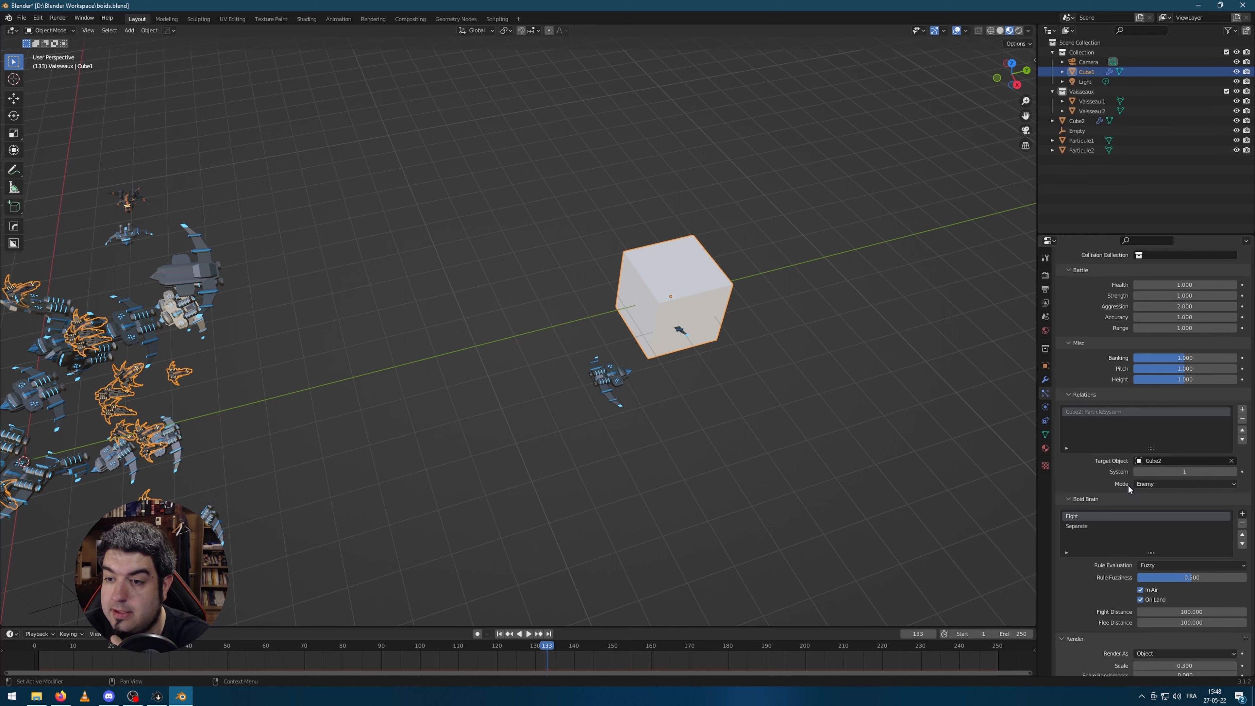
scroll(1111, 494, "down", 1)
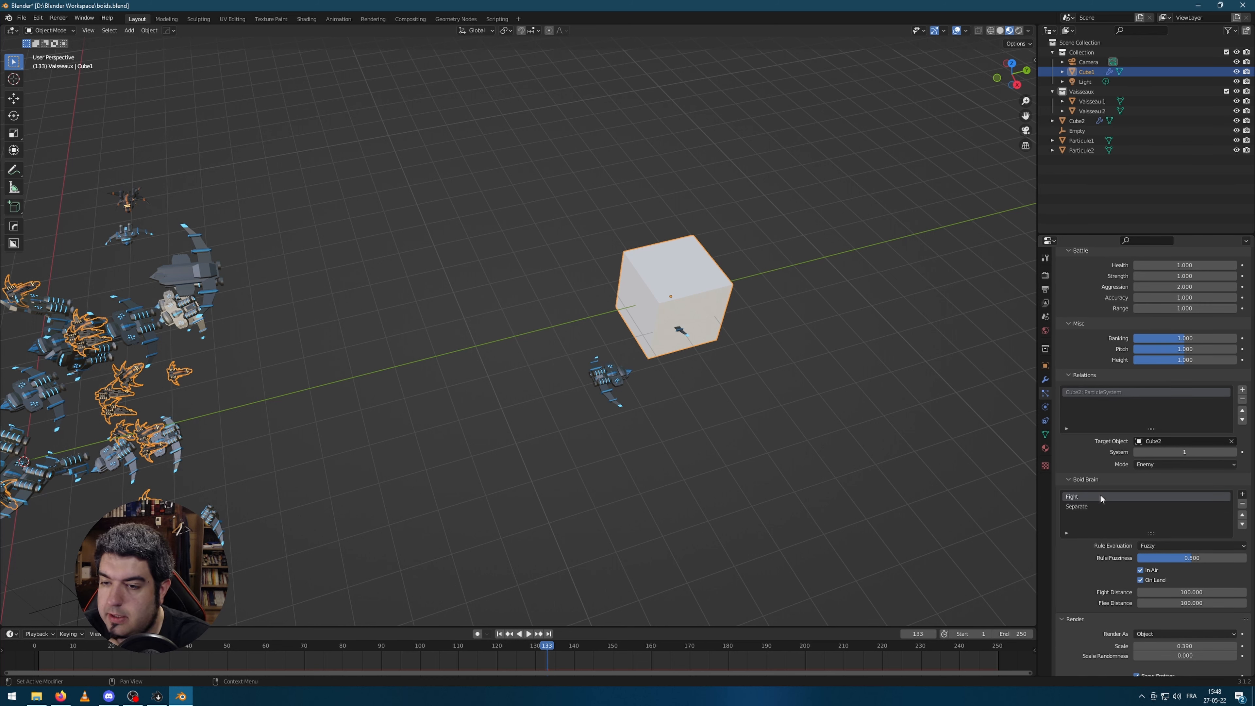
left_click(1097, 506)
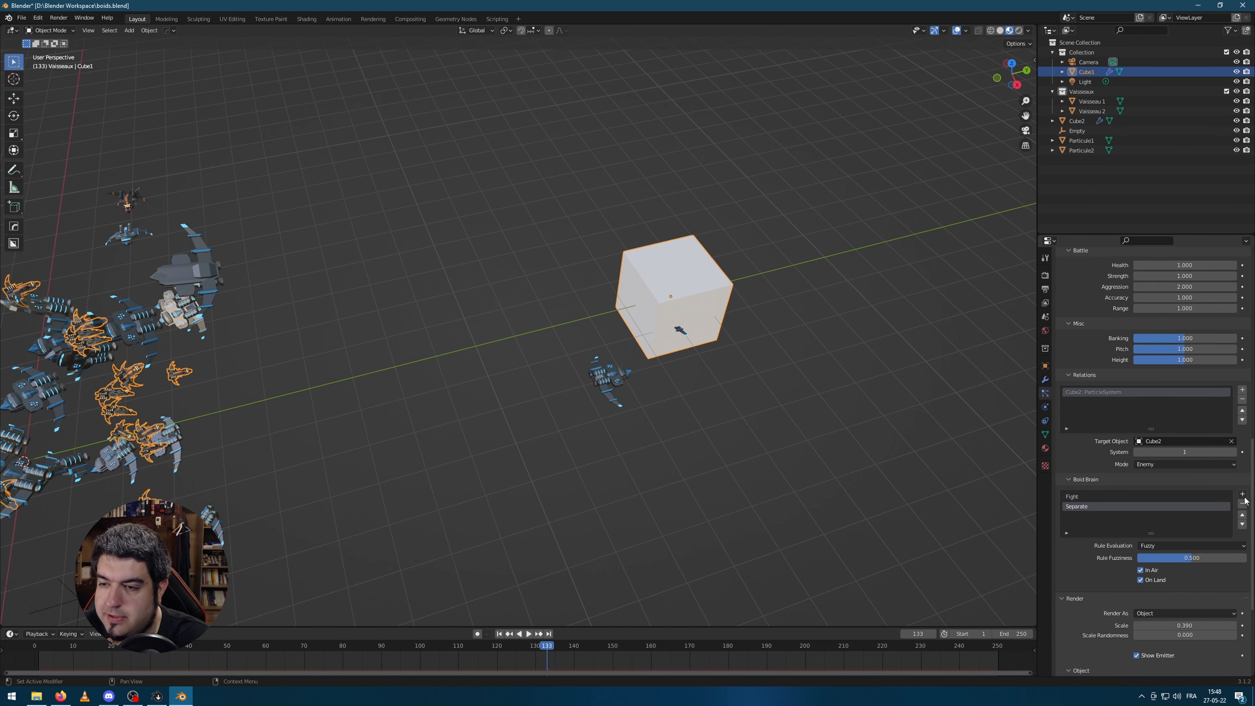
left_click(1242, 514)
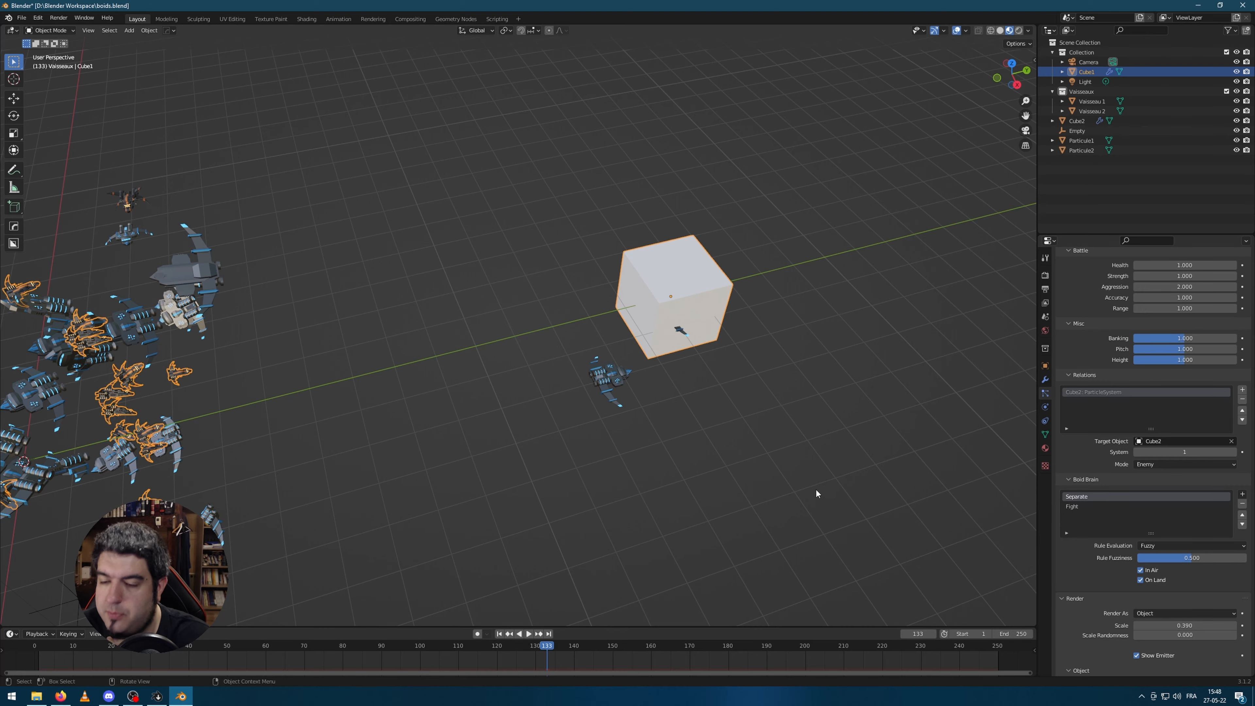
Step: Play the boid simulation to check the ships' behaviour with the reordered rules, and stop it
left_click(509, 634)
key("space")
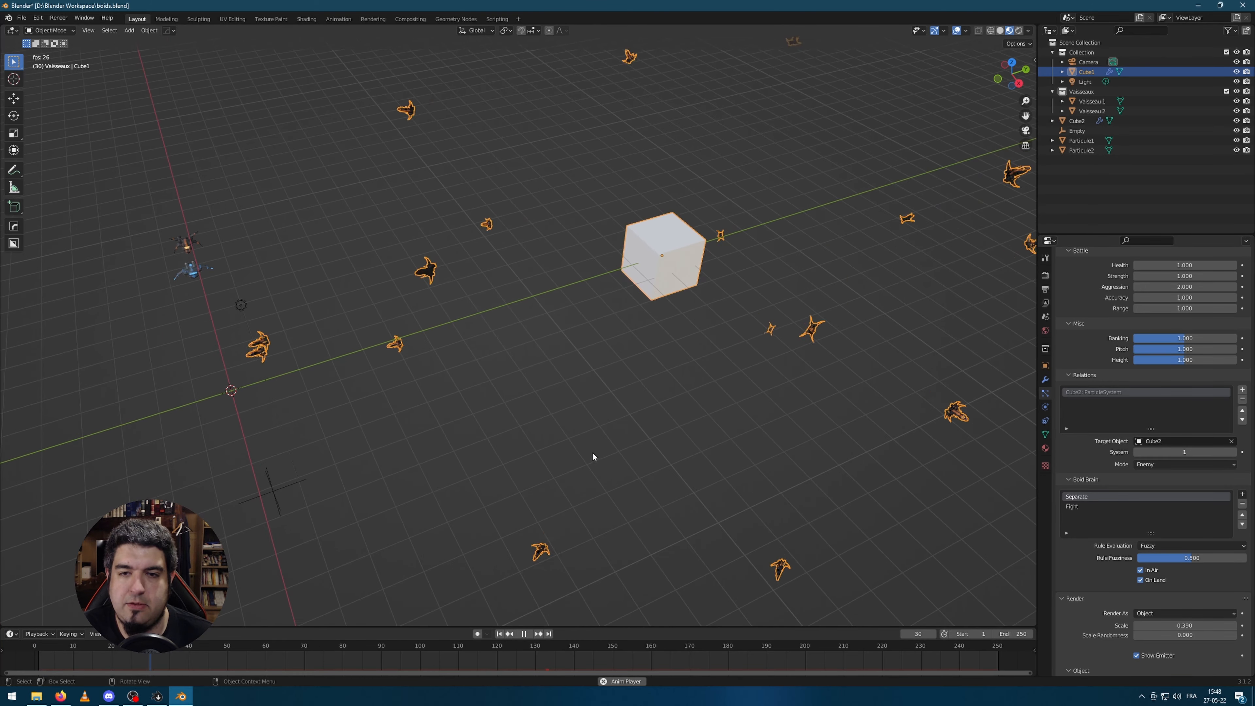
scroll(585, 443, "down", 5)
key("space")
Step: Set the air personal space of Cube1's boids to 1
scroll(1163, 413, "up", 5)
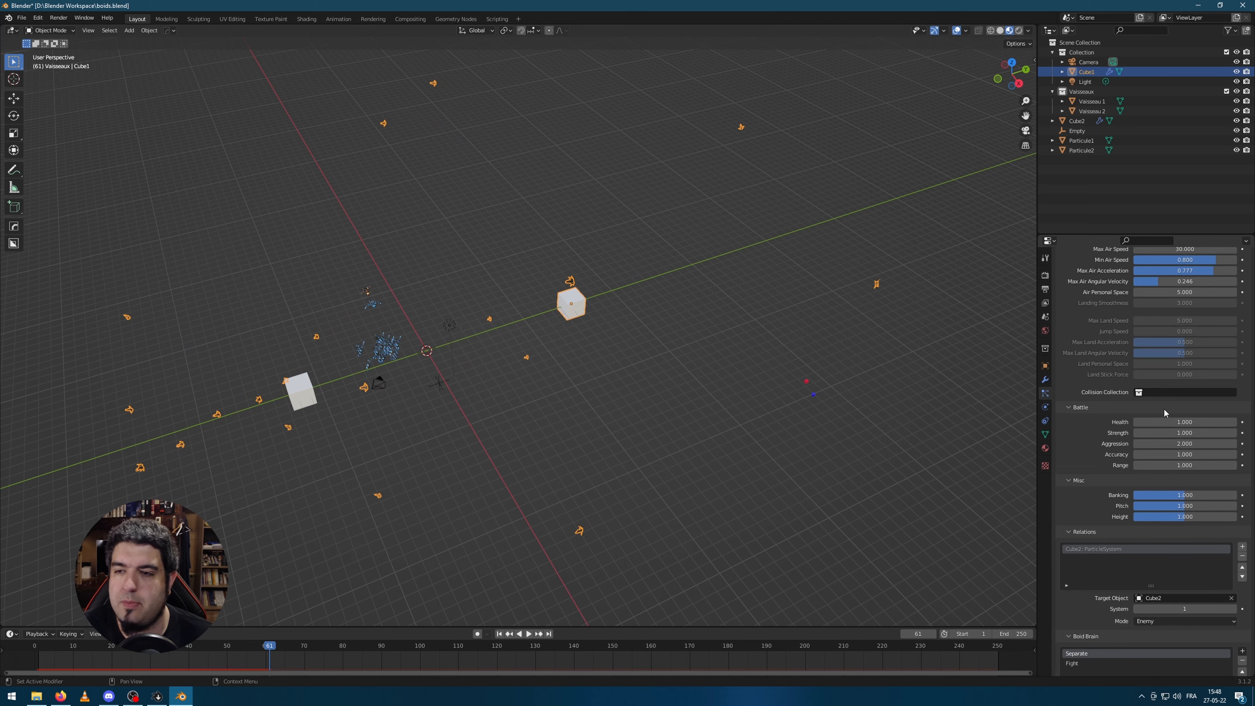
scroll(1163, 412, "up", 2)
left_click(1183, 431)
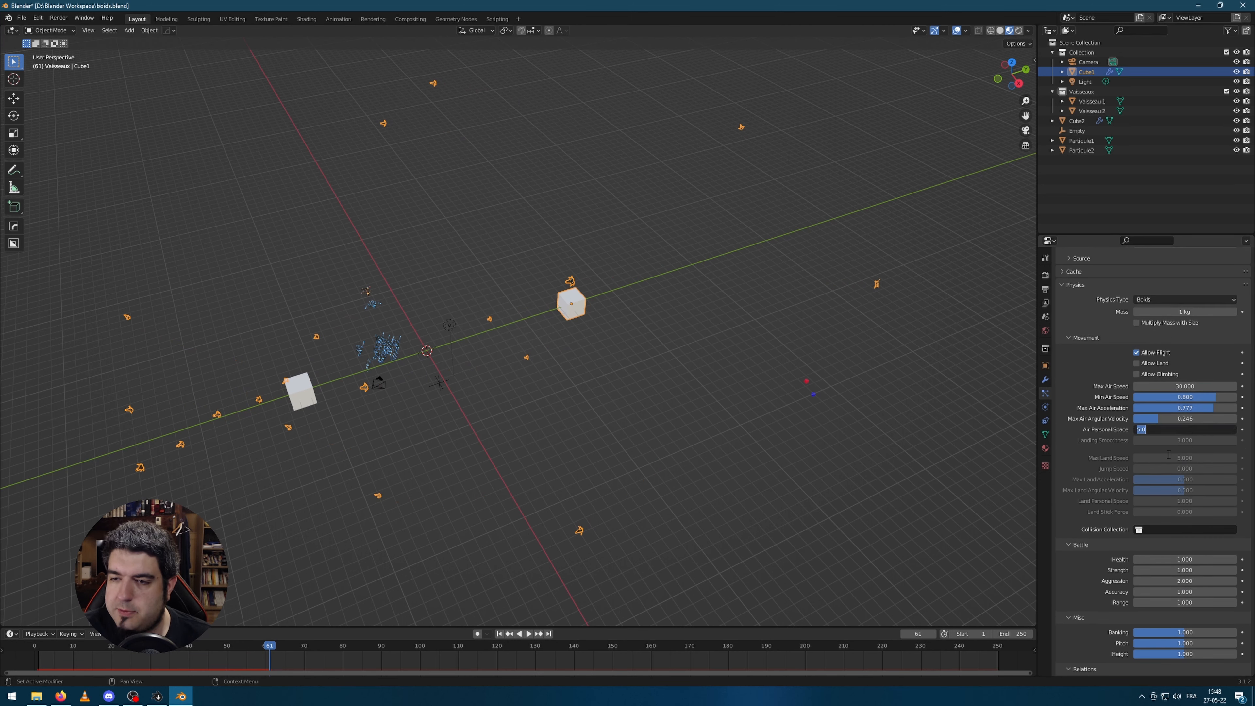
type("1")
key("Return")
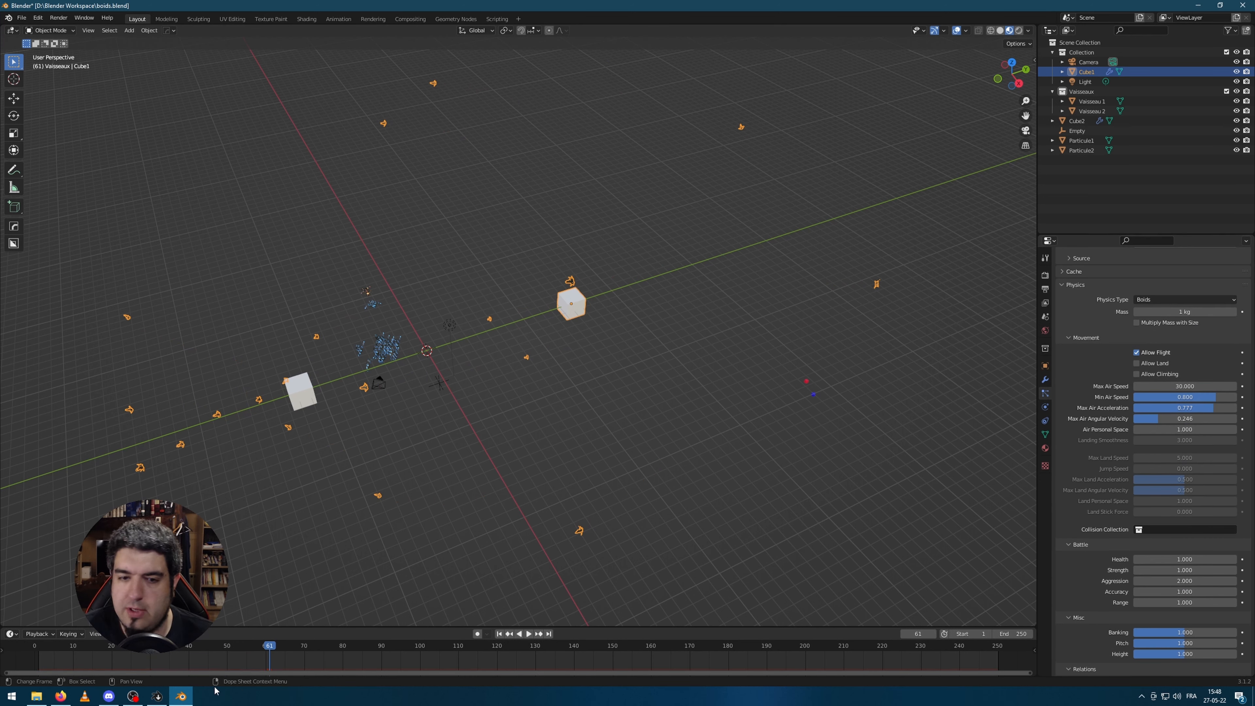
Step: Replay the simulation from the first frame, stop it, and move Cube1 farther away from Cube2 along the Y axis
left_click(499, 634)
key("space")
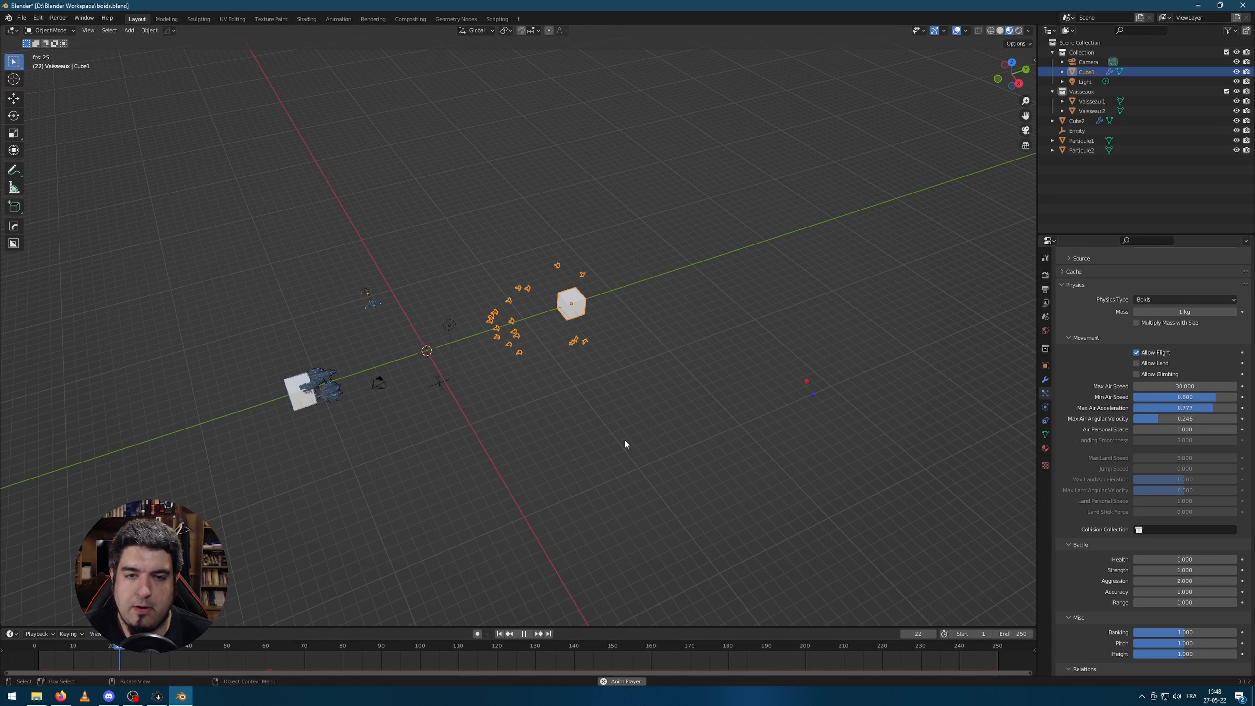
key("space")
key("g")
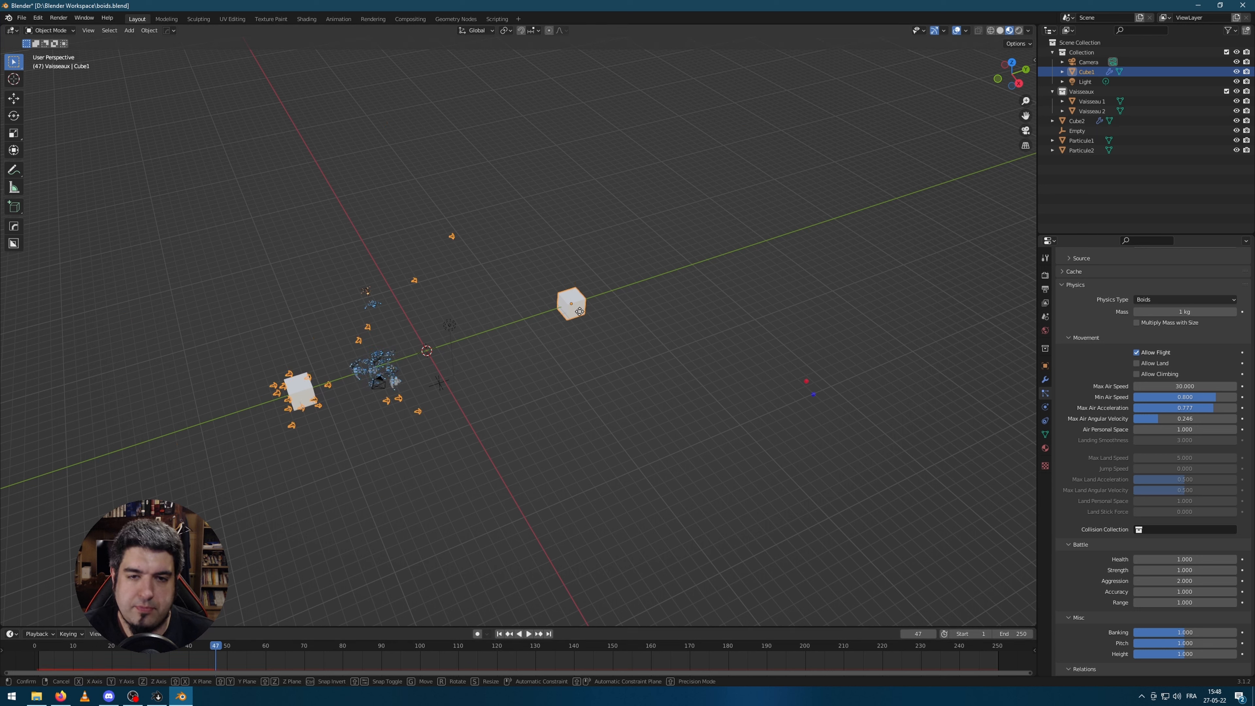
left_click(773, 252)
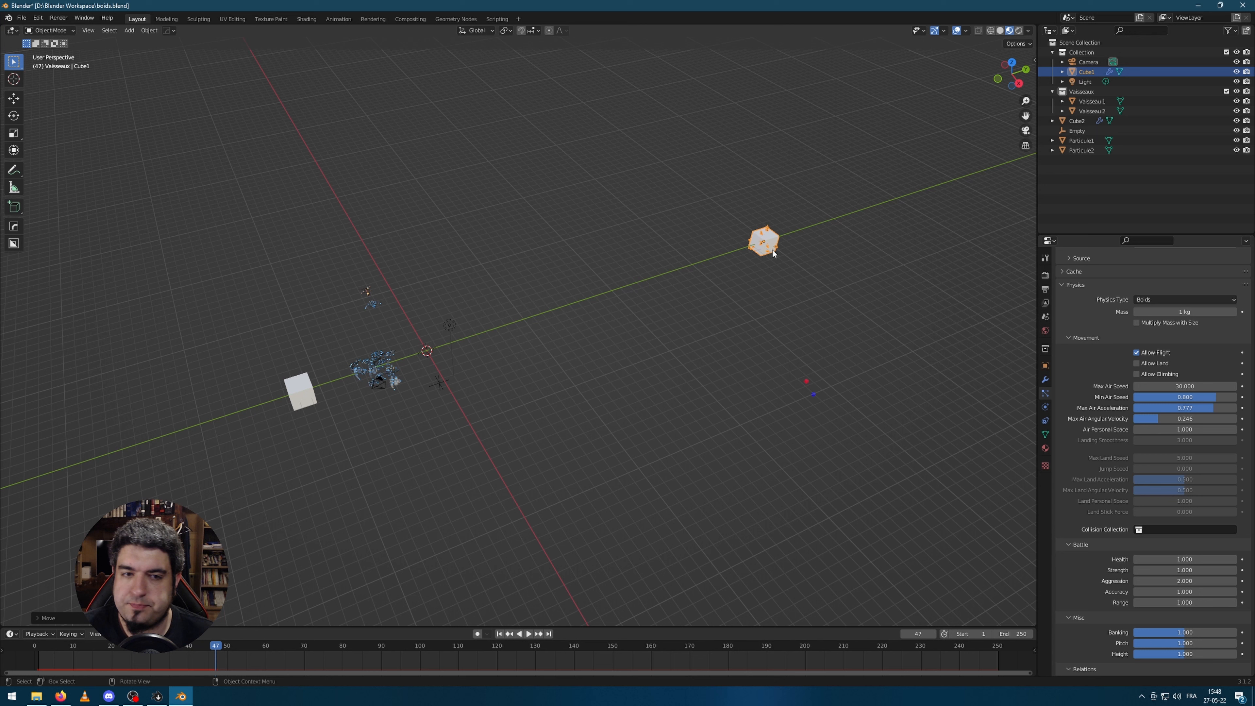
Step: Set the max air speed of Cube2's boids to 30
left_click(301, 388)
scroll(1184, 361, "up", 8)
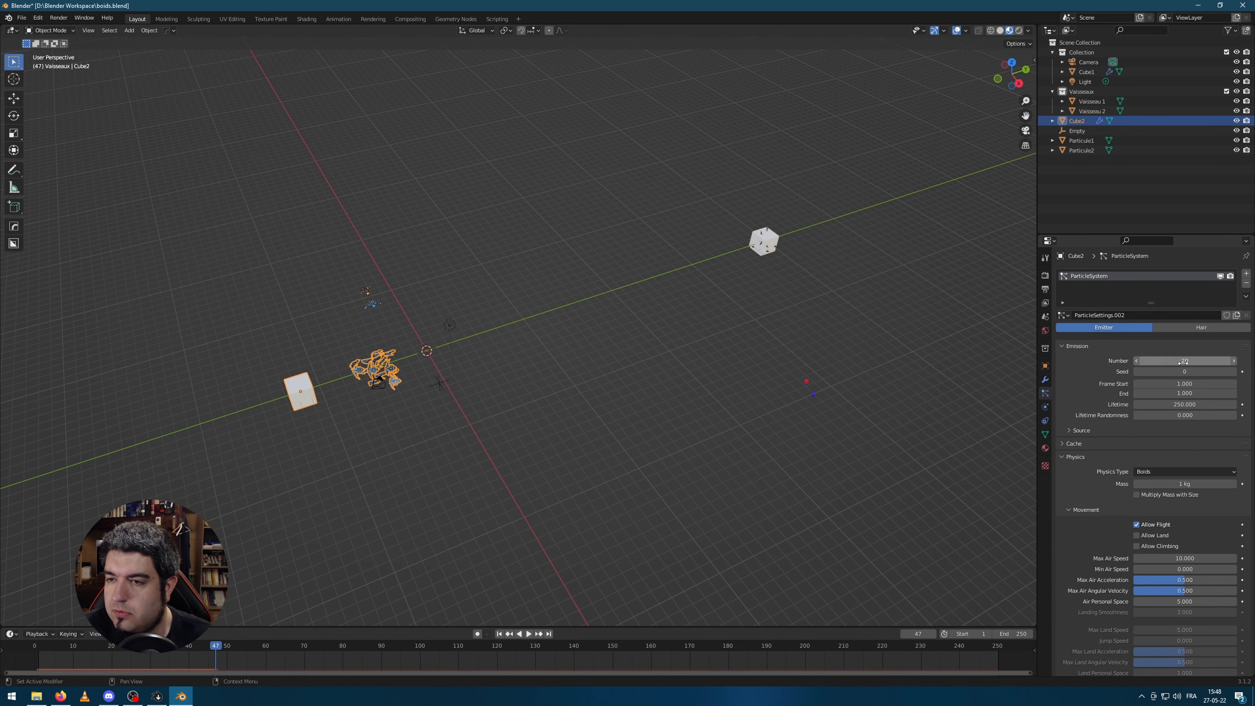
scroll(1184, 416, "down", 5)
left_click(1185, 459)
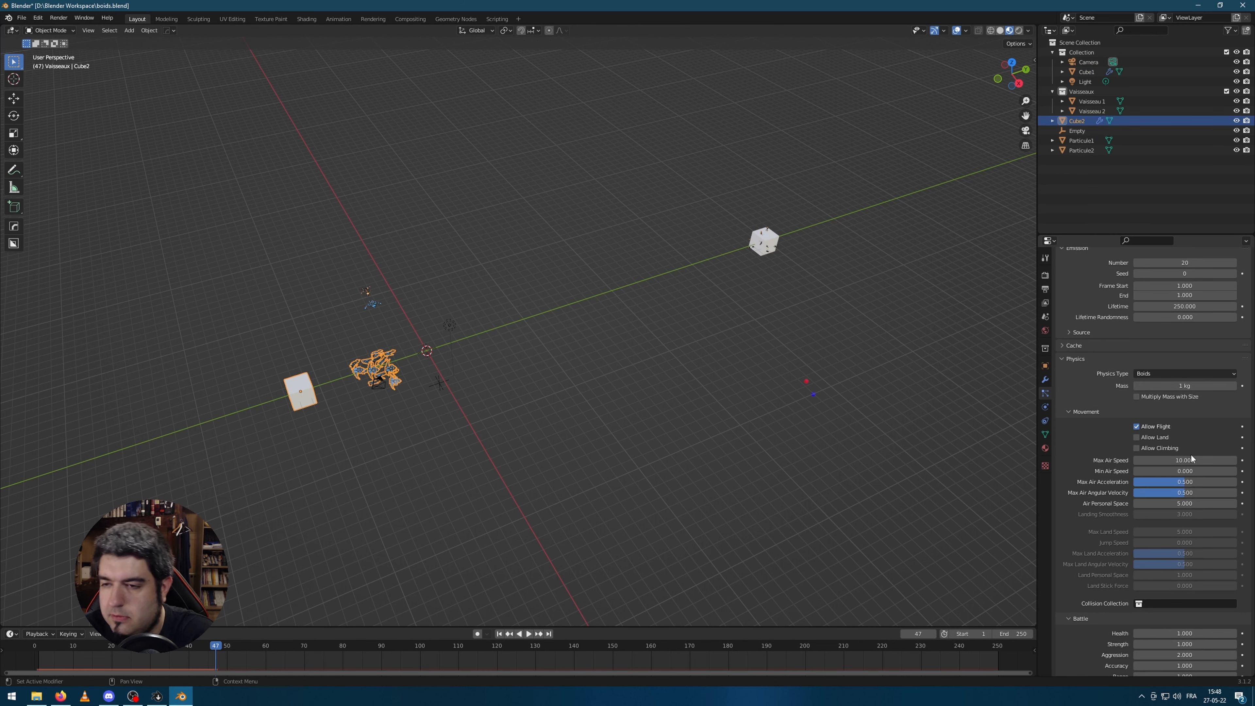
type("30")
key("Return")
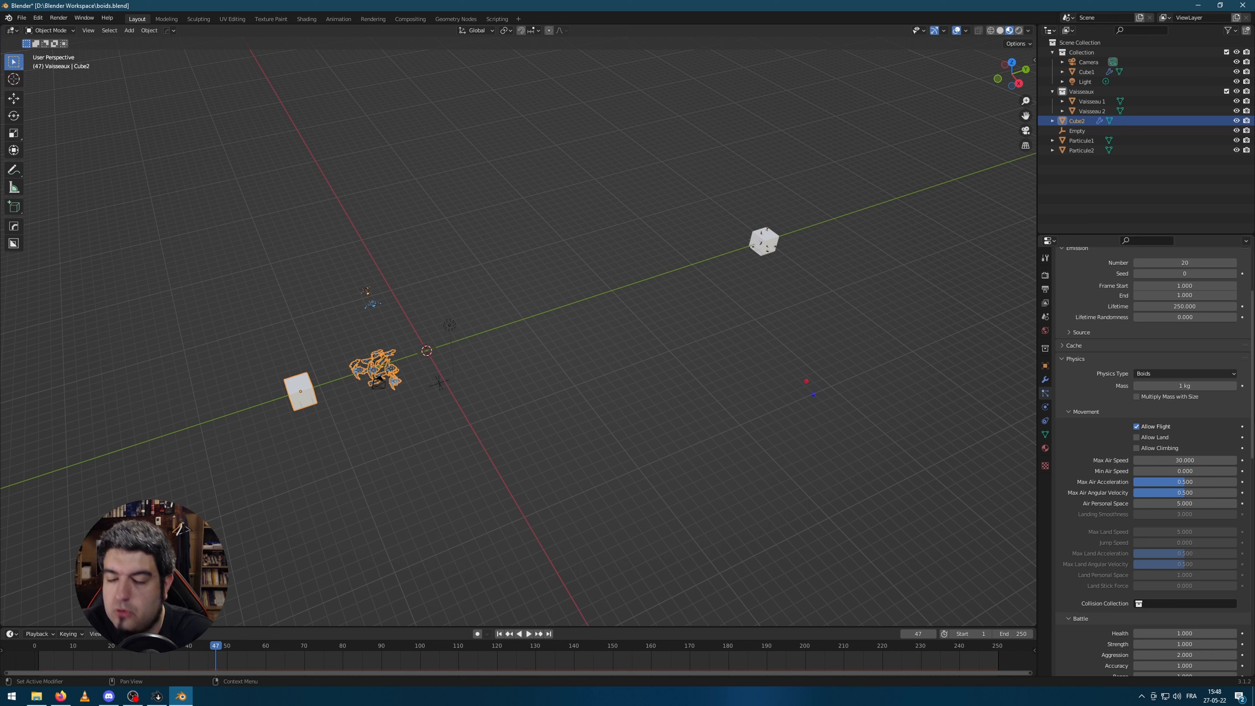
Step: Remove Cube2's existing particle system and add a new one in its place
scroll(1225, 440, "up", 5)
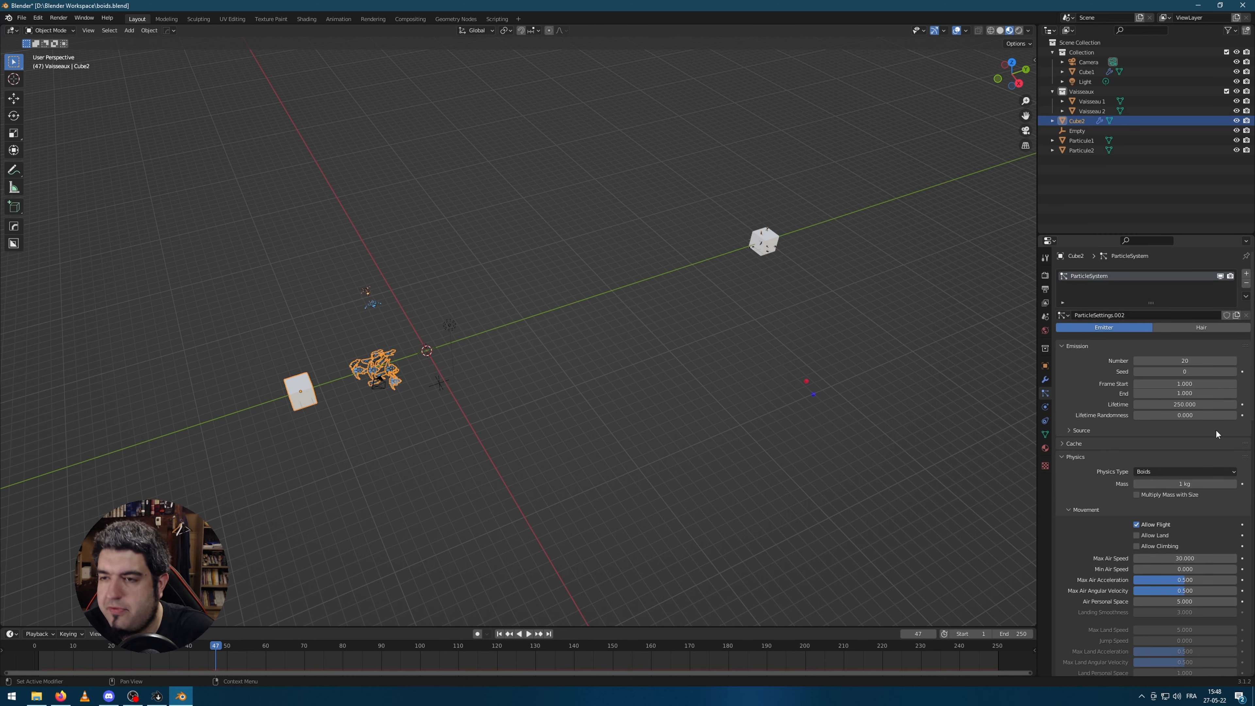
left_click(1245, 284)
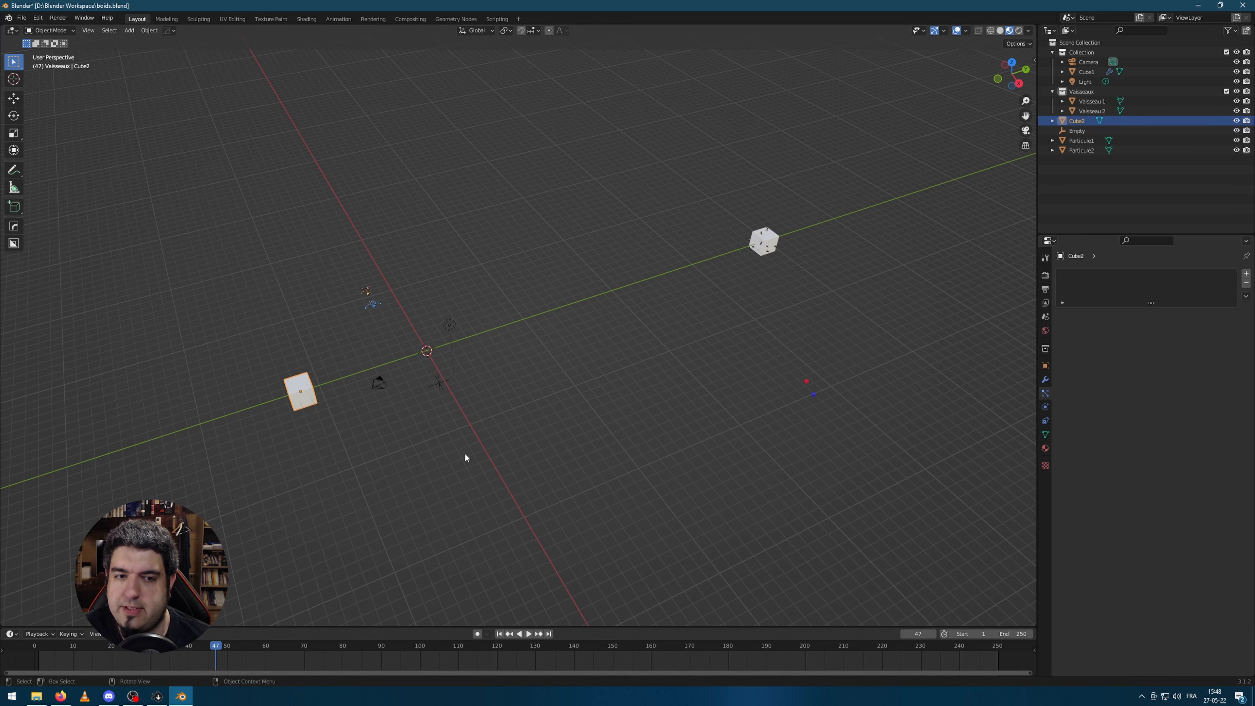
left_click(1245, 274)
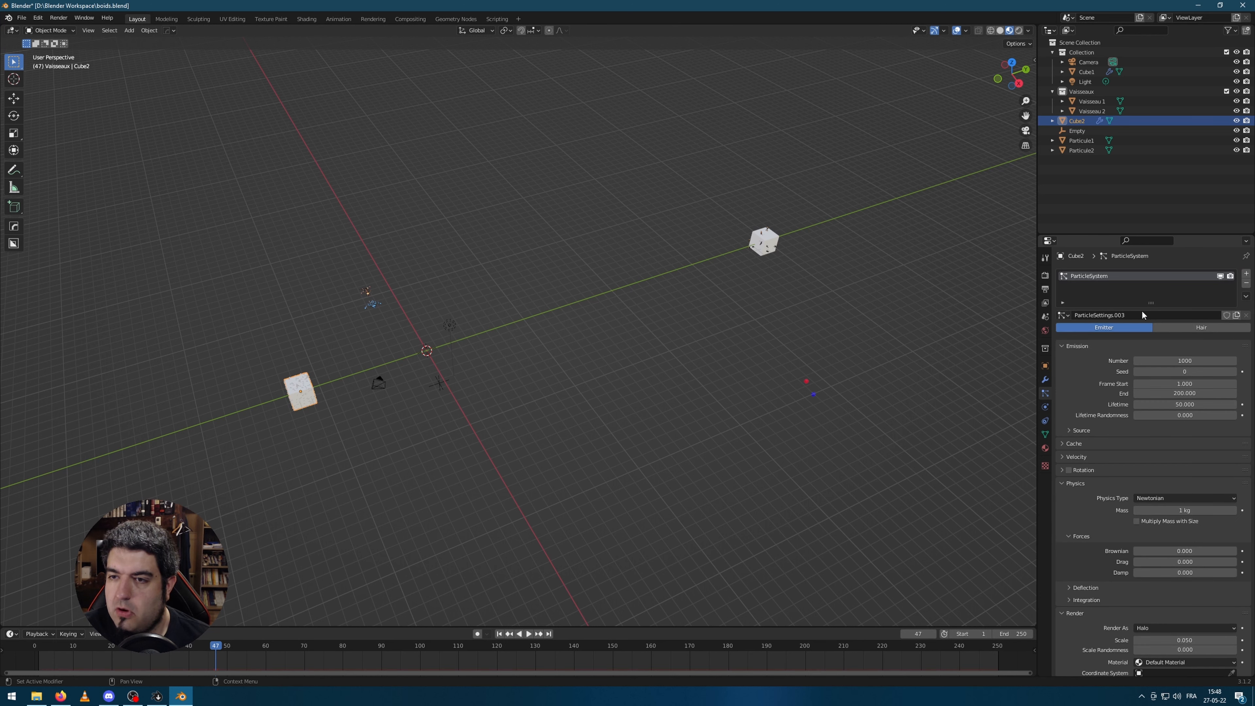
left_click(1063, 315)
Step: Rename Cube1's particle system as ParticleBOIDS1
left_click(756, 241)
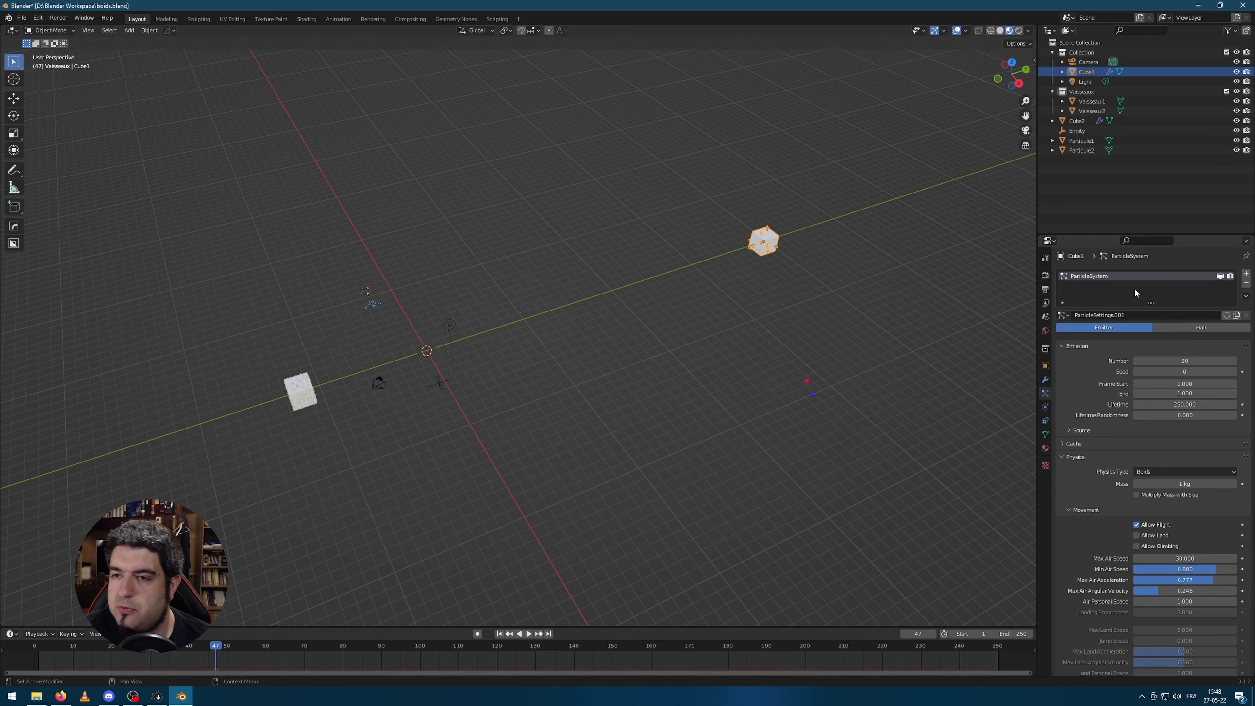
double_click(1110, 279)
type("Pa")
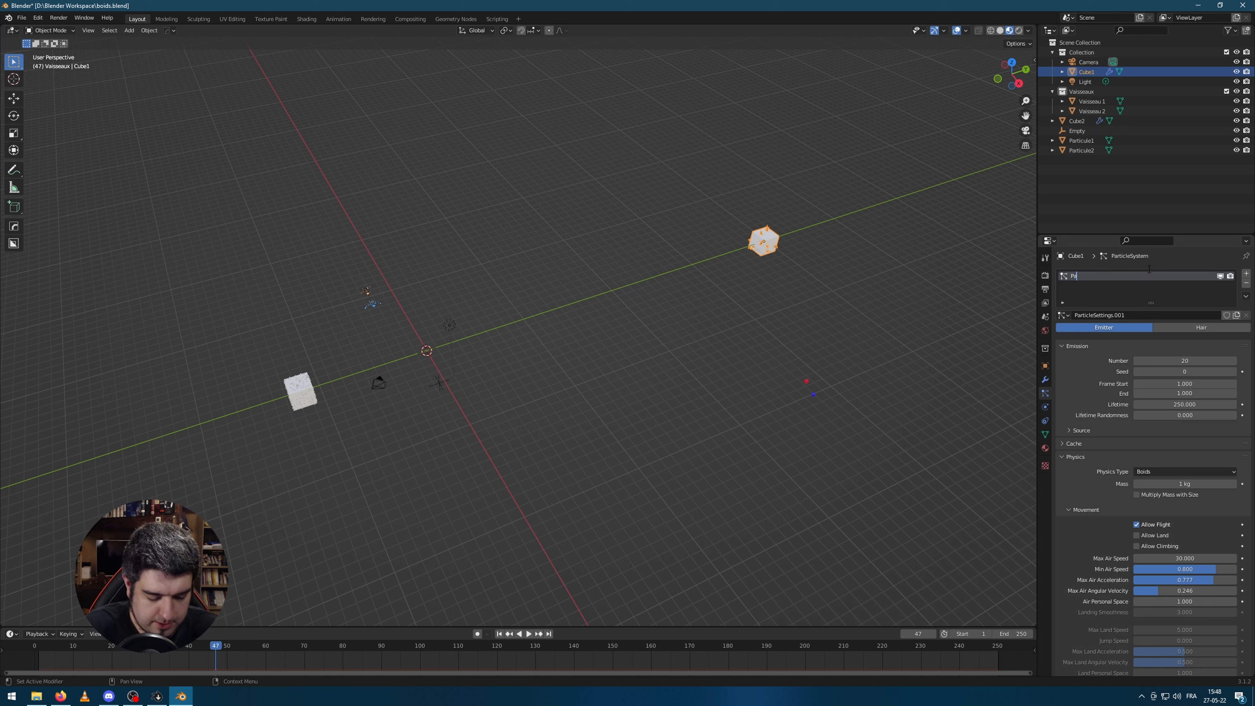
type("rticleBO")
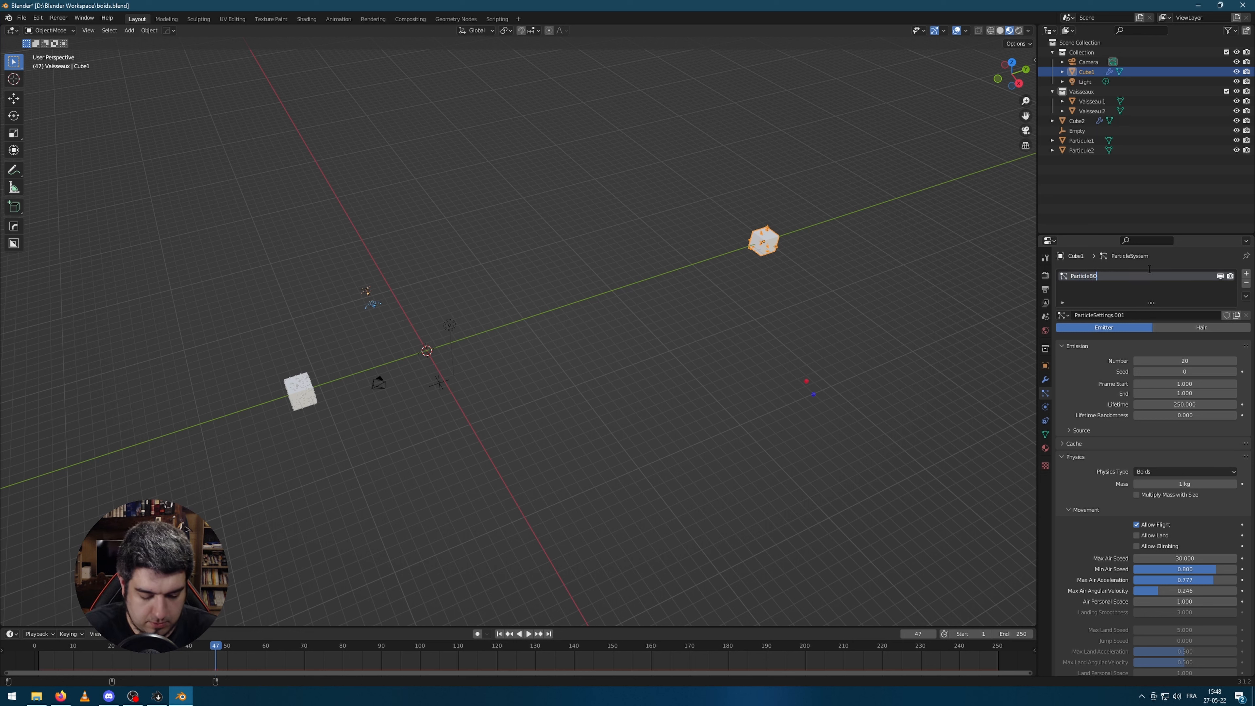
type("IDS1")
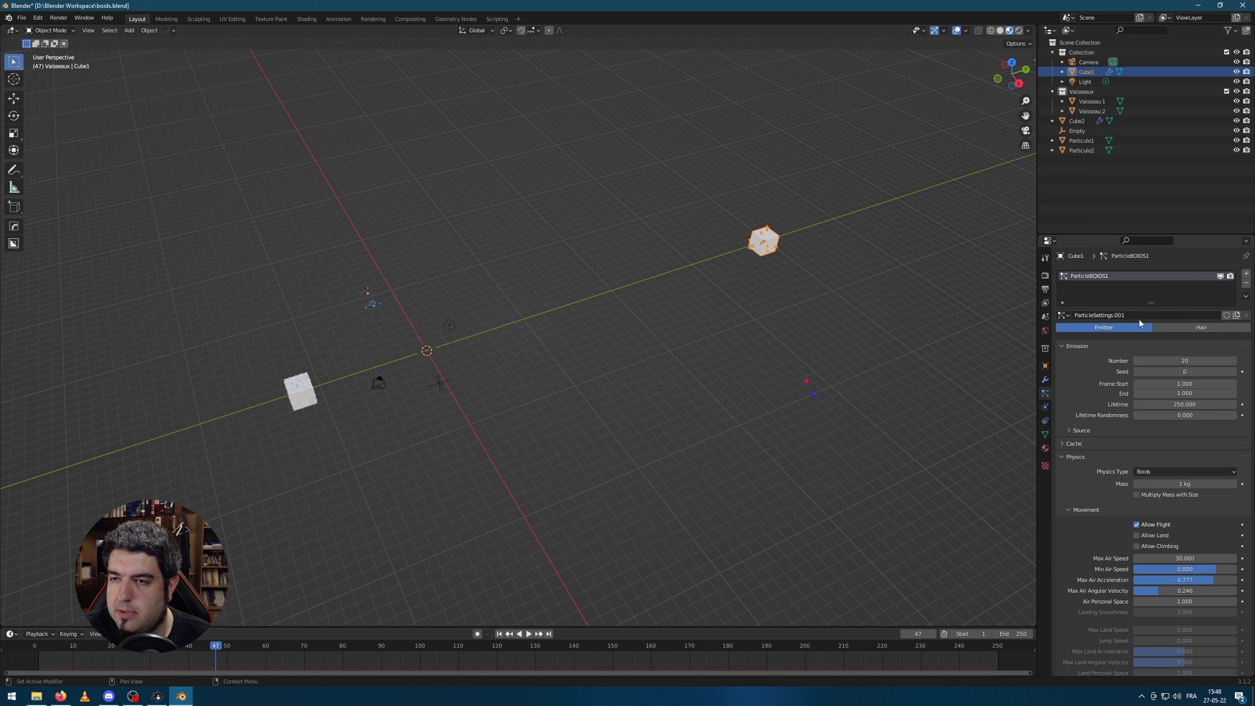
Step: Rename the particle settings used by Cube1 as ParticleBOIDS1
left_click(1136, 318)
type("Pa")
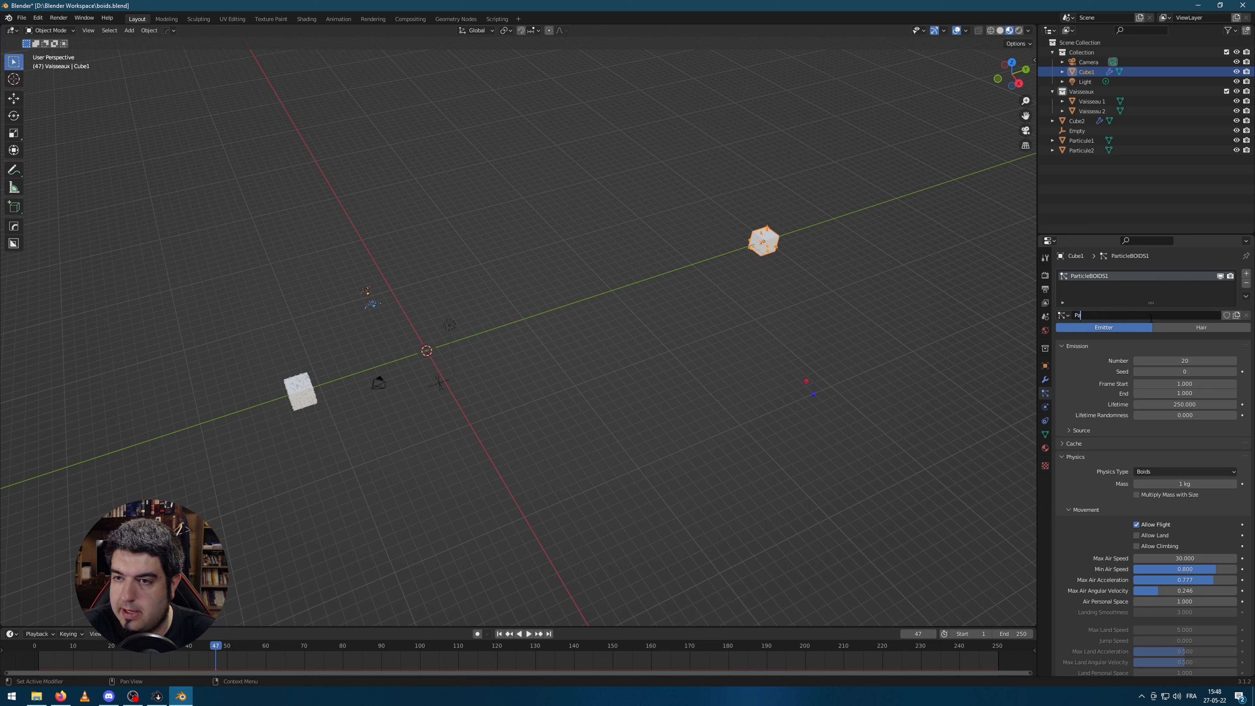
type("rticleBOIDS")
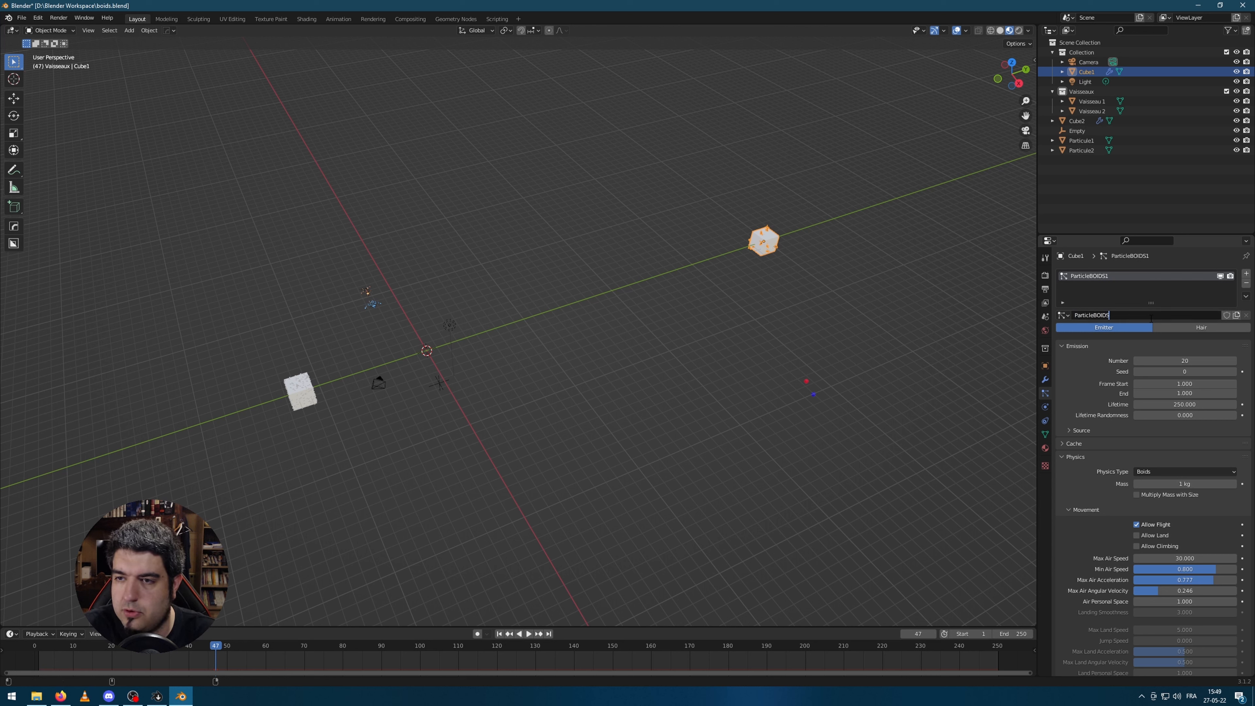
type("1")
key("Return")
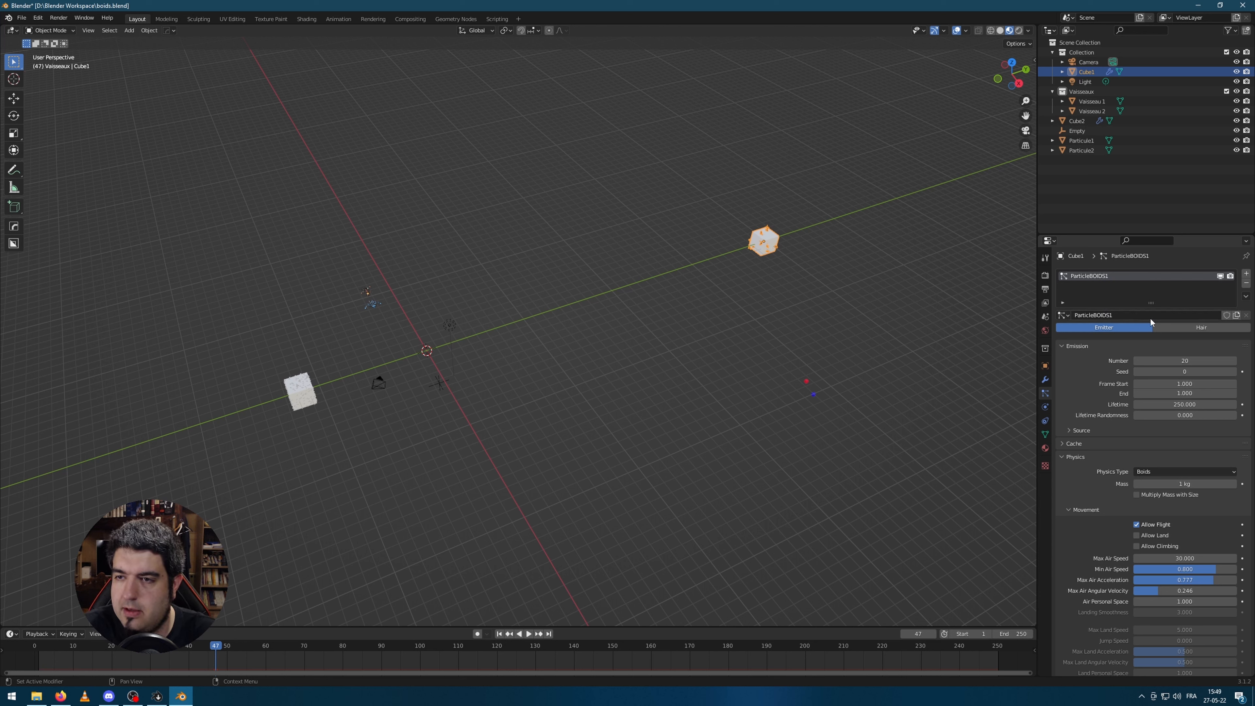
Step: Assign the ParticleBOIDS1 settings to Cube2's new particle system
left_click(300, 388)
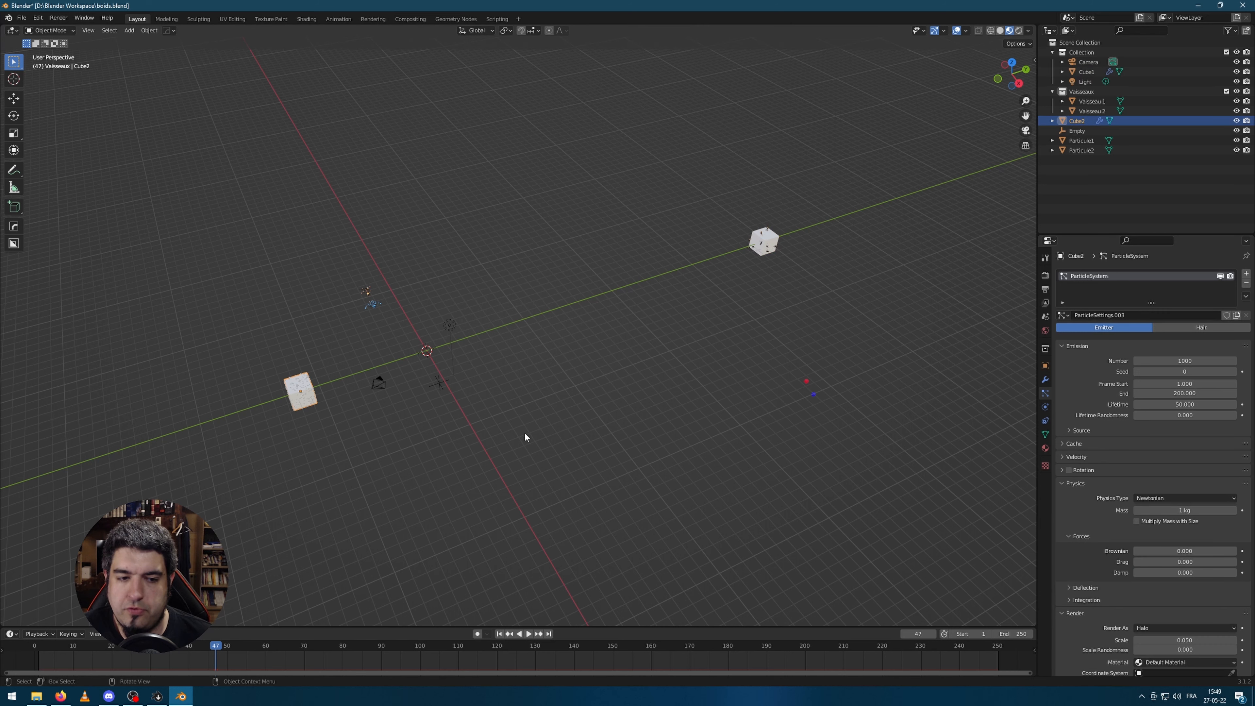
left_click(1065, 316)
left_click(1086, 331)
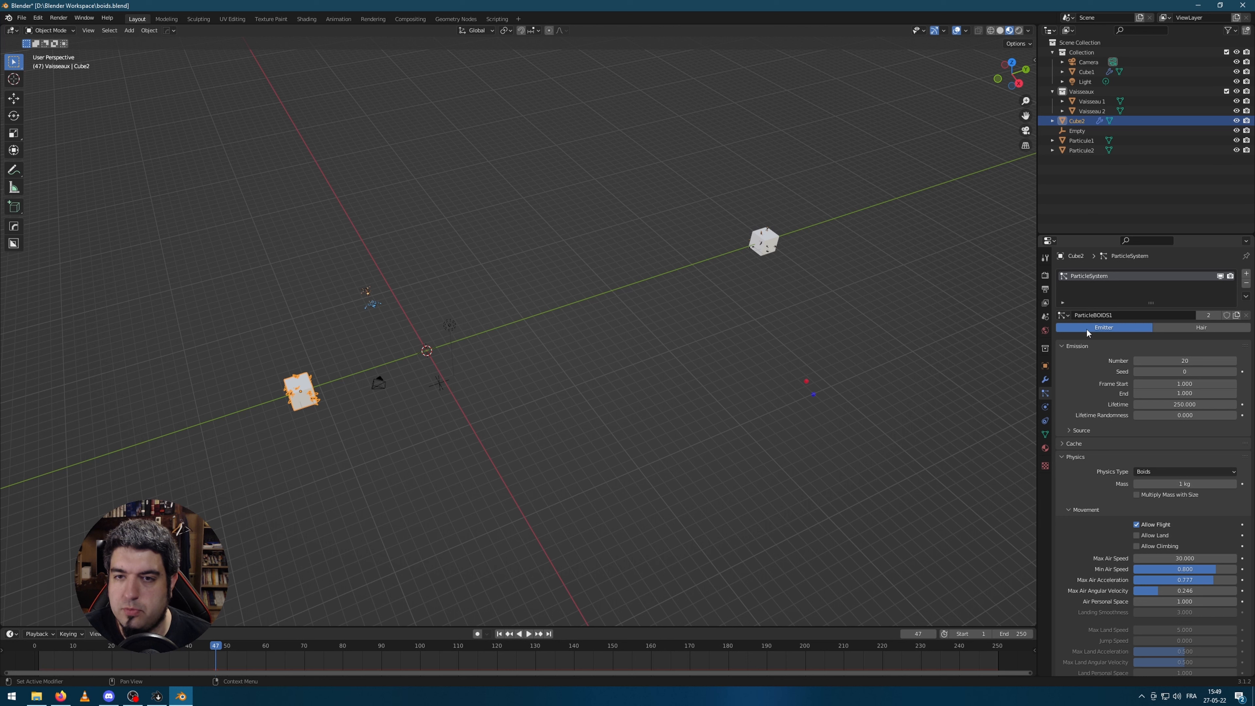
Step: Make an independent copy of the particle settings on Cube2 and name it ParticleBOIDS2
left_click(1236, 315)
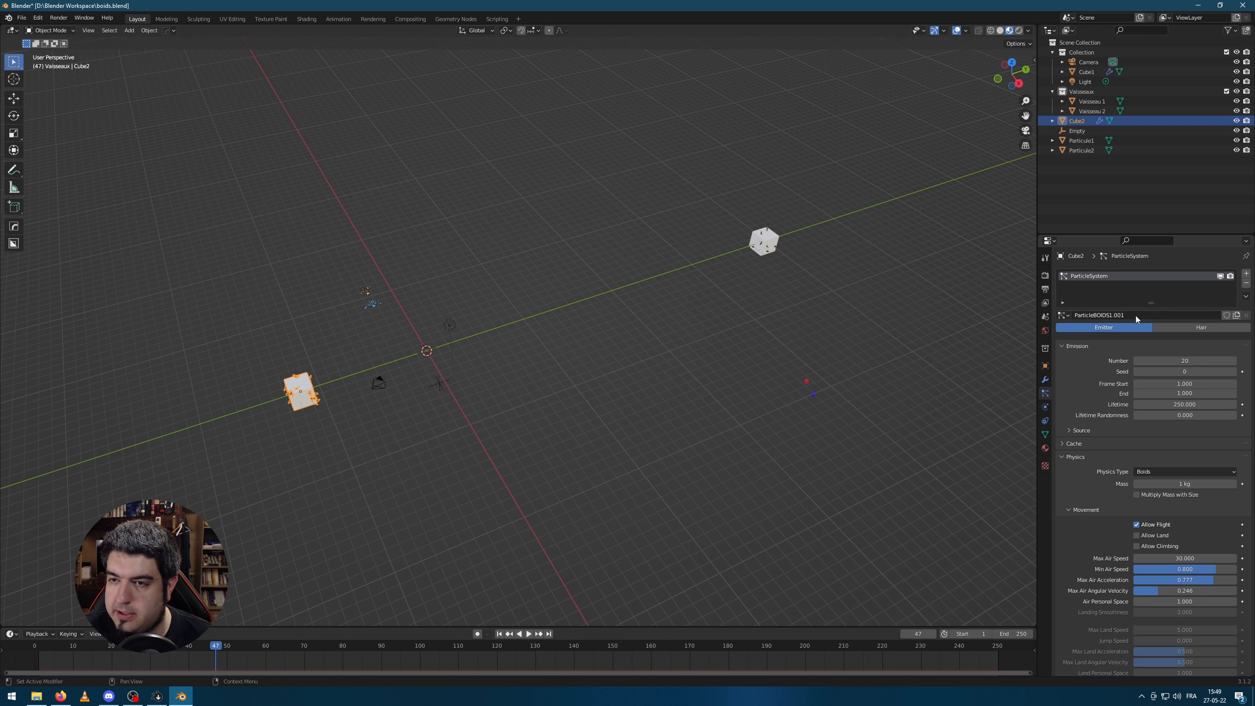
left_click(1122, 315)
type("2")
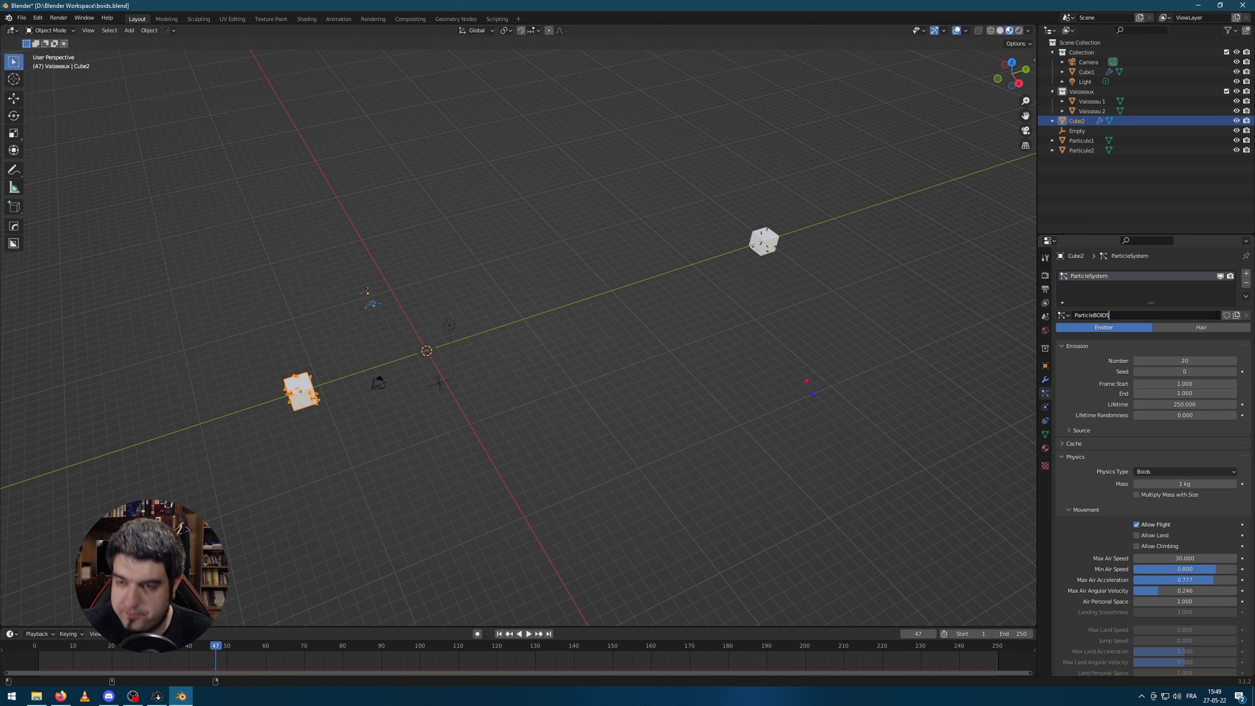
key("Return")
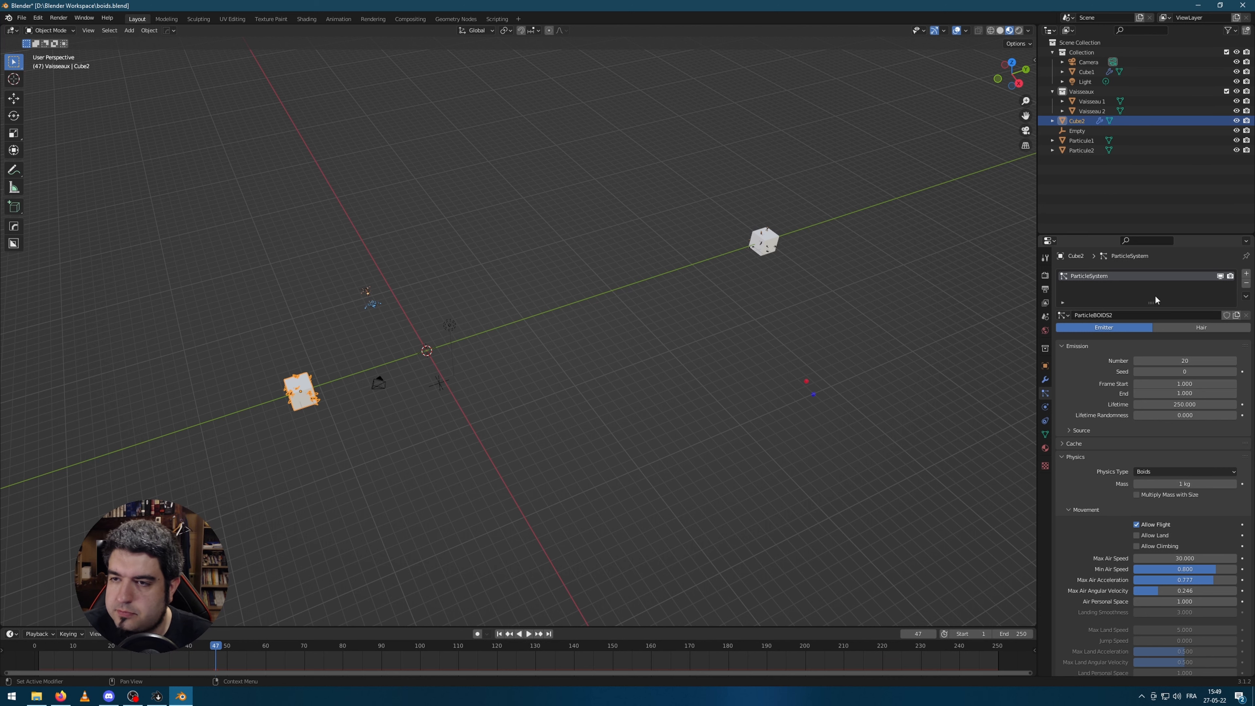
Step: Rename Cube2's particle system as ParticleBOIDS2
scroll(336, 454, "up", 2)
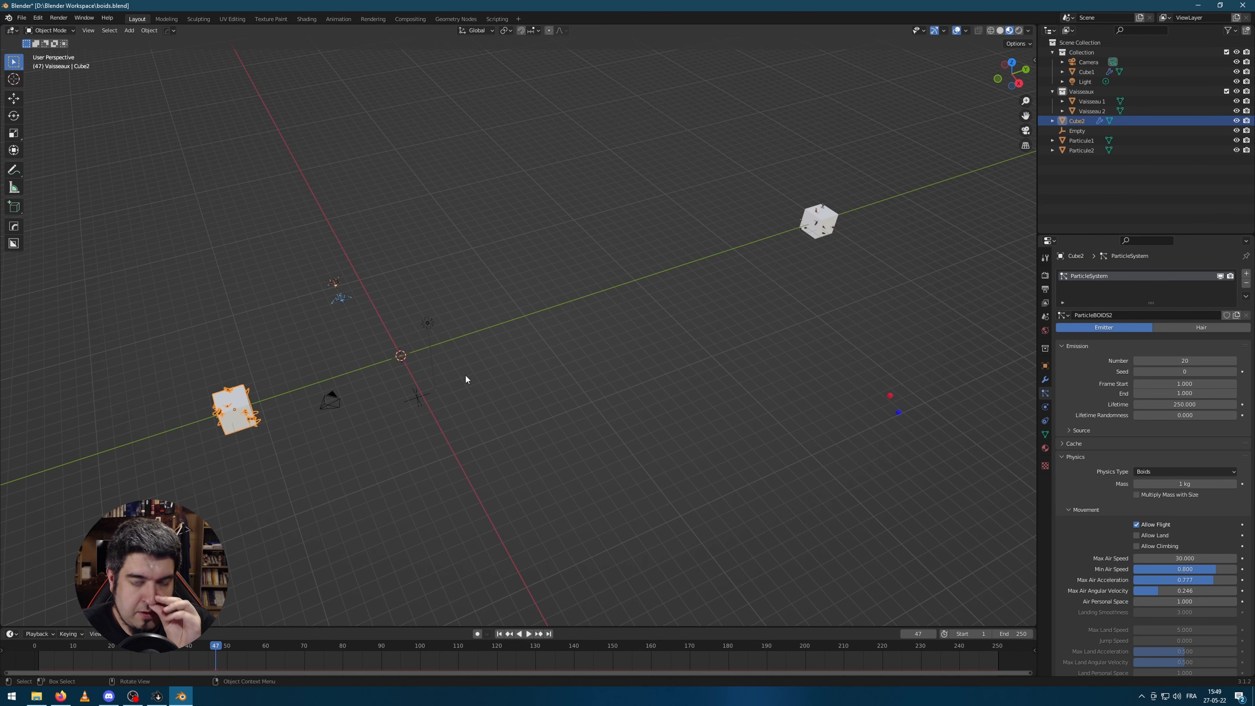
double_click(1112, 277)
type("Pa")
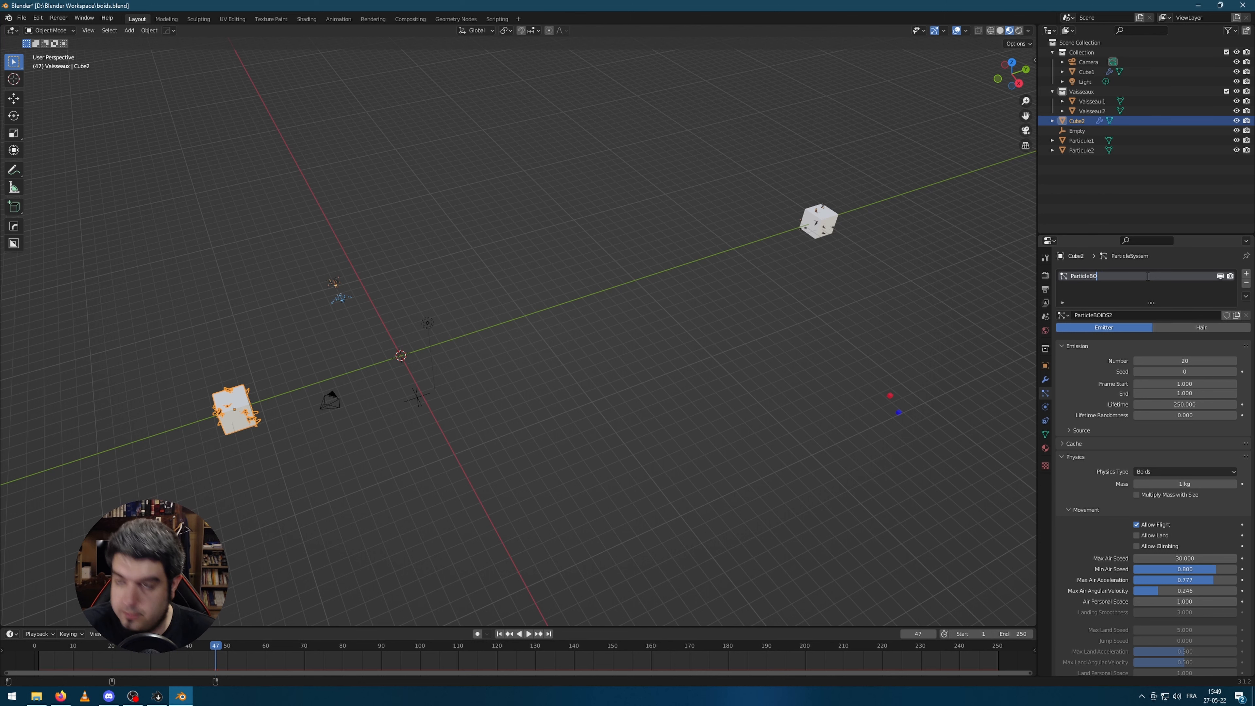
key("Return")
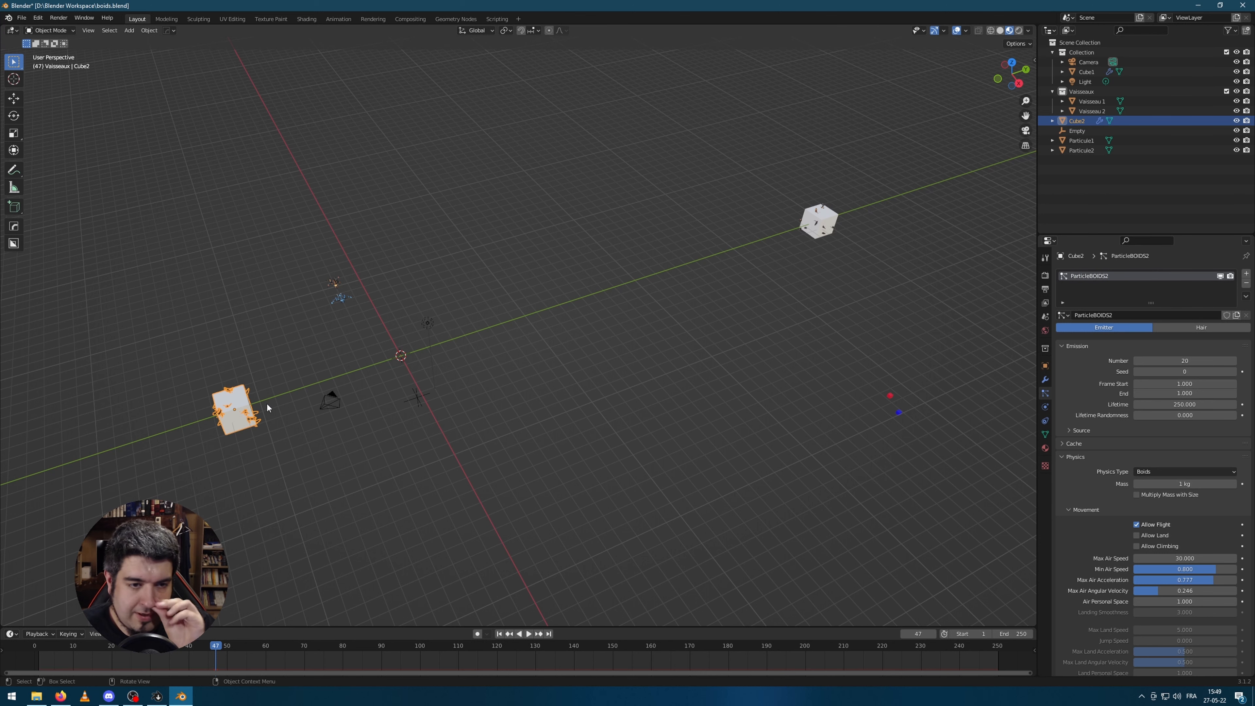
Step: Add a boids relation to Cube2 with mode Enemy and Cube1 as target object, and check Cube1's matching relation
scroll(266, 402, "up", 1)
middle_click_drag(226, 434, 393, 391, "shift")
scroll(402, 363, "up", 2)
scroll(995, 219, "down", 3)
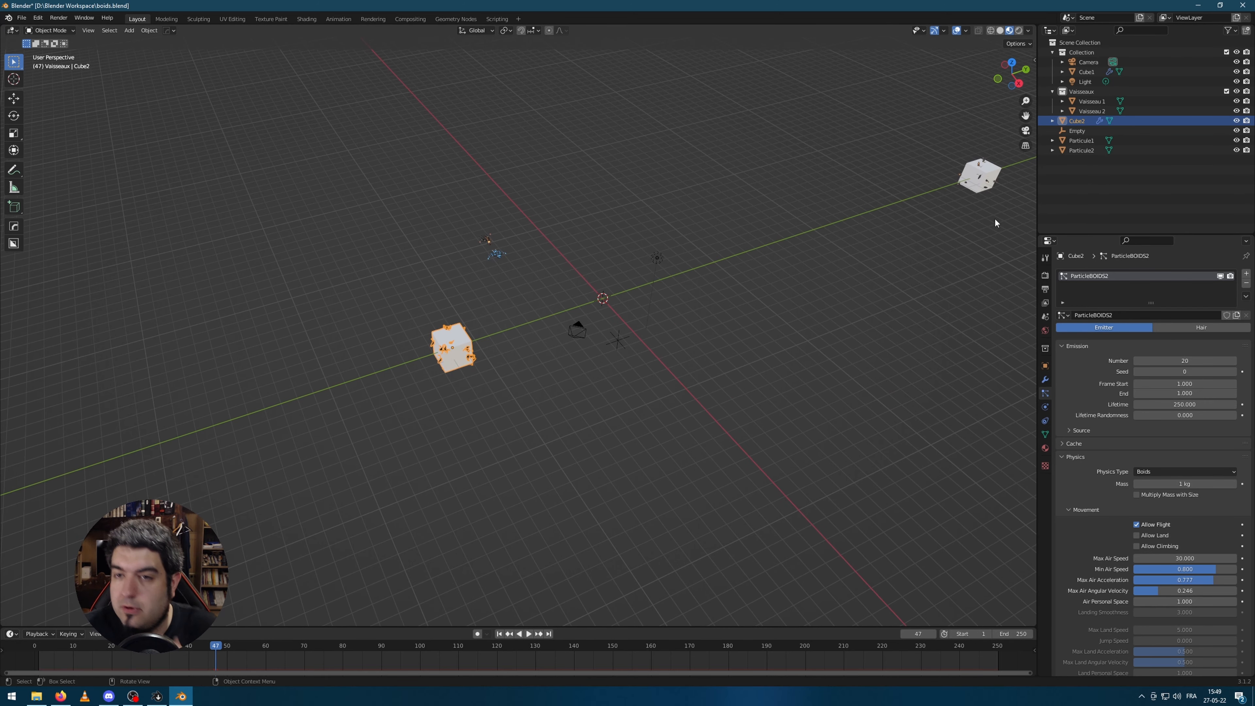
scroll(1156, 446, "down", 15)
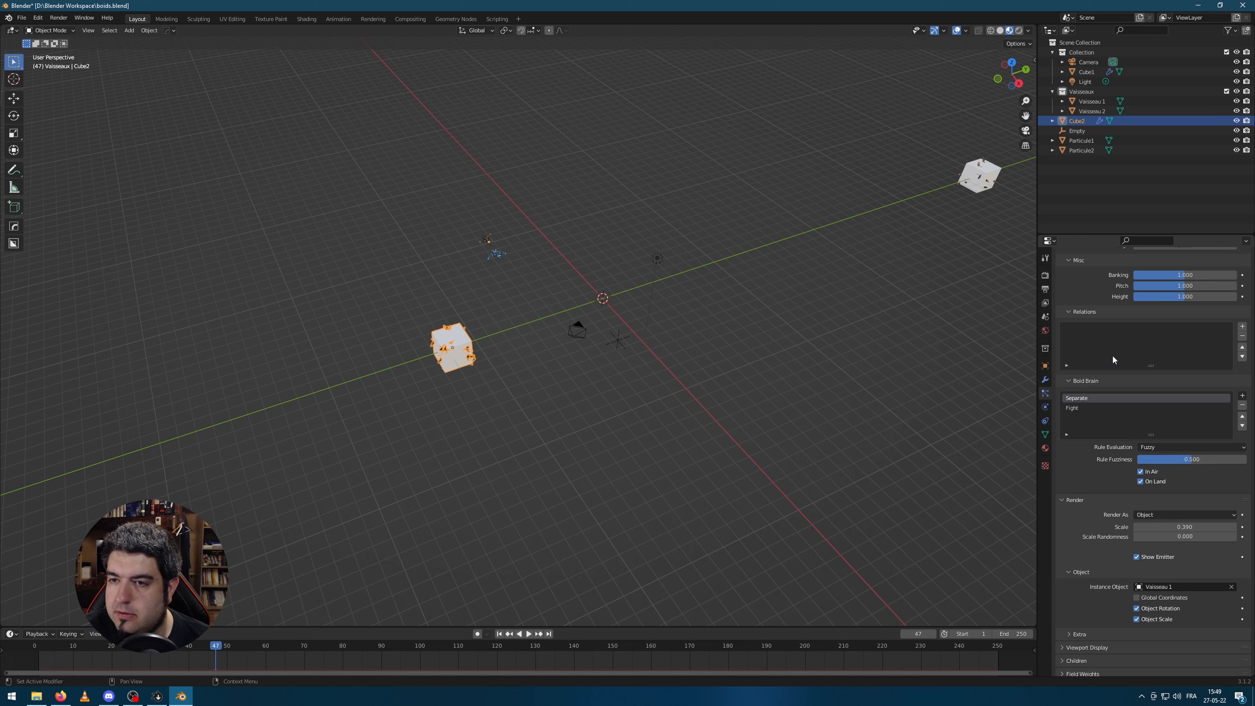
left_click(1242, 326)
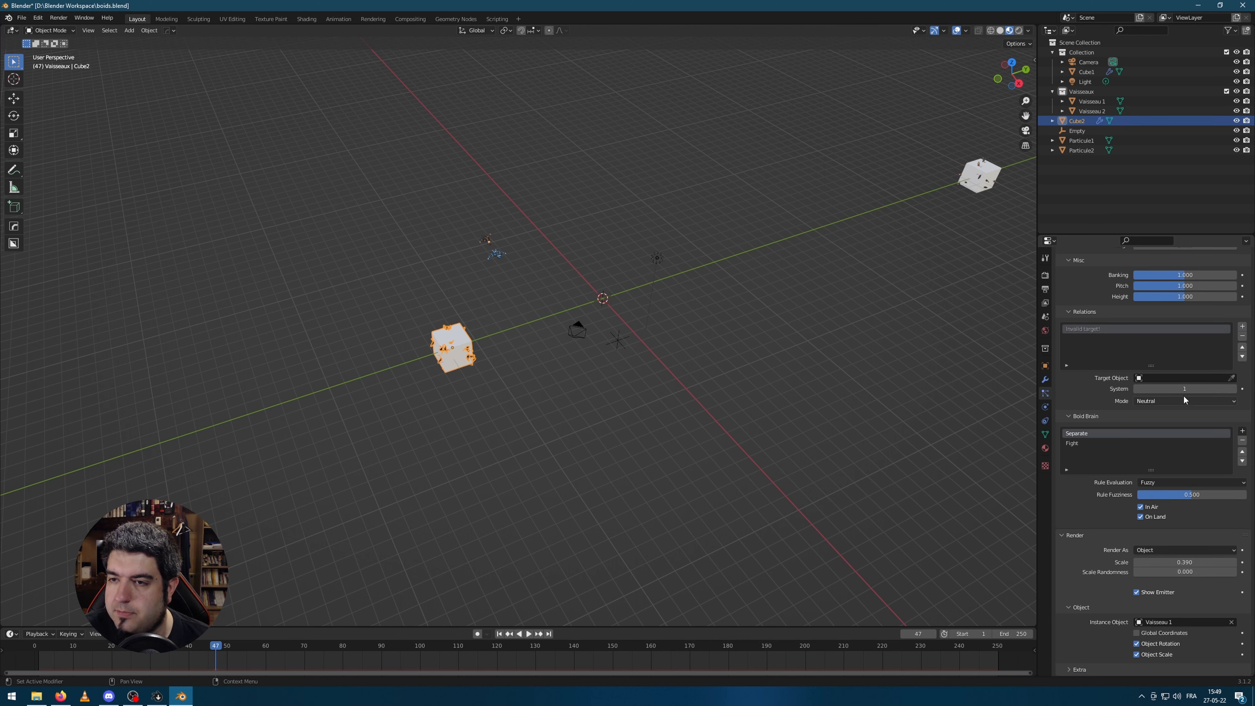
left_click(1201, 401)
left_click(1151, 434)
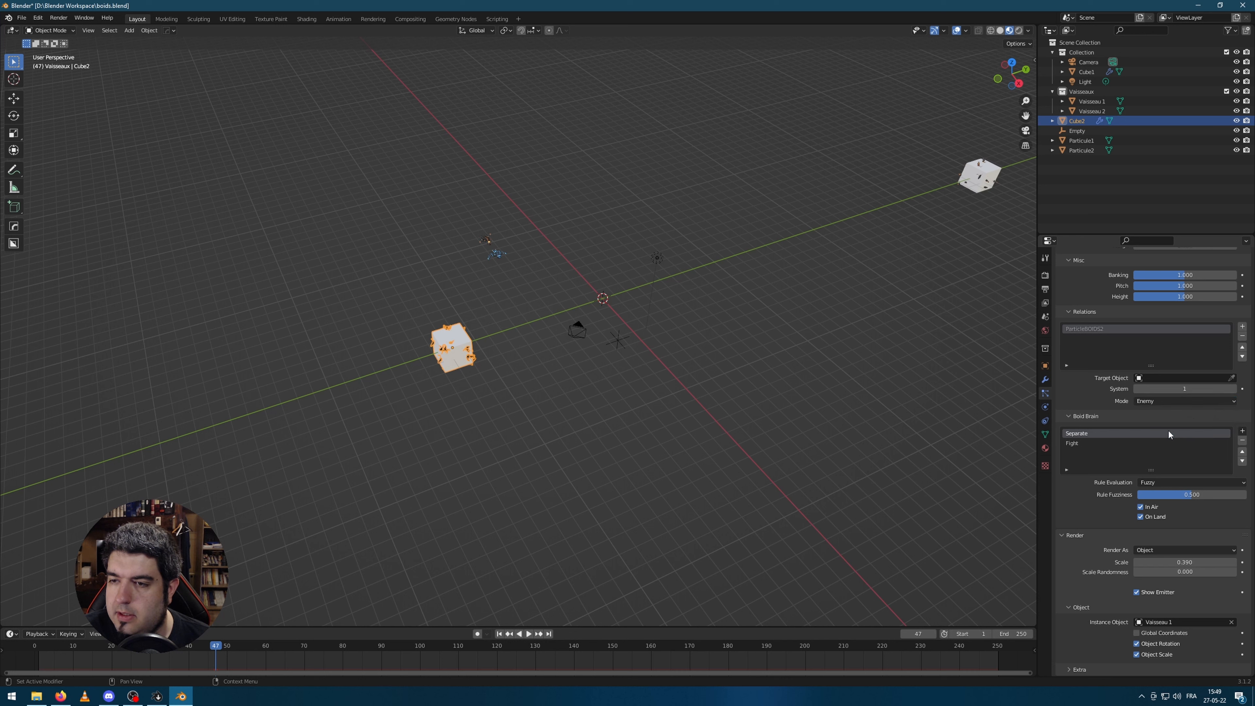
left_click(1231, 378)
left_click(986, 171)
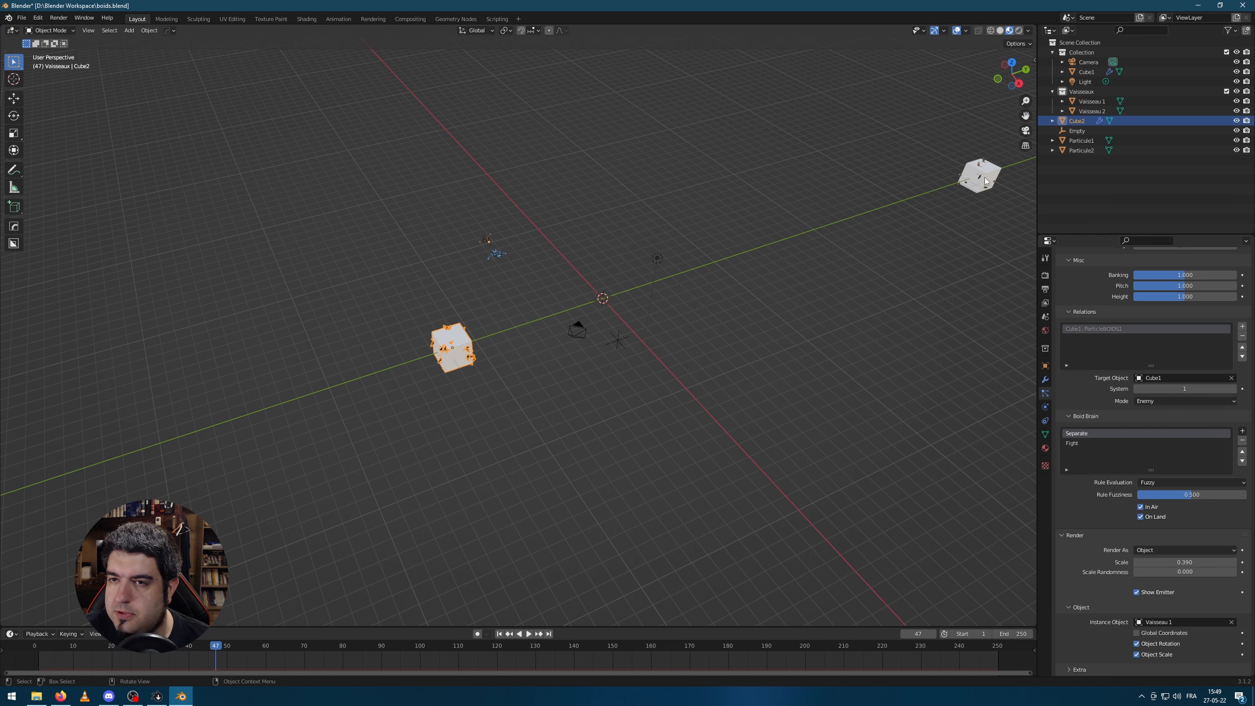
left_click(983, 179)
left_click(909, 275)
left_click(991, 166)
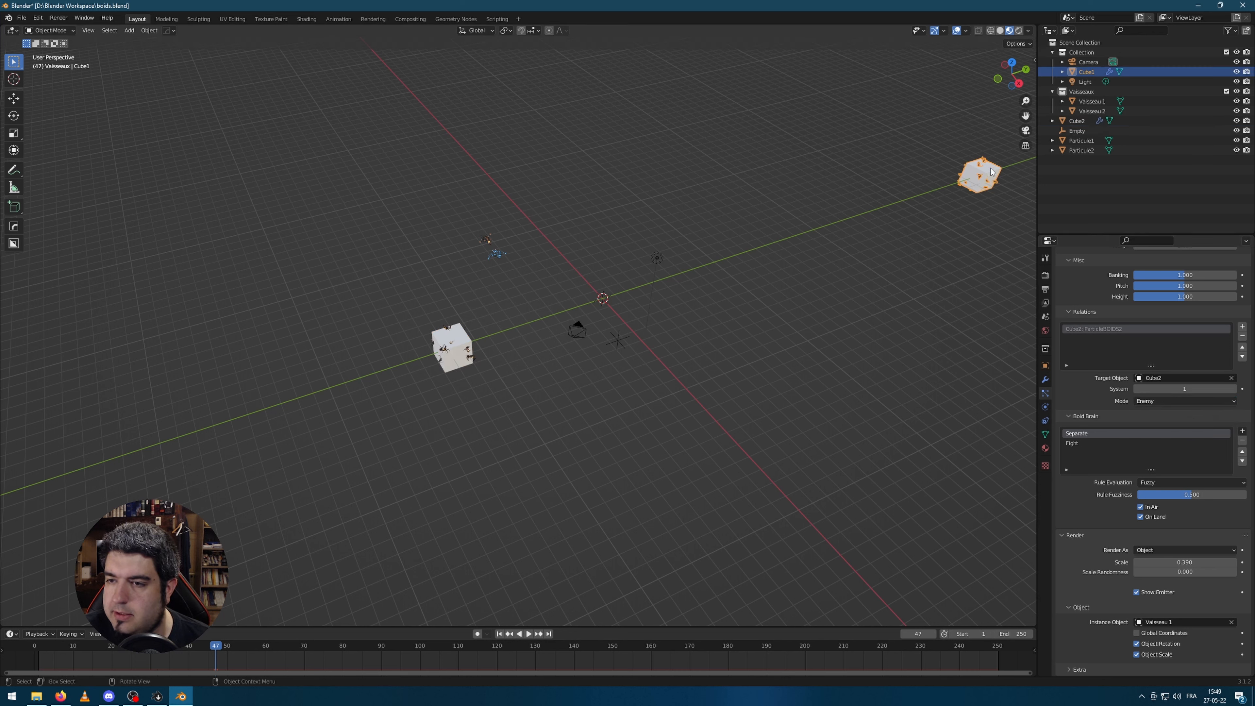
Step: Set the rendered instance object of Cube2's particles to Vaisseau 2
left_click(450, 361)
scroll(1131, 494, "down", 5)
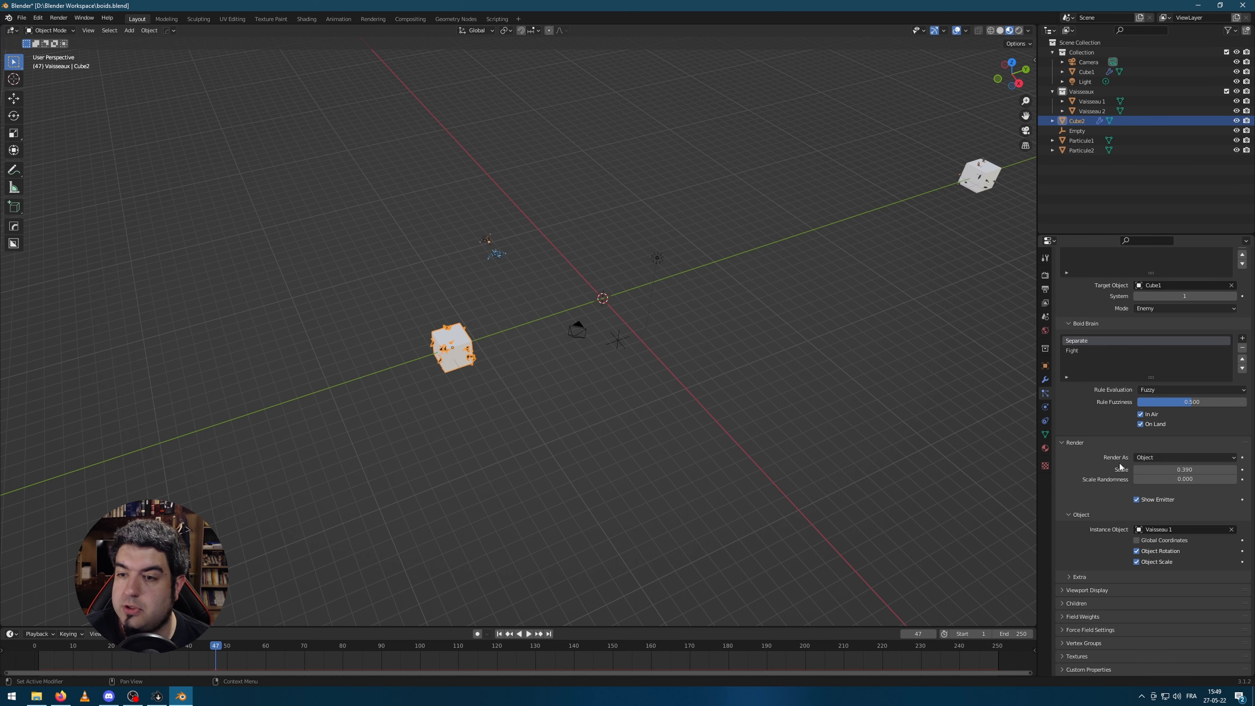
left_click(1182, 532)
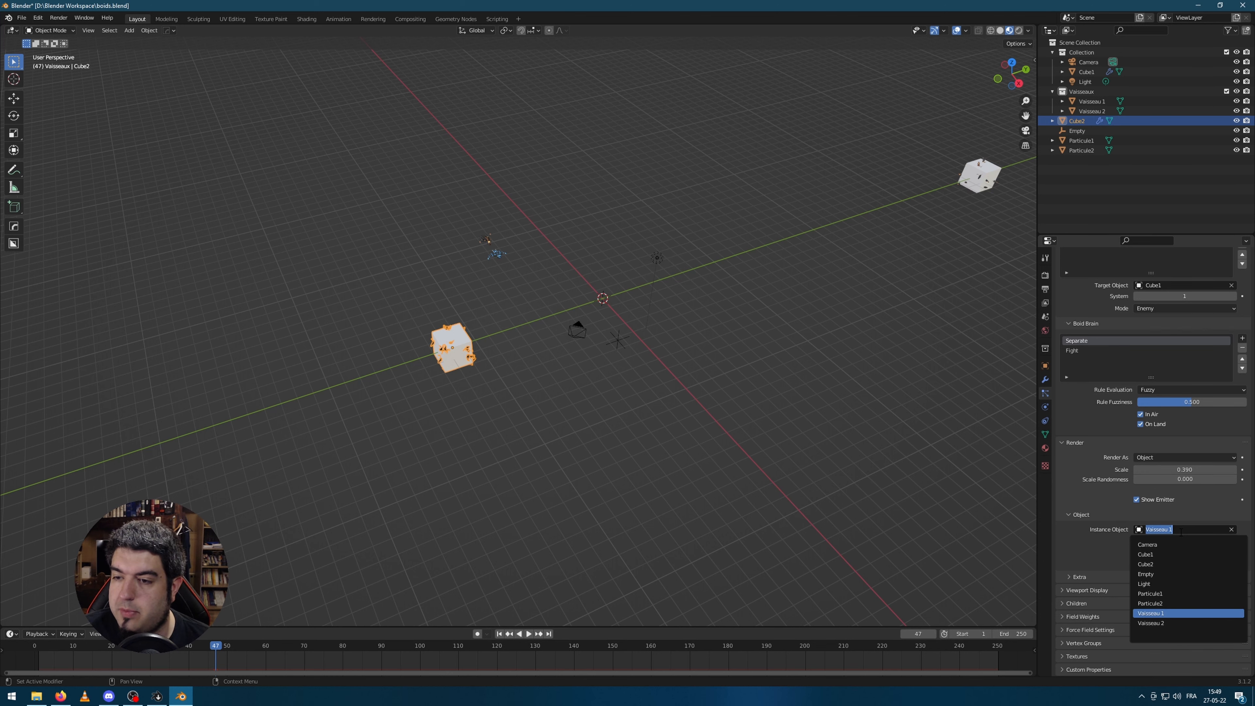
left_click(1163, 622)
scroll(643, 358, "up", 8)
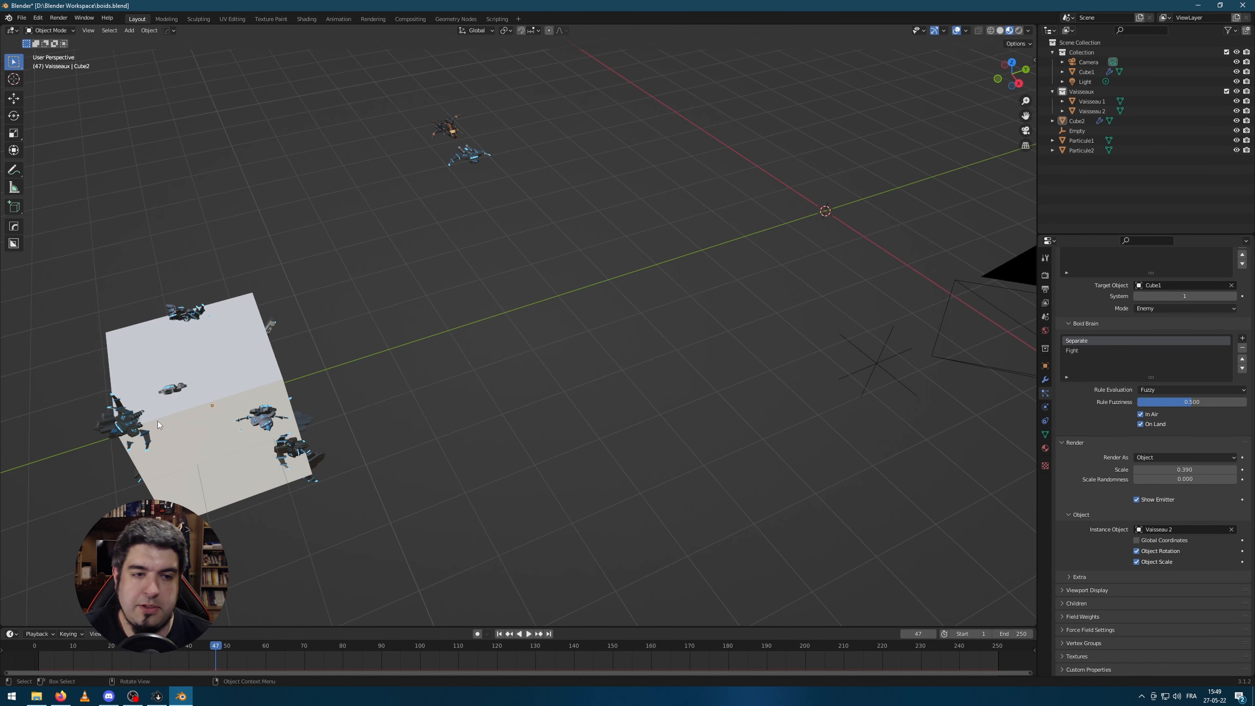
Step: Move the two source ships, Vaisseau 1 and Vaisseau 2, together along the horizontal plane, far away from the emitter cubes
scroll(207, 411, "down", 5)
middle_click_drag(868, 290, 717, 373, "shift")
left_click_drag(304, 218, 476, 305)
scroll(483, 302, "down", 8)
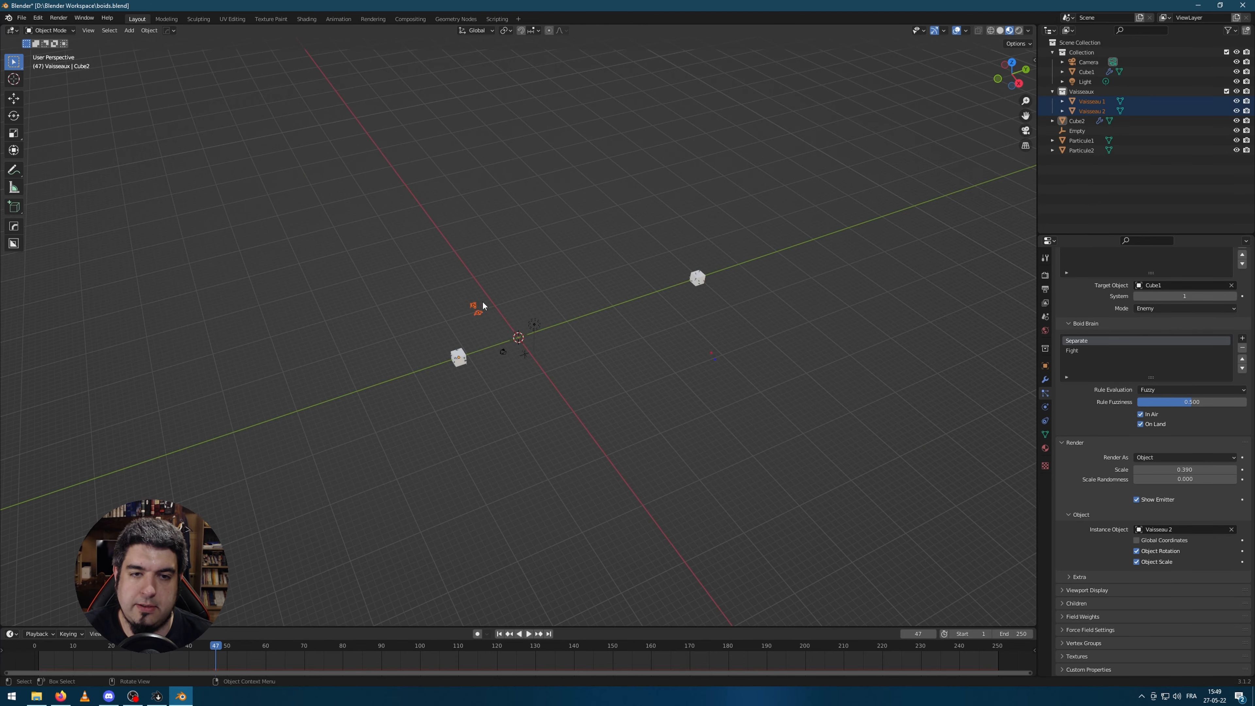
key("g")
key("shift+z")
left_click(100, 223)
left_click(545, 354)
scroll(543, 353, "up", 4)
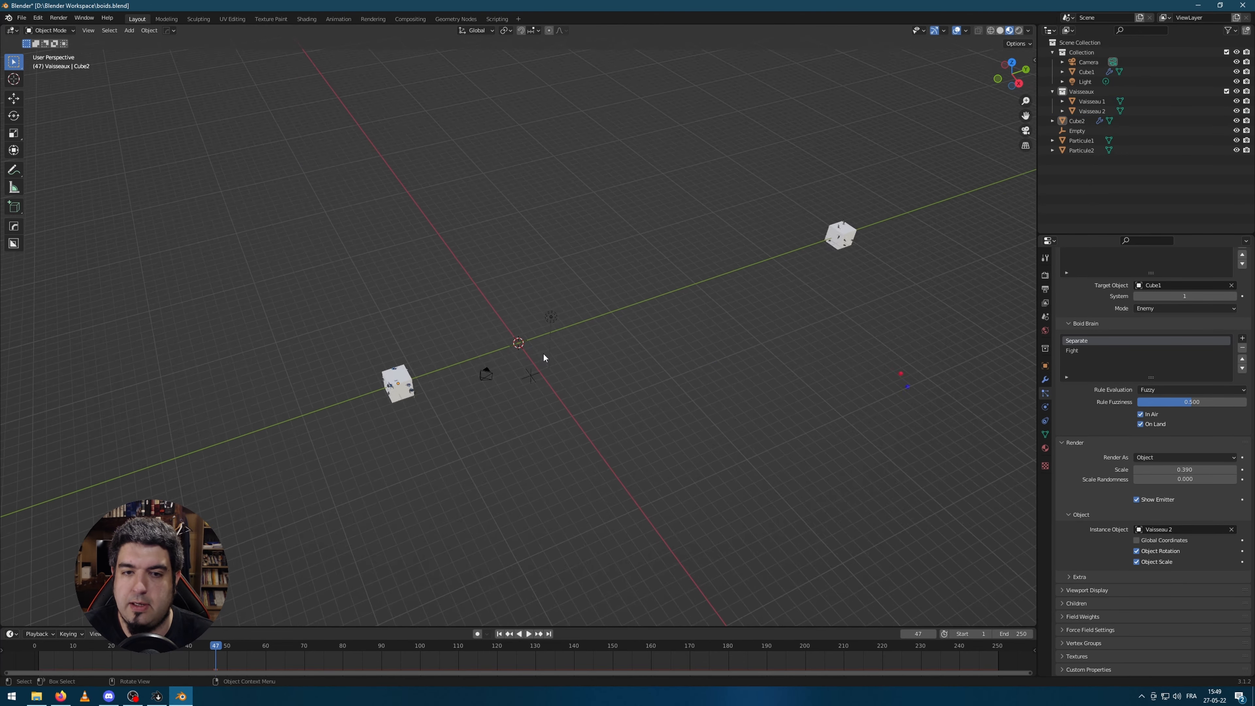
Step: Play the animation to watch the two fleets fight around the cubes, and stop it near the end of the timeline
key("space")
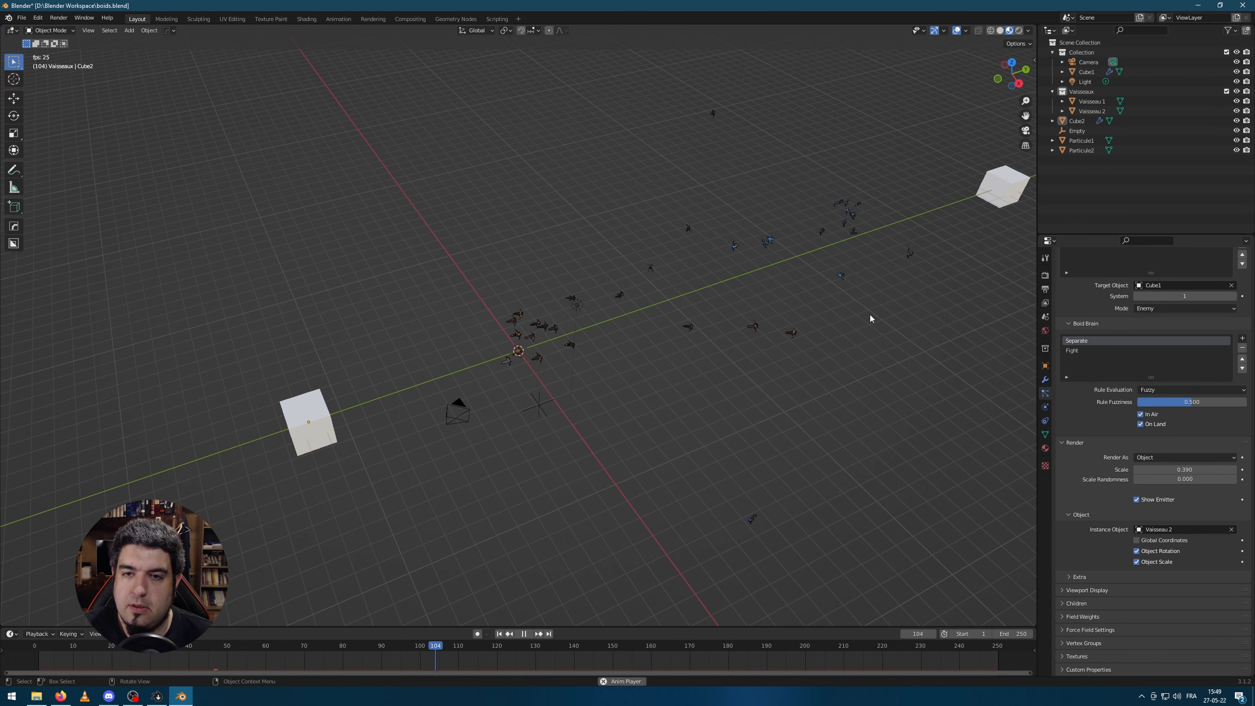
middle_click_drag(869, 312, 853, 311)
scroll(815, 317, "down", 2)
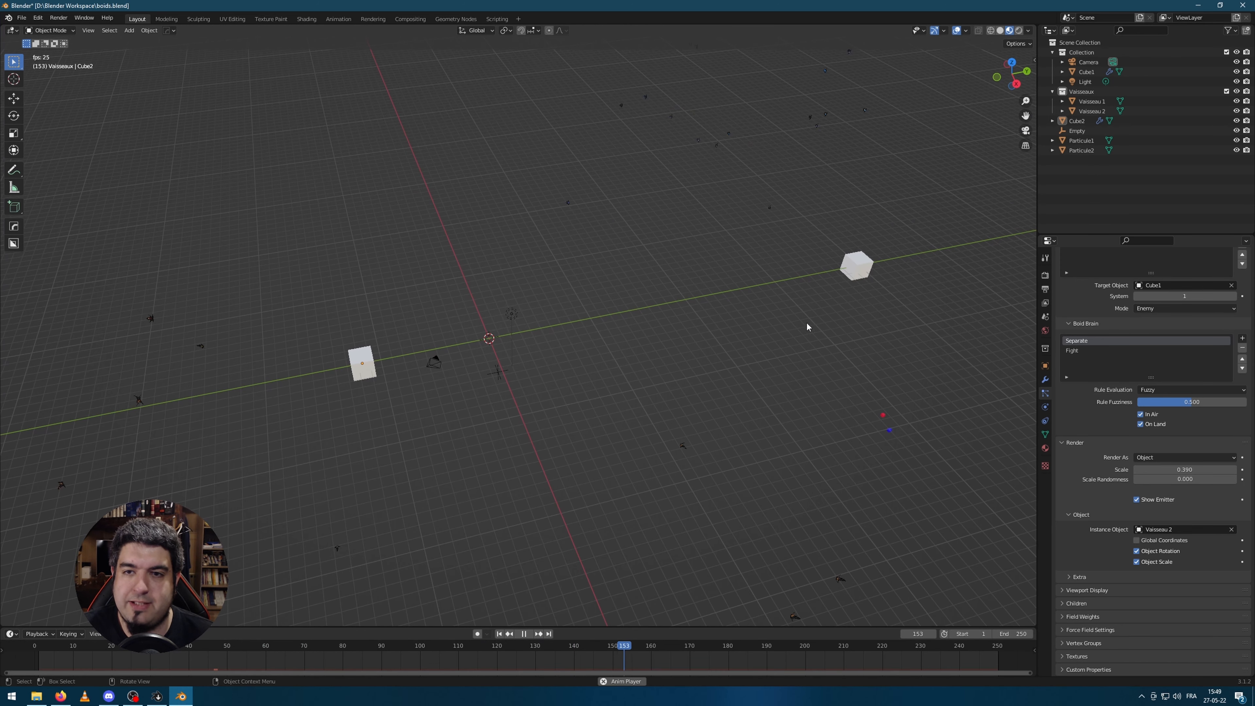
scroll(695, 285, "down", 2)
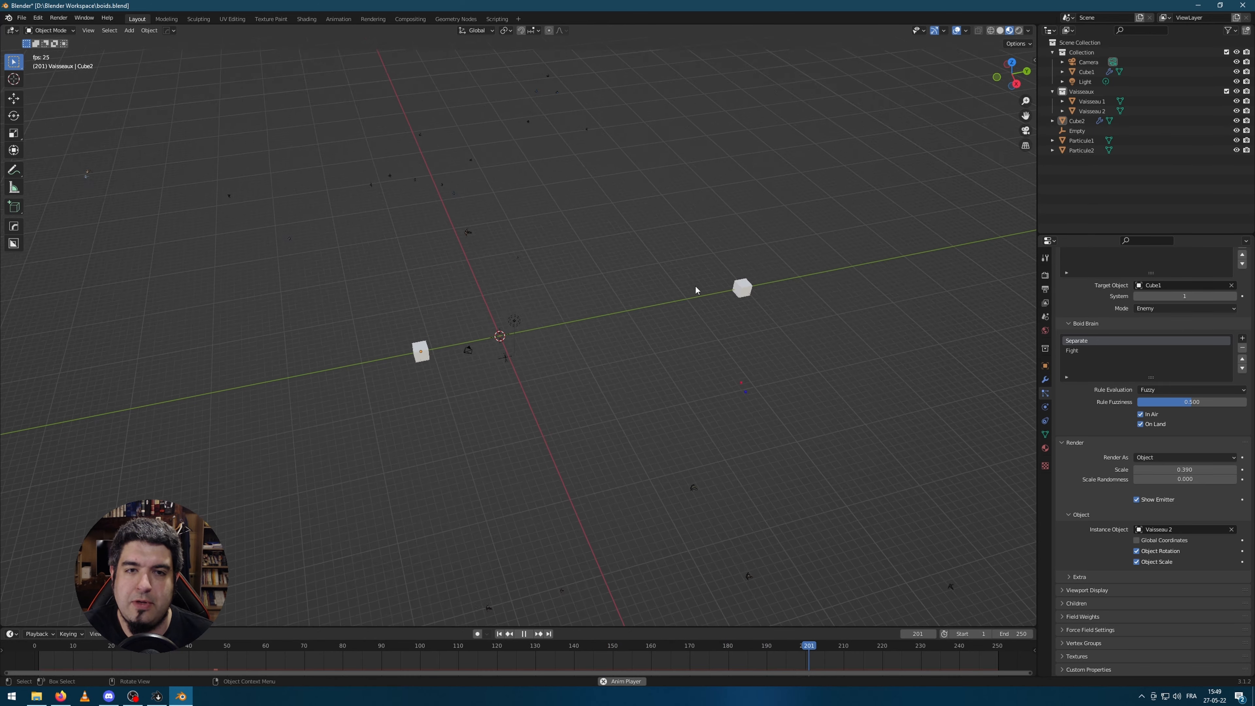
key("space")
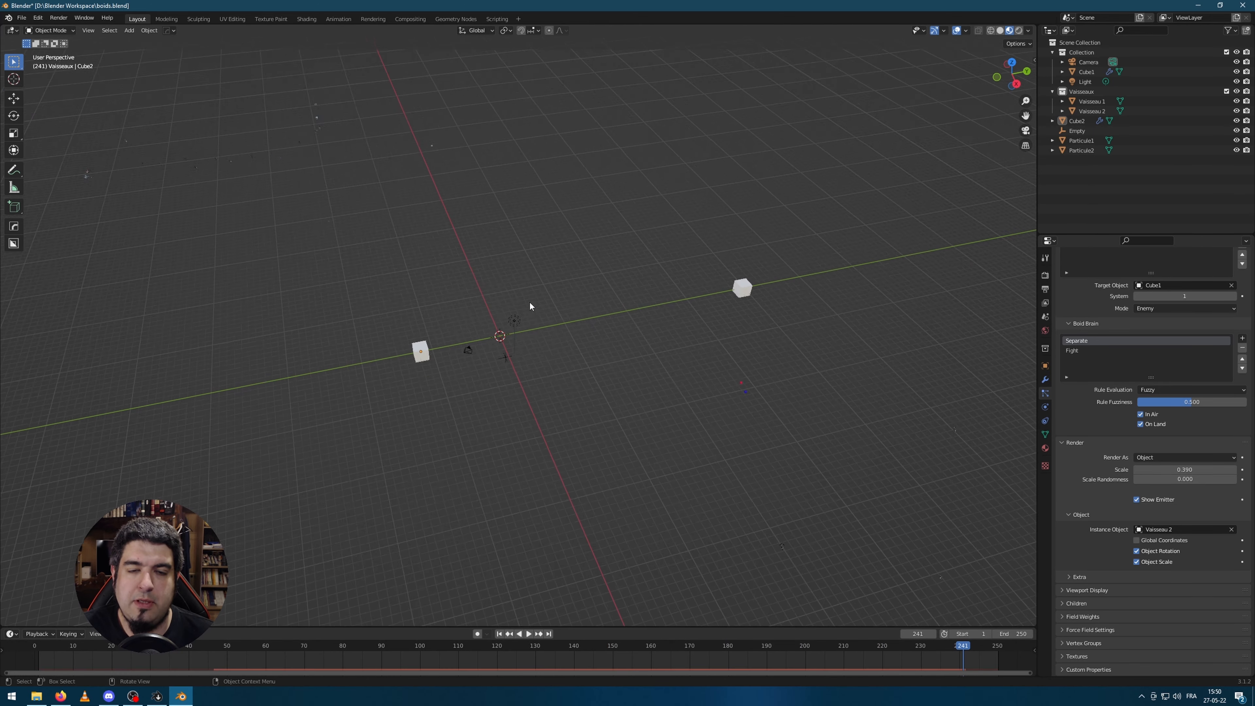
scroll(529, 306, "down", 3)
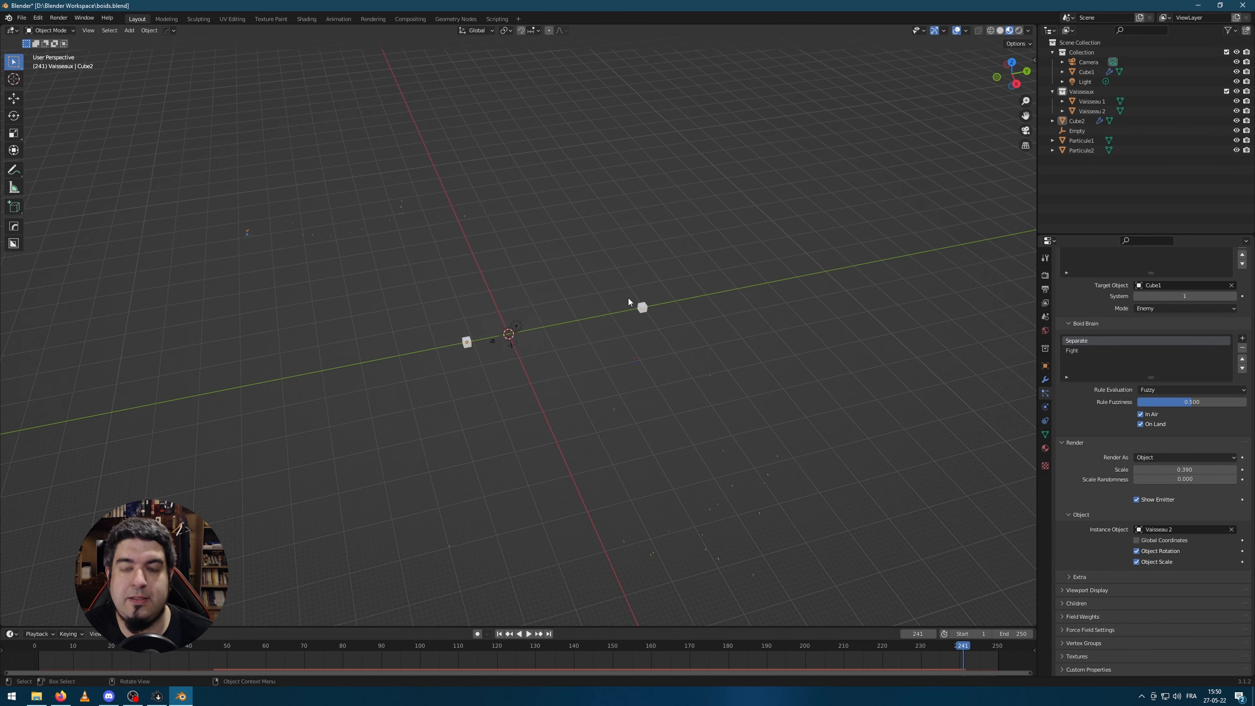
scroll(746, 341, "up", 3)
scroll(726, 328, "down", 6)
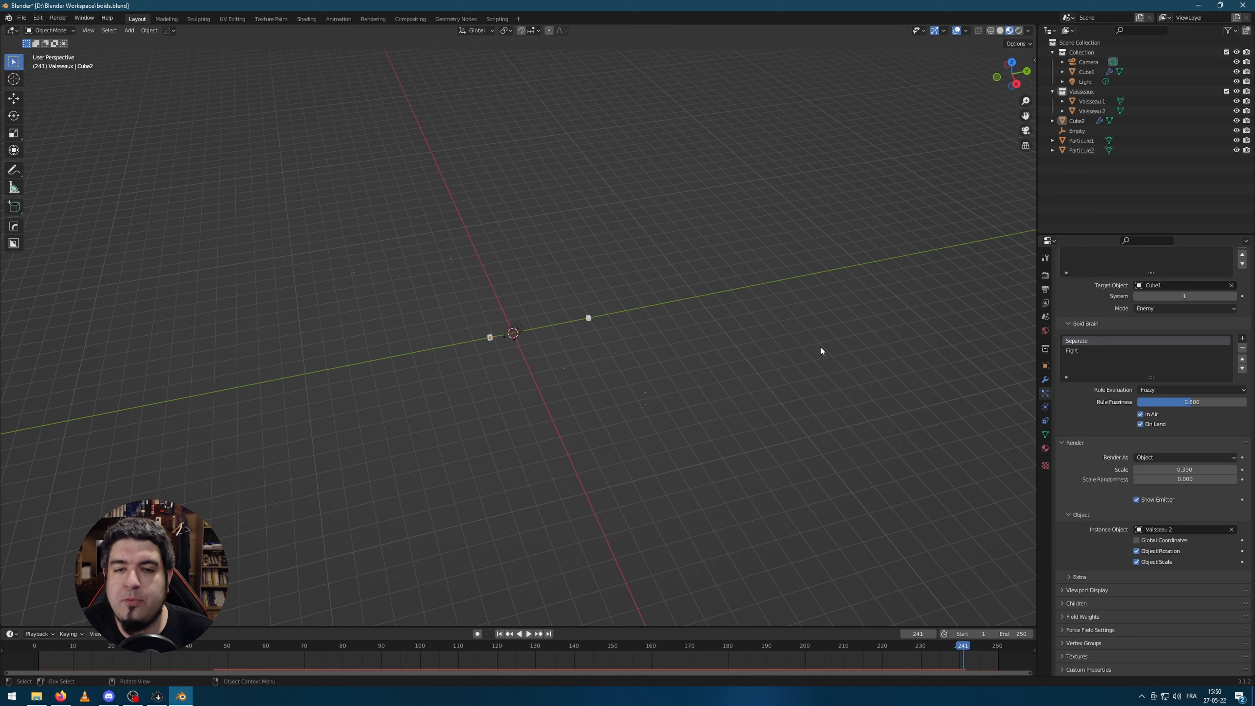
Step: Examine the emission, movement, battle and relation settings of Cube2's boids particles
scroll(1163, 478, "up", 12)
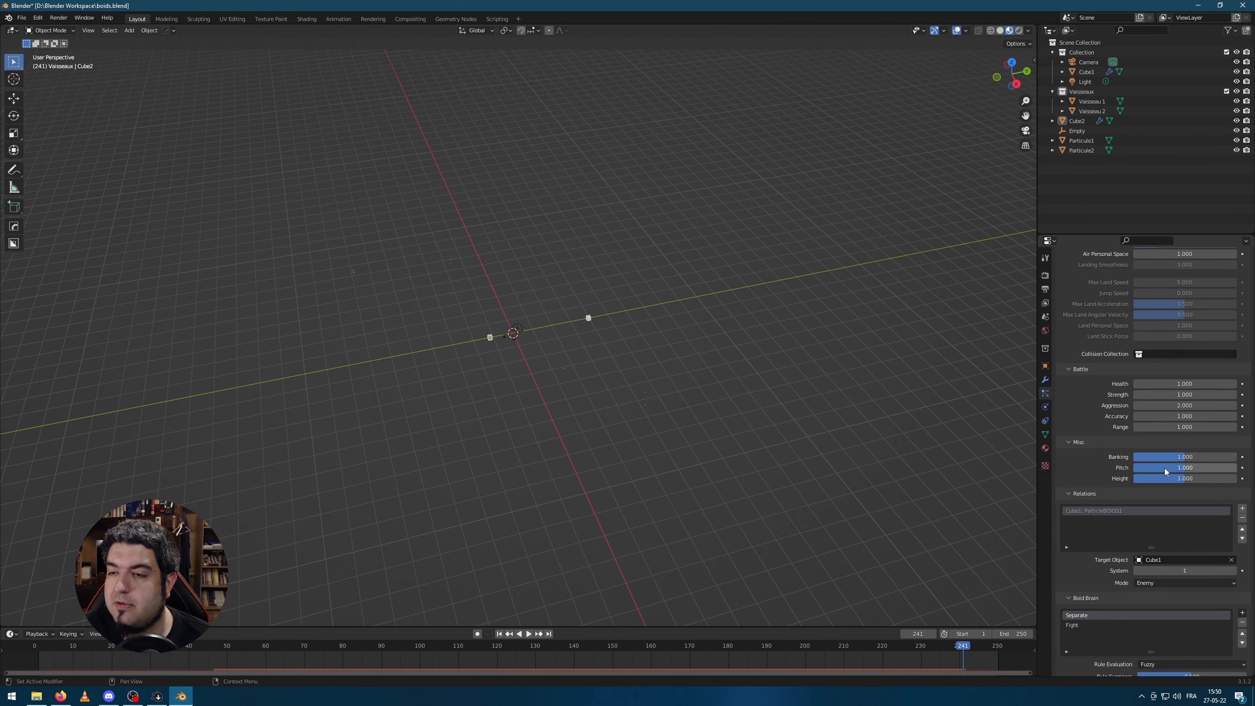
scroll(1163, 479, "up", 6)
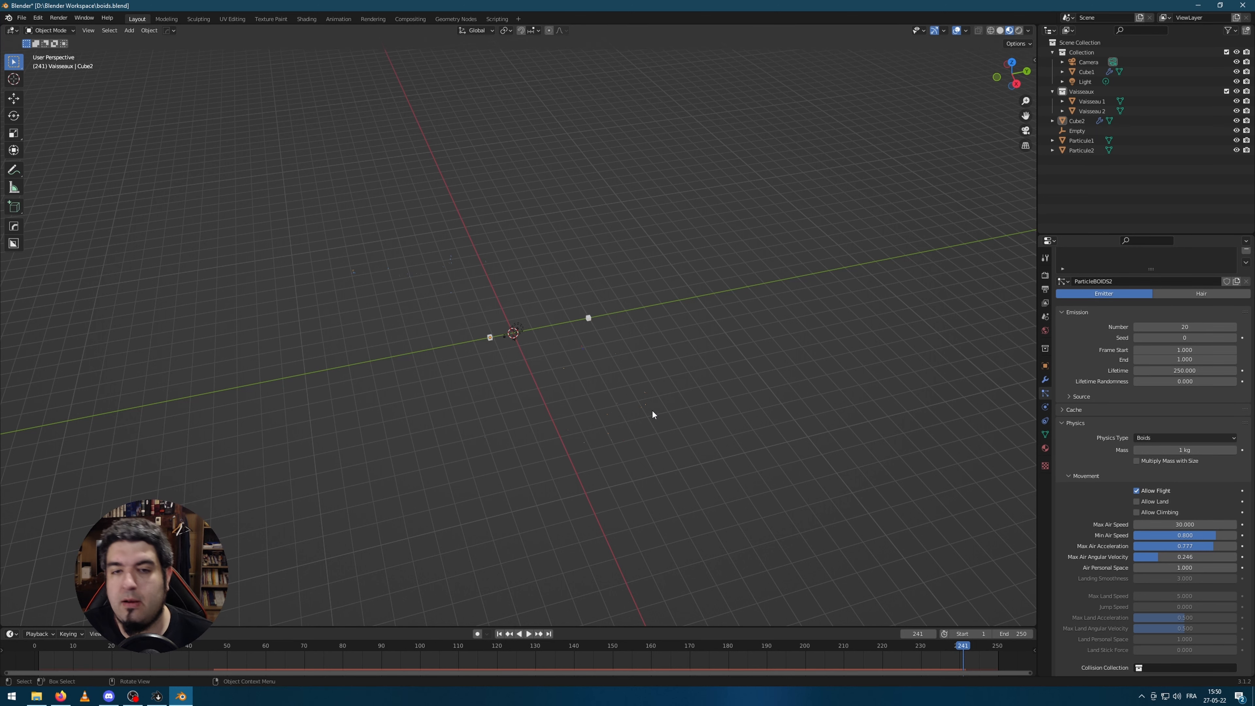
scroll(1153, 495, "down", 12)
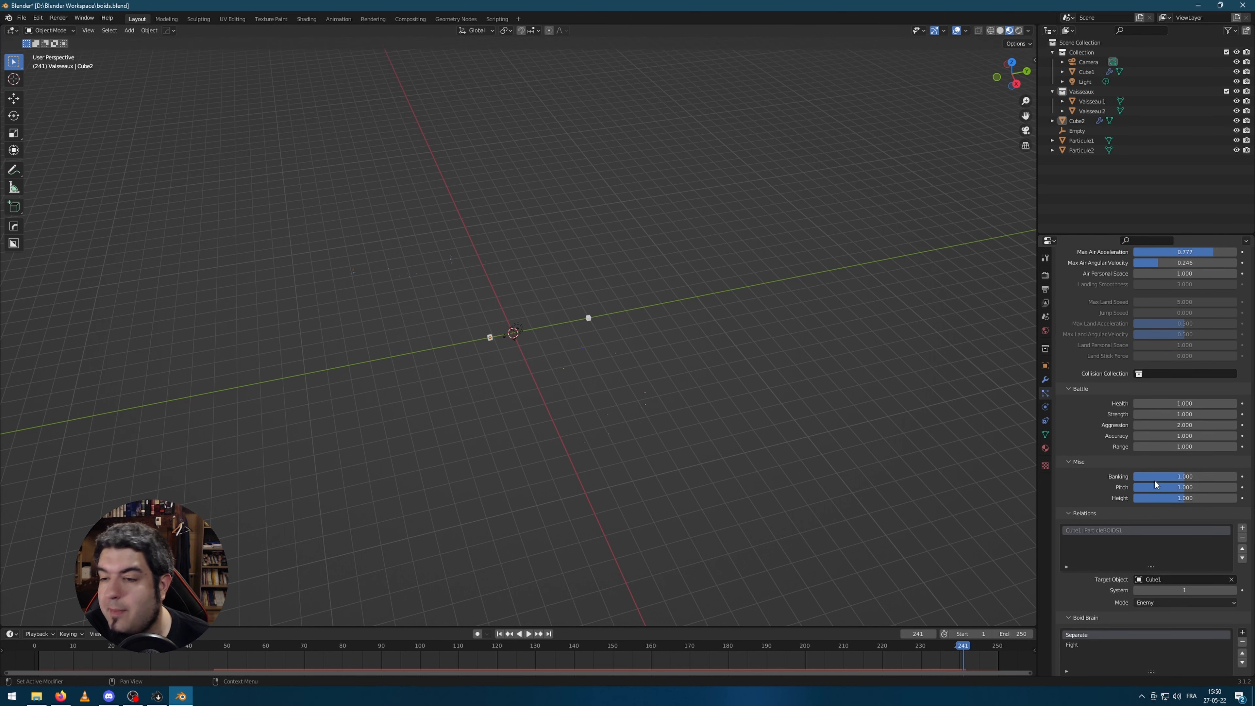
scroll(722, 477, "up", 8)
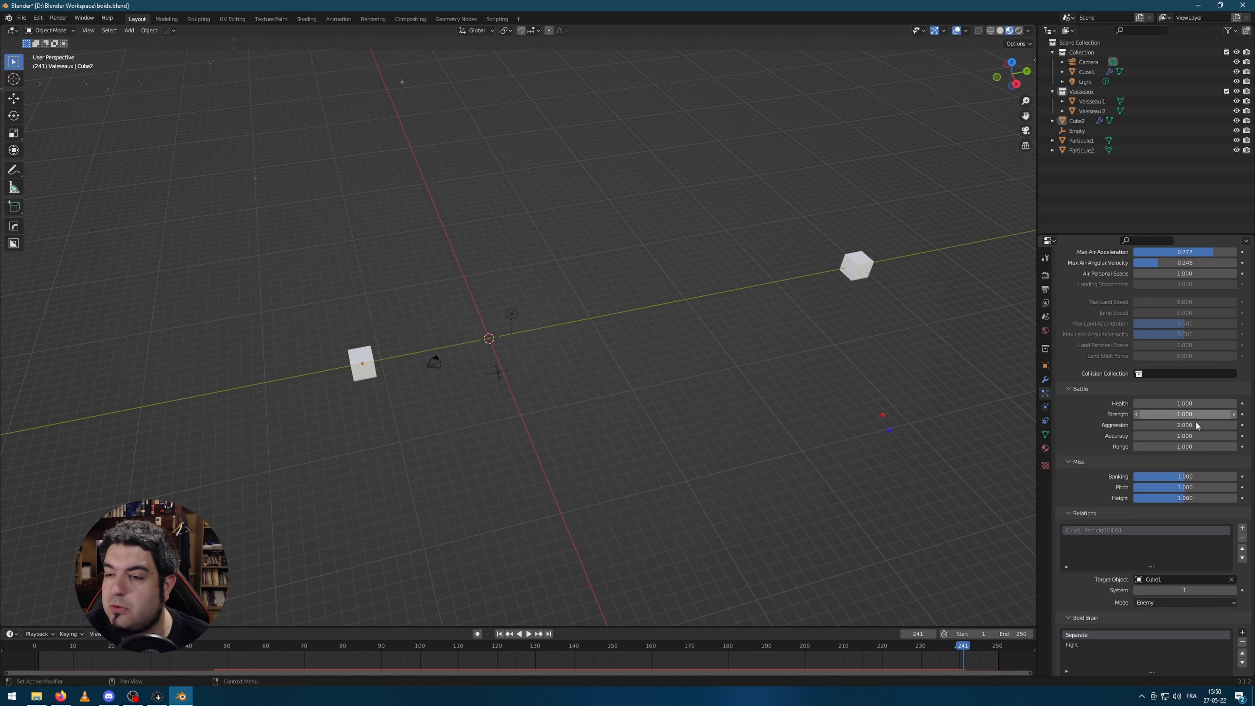
scroll(1196, 425, "up", 8)
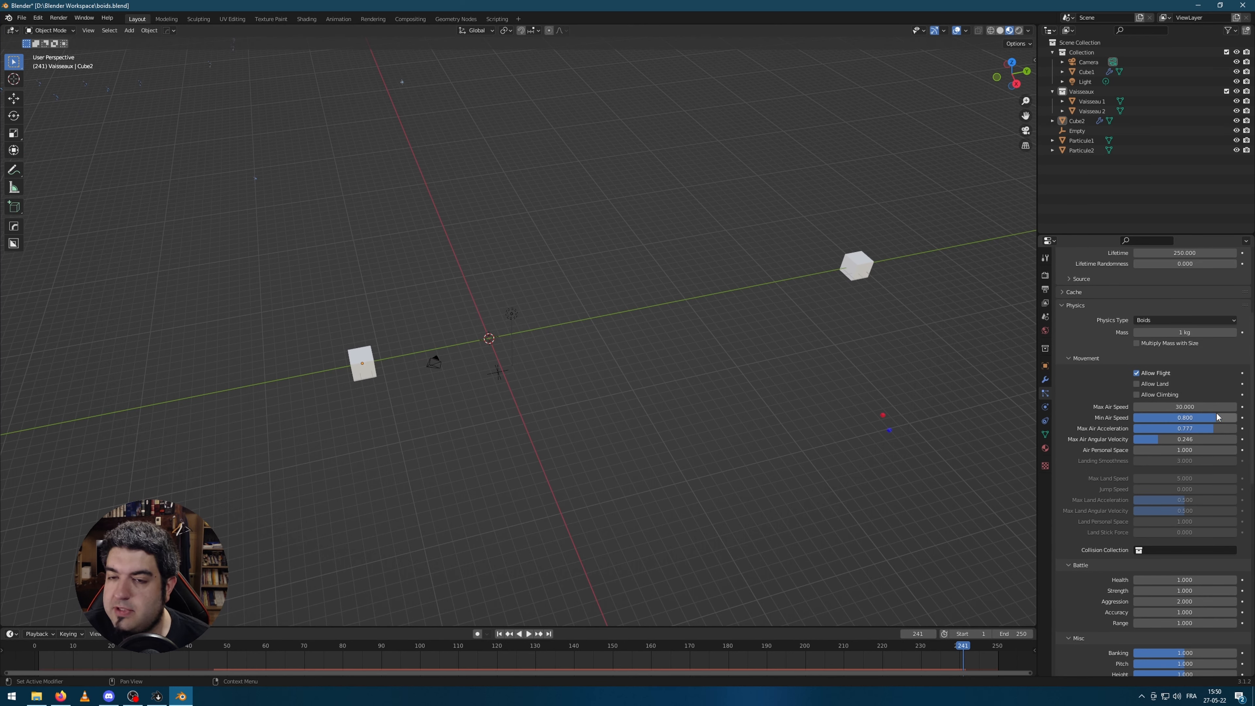
scroll(1167, 317, "down", 4)
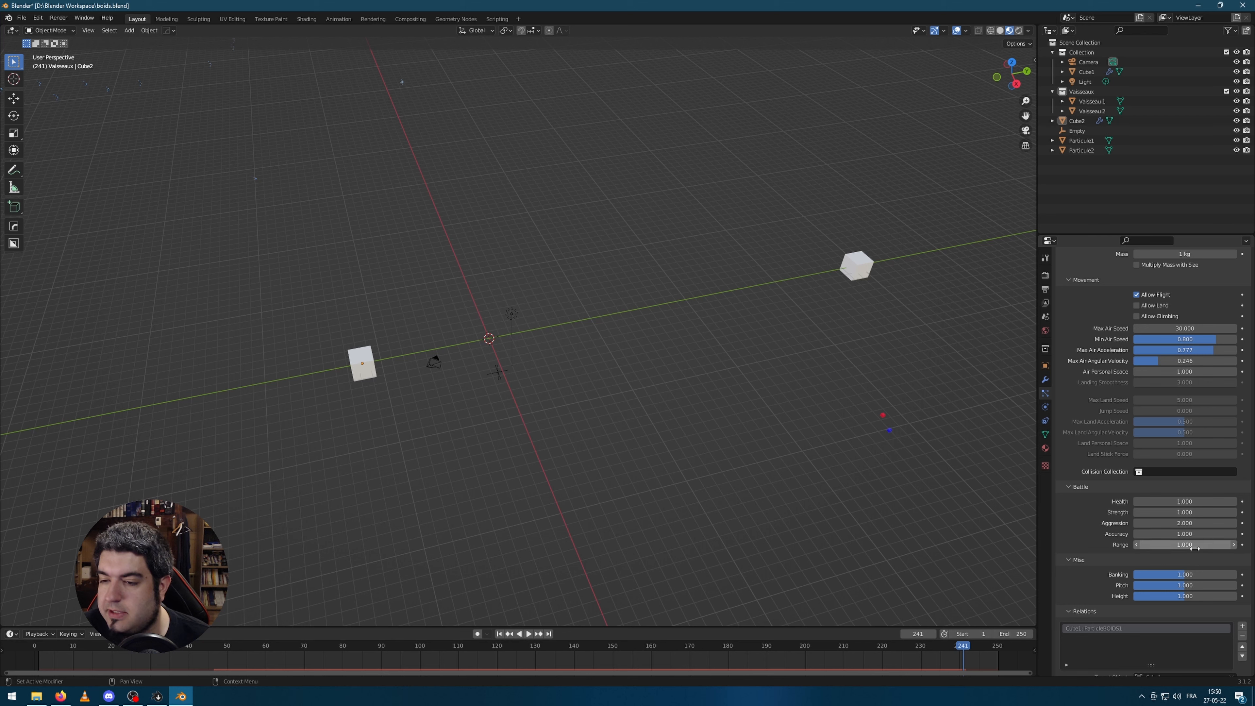
scroll(1183, 494, "down", 6)
scroll(1179, 515, "up", 6)
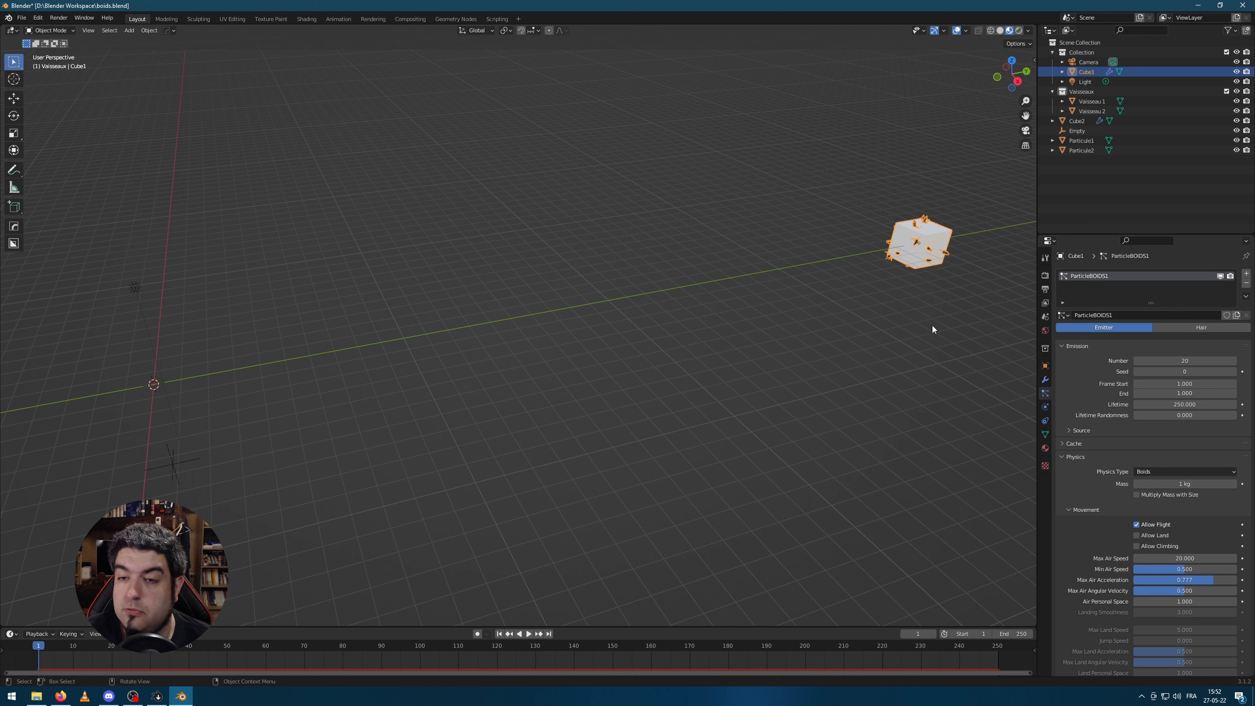
Step: Check the air movement values of Cube1's boids and replay the fleet battle from frame 1
scroll(1184, 519, "down", 2)
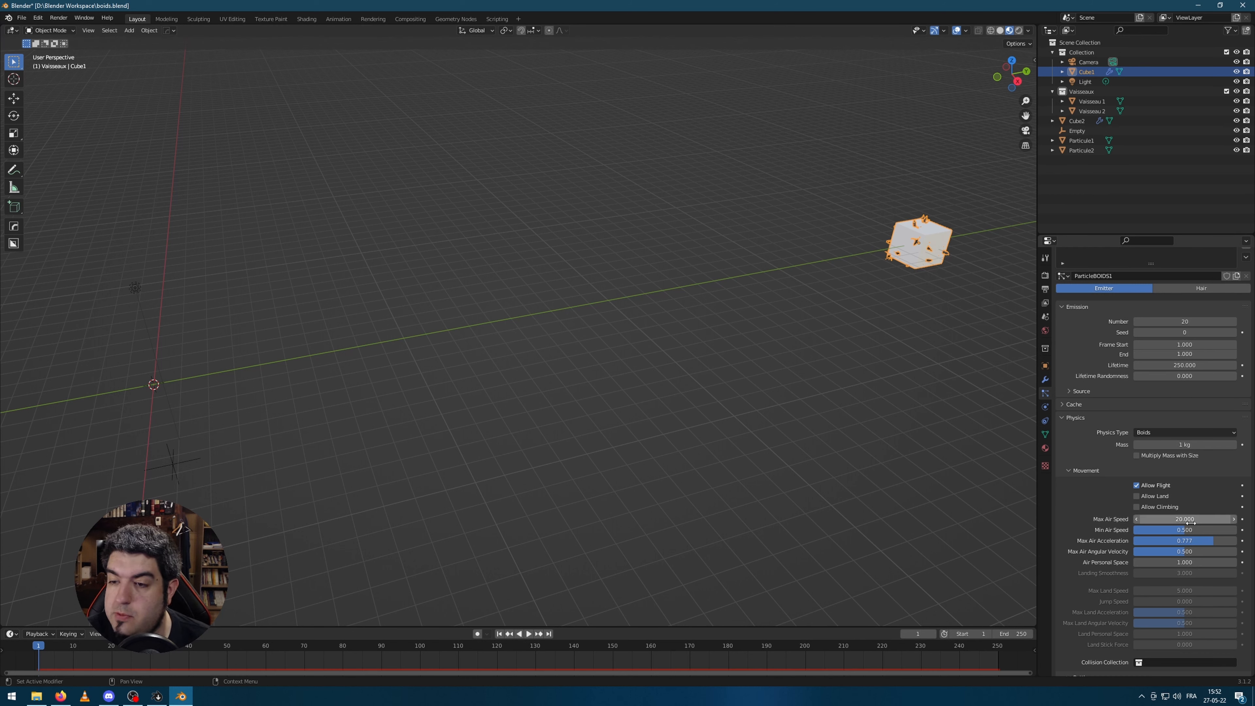
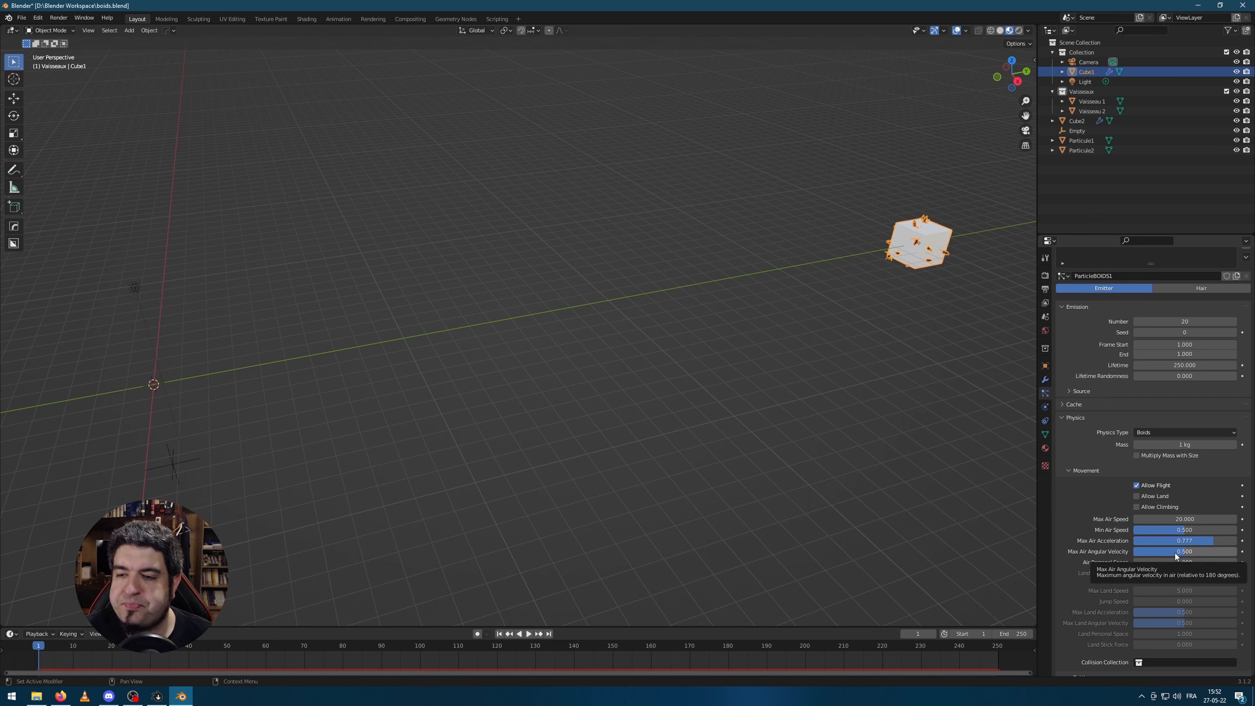
key("space")
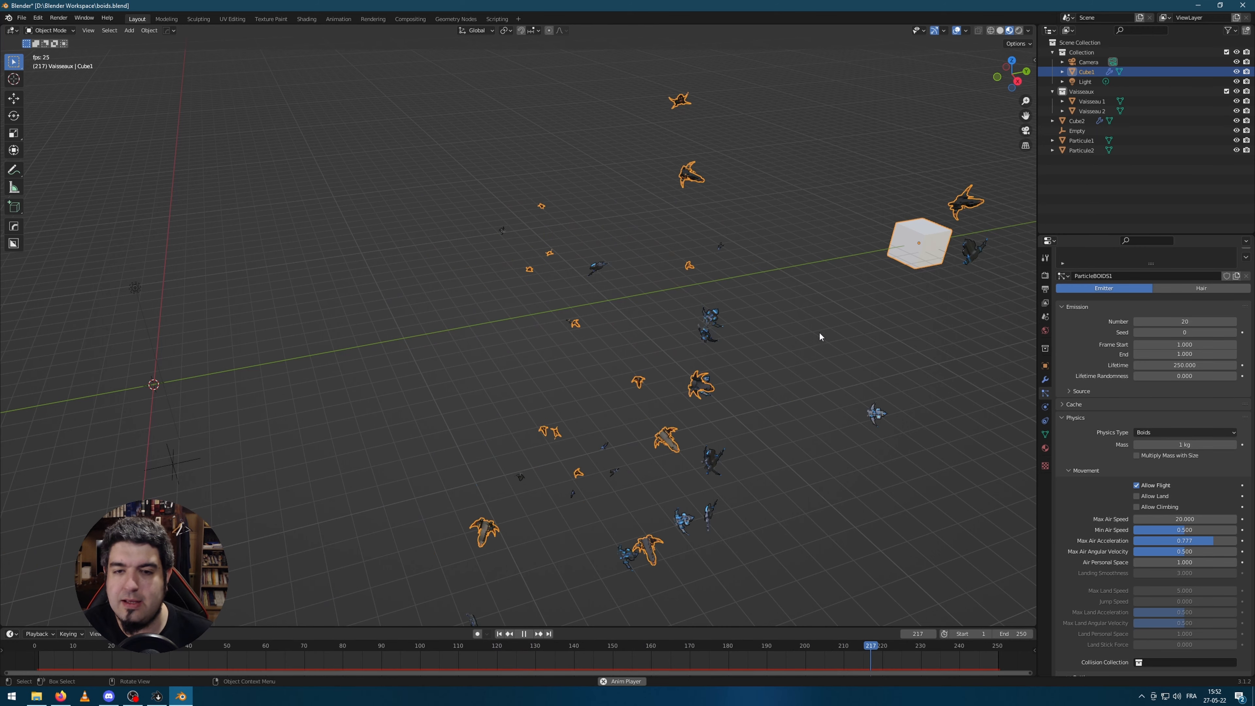
key("space")
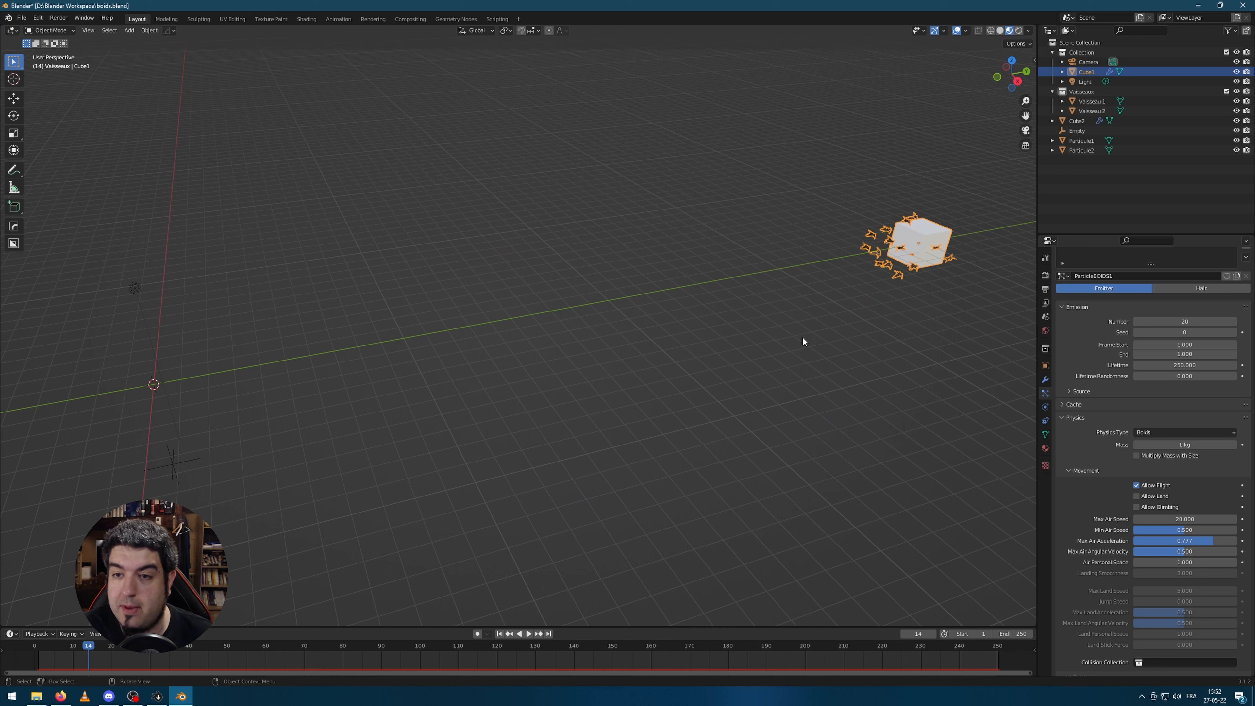
Step: Review the relation, Boid Brain, battle and movement settings of Cube1's particles
scroll(1102, 424, "down", 15)
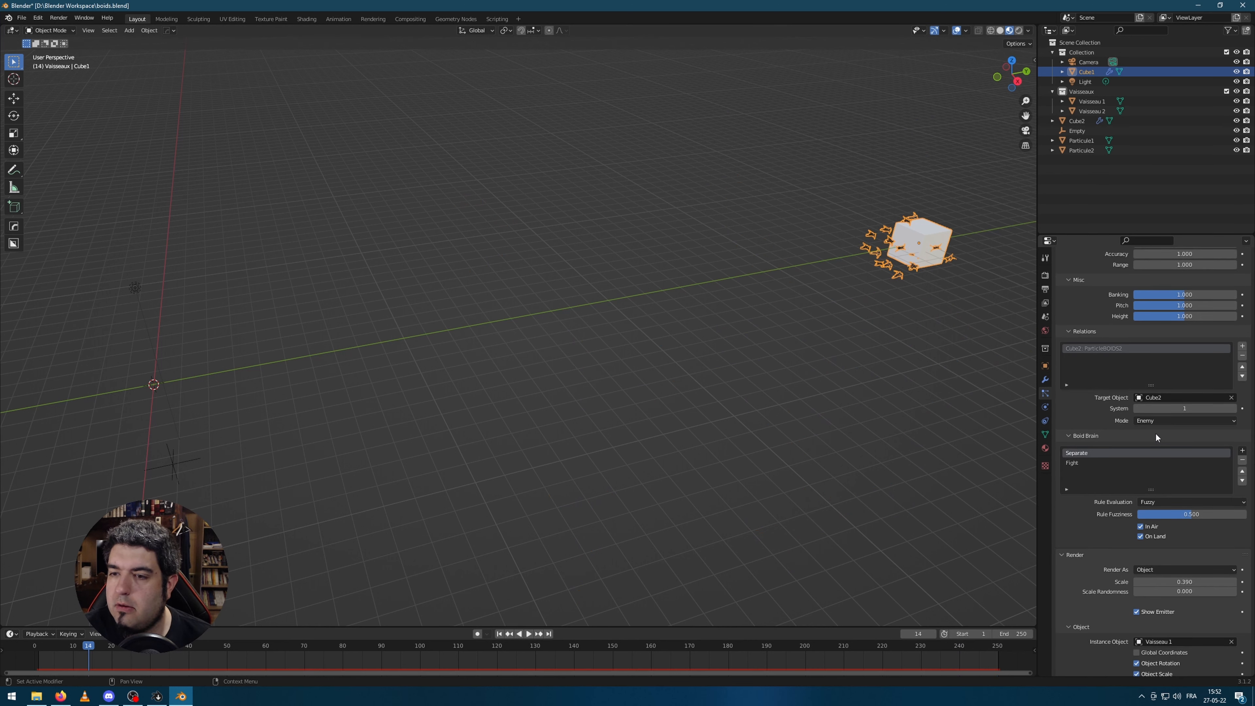
scroll(1152, 429, "down", 2)
scroll(1194, 449, "up", 10)
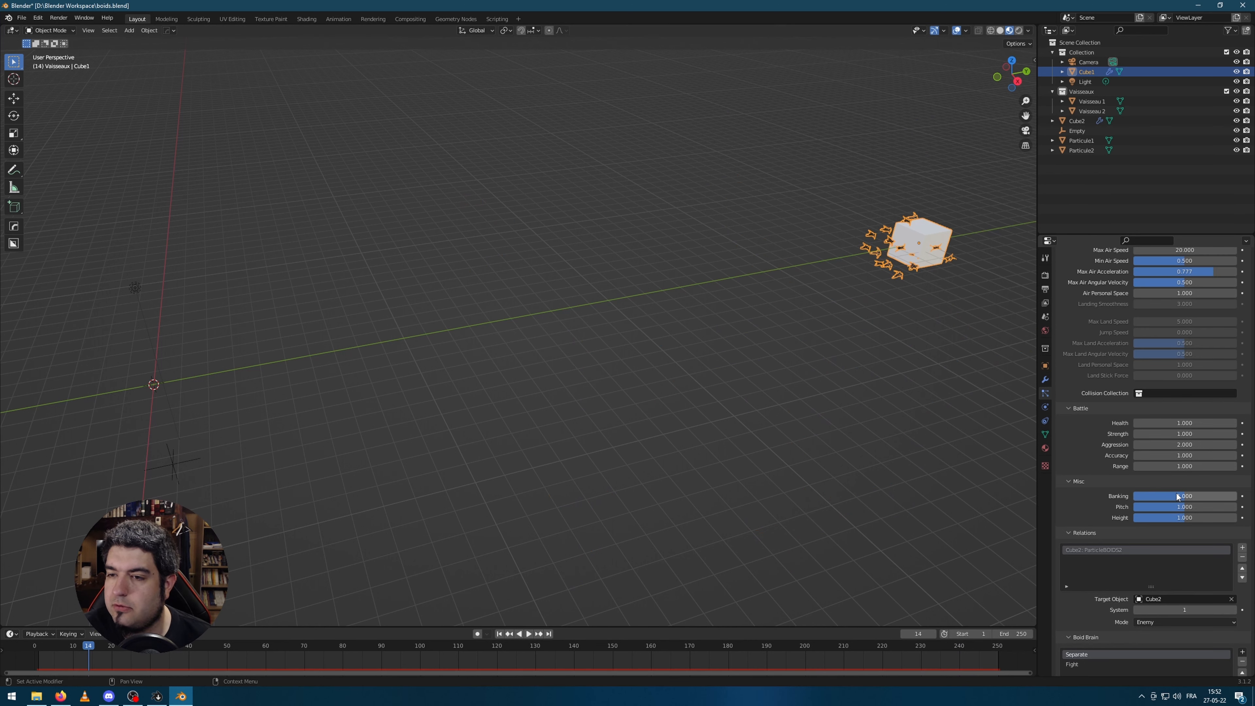
scroll(1178, 488, "up", 5)
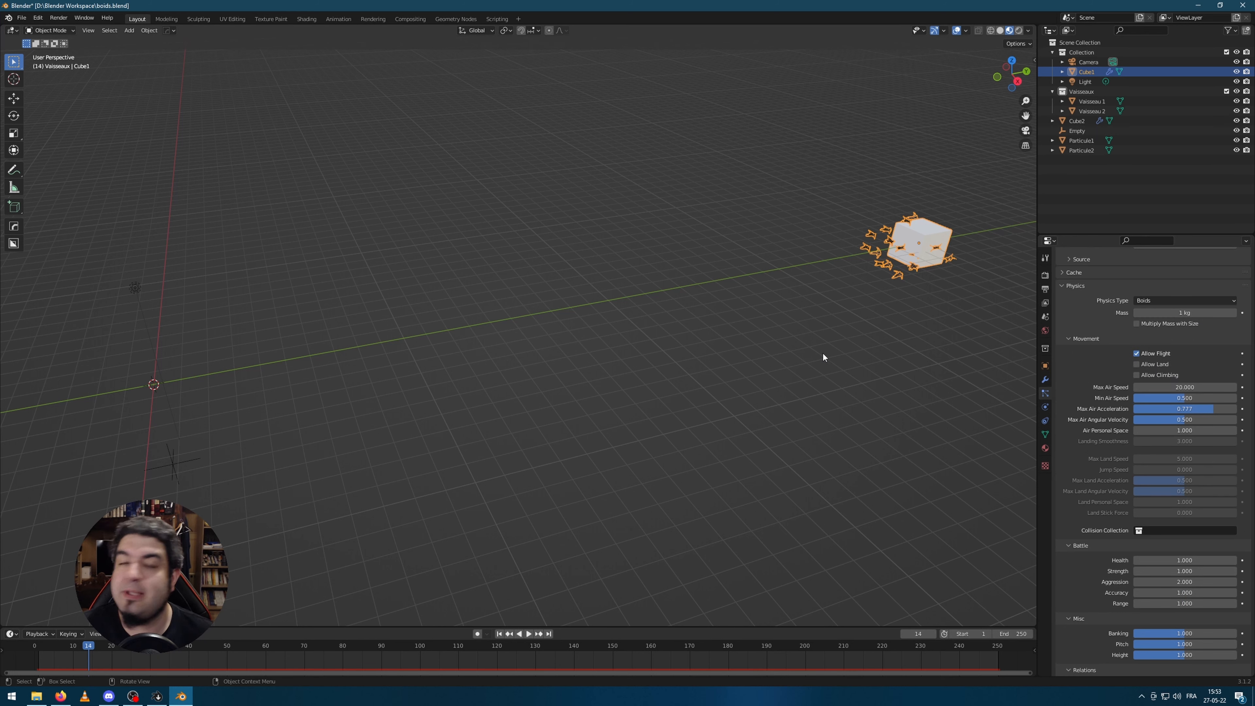
scroll(1195, 453, "down", 5)
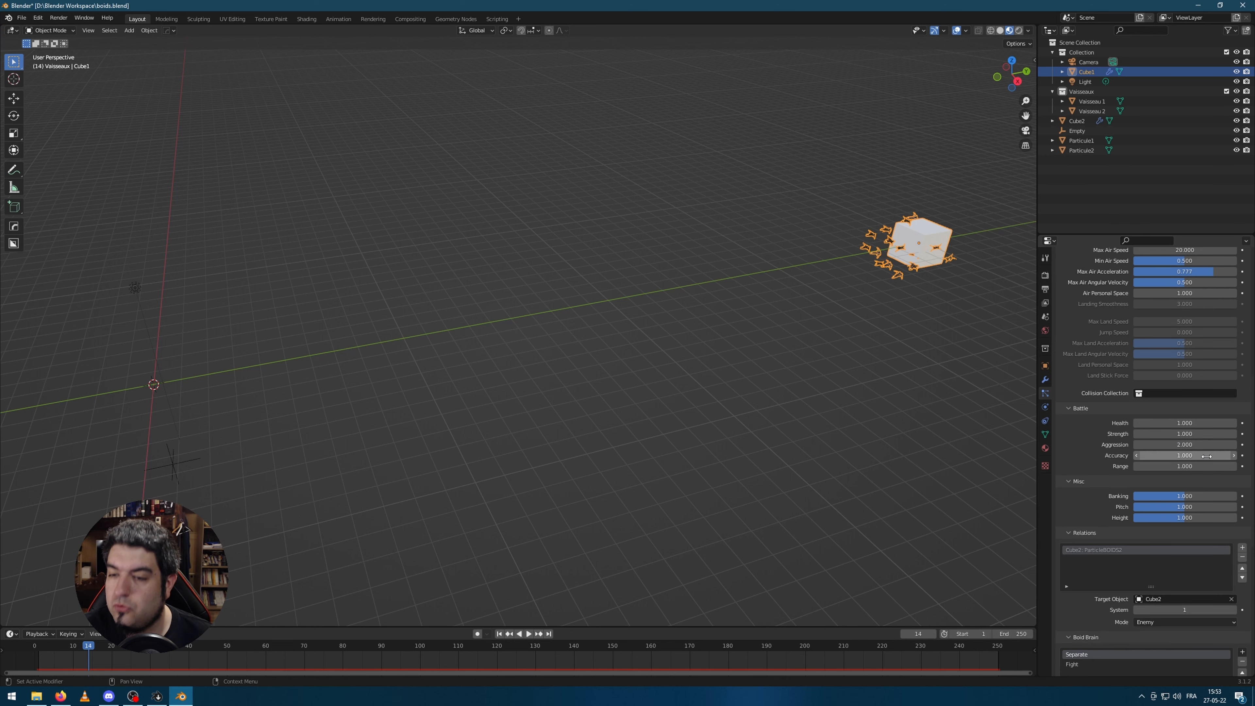
Step: Set the battle Strength of both Cube1's and Cube2's boids to 0 and play the animation to check the fleets
left_click(1184, 434)
type("0")
key("Return")
scroll(822, 351, "down", 3)
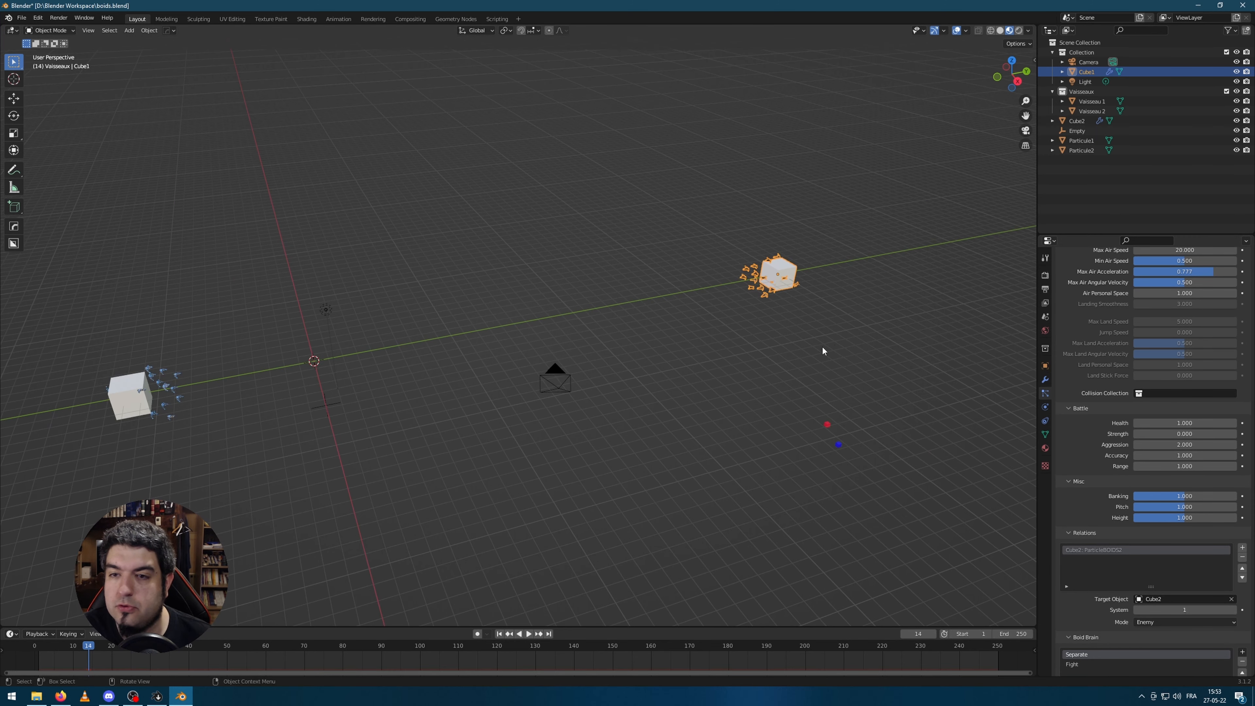
left_click(140, 398)
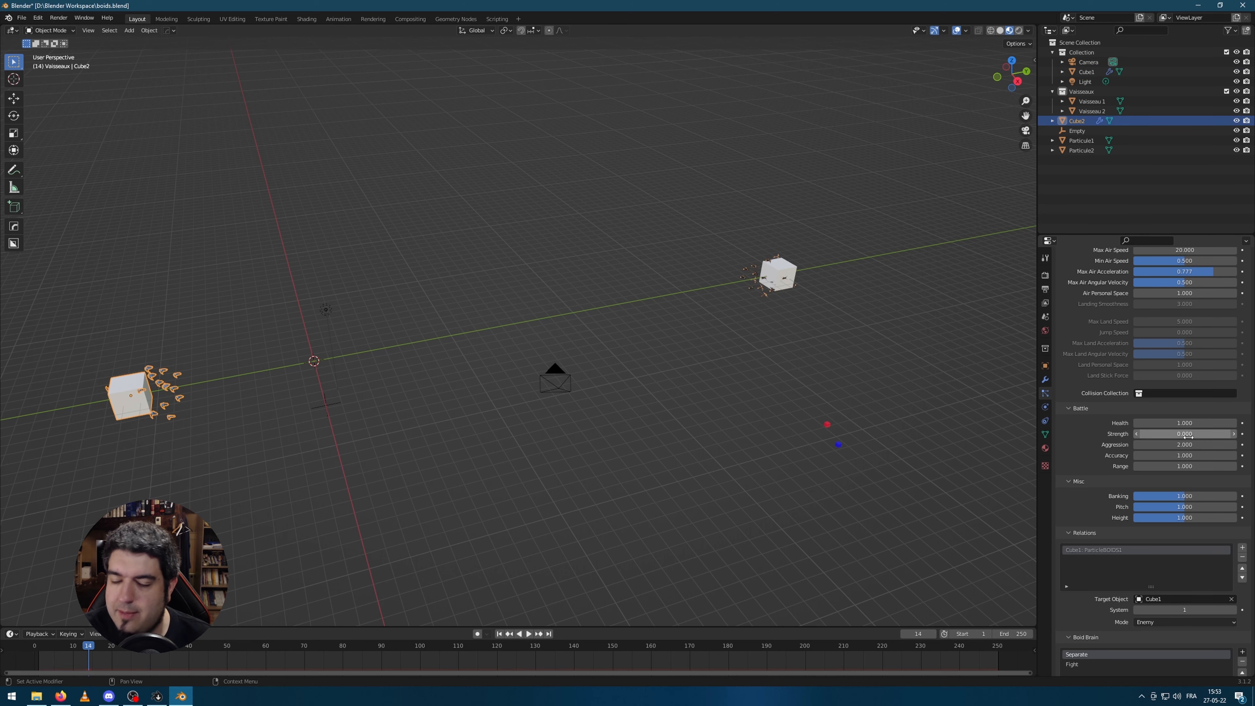
scroll(644, 420, "up", 3)
scroll(549, 606, "down", 2)
key("space")
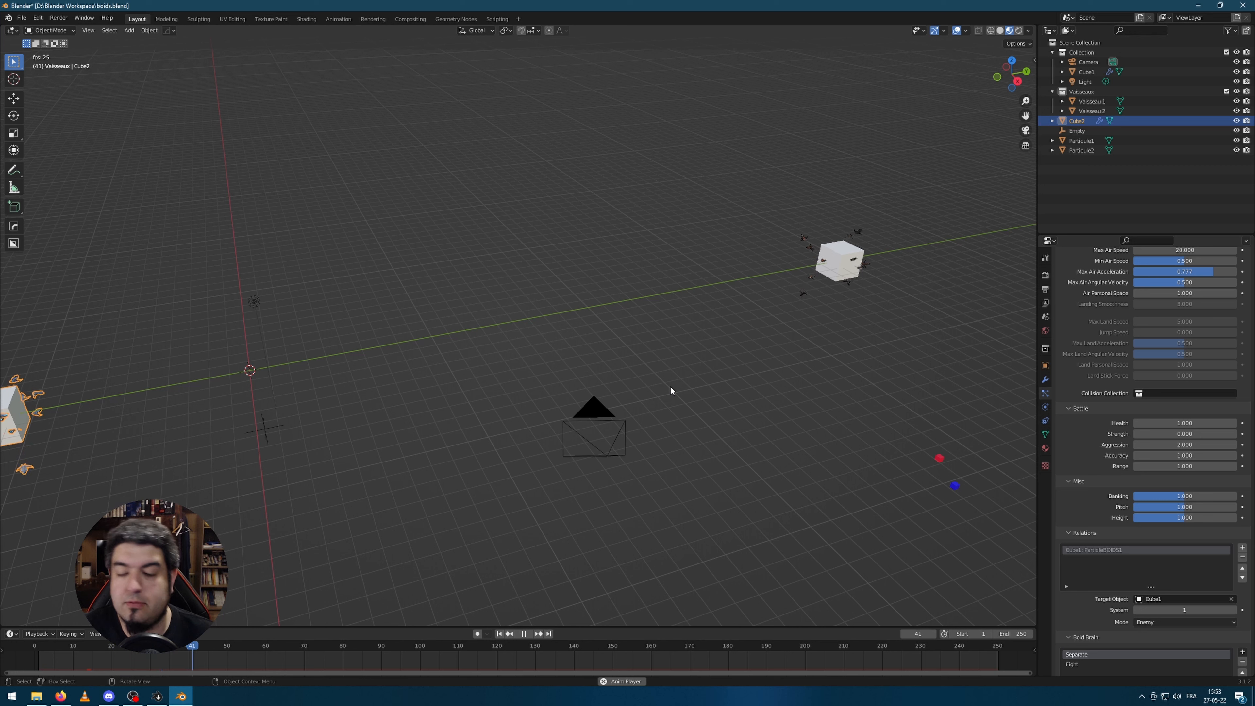
key("space")
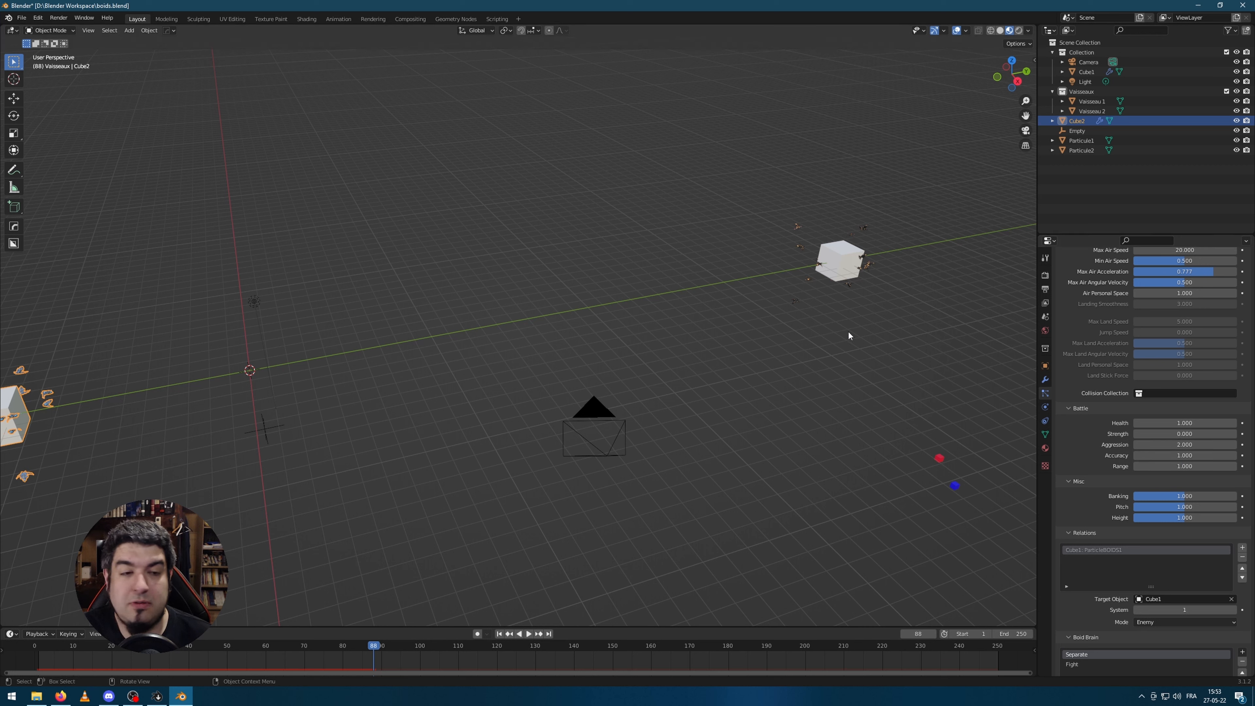
Step: Set the battle Aggression to 10 for Cube2's and Cube1's boids and briefly replay the animation from frame 1
left_click(1227, 444)
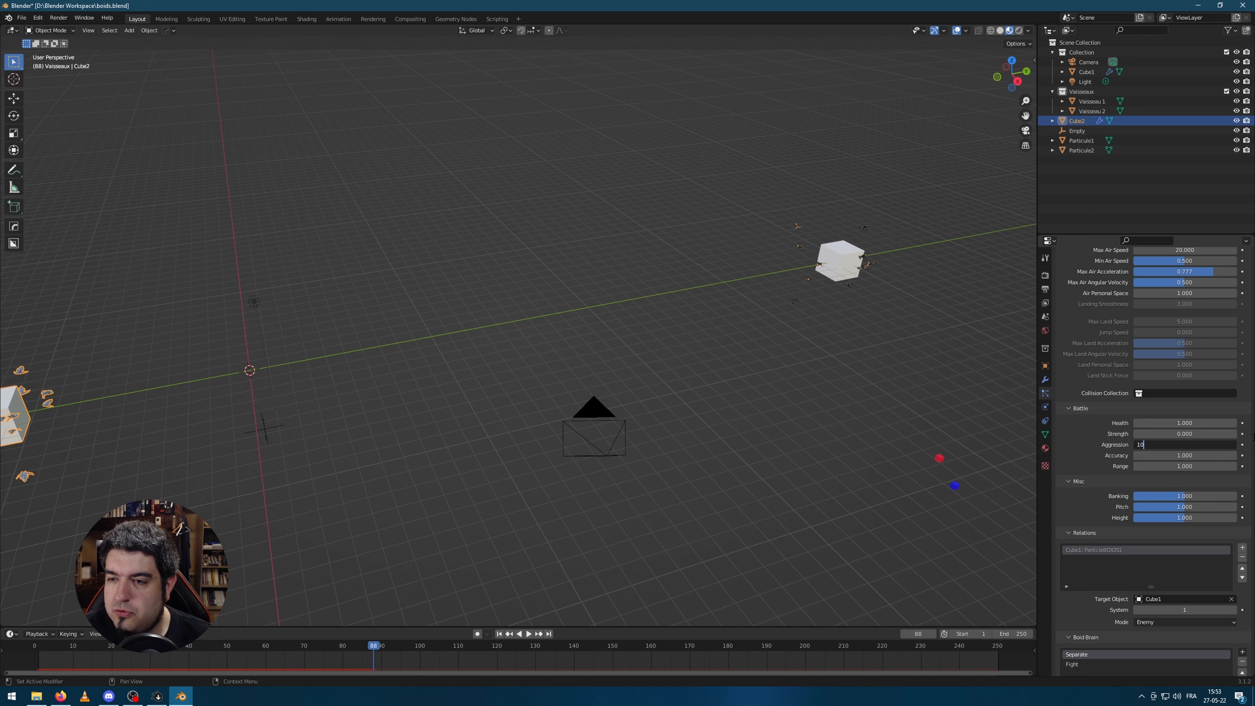
key("Return")
left_click(846, 272)
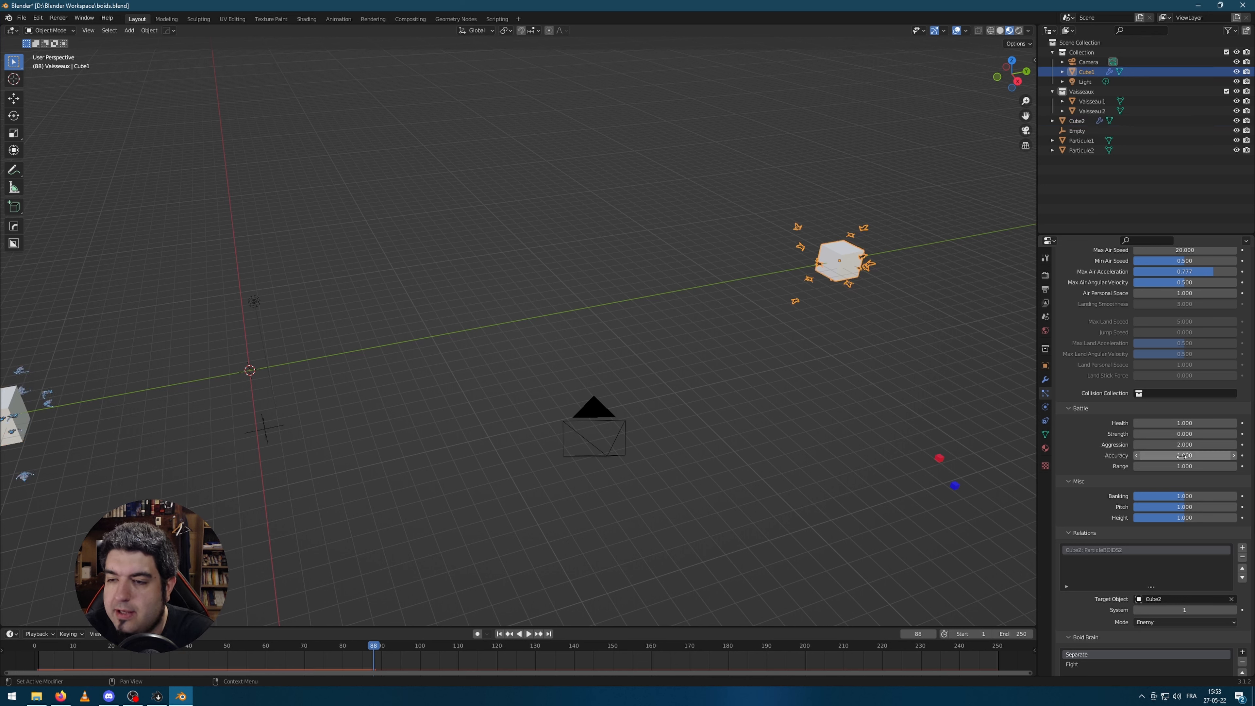
key("Return")
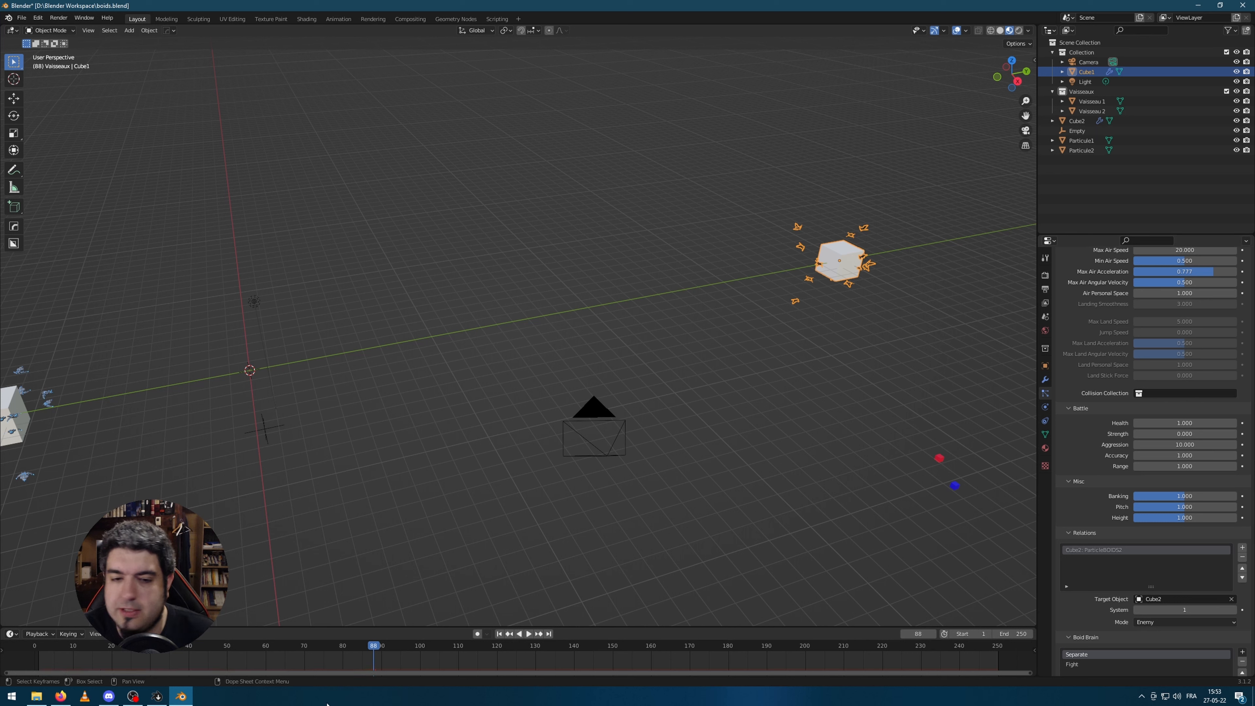
left_click(500, 634)
key("space")
key("space")
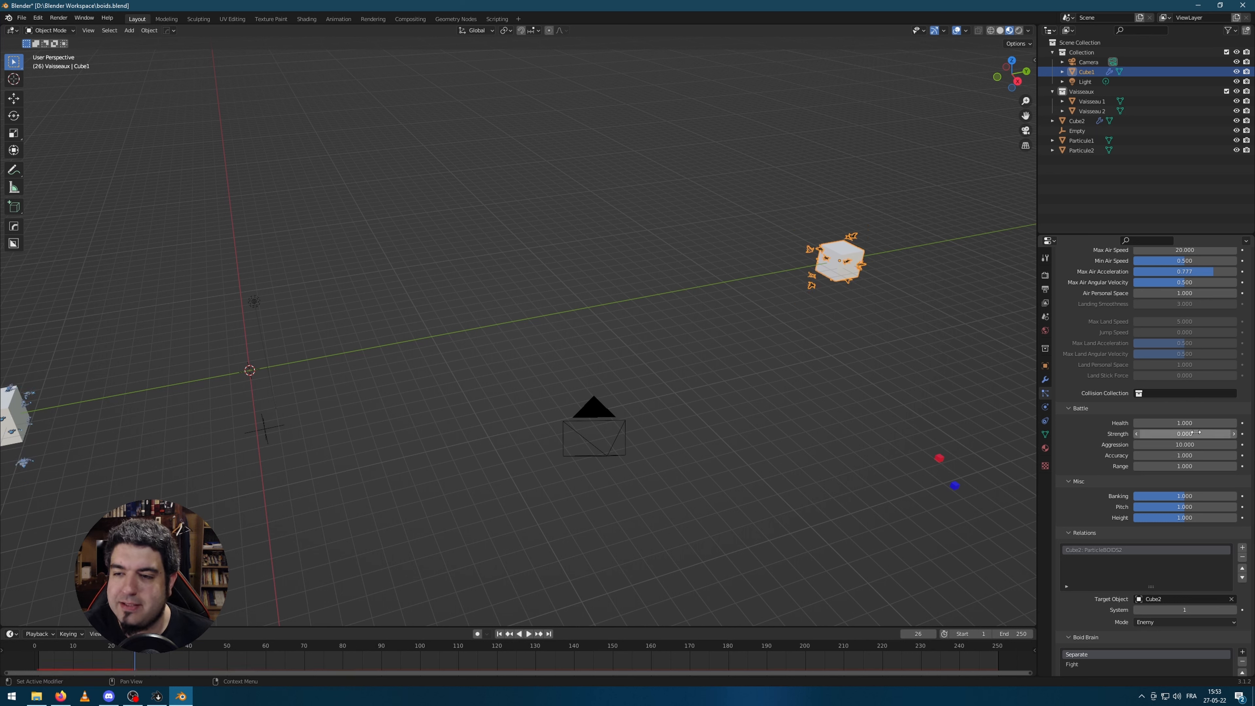
Step: Set the battle Strength to 0.1 for both Cube1's and Cube2's boids
left_click(1194, 433)
key("BackSpace")
key("Return")
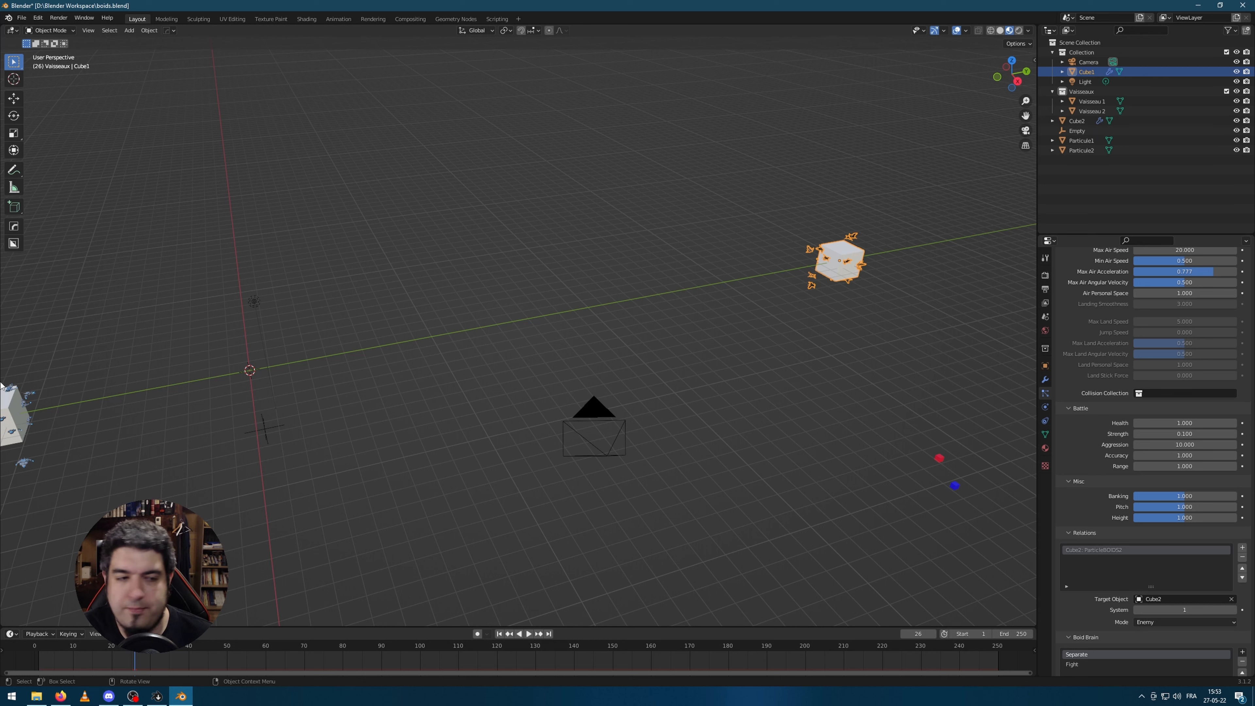
left_click(16, 413)
left_click(1175, 433)
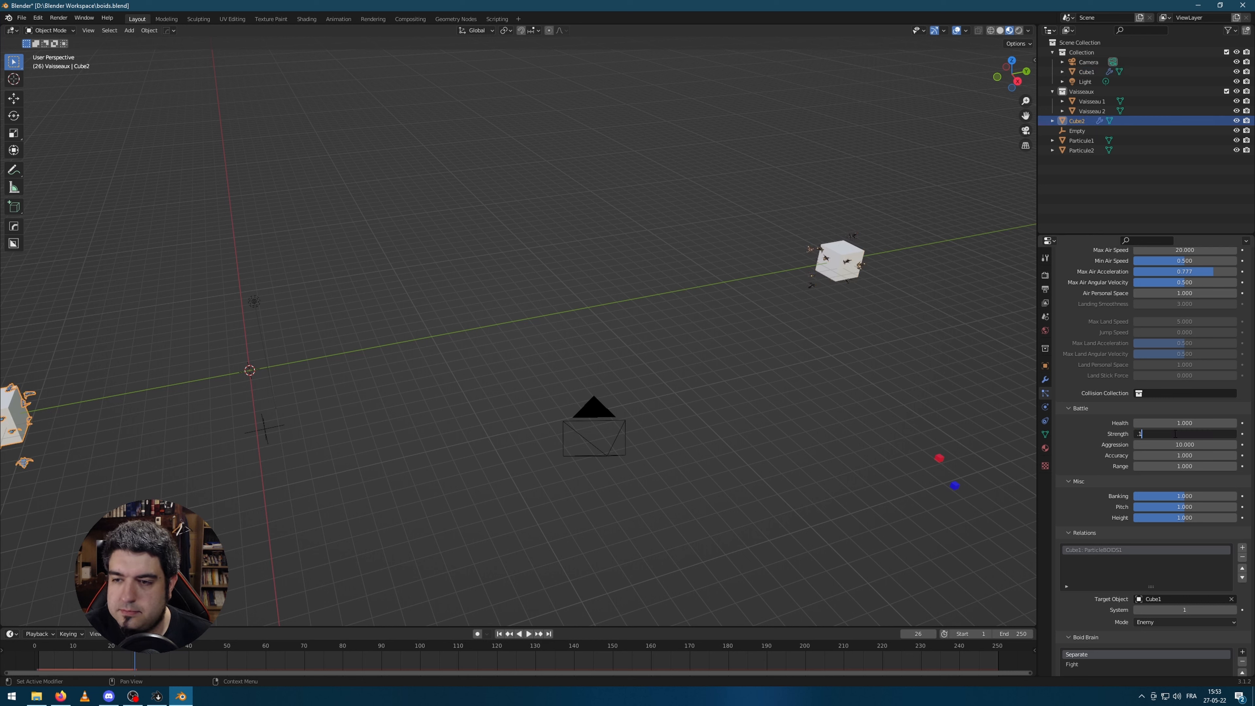
key("Return")
Step: Replay the fleet battle from frame 1 and watch it closely until near the end of the timeline
left_click(499, 634)
key("space")
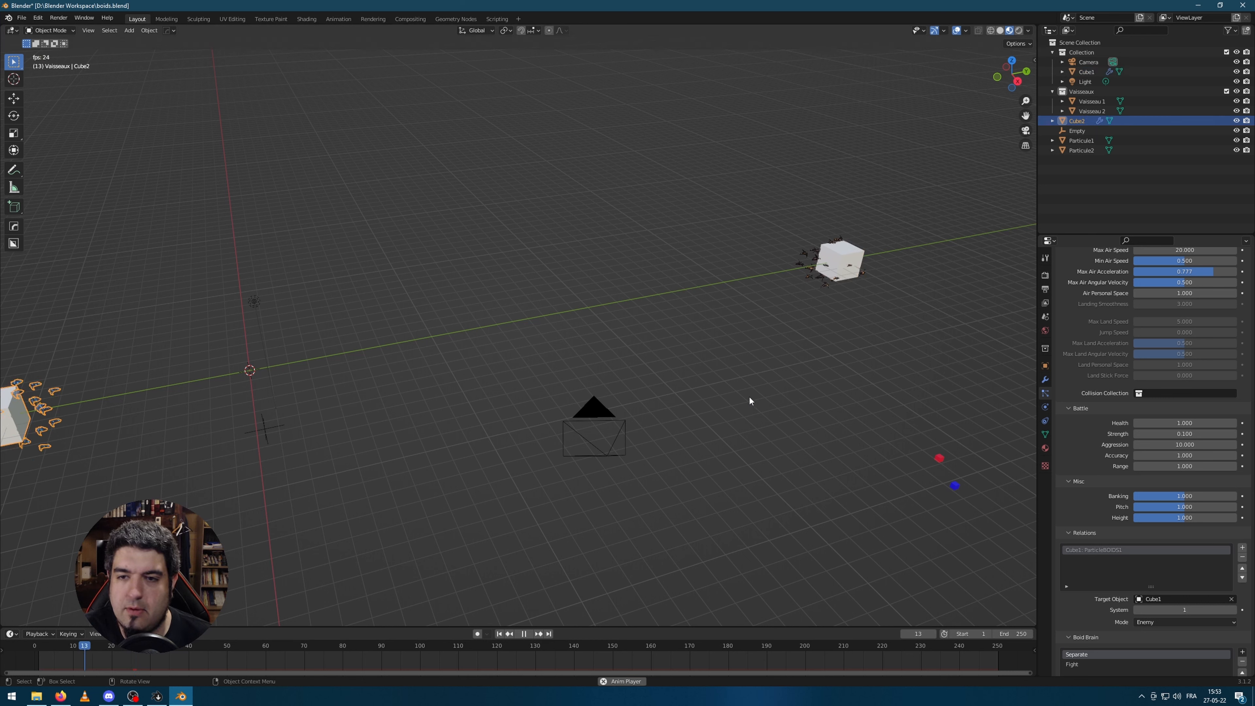
scroll(426, 348, "up", 5)
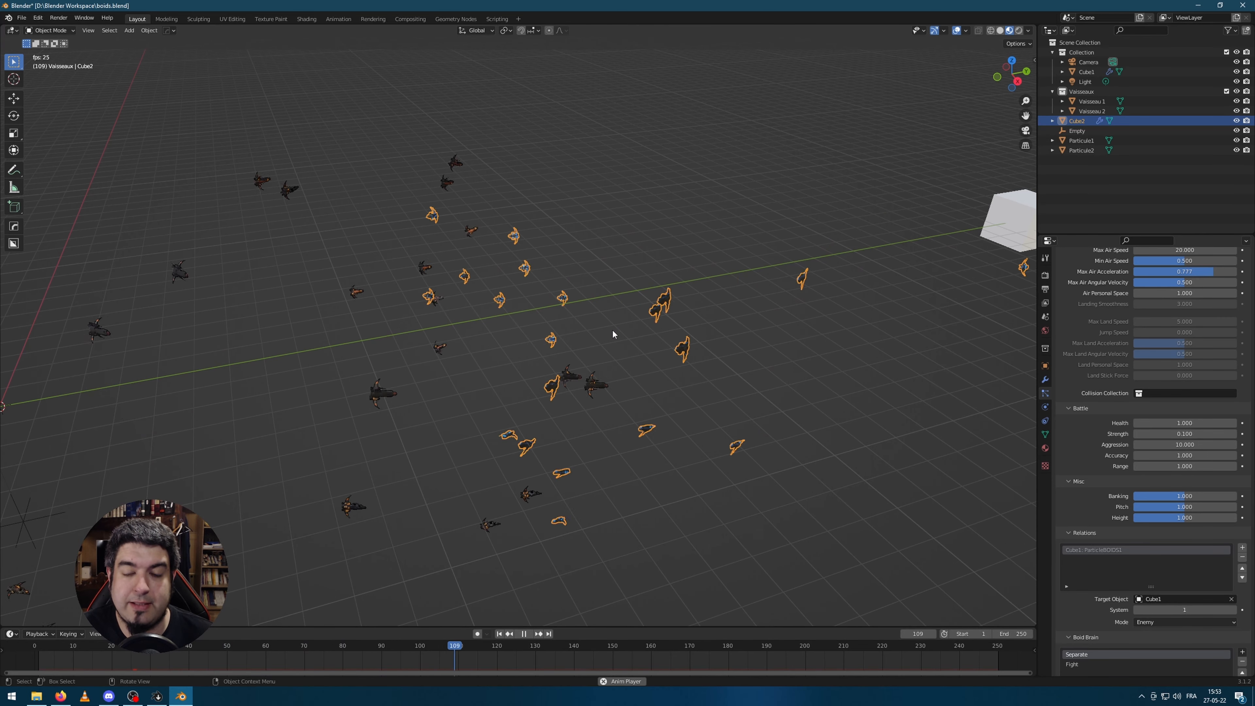
scroll(642, 316, "down", 4)
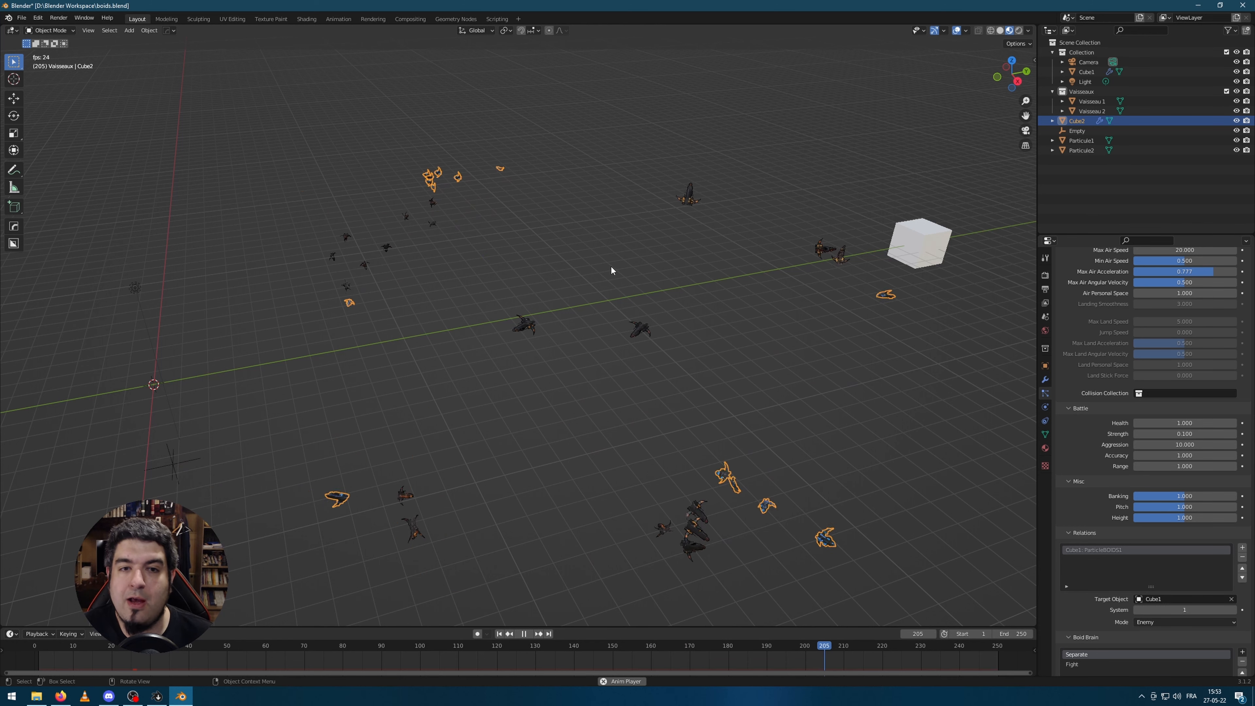
key("space")
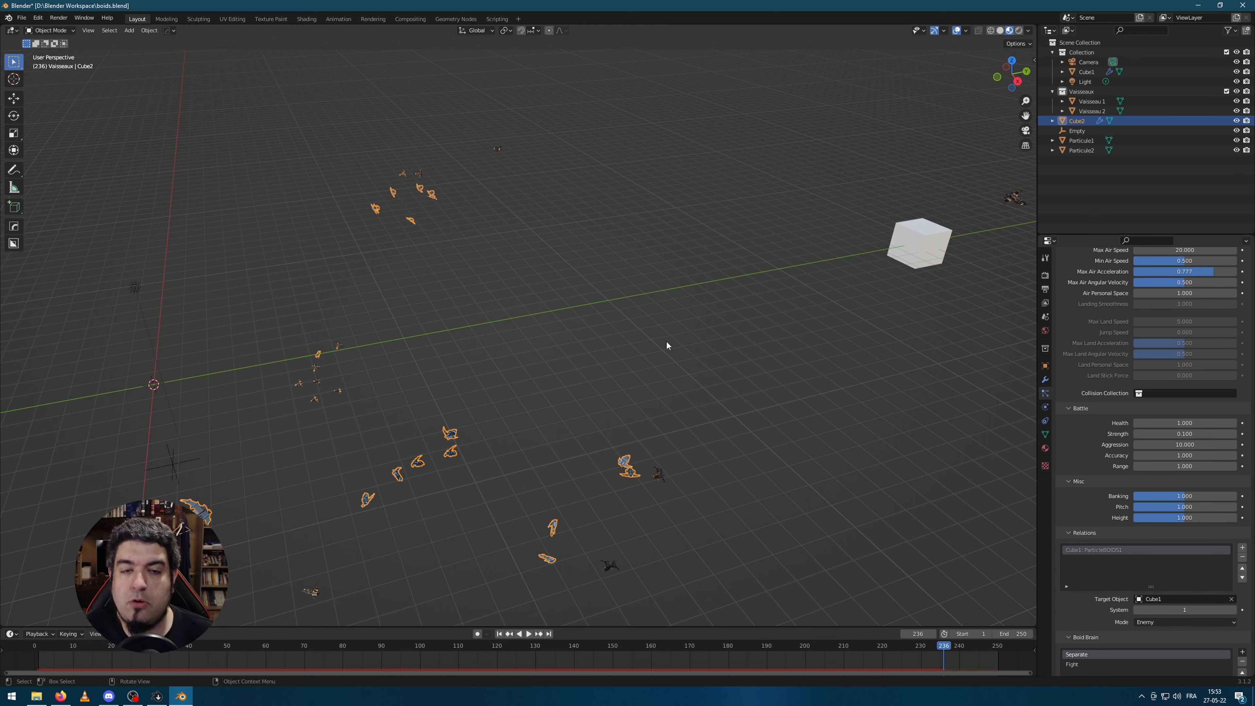
Step: Enable Simple children for Cube2's particle system
scroll(1197, 390, "down", 10)
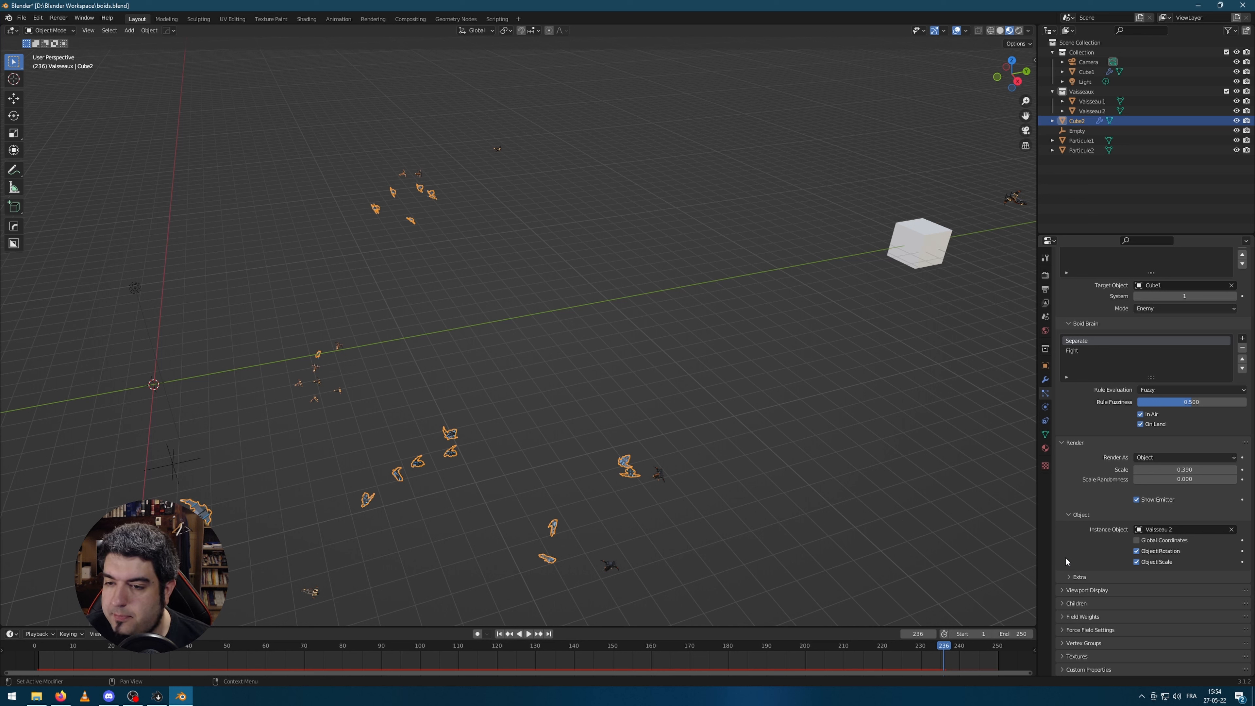
left_click(1075, 603)
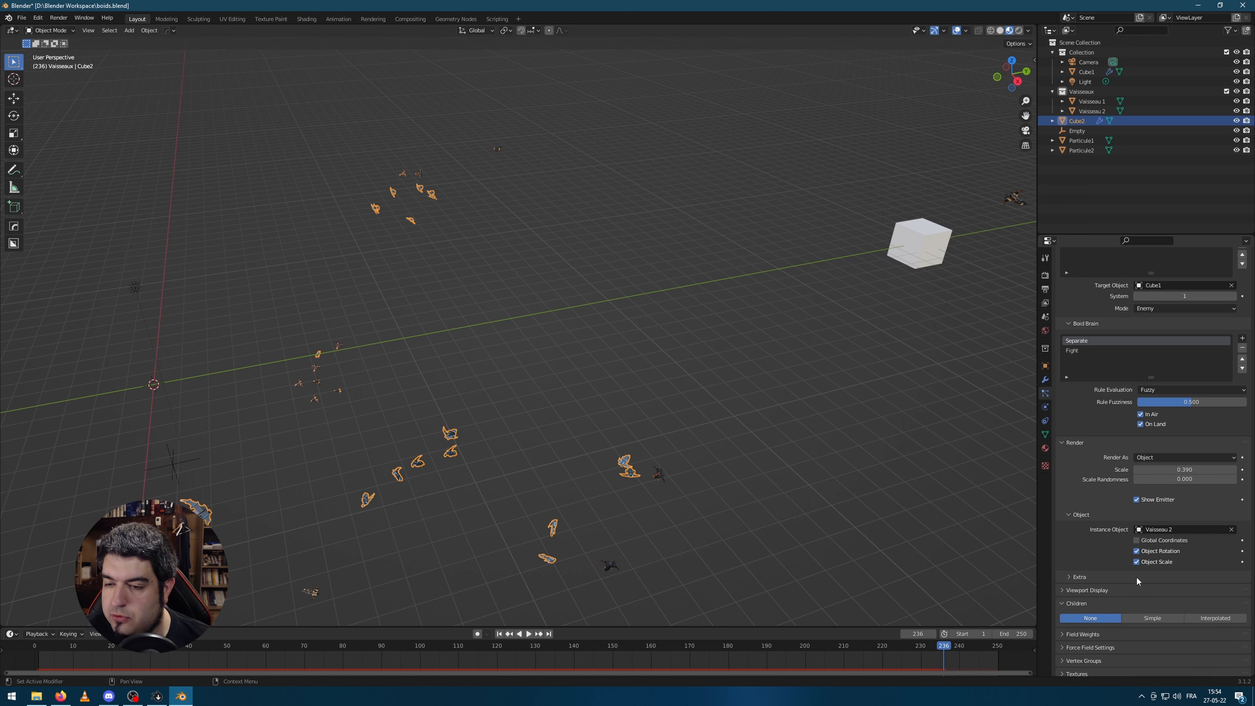
middle_click_drag(1086, 609, 1087, 592)
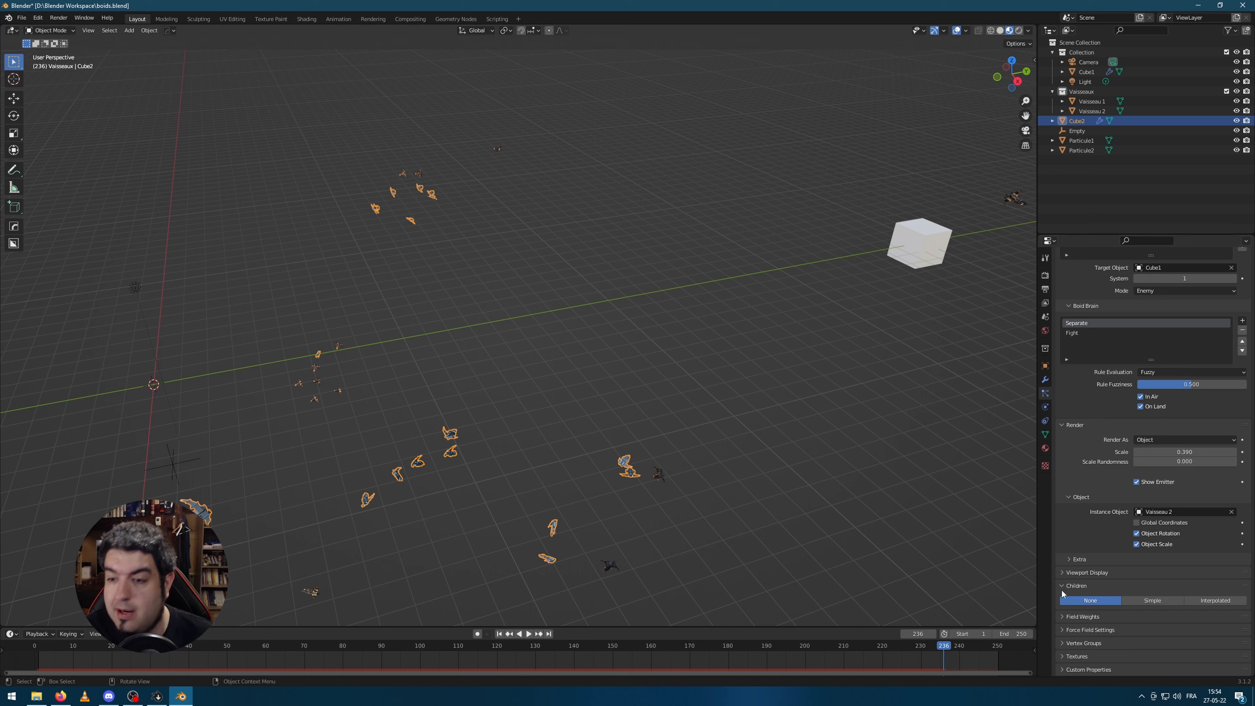
left_click(1168, 601)
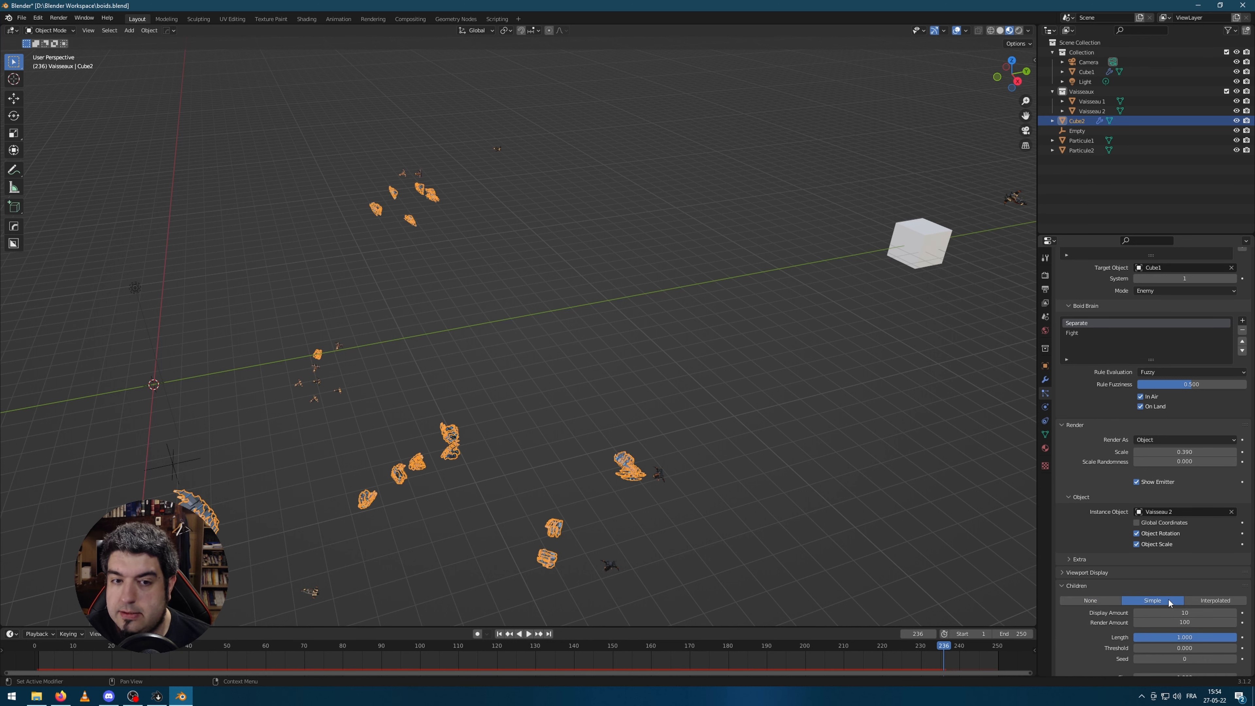
scroll(820, 452, "down", 3)
scroll(719, 485, "up", 5)
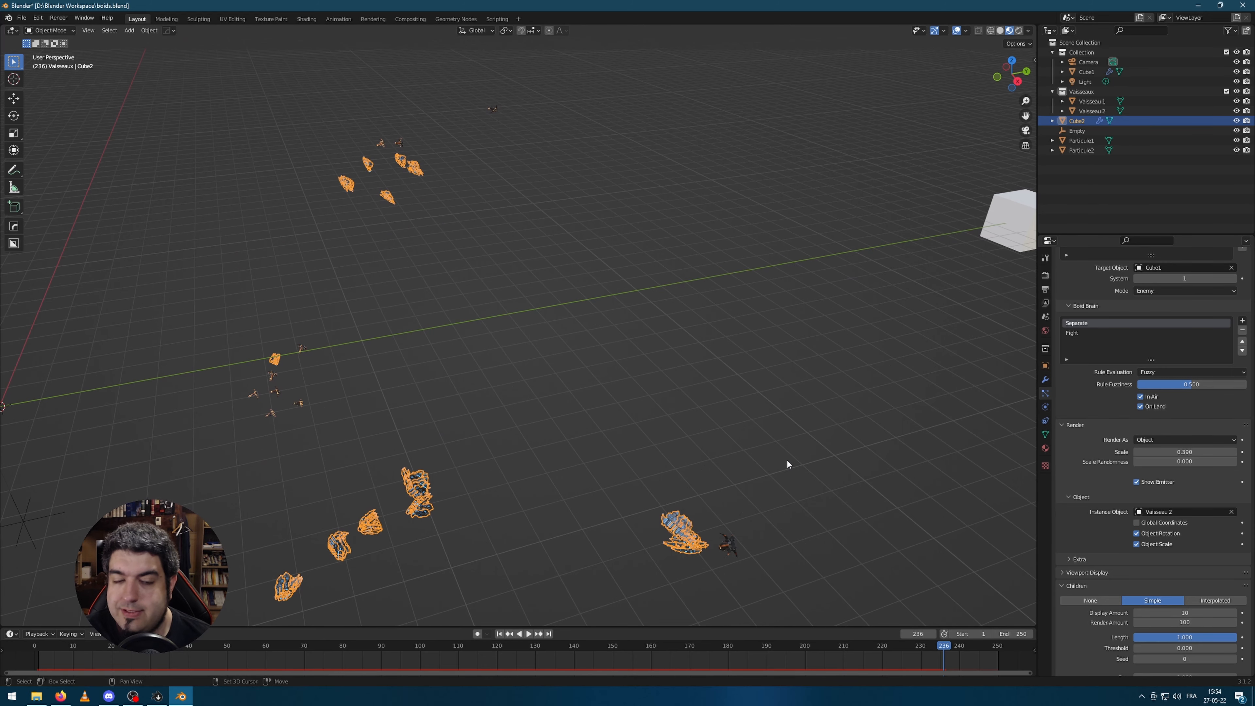
Step: Set the display amount of Cube2's particle children to 2
scroll(785, 459, "down", 3)
scroll(1144, 607, "down", 2)
scroll(630, 454, "down", 2)
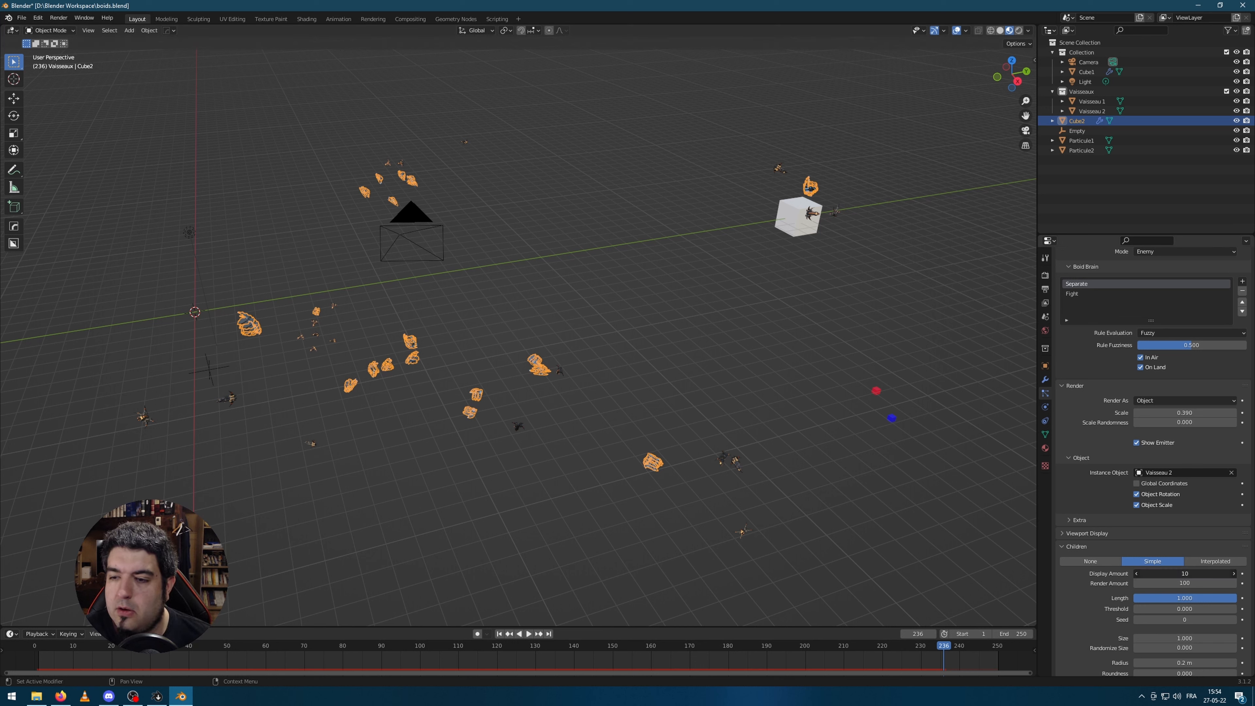
key("Return")
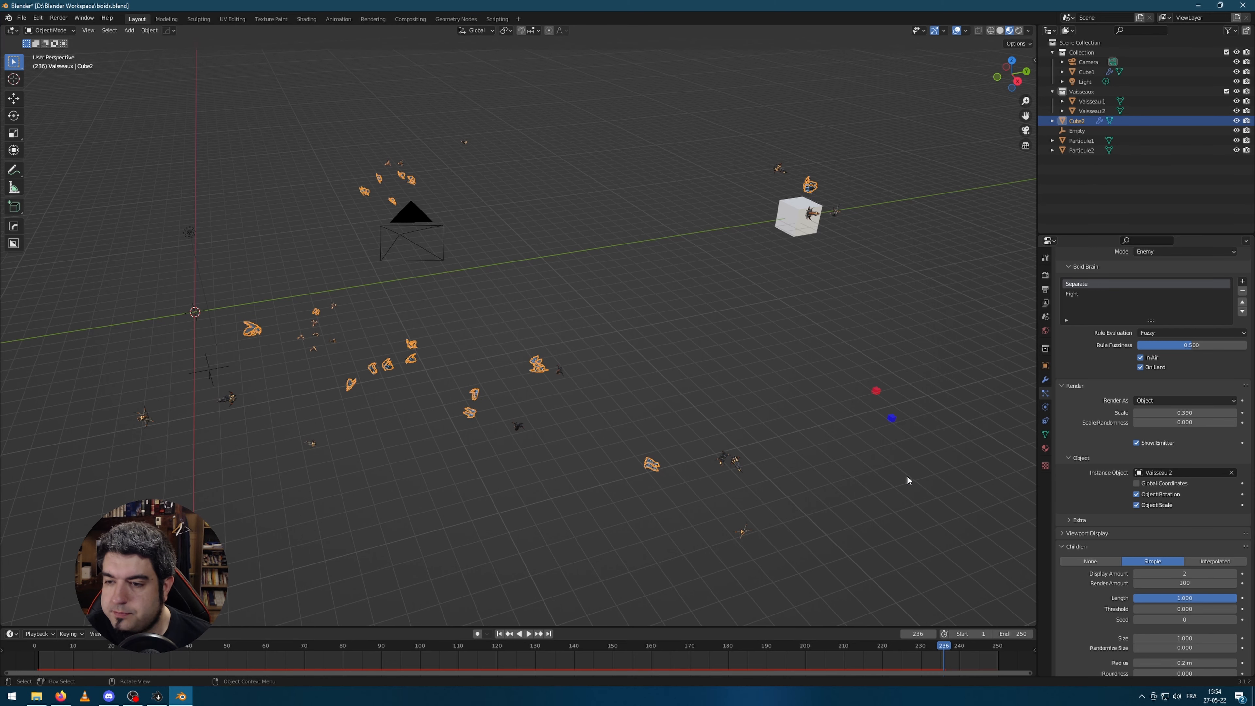
Step: Set the threshold of Cube2's particle children to 1 and widen their radius to 0.36 m
scroll(812, 485, "up", 3)
middle_click_drag(828, 484, 789, 421, "shift")
scroll(790, 421, "up", 4)
middle_click_drag(636, 399, 800, 436)
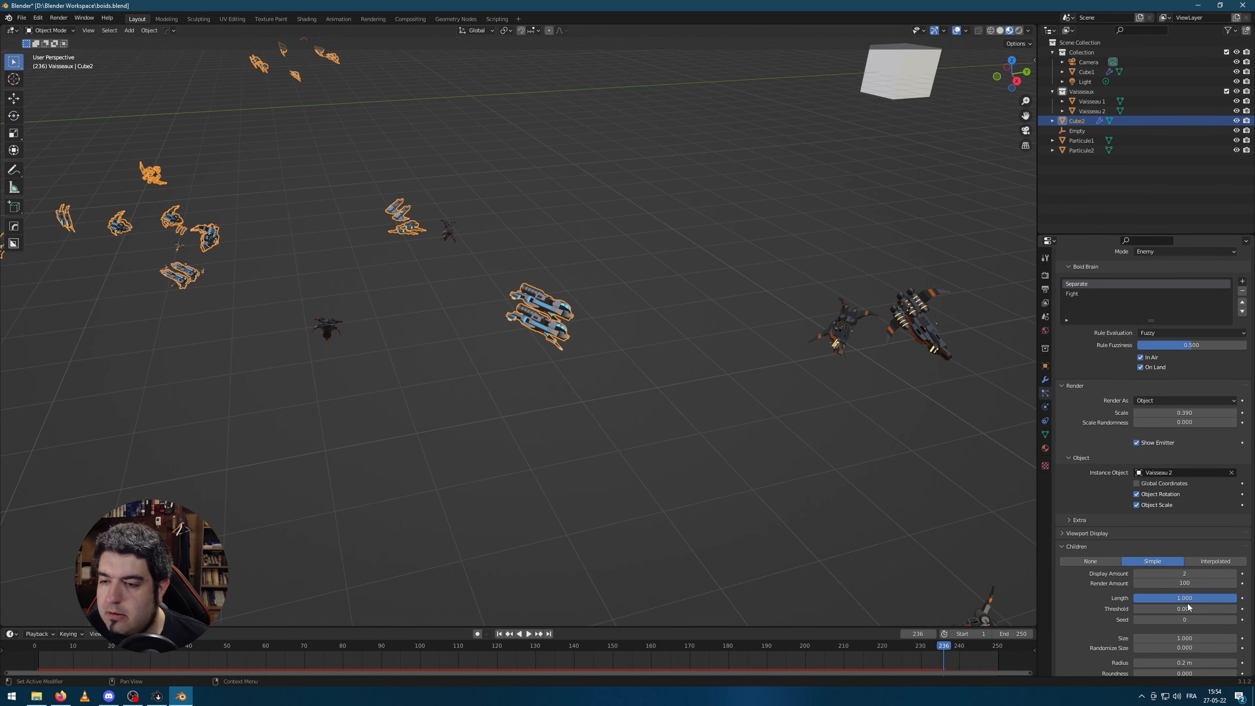
scroll(1189, 602, "down", 2)
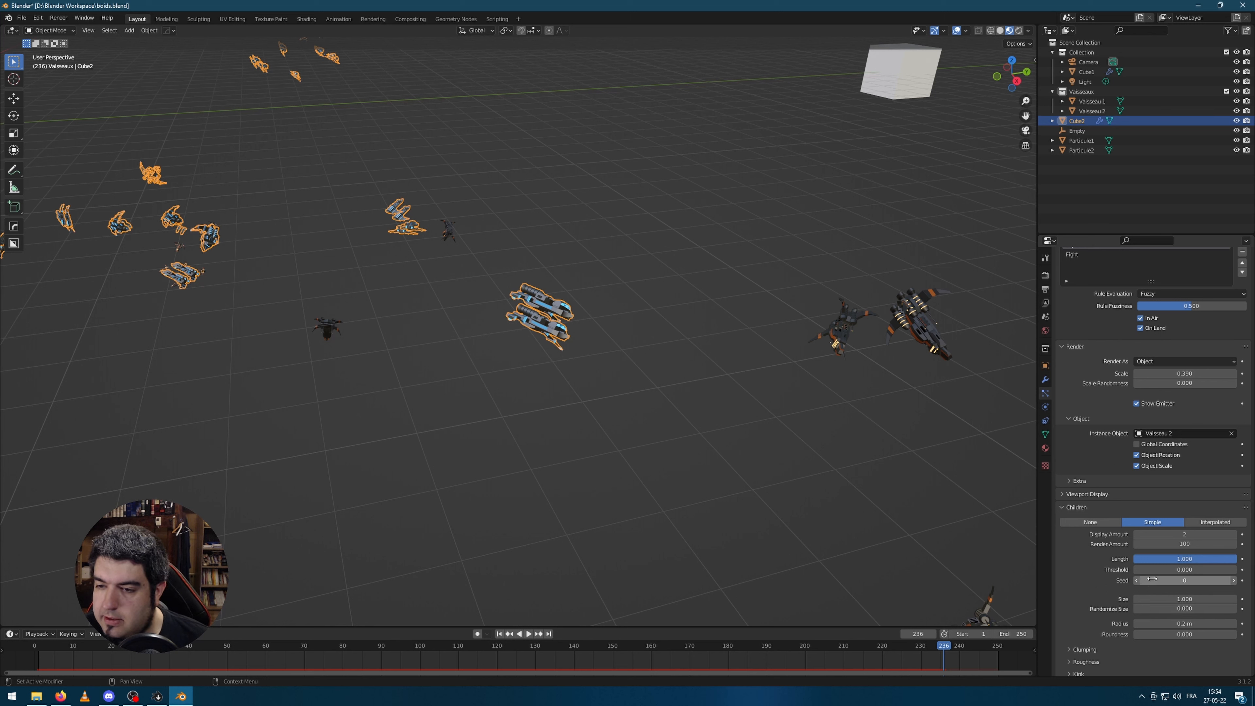
left_click_drag(1172, 571, 1234, 571)
left_click_drag(1167, 626, 1175, 627)
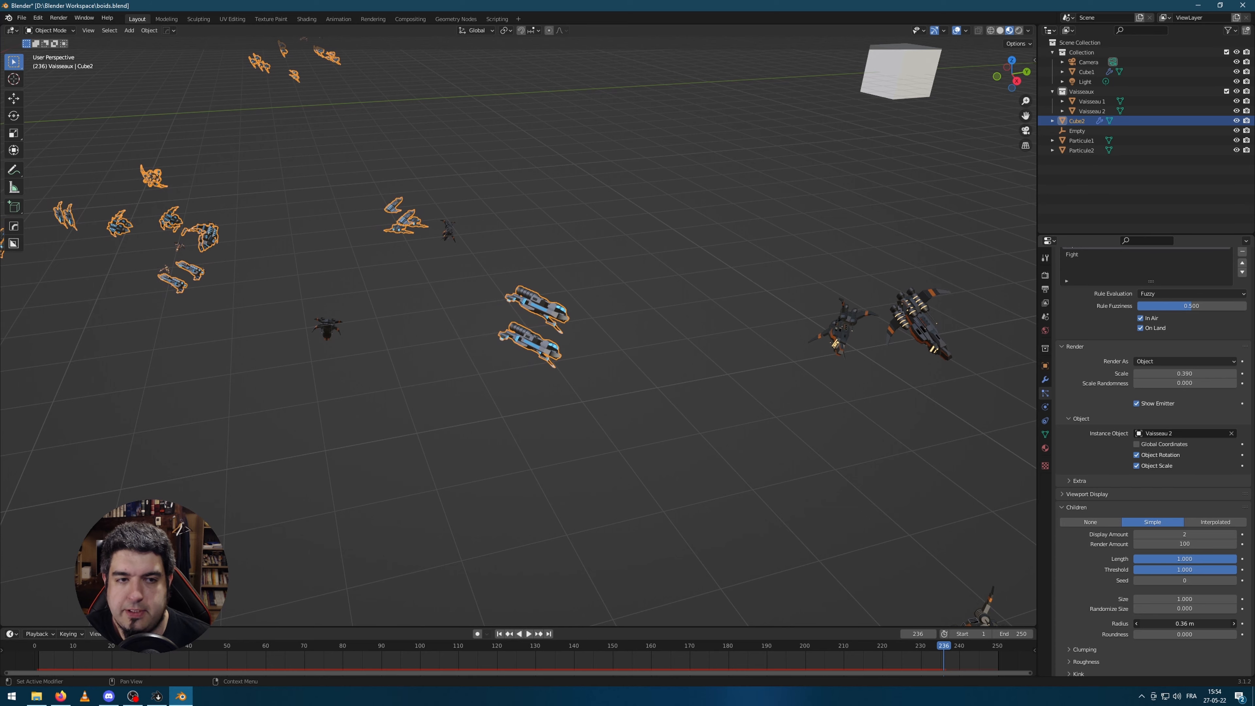
Step: Set the display amount of Cube2's particle children to 3 so each squadron has three ships
left_click(1197, 533)
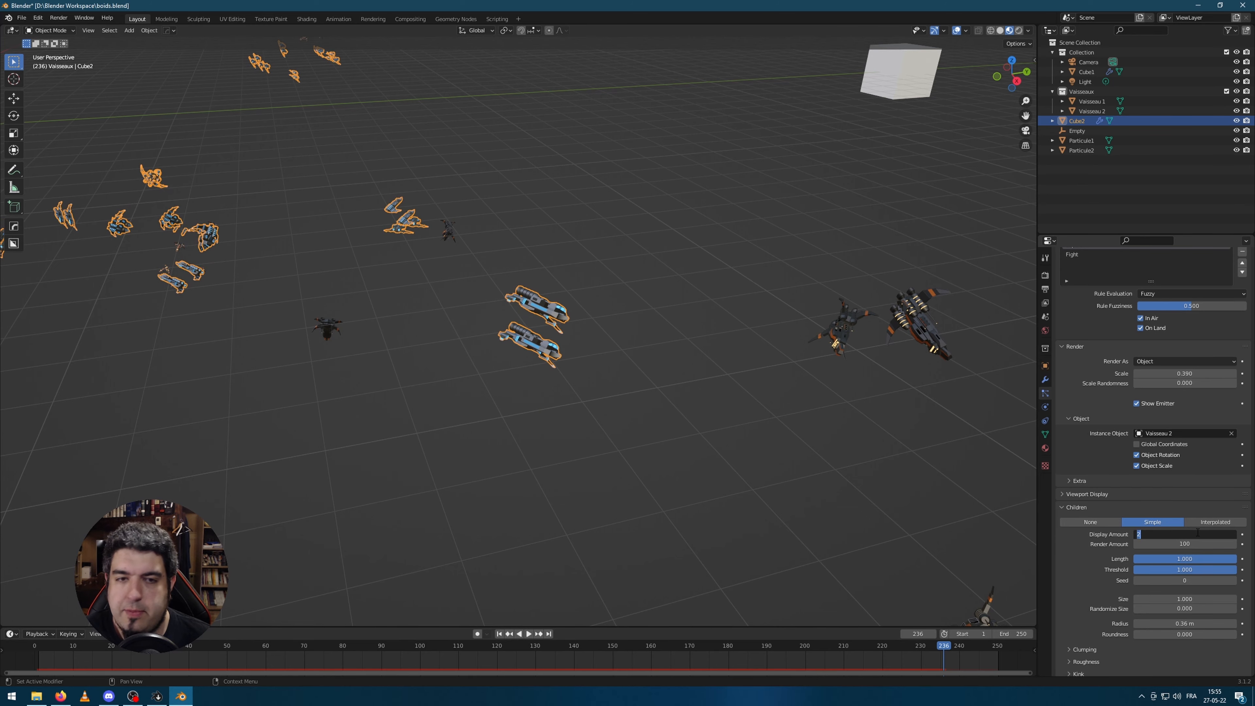
type("3")
key("Return")
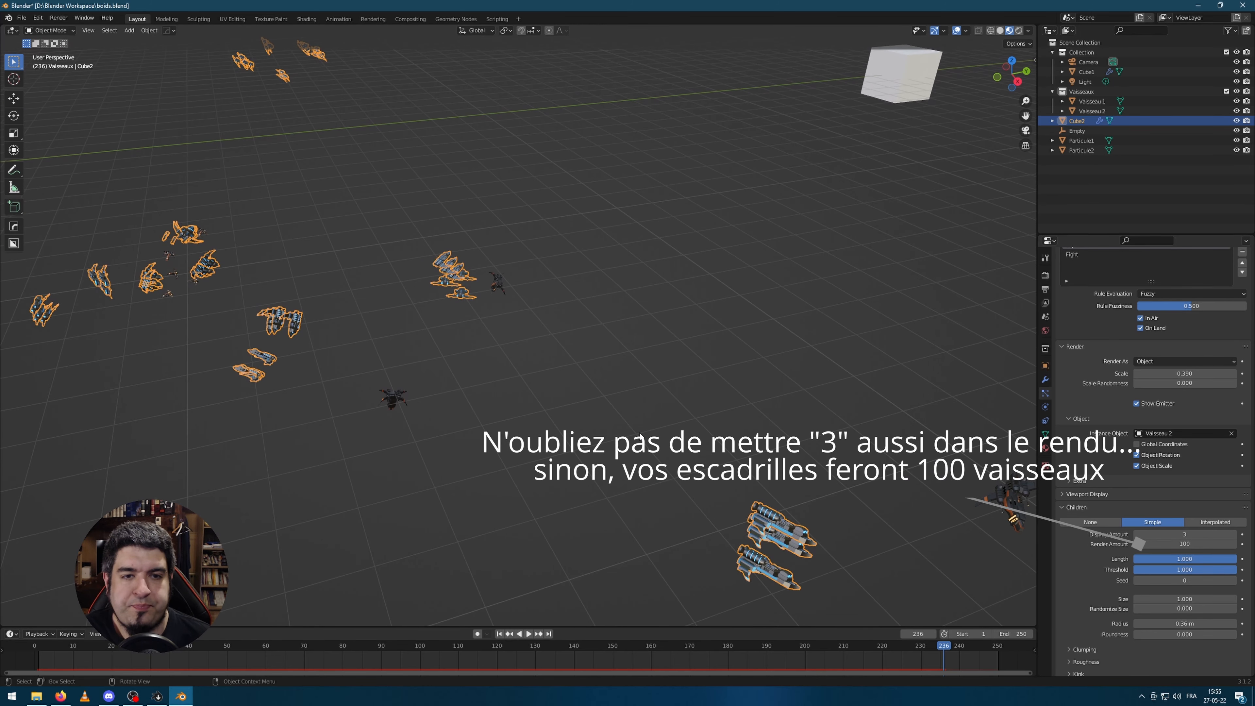
Step: Select Cube1 and enable Simple children for its particle system
left_click(557, 582)
scroll(610, 459, "down", 4)
left_click(761, 168)
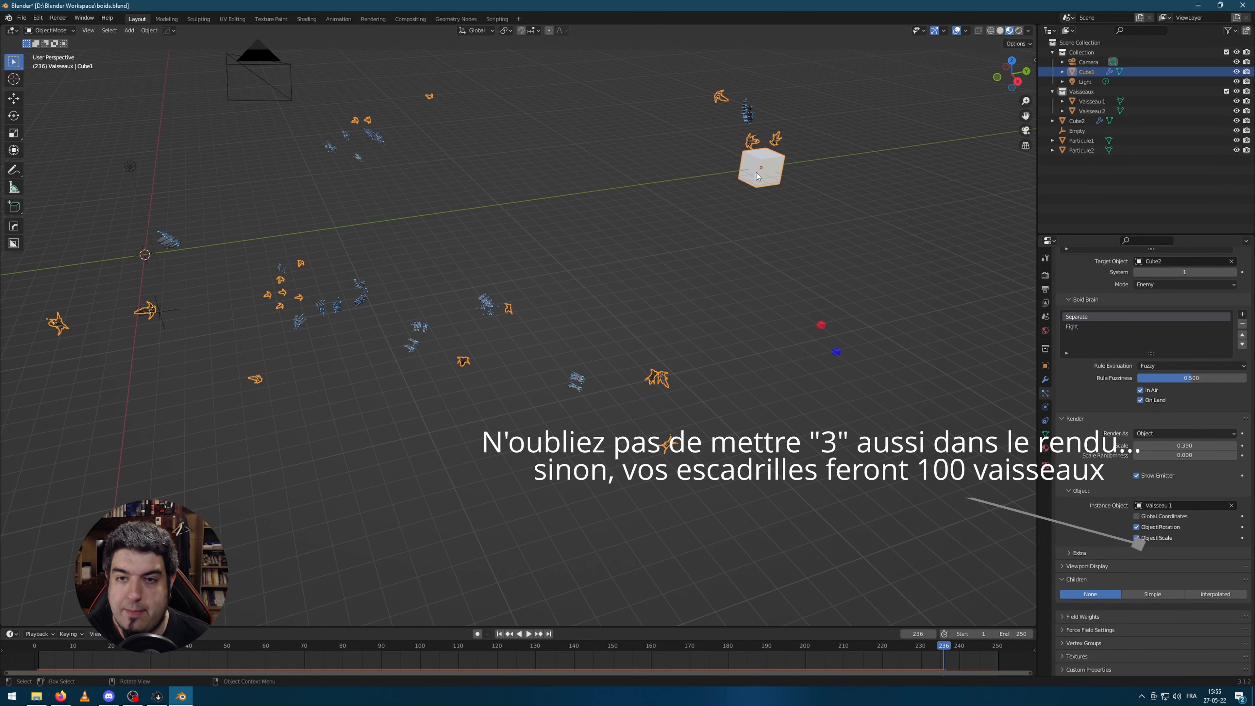
scroll(1156, 512, "up", 4)
scroll(1168, 585, "down", 3)
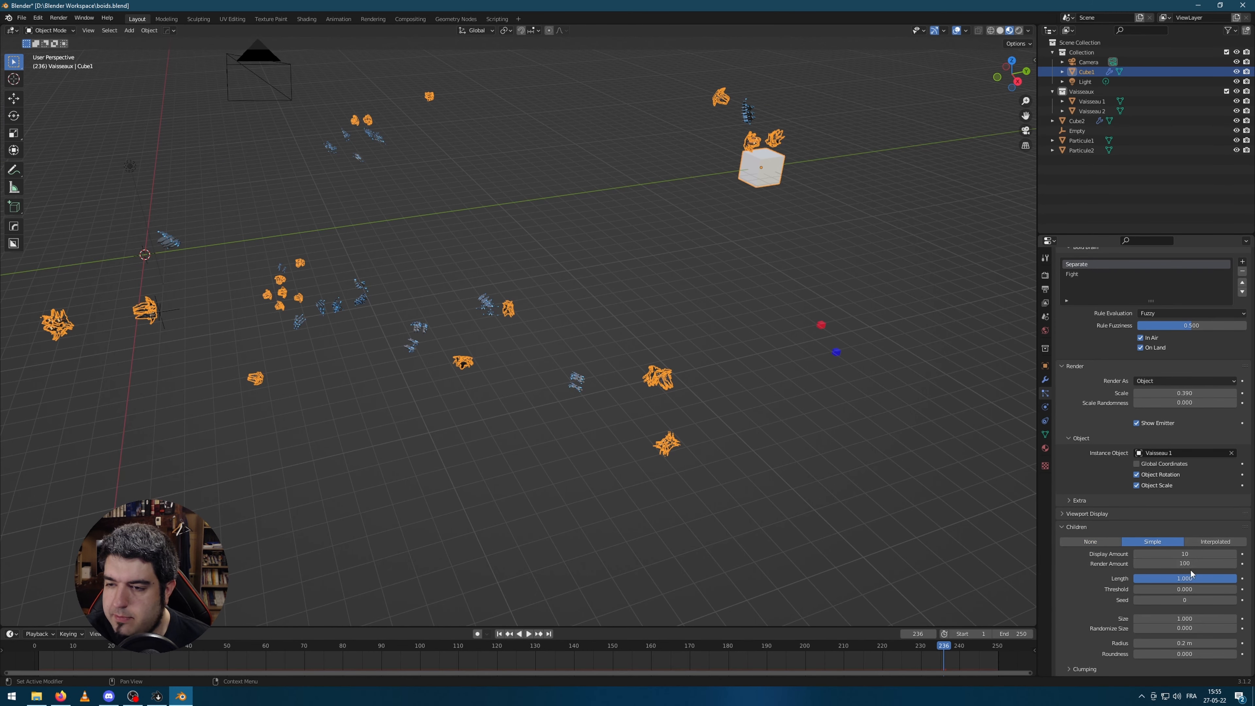
Step: Set the display amount of Cube1's particle children to 3 and their radius to 0.5 m
double_click(1192, 554)
type("3")
key("Return")
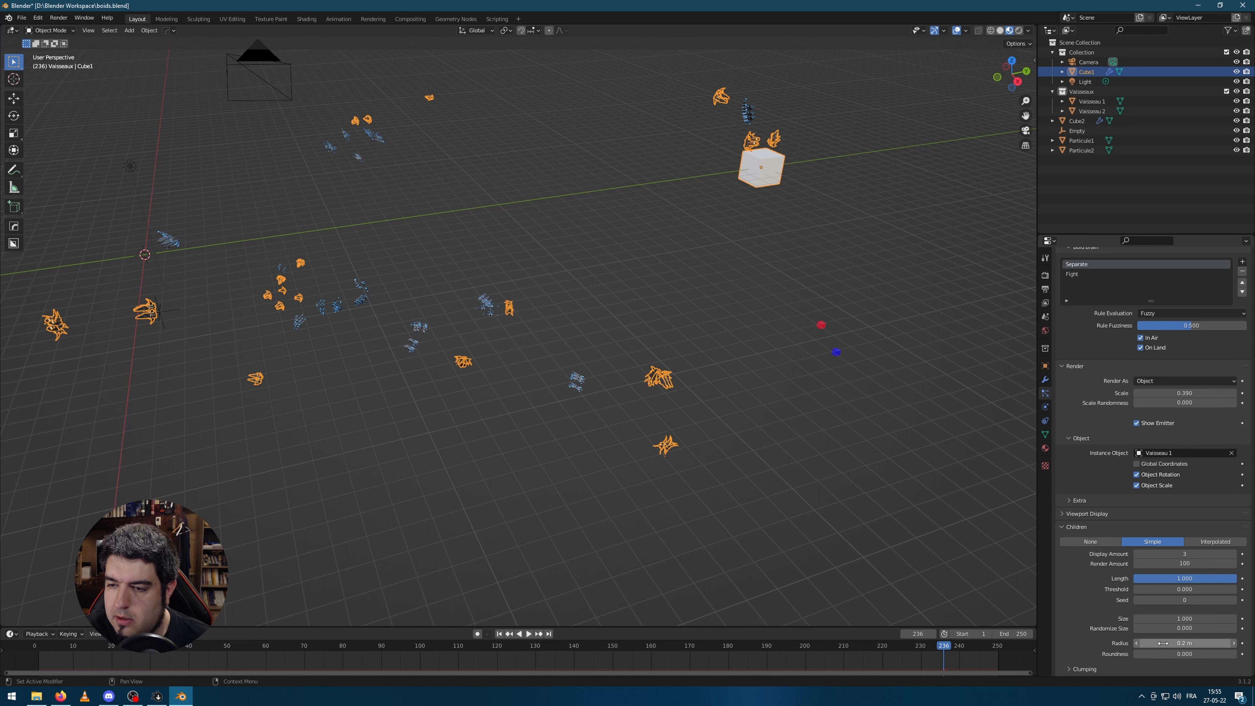
left_click_drag(1162, 642, 1174, 642)
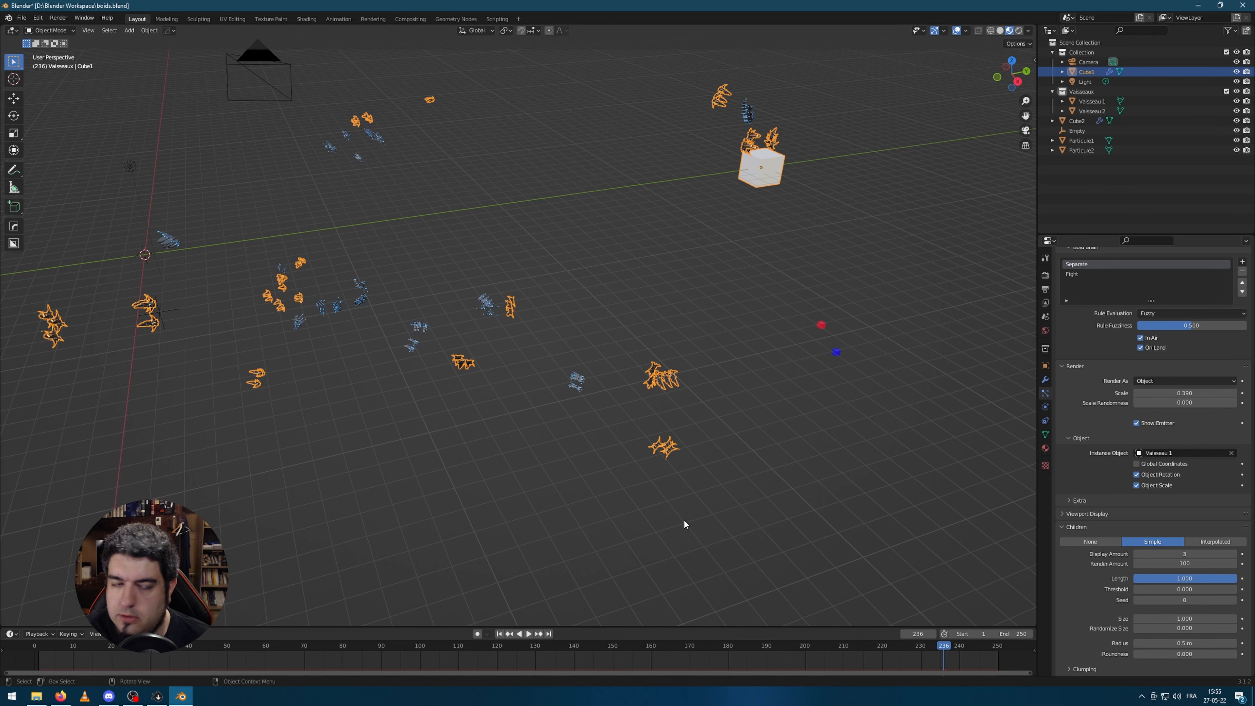
Step: Return to frame 1, preview the battle through the camera, and go back to a perspective overview of the scene
left_click(694, 589)
left_click(499, 633)
key("KP_0")
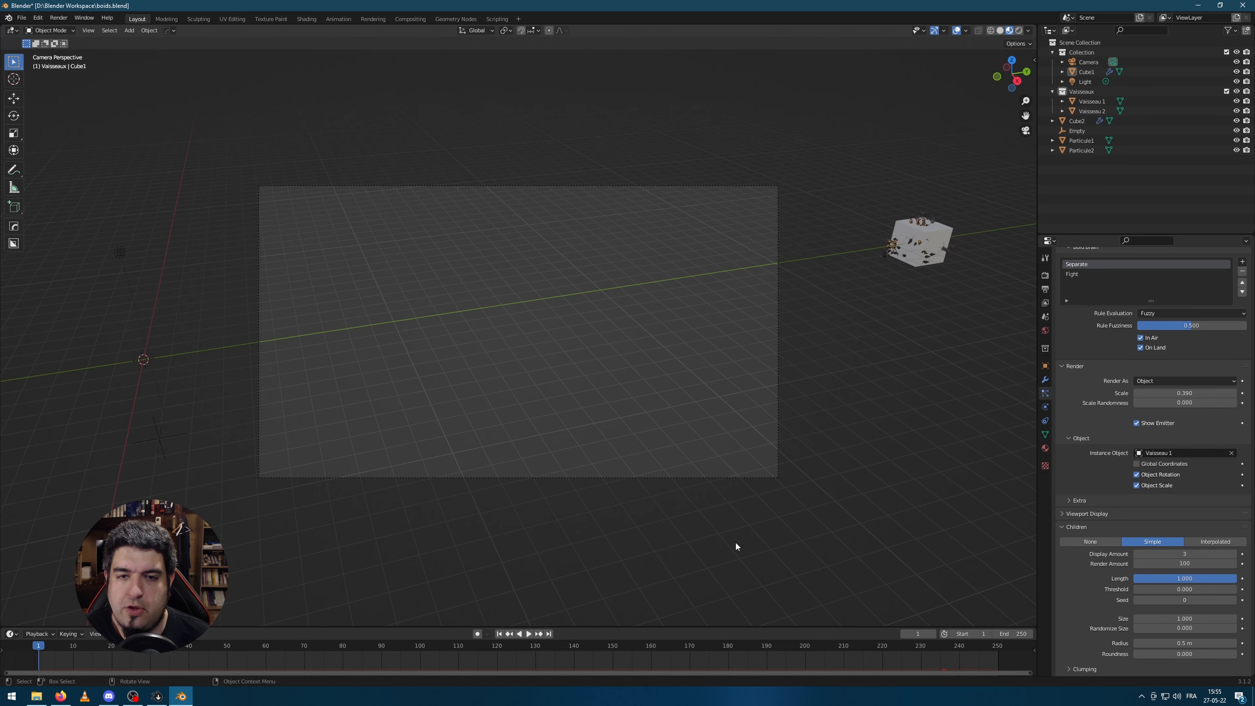
key("space")
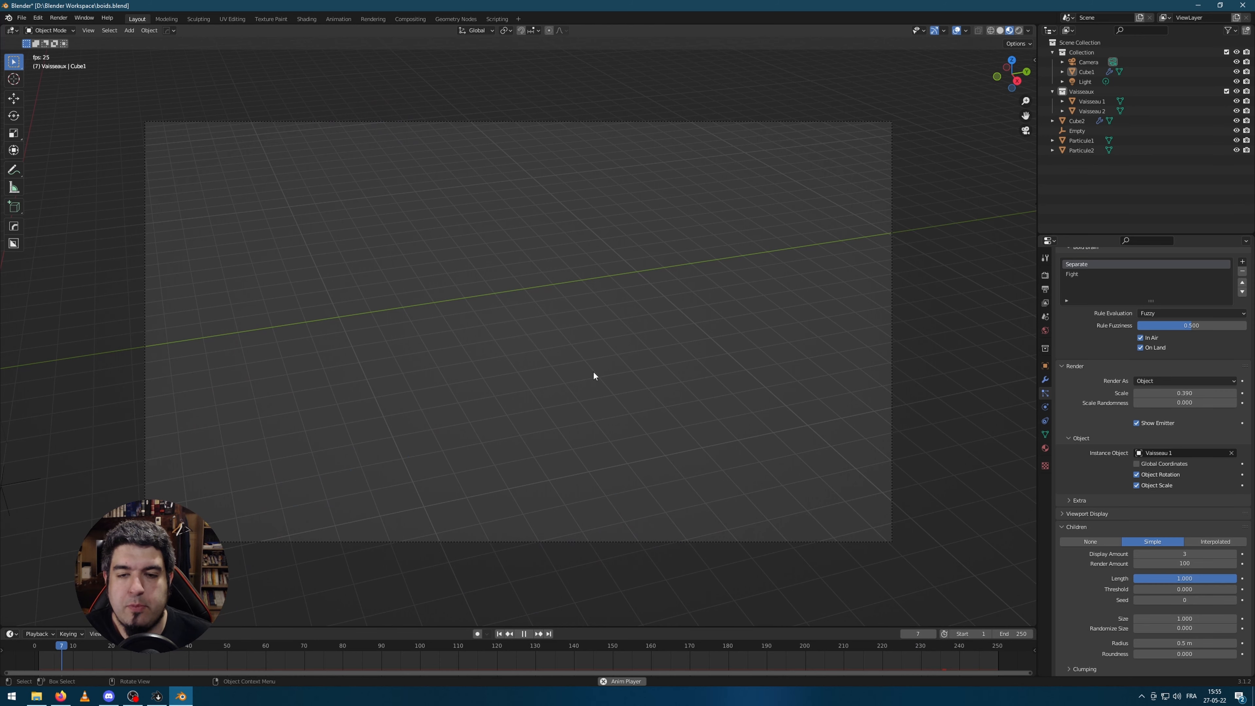
key("space")
scroll(716, 432, "down", 5)
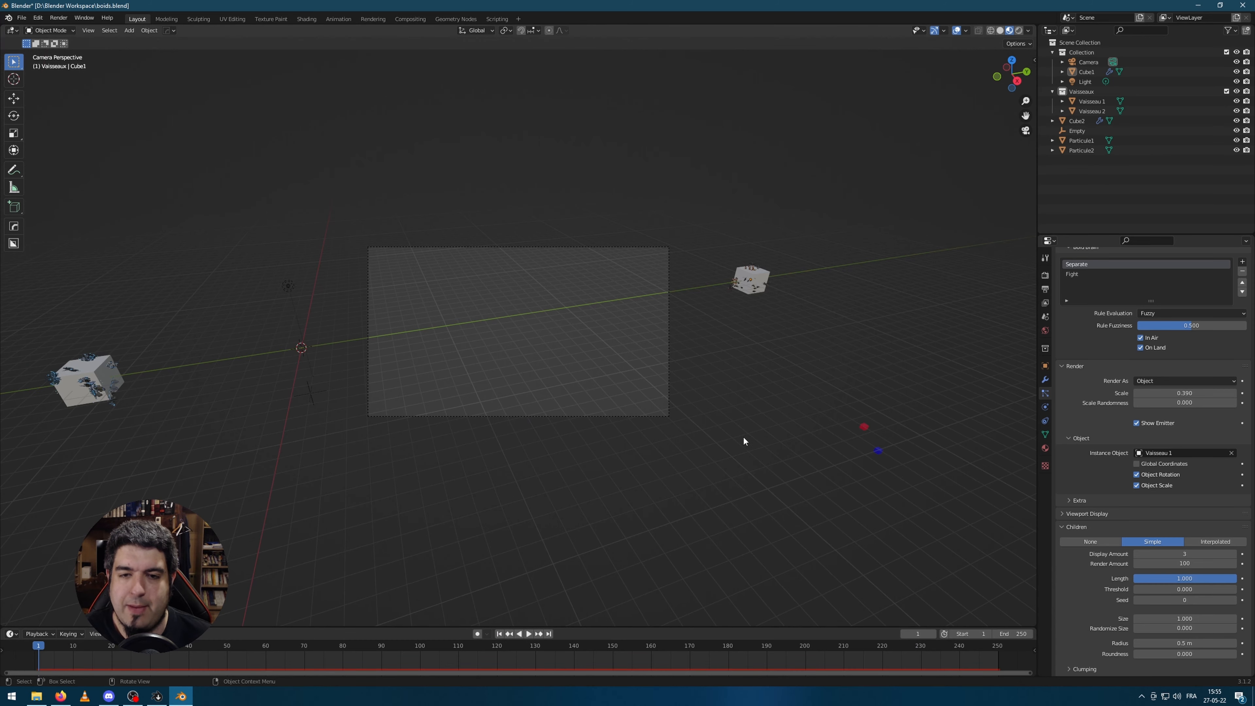
key("KP_0")
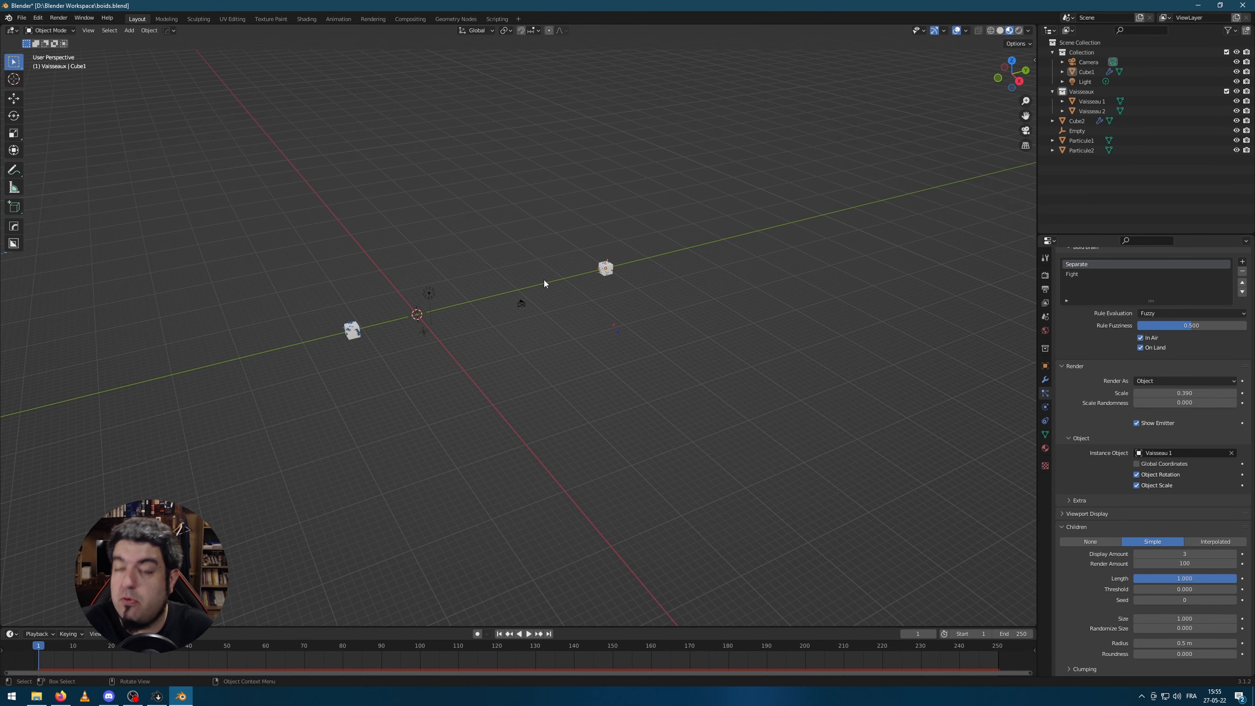
middle_click_drag(715, 309, 475, 327)
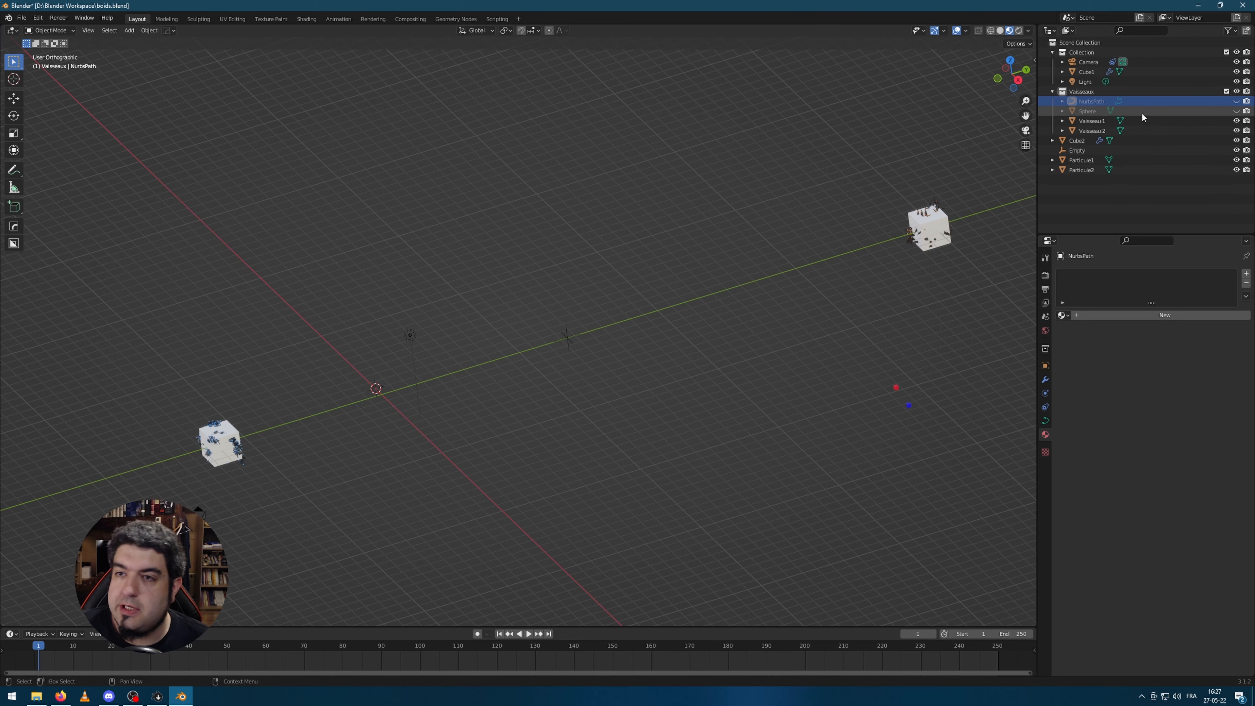
Step: Unhide the NurbsPath curve so it shows in the scene and clear the selection
left_click(761, 381)
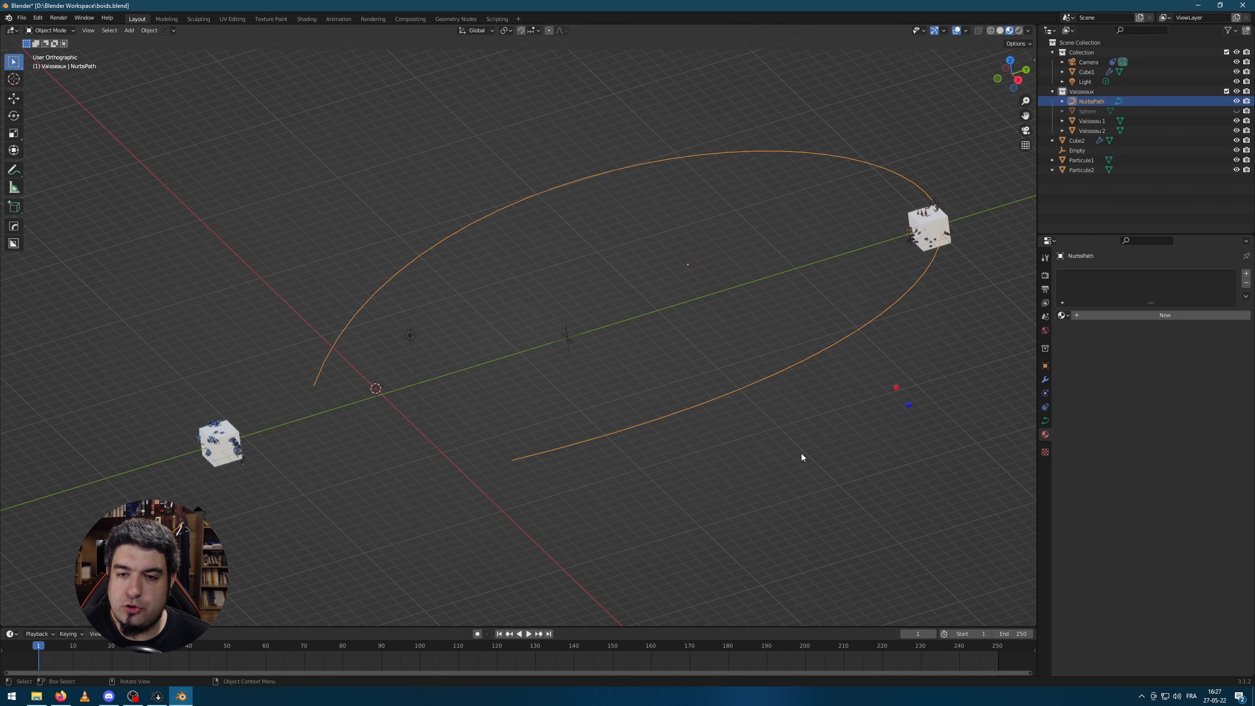
left_click(800, 448)
scroll(735, 435, "down", 2)
middle_click_drag(597, 480, 603, 469)
Step: Add a new path curve at the 3D cursor and enter Edit Mode on it
key("shift+a")
mouse_move(598, 469)
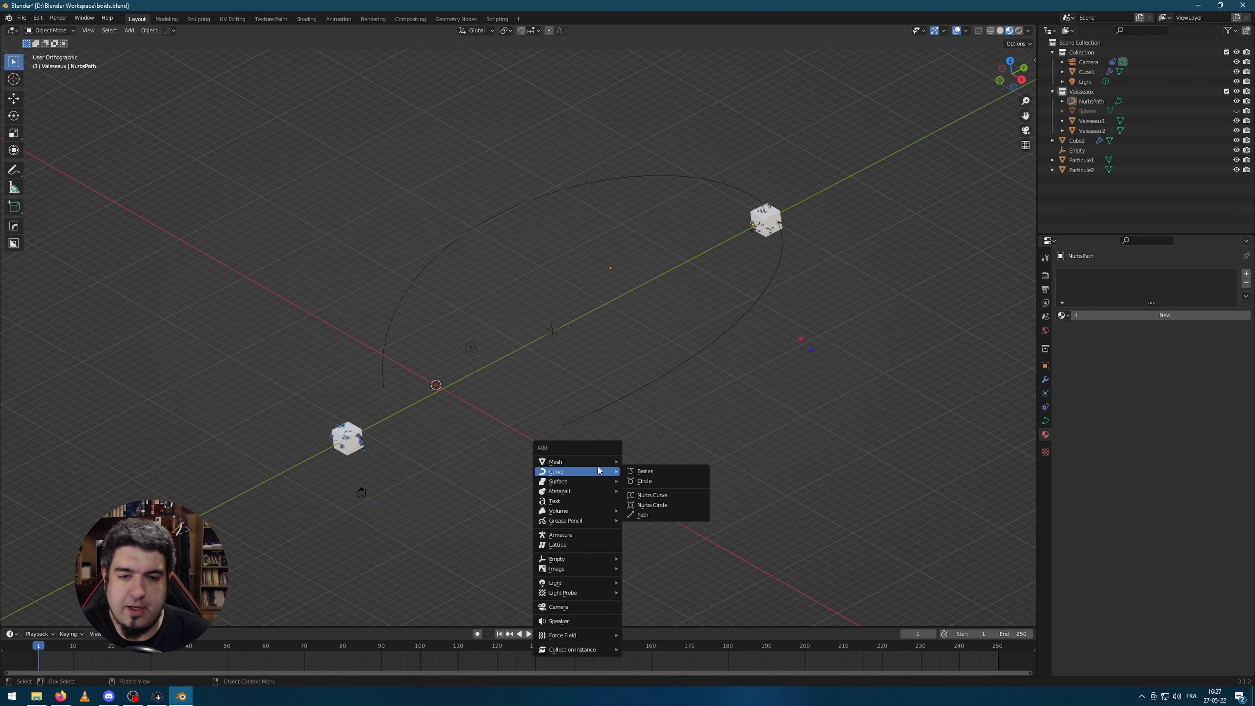
left_click(646, 513)
scroll(463, 387, "down", 2)
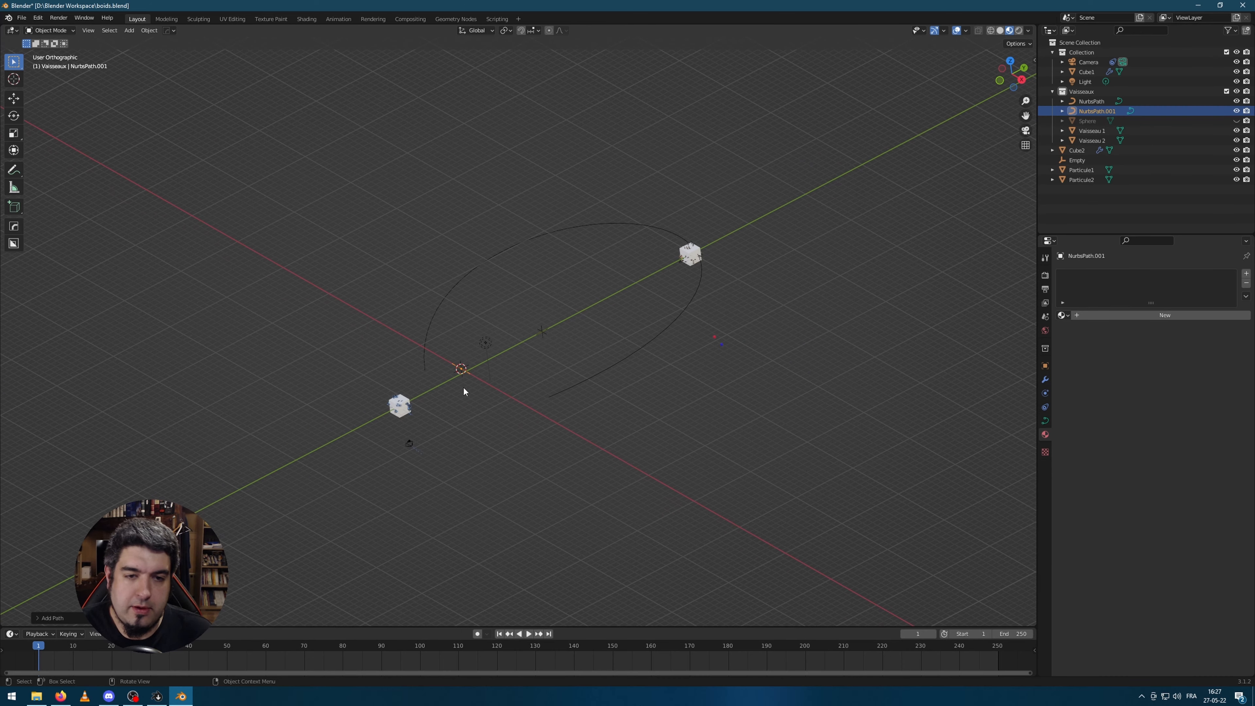
scroll(463, 395, "up", 5)
key("Tab")
middle_click_drag(463, 437, 450, 460)
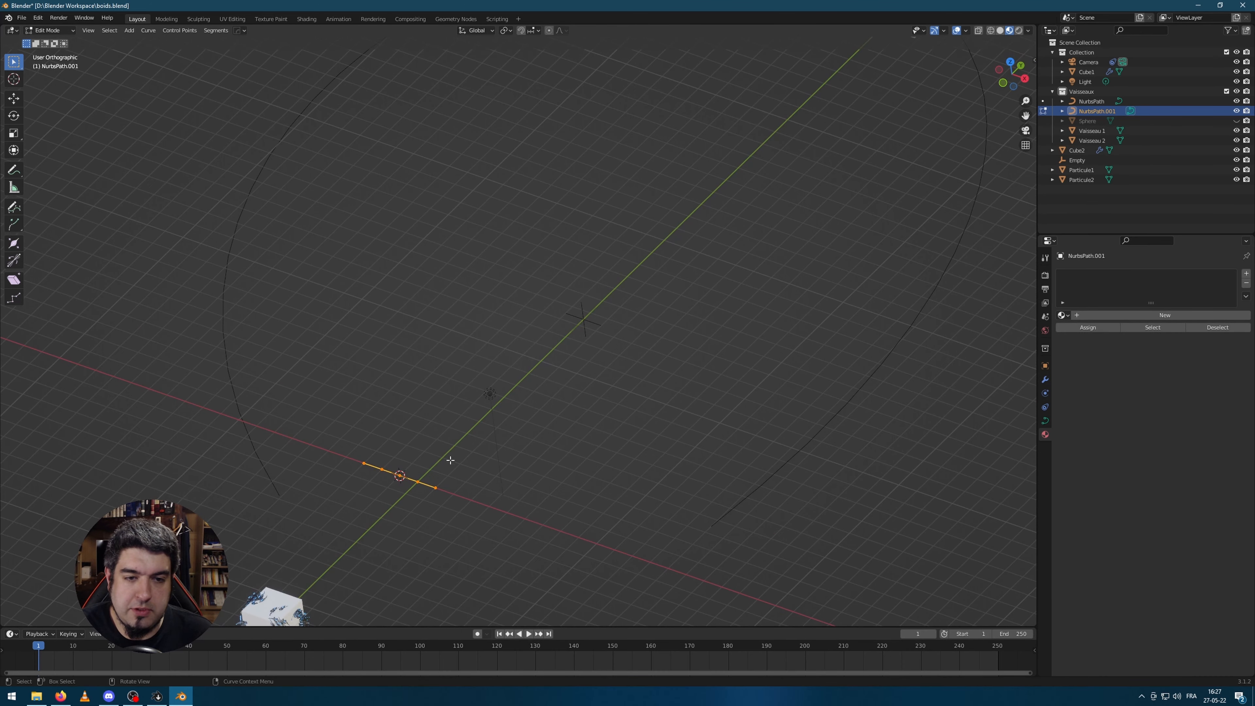
Step: Move both end points and one inner control point of the new path outward to bend it into a V-like curve
left_click(438, 489)
key("g")
left_click(668, 363)
left_click(362, 464)
key("g")
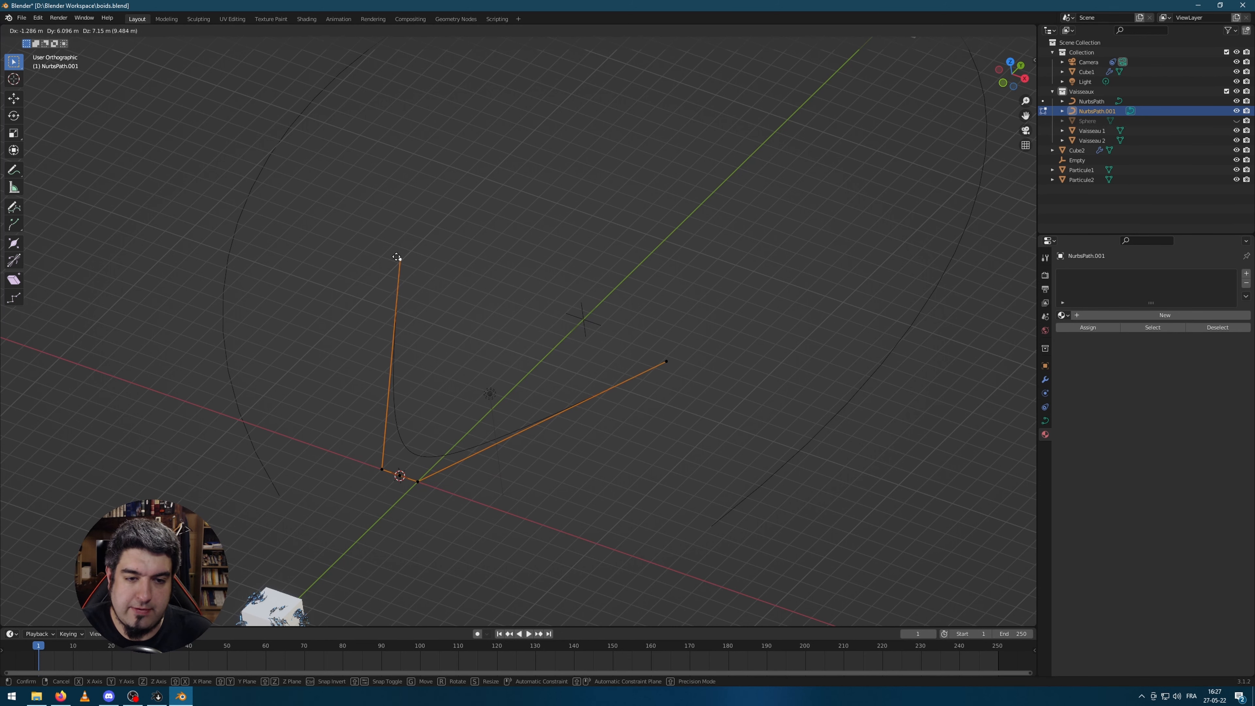
left_click(398, 259)
left_click(383, 469)
key("g")
left_click(285, 470)
Step: Move one end point of the new path near the original curve's open end and its neighbouring control point beside the far cube
middle_click_drag(529, 467, 748, 322)
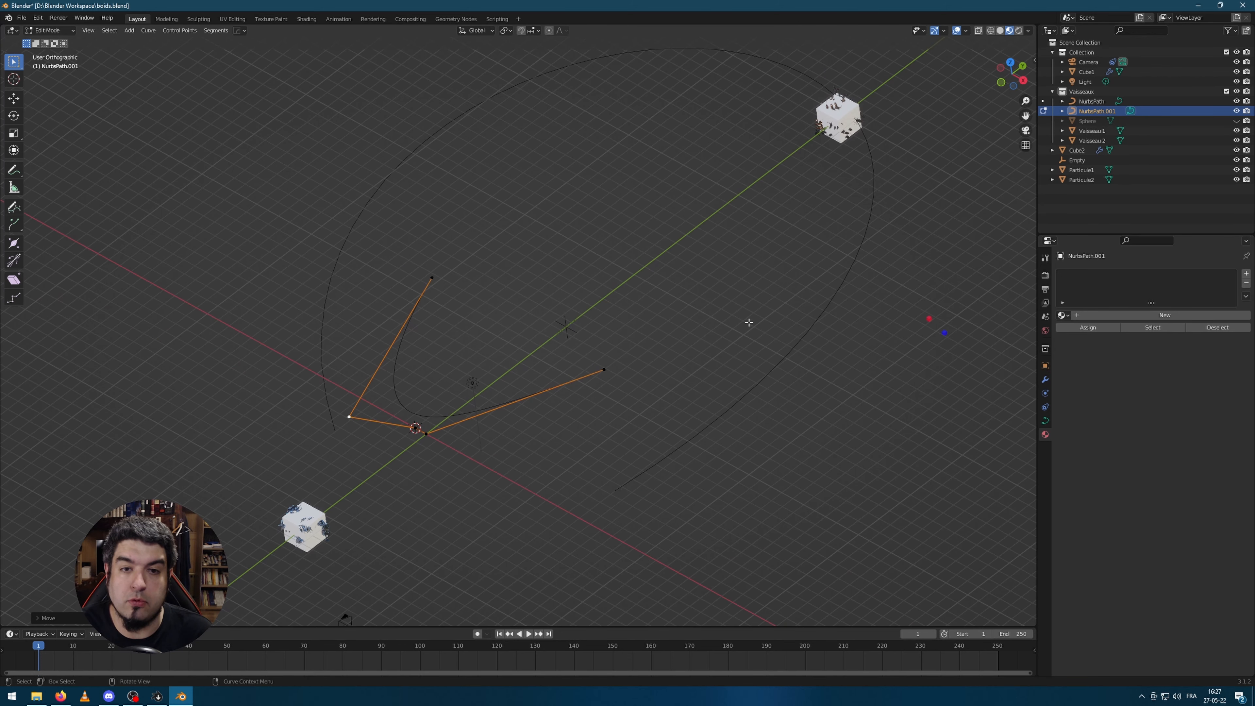
left_click(438, 284)
key("g")
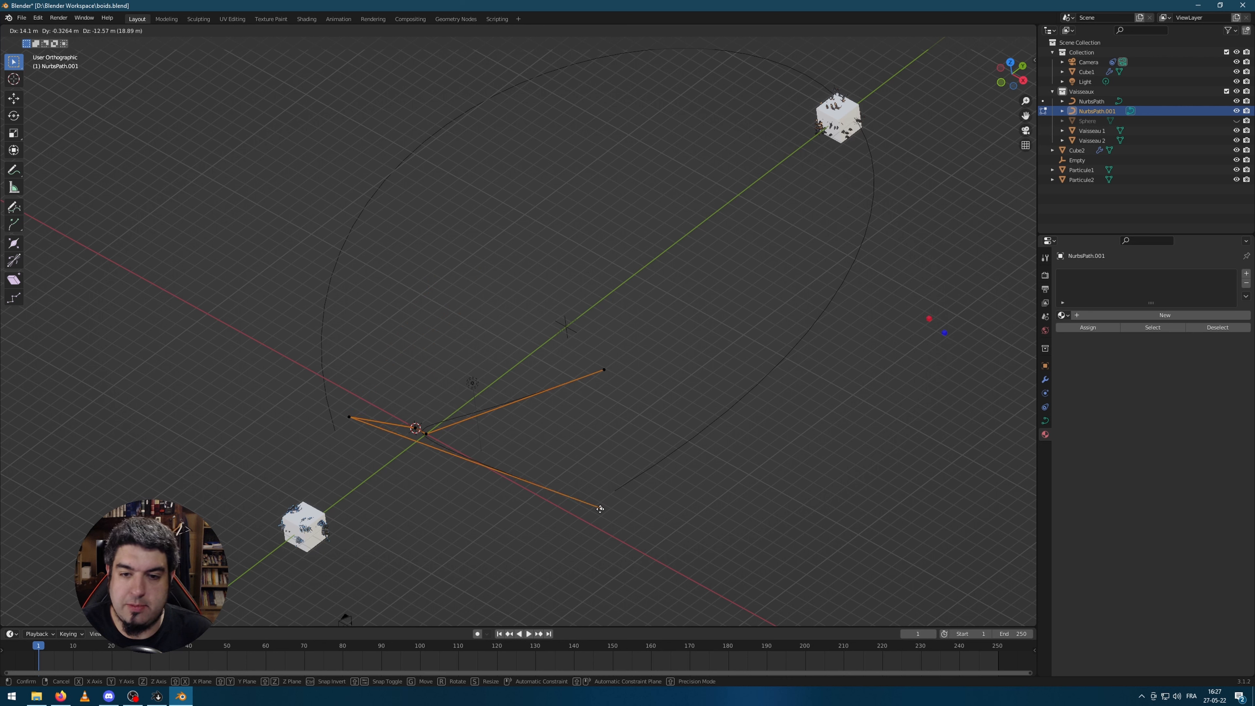
left_click(599, 521)
left_click(347, 418)
key("g")
left_click(912, 131)
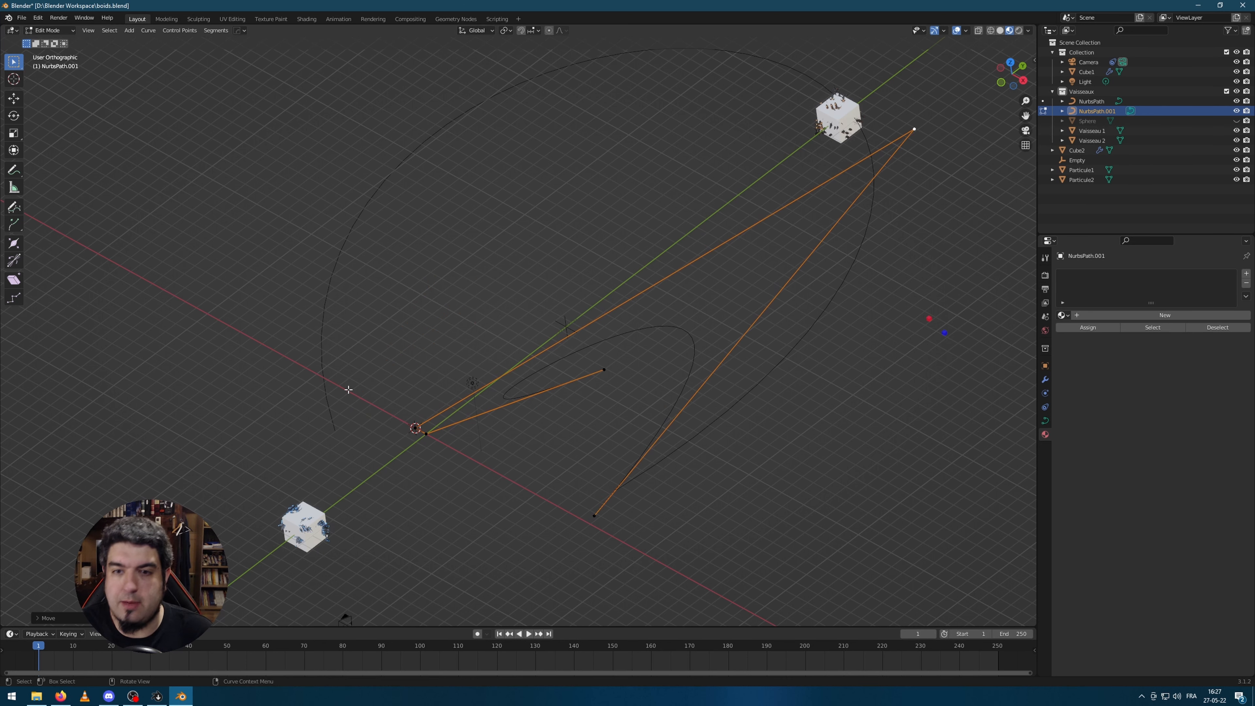
Step: Reposition the three remaining control points of the new path to form a wide open arc reaching past the near cube
left_click_drag(415, 428, 579, 40)
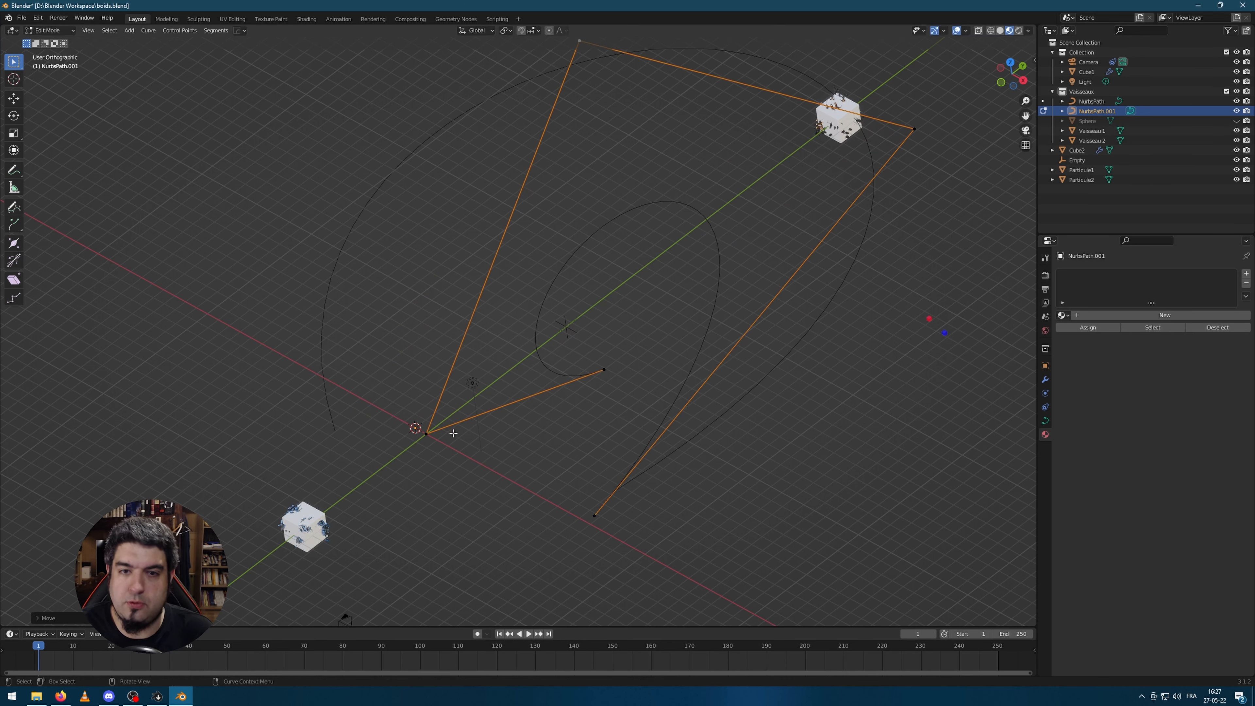
left_click_drag(423, 437, 98, 414)
scroll(574, 299, "down", 4)
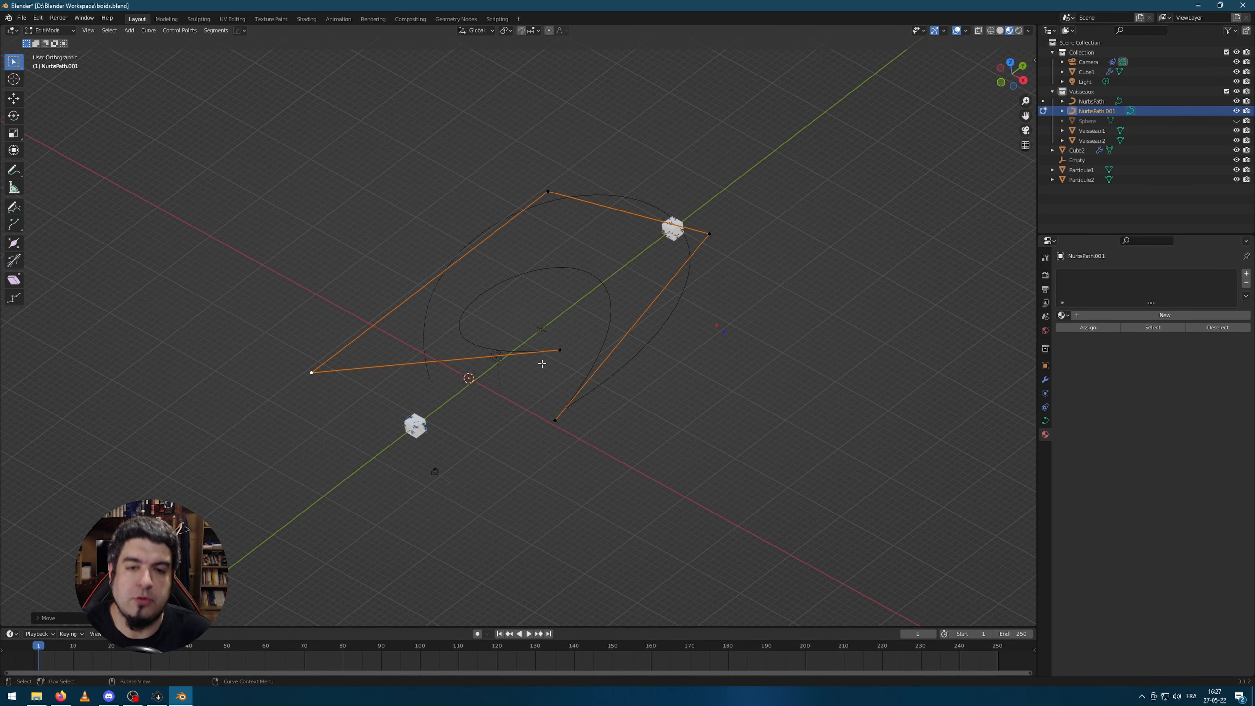
left_click_drag(557, 354, 244, 469)
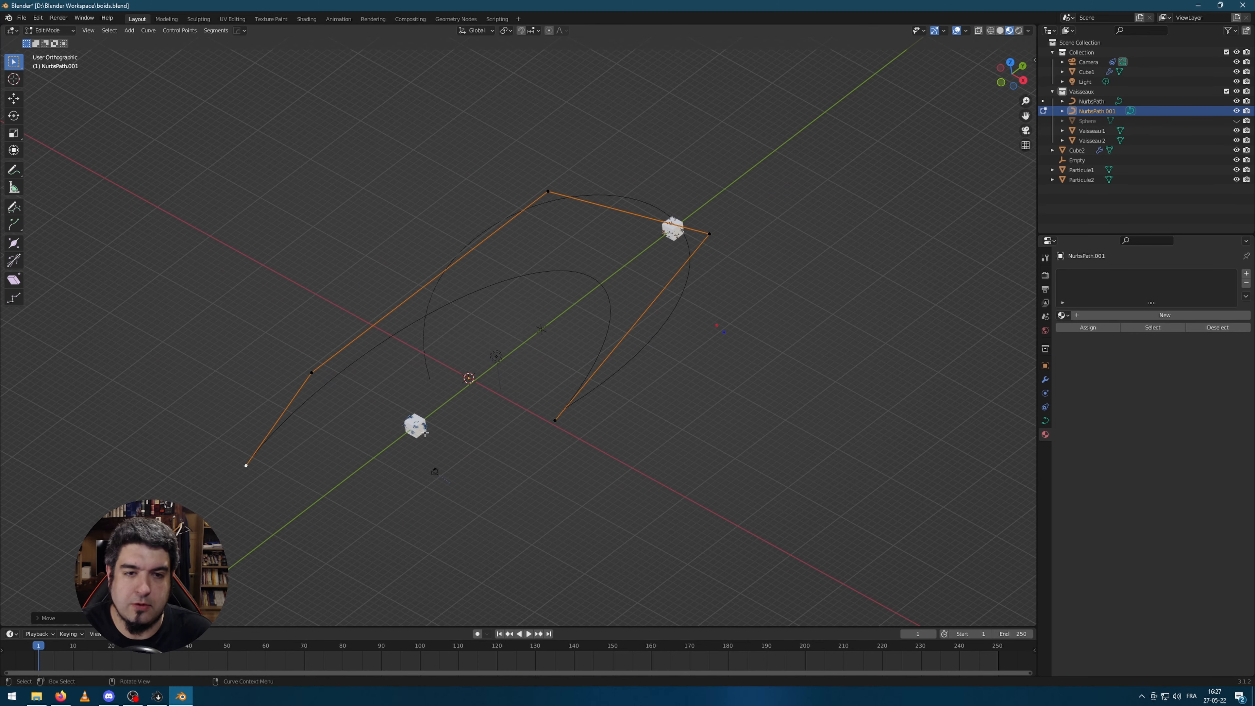
middle_click_drag(425, 432, 616, 293)
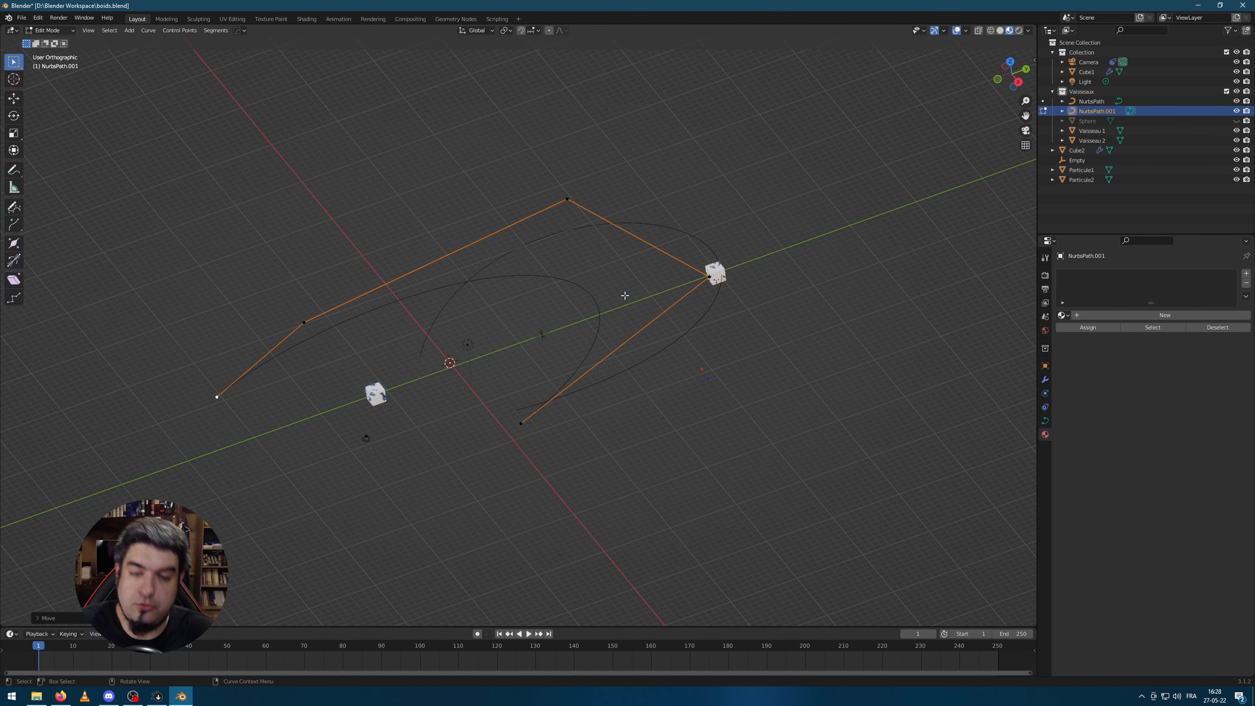
Step: Leave Edit Mode and scale up the whole new path until its curve surrounds the far cube
key("Tab")
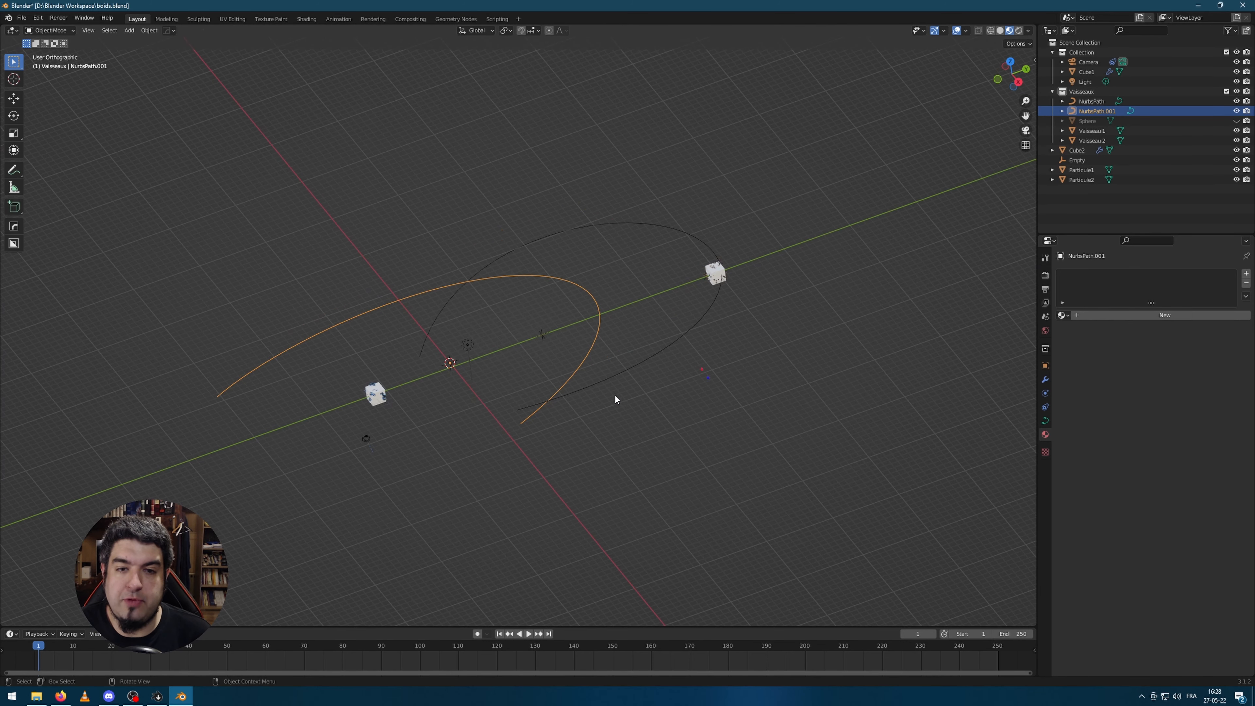
key("s")
left_click(797, 415)
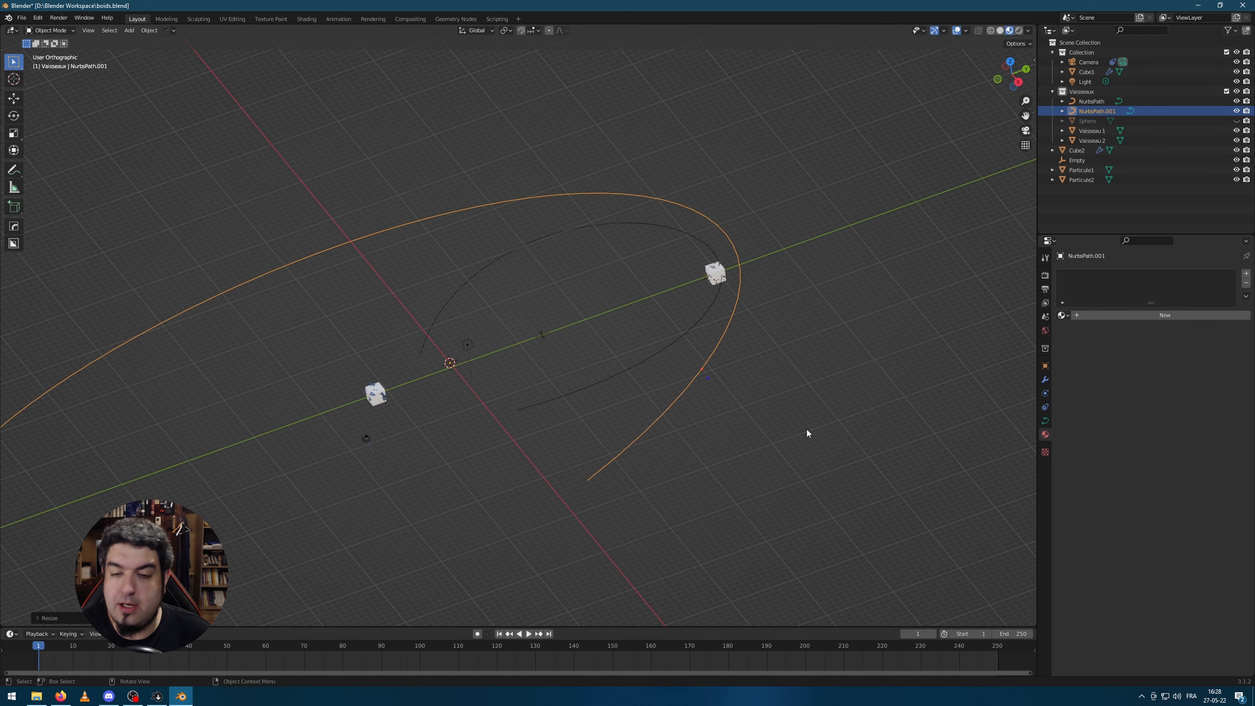
scroll(812, 395, "up", 1)
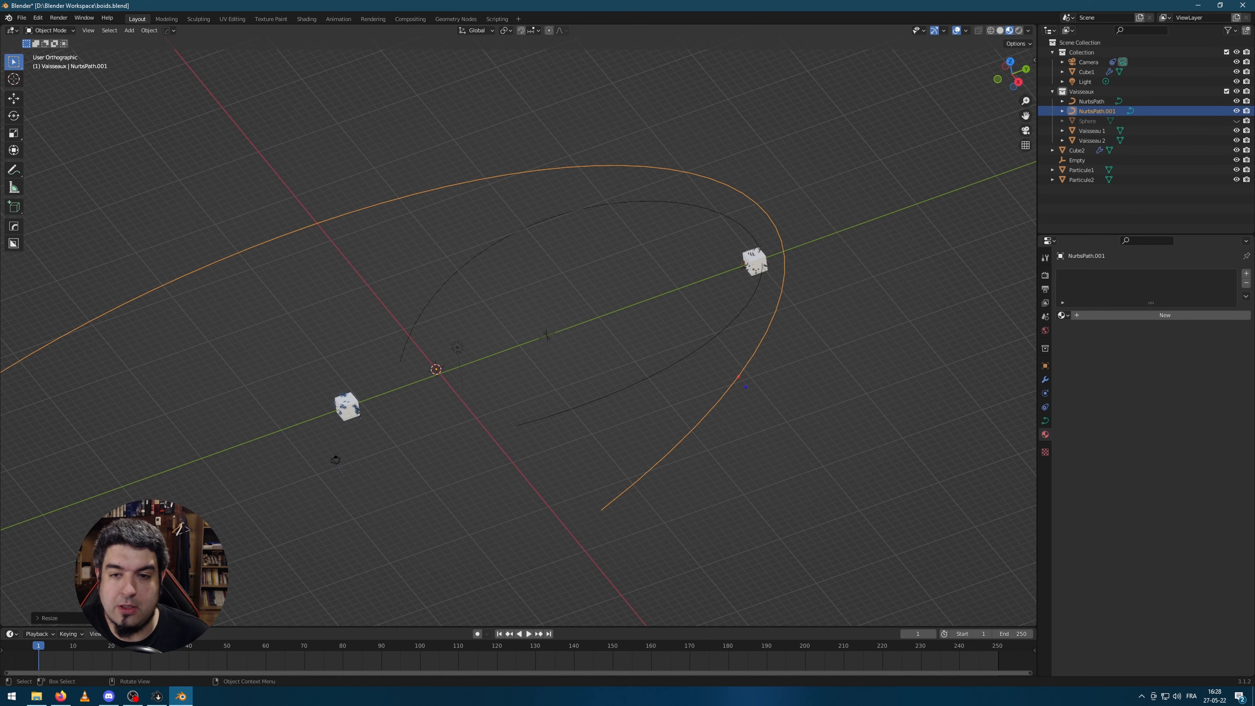
Step: Delete the new path and select the original NurbsPath curve
key("x")
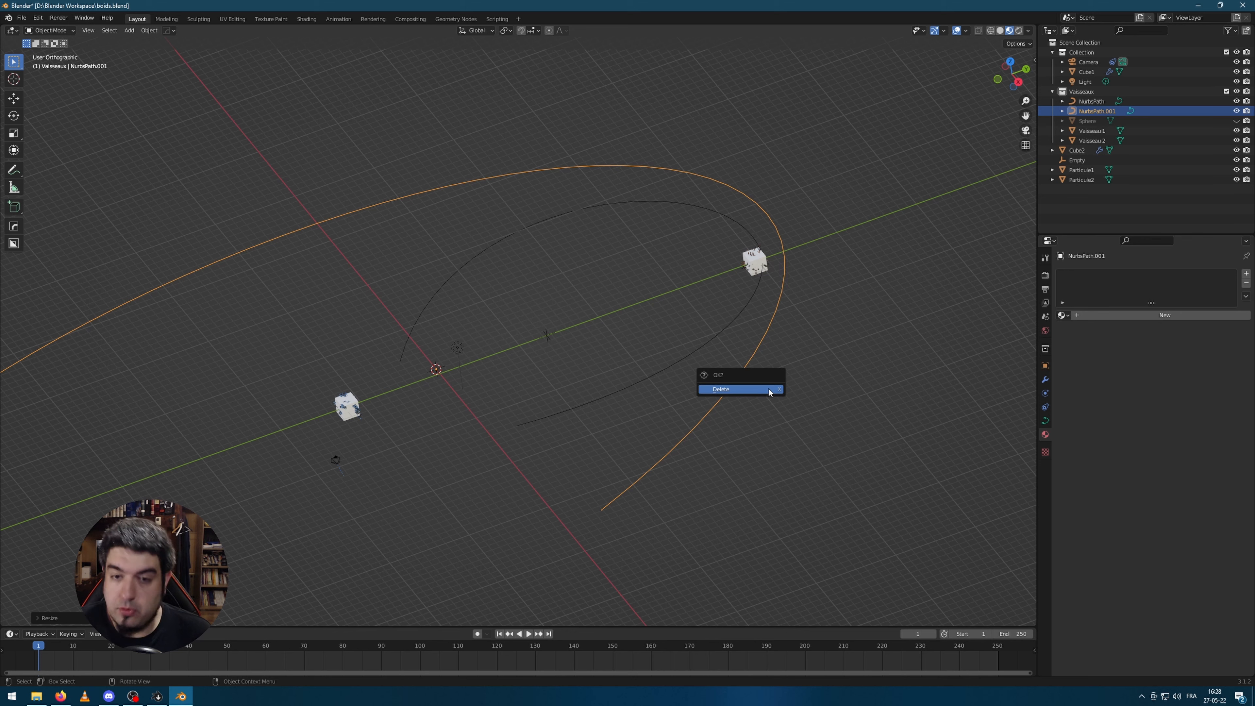
left_click(750, 388)
left_click(727, 338)
scroll(711, 336, "up", 2)
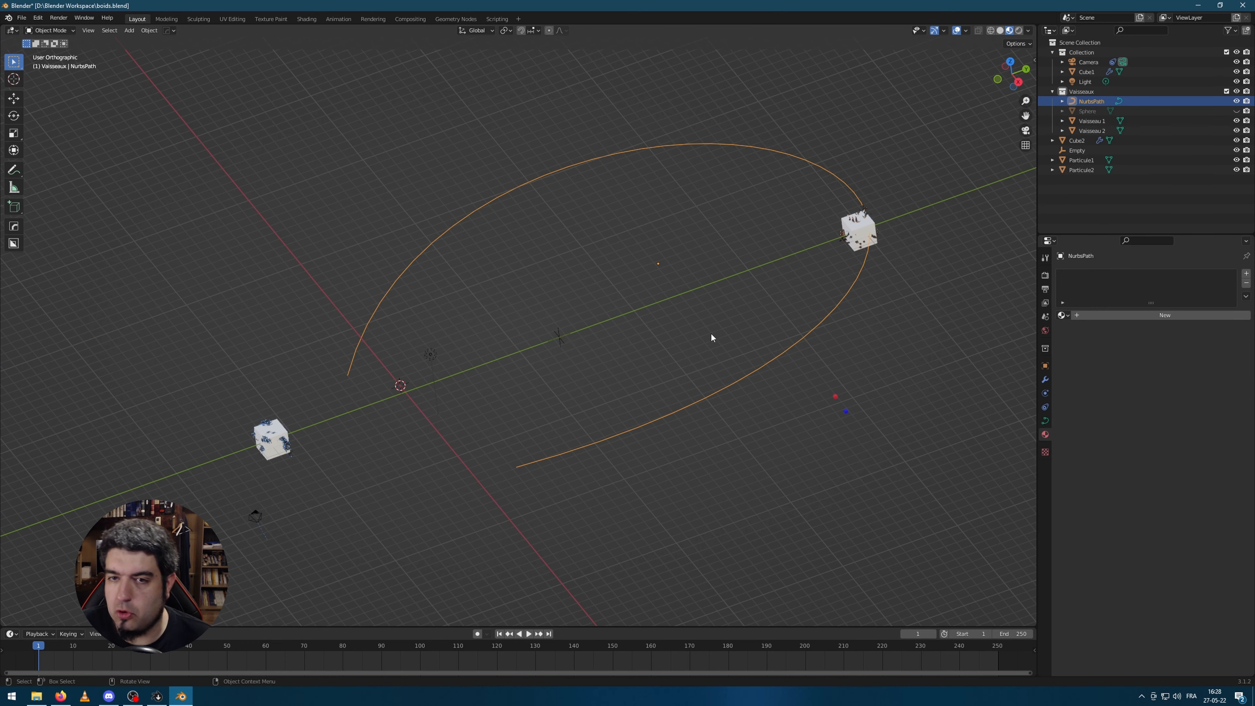
Step: Select the camera and choose NurbsPath as the target of its Follow Path constraint
left_click(256, 517)
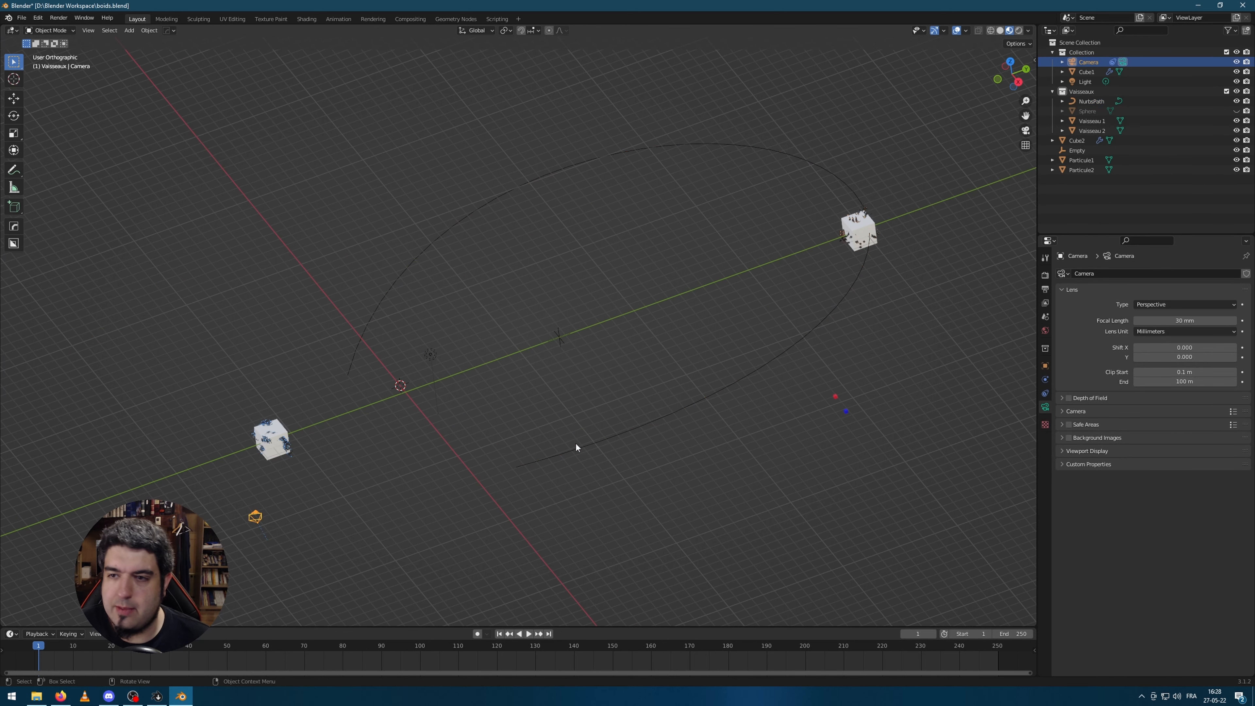
left_click(1045, 393)
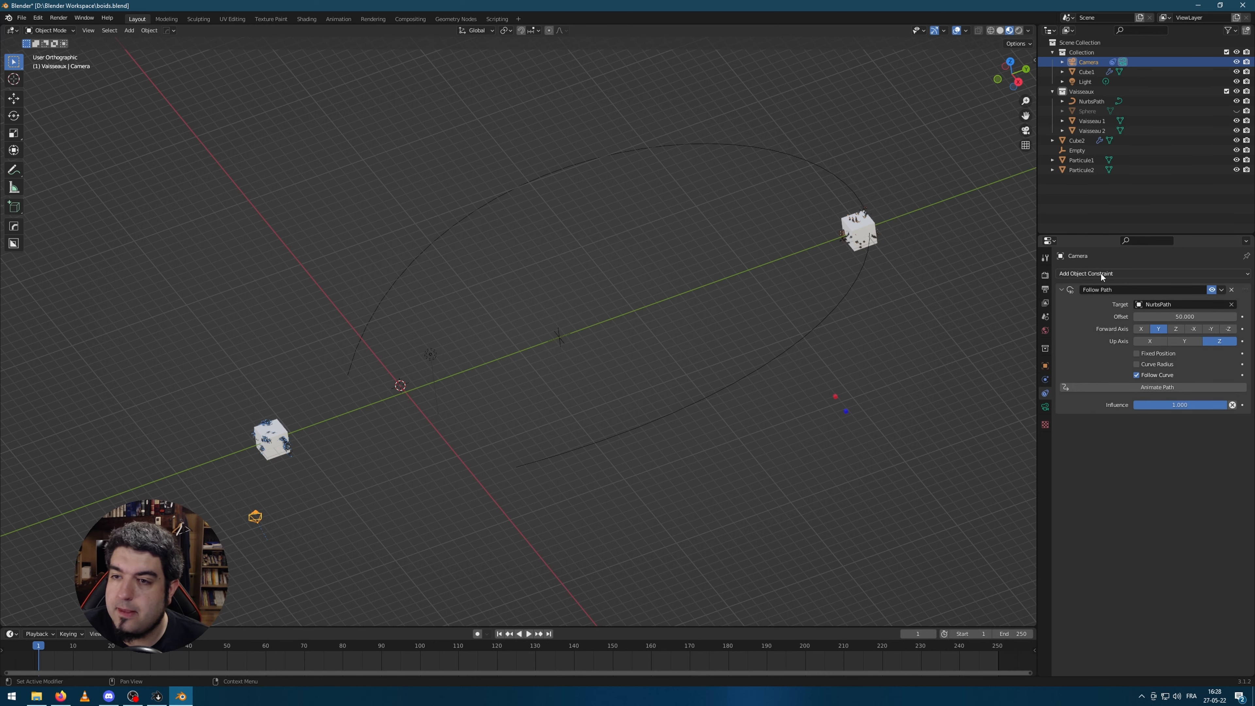
middle_click_drag(530, 443, 507, 394)
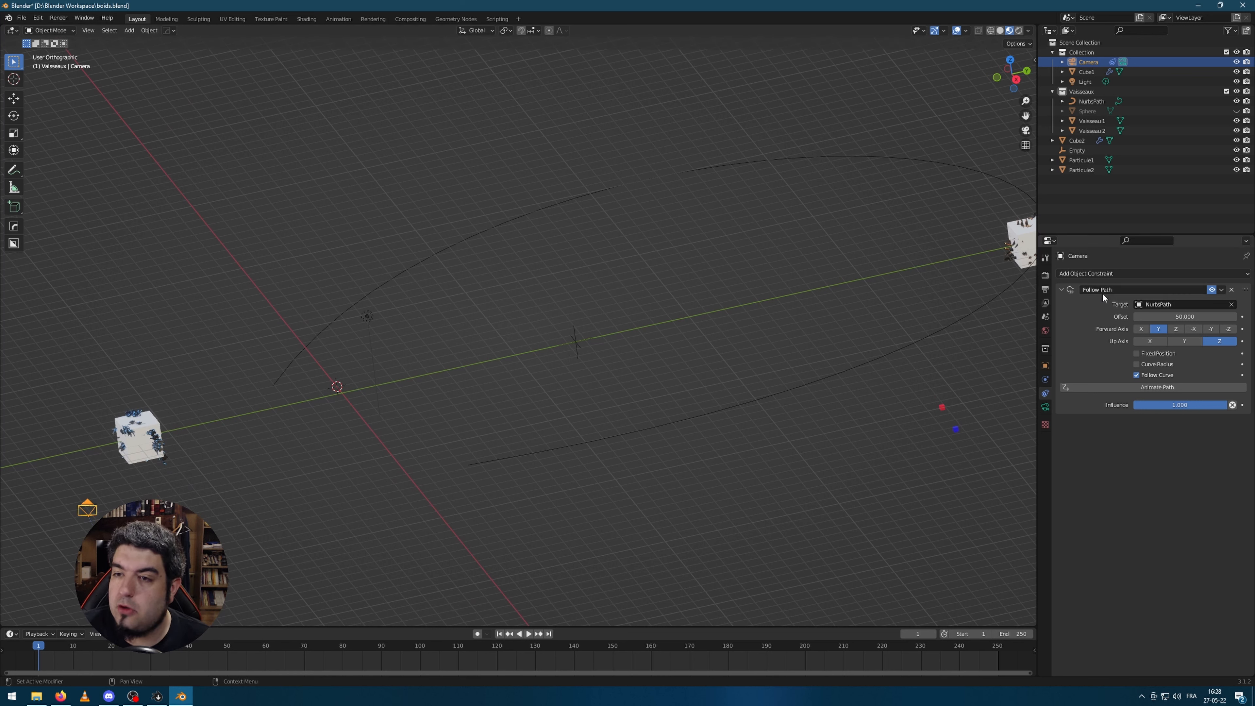
left_click(1220, 290)
left_click(1186, 273)
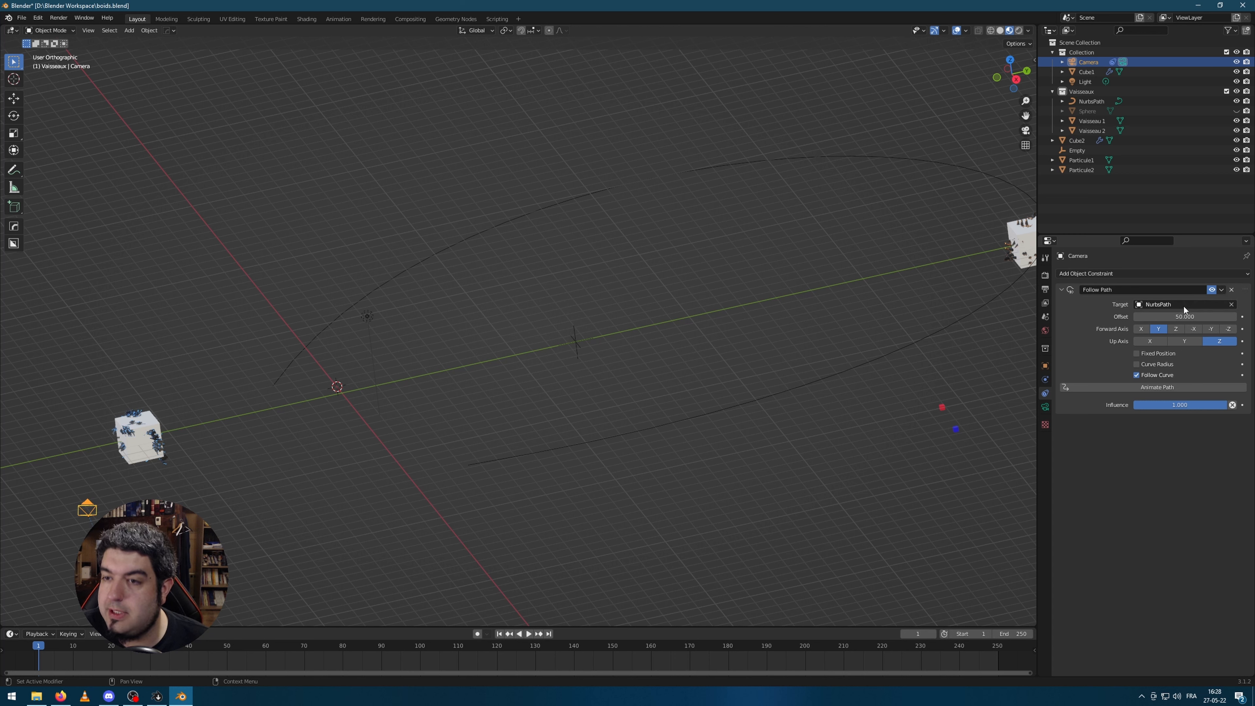
left_click(1180, 304)
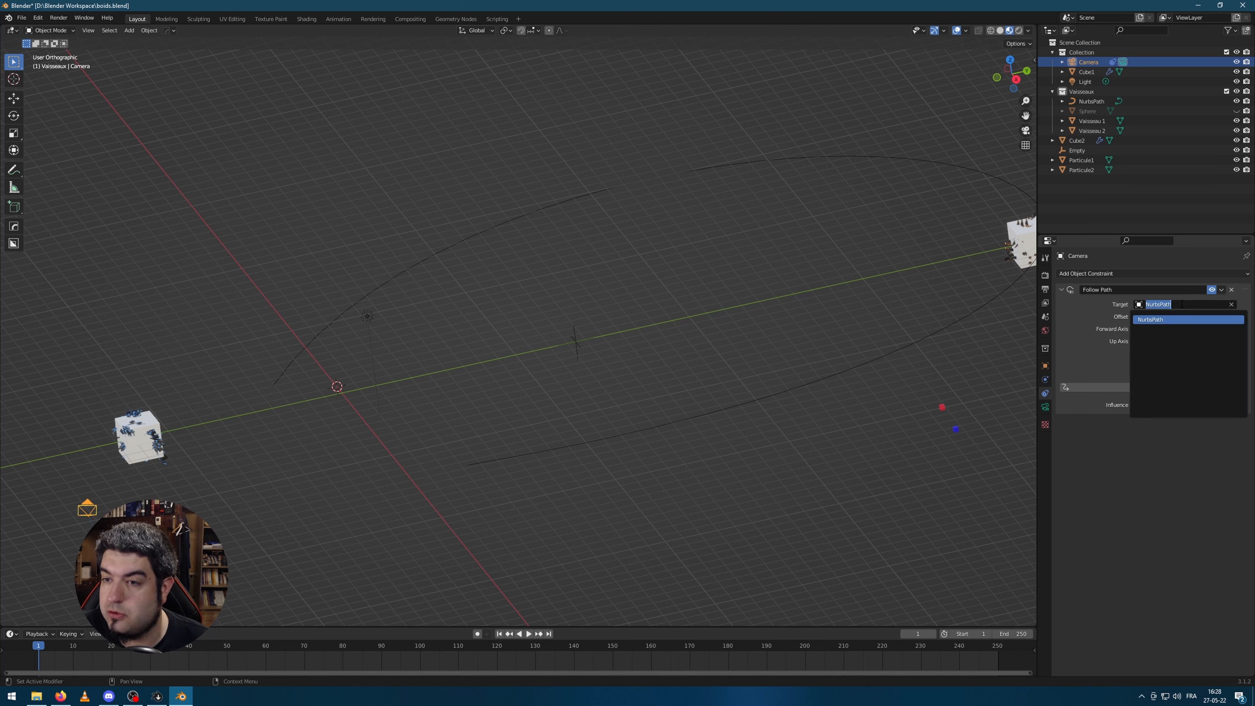
left_click(1156, 320)
Step: Try an offset of 42.3 on the camera's Follow Path constraint, preview it with a short playback, and undo the change
left_click(928, 333)
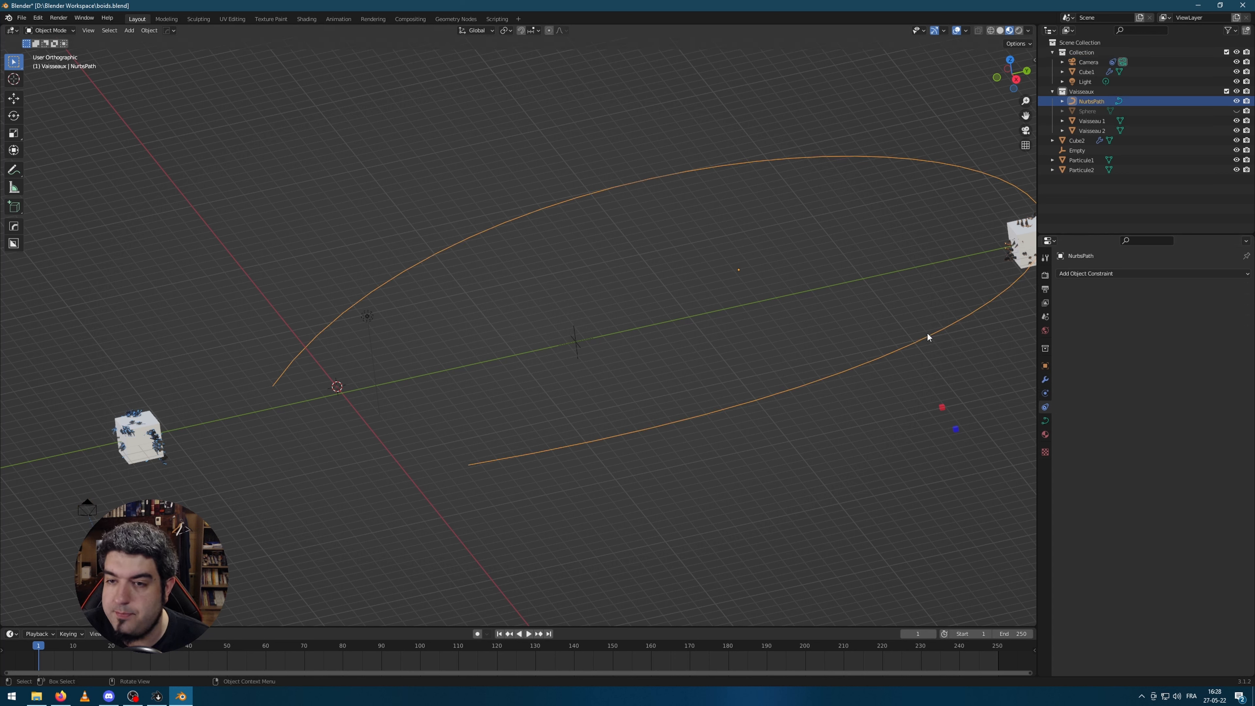
left_click(81, 501)
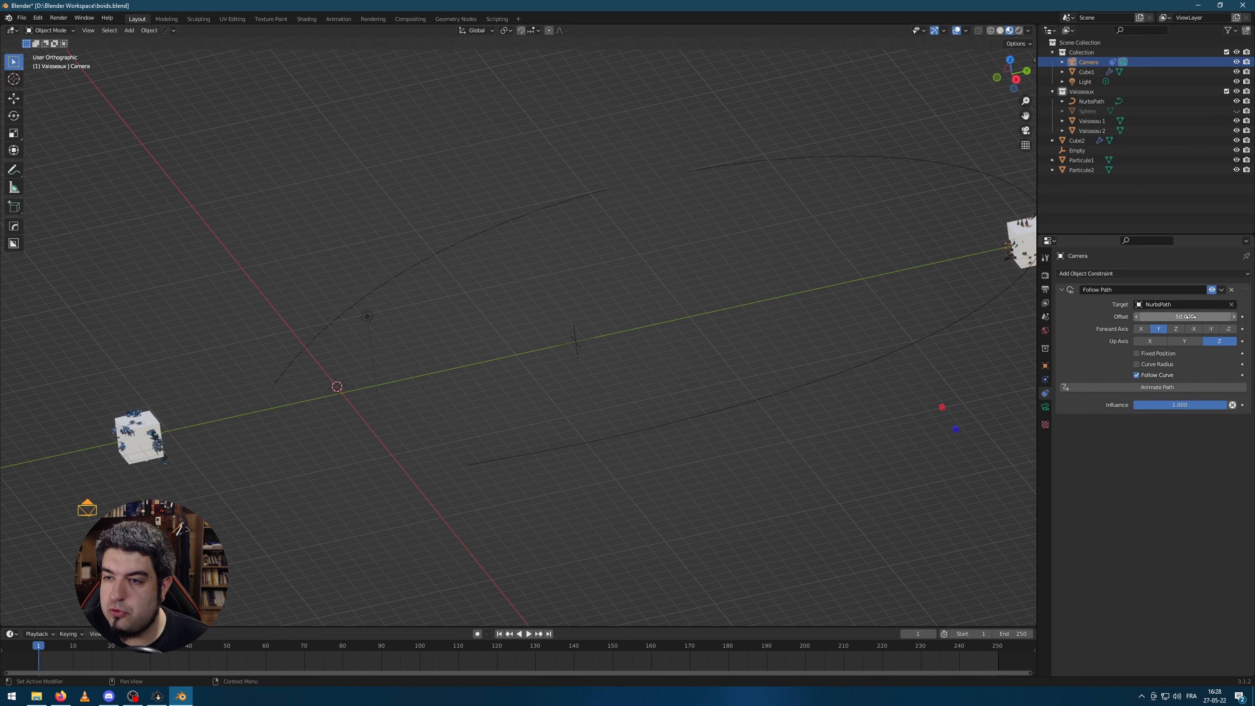
left_click_drag(1184, 316, 1152, 316)
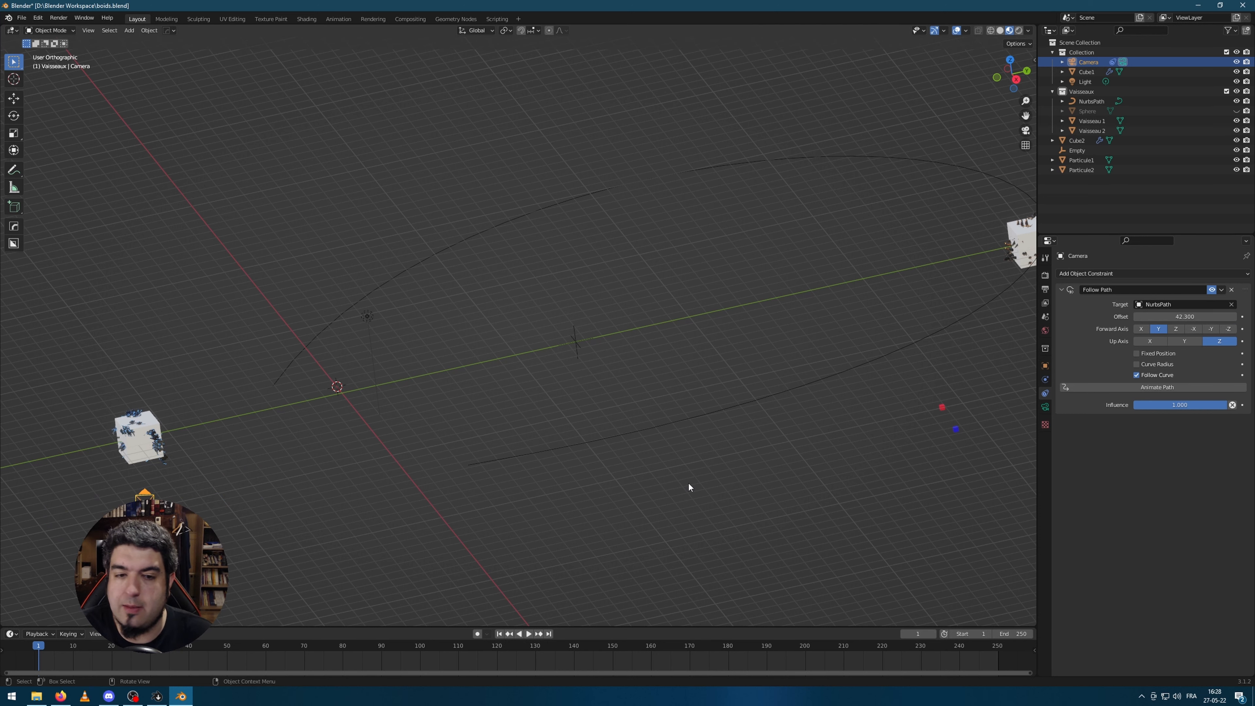
key("space")
key("space")
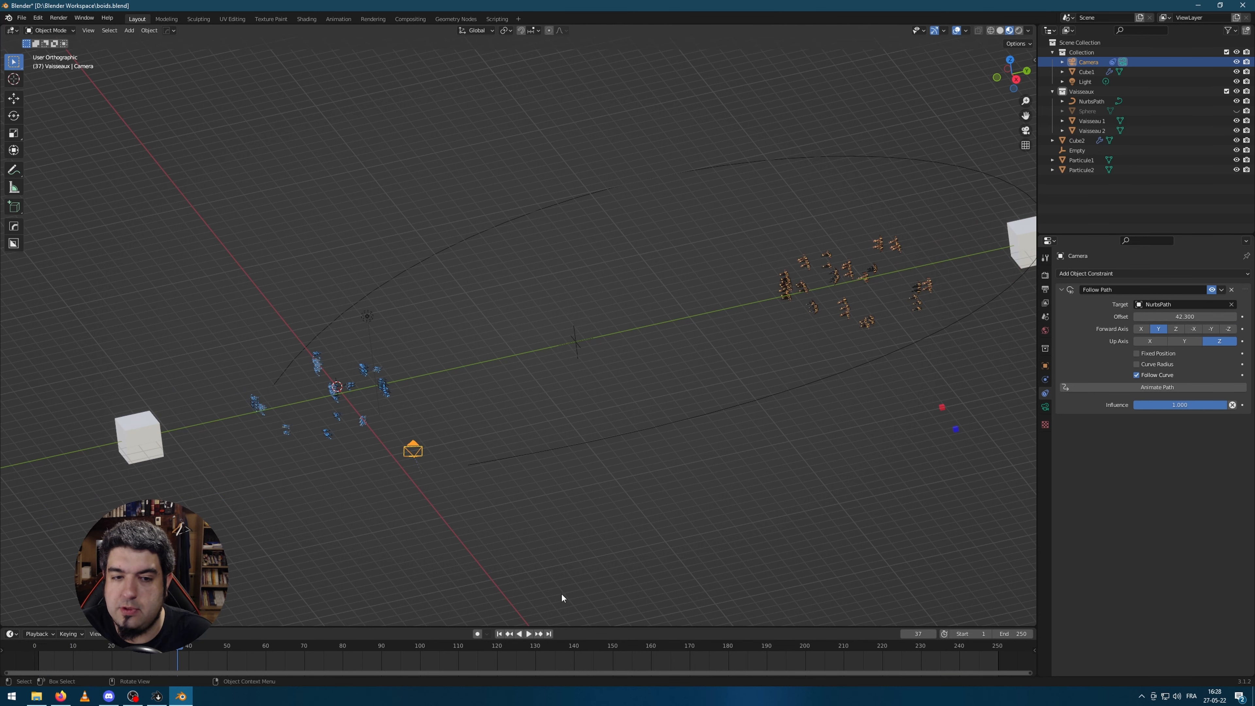
key("ctrl+z")
key("ctrl+z")
Step: Play the animation in stages to examine how the camera travels alongside the two fleets
middle_click_drag(589, 567, 488, 466)
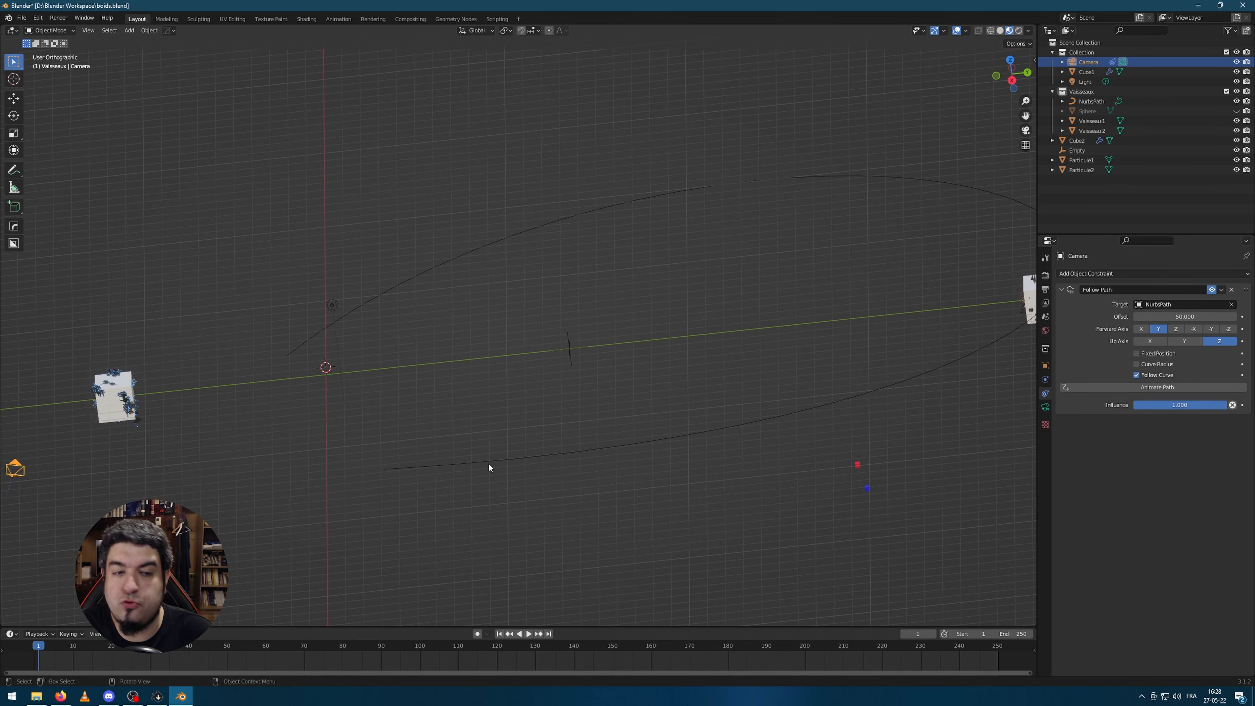
scroll(478, 482, "down", 1)
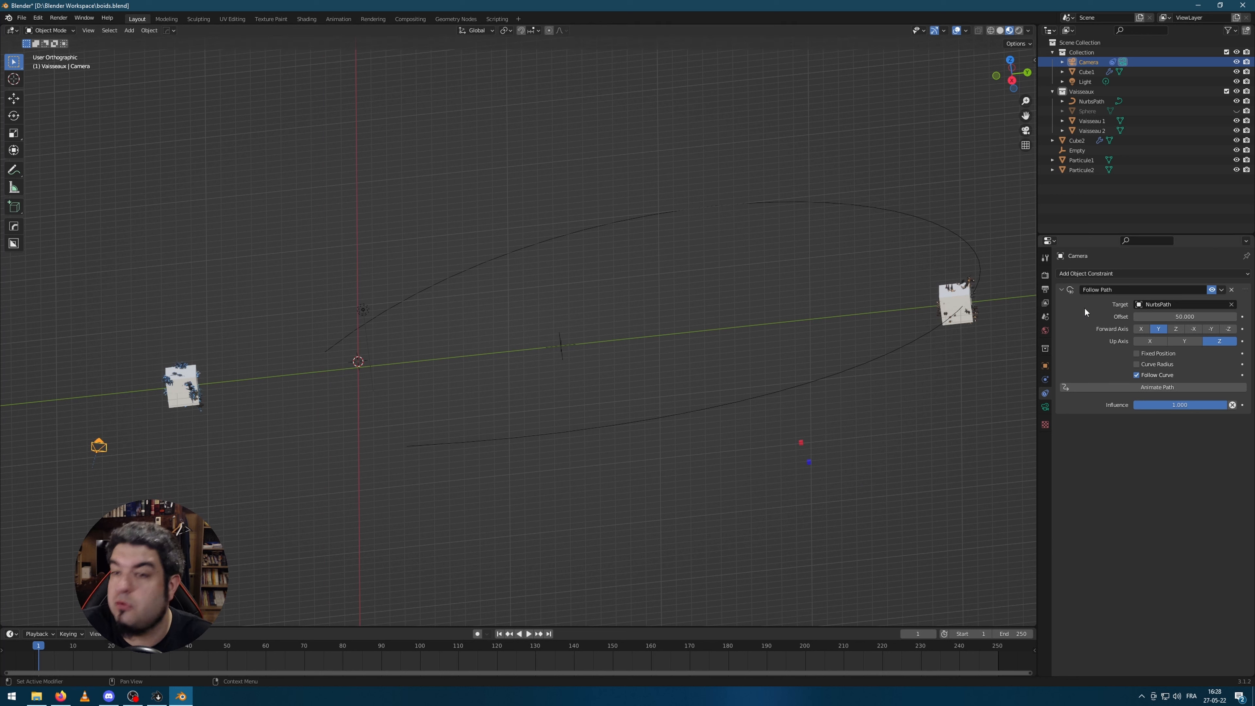
key("space")
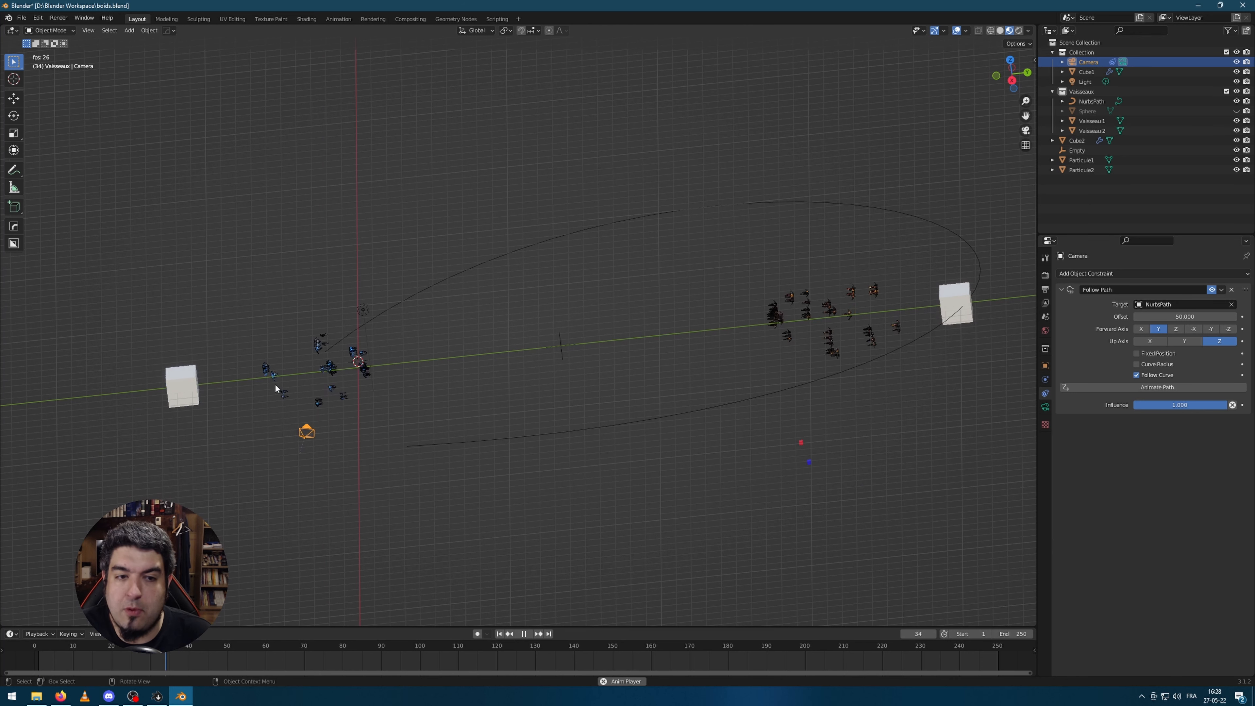
key("space")
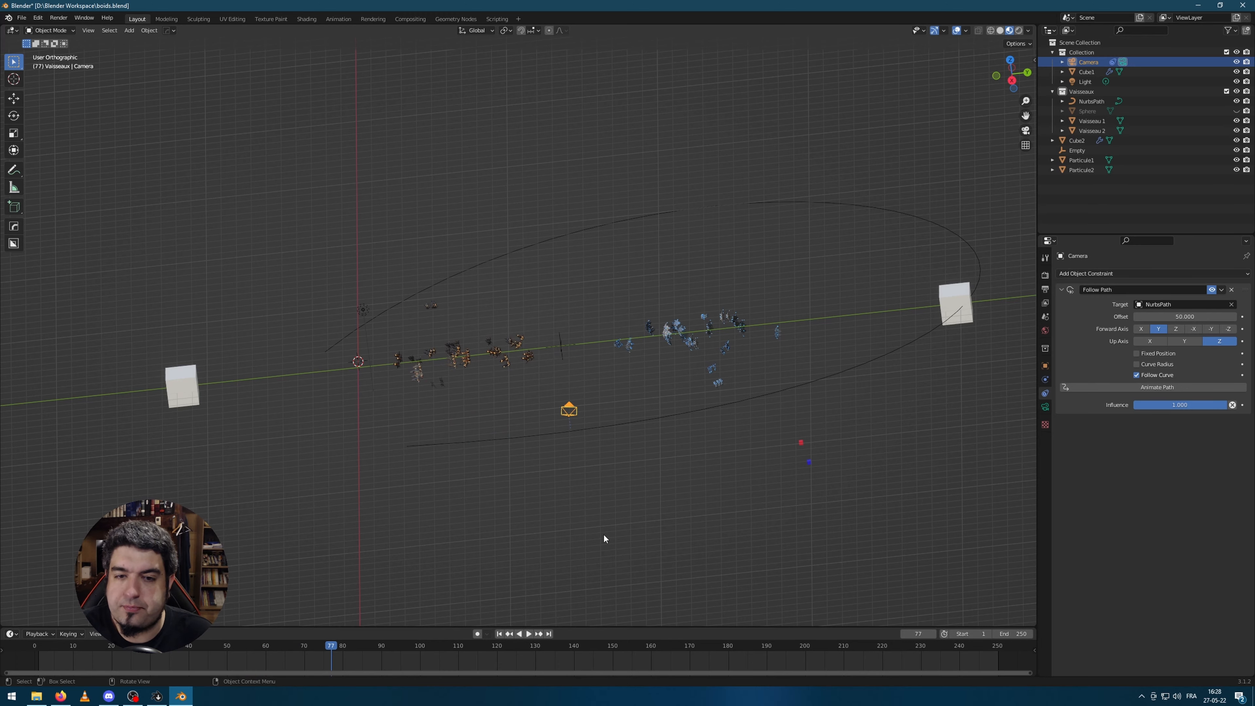
middle_click_drag(603, 534, 650, 460)
scroll(732, 436, "up", 1)
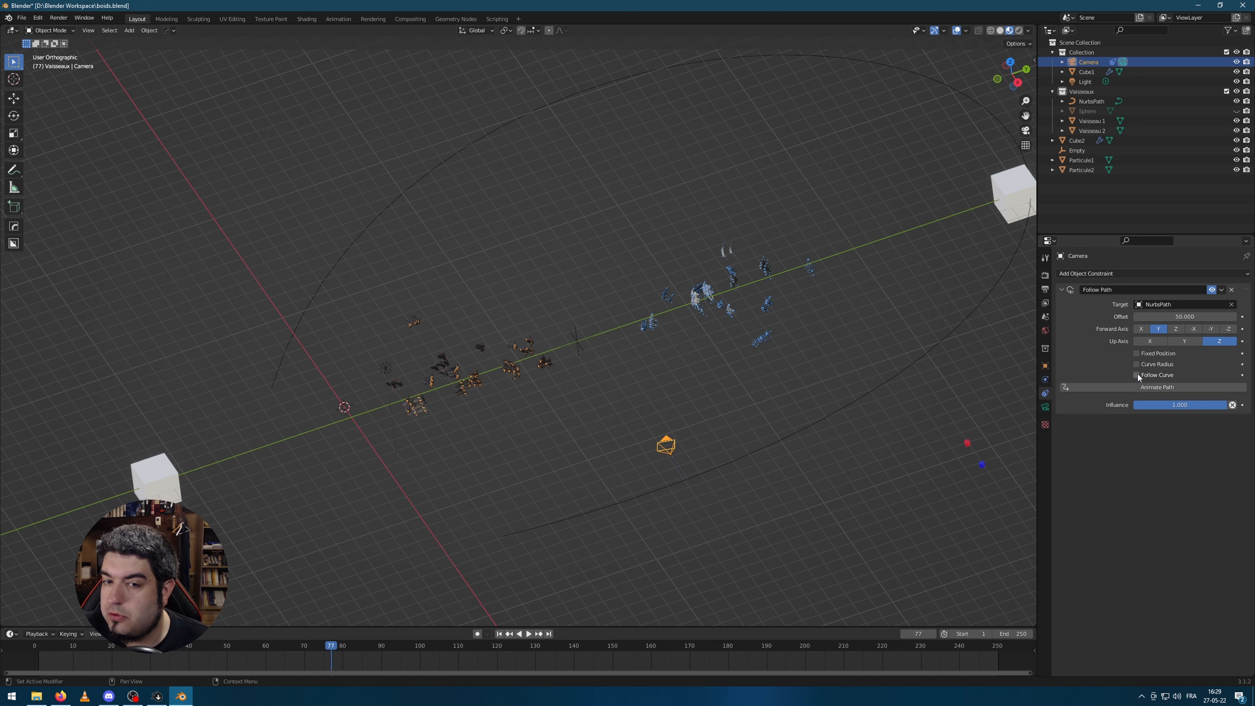
key("space")
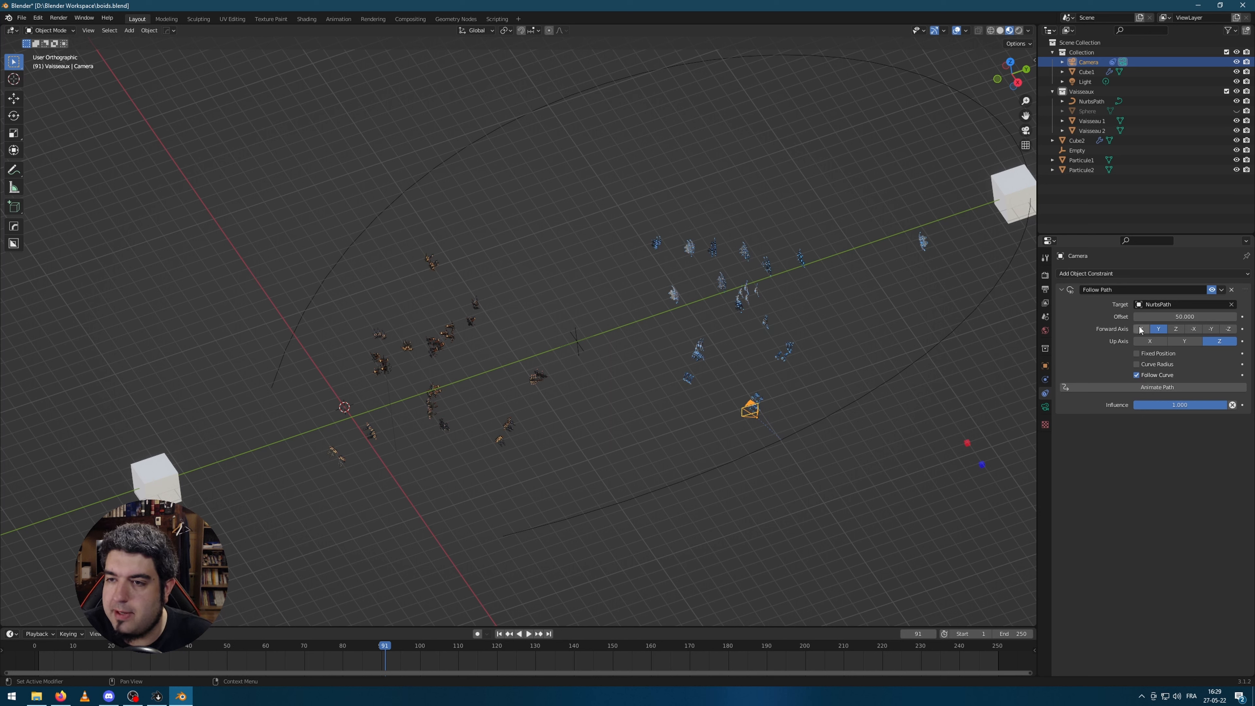
Step: Return to frame 1, run Animate Path on the camera's Follow Path constraint, and replay the battle from an overview
left_click(498, 634)
left_click(1144, 388)
scroll(647, 465, "down", 1)
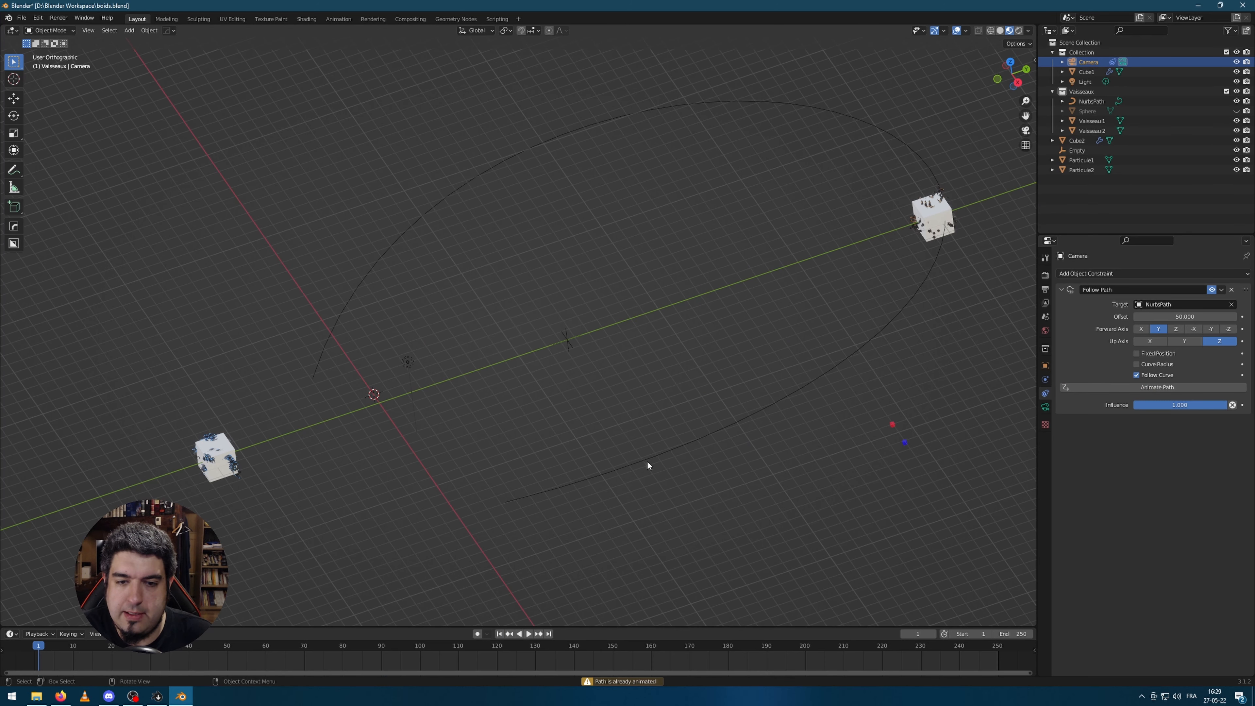
middle_click_drag(647, 460, 736, 494)
key("space")
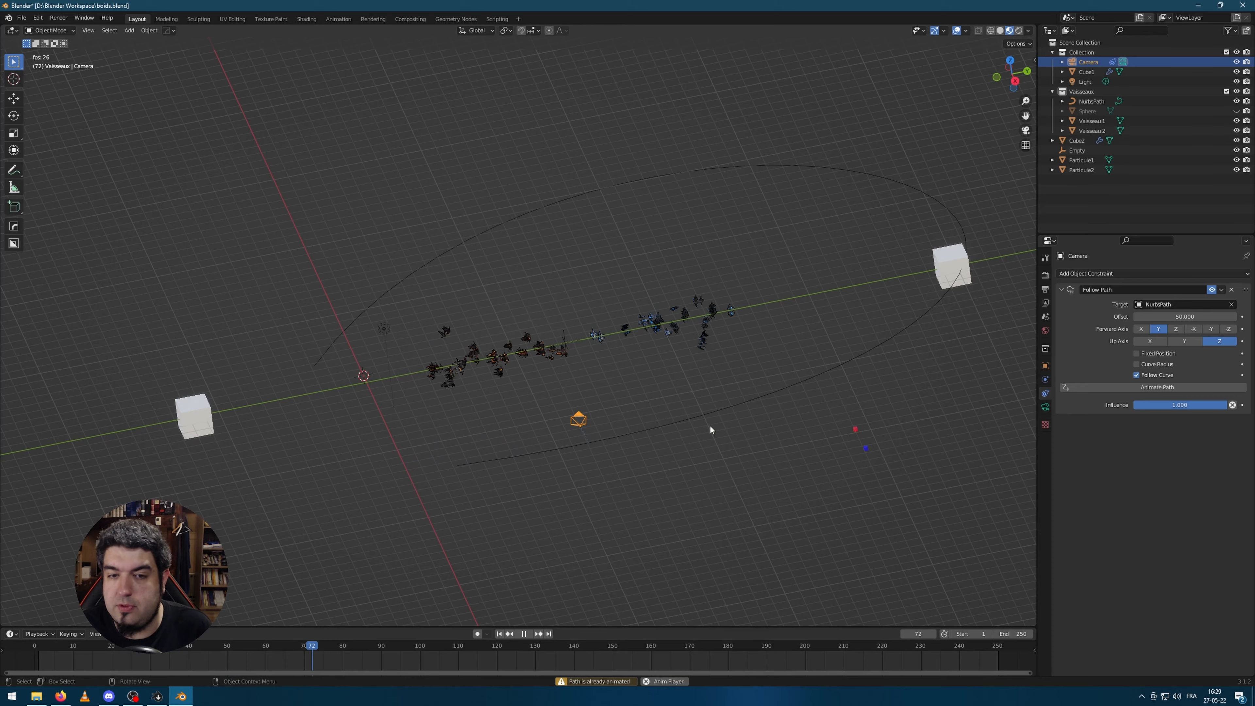
middle_click_drag(709, 430, 736, 448)
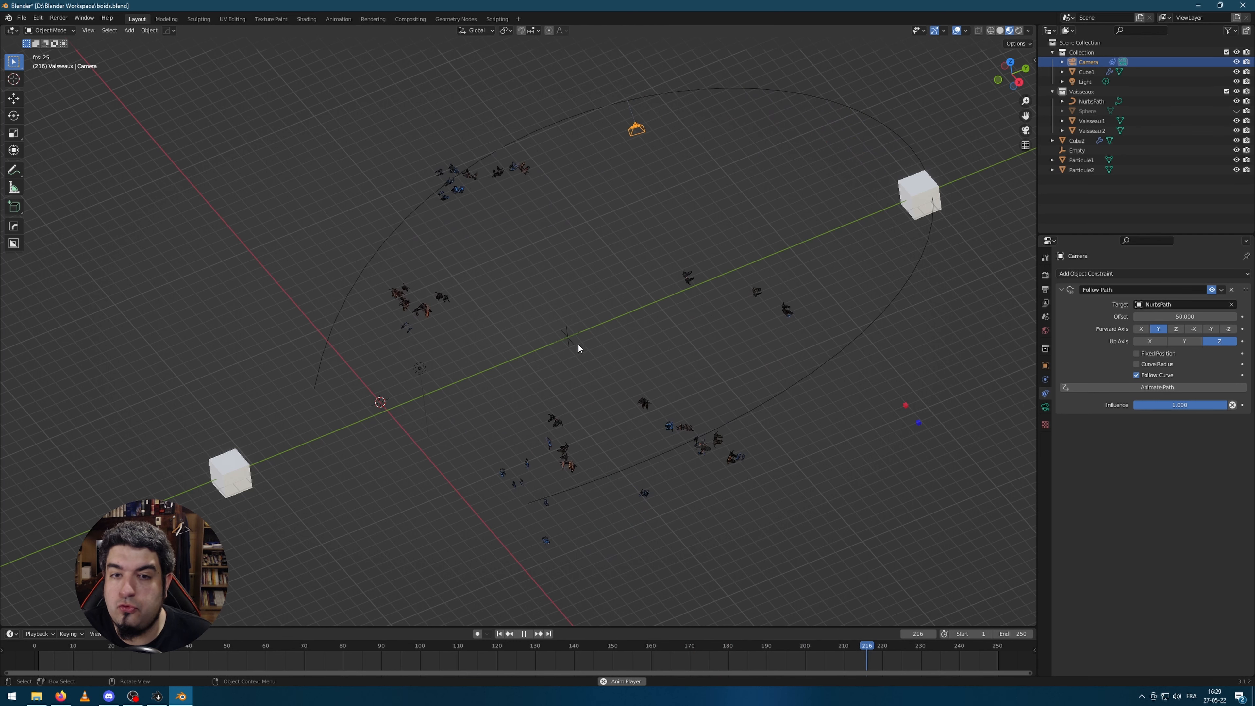
Step: Stop the playback and review the camera's tracking constraints, including Track To, along with the Empty at the centre of the battle
key("space")
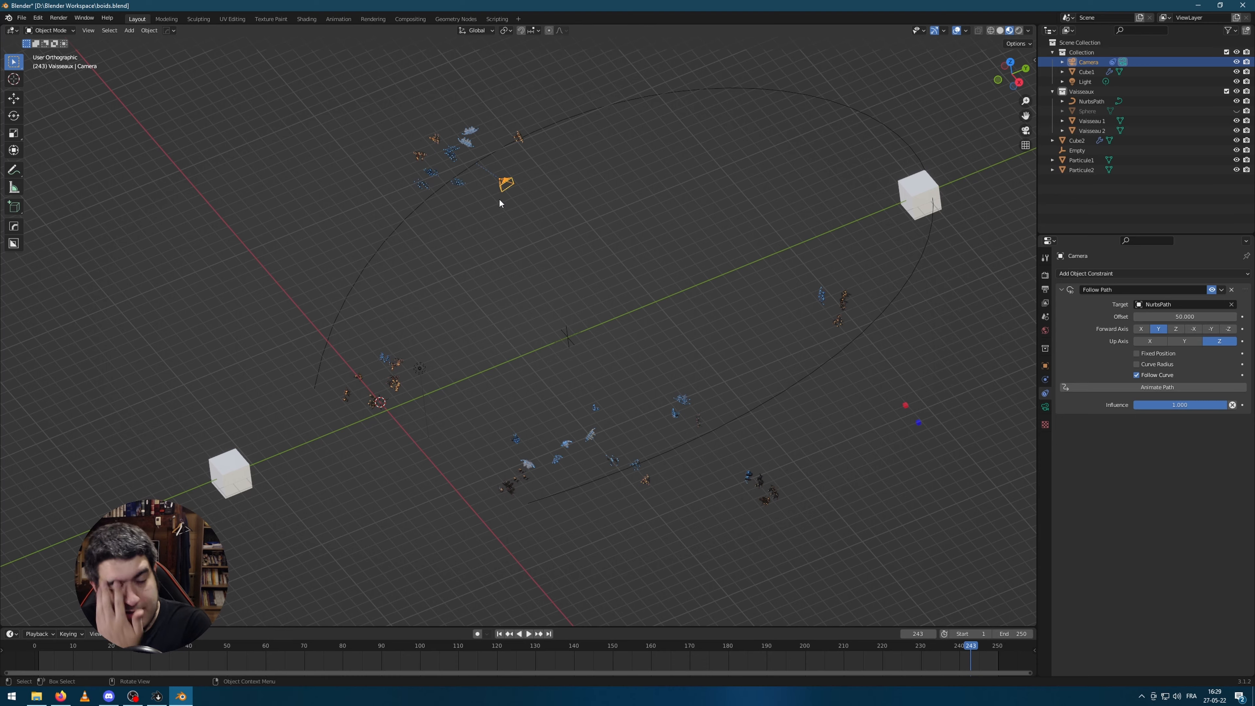
middle_click_drag(499, 198, 830, 270)
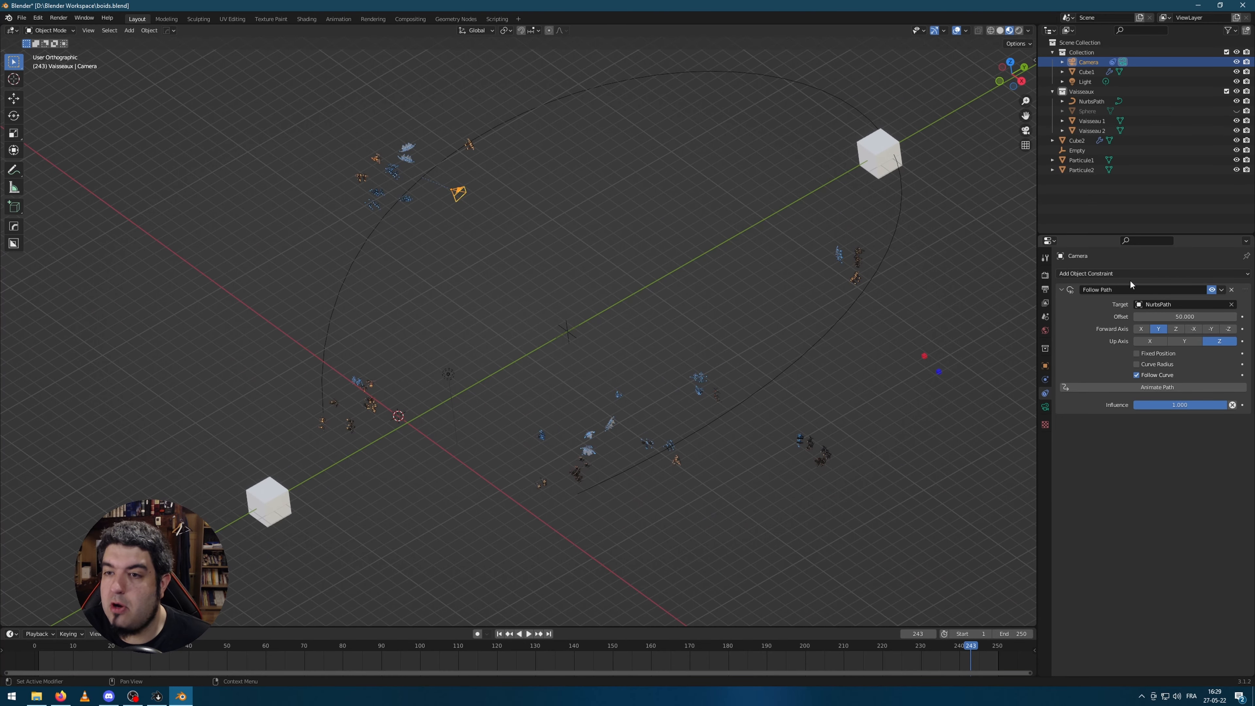
left_click(1135, 273)
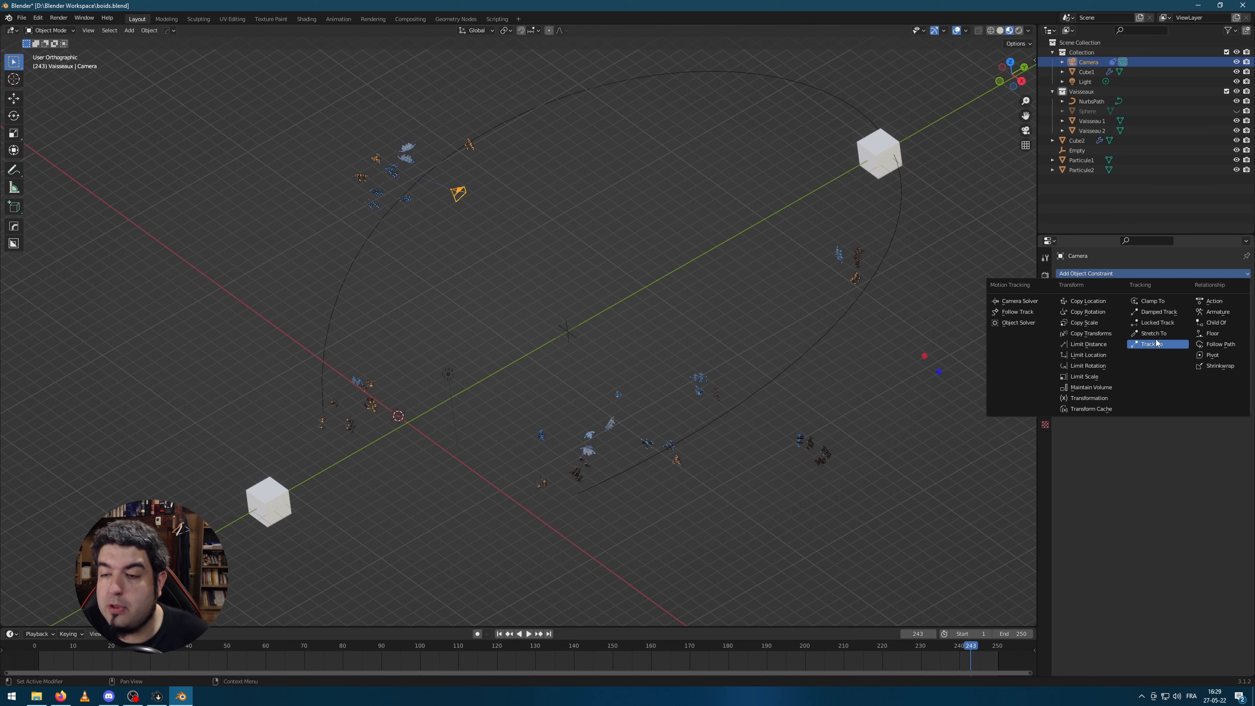
left_click(755, 273)
scroll(613, 346, "up", 2)
left_click(594, 335)
scroll(666, 289, "down", 3)
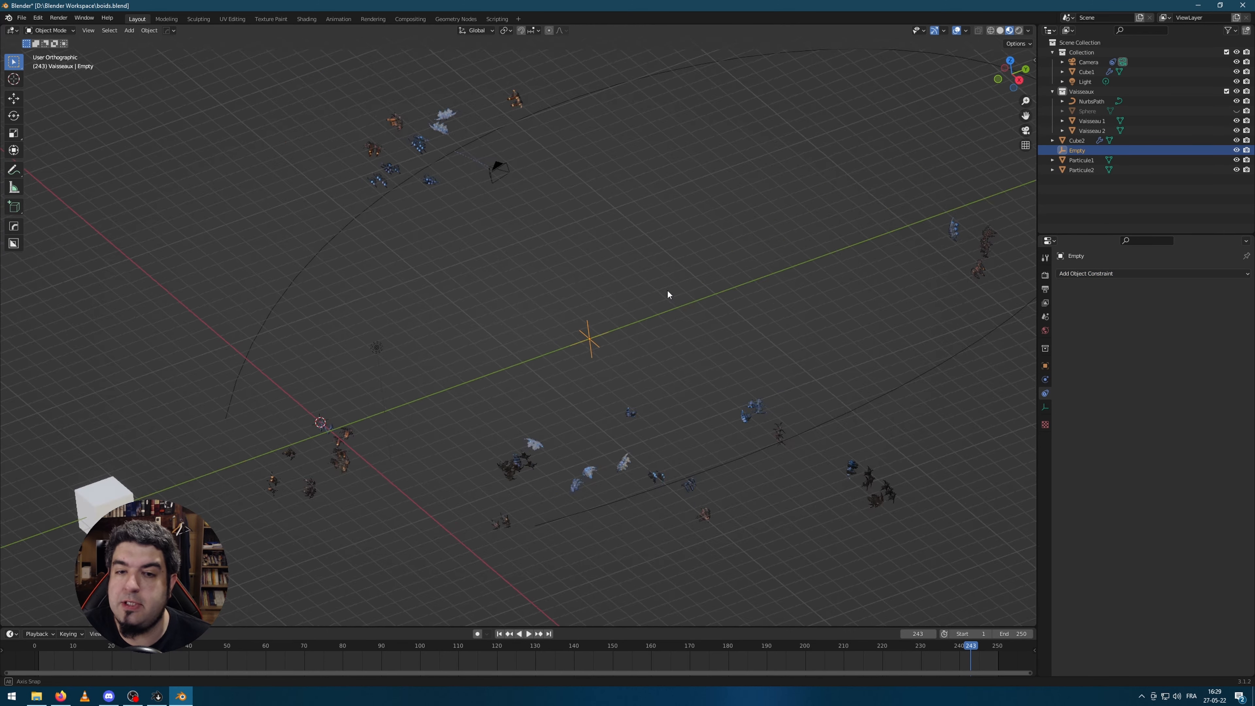
middle_click_drag(666, 289, 657, 264)
scroll(657, 270, "down", 1)
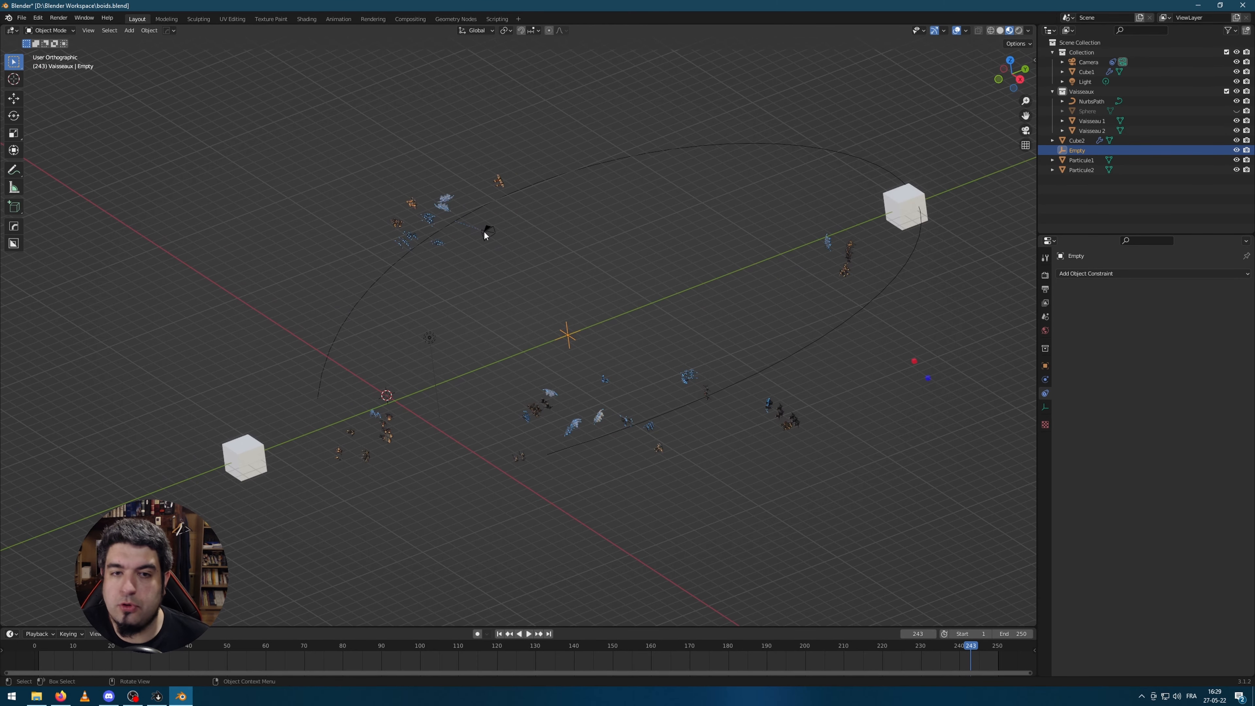
Step: Select the camera, preview the battle through its view, and return to the overview
left_click(486, 234)
key("KP_0")
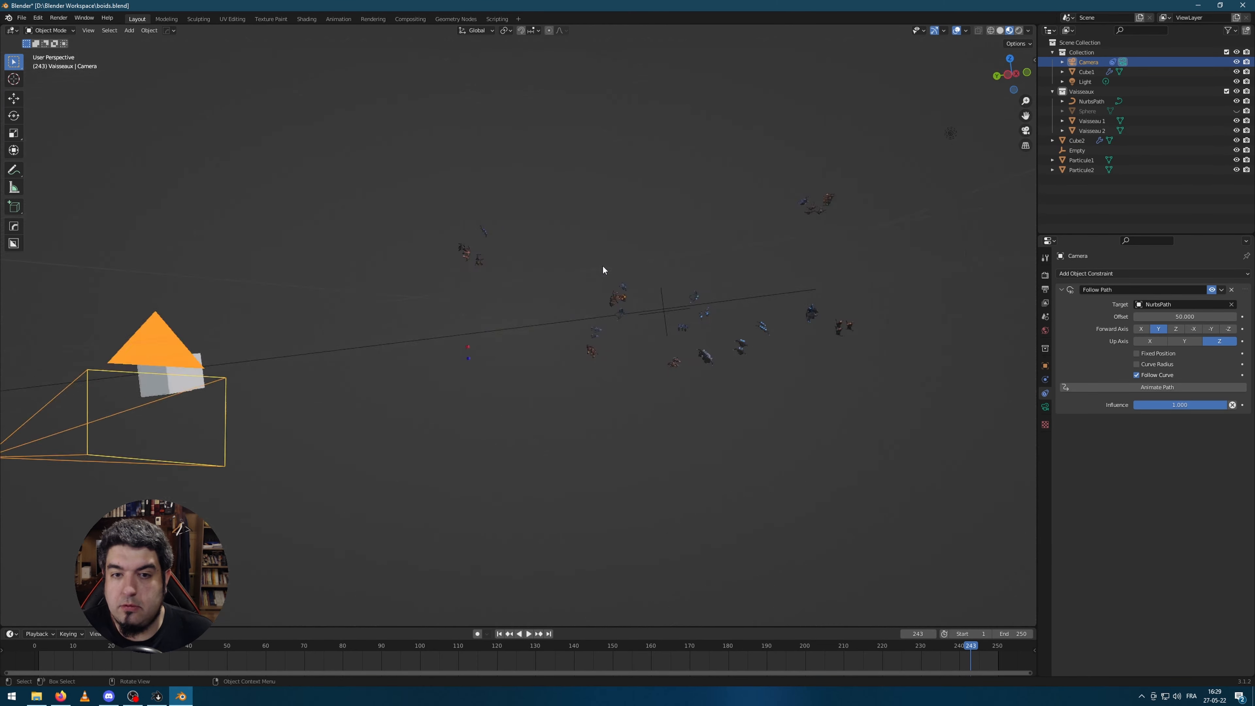
scroll(603, 380, "up", 4)
key("space")
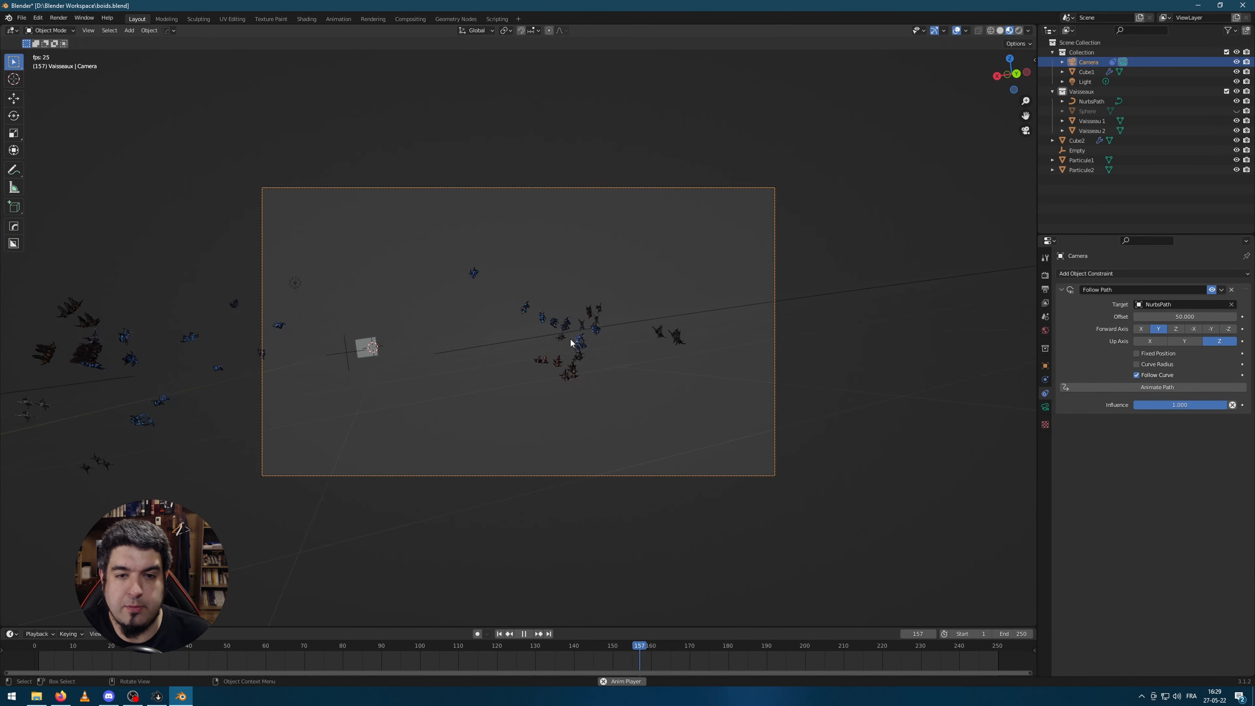
key("space")
scroll(814, 316, "down", 6)
key("KP_0")
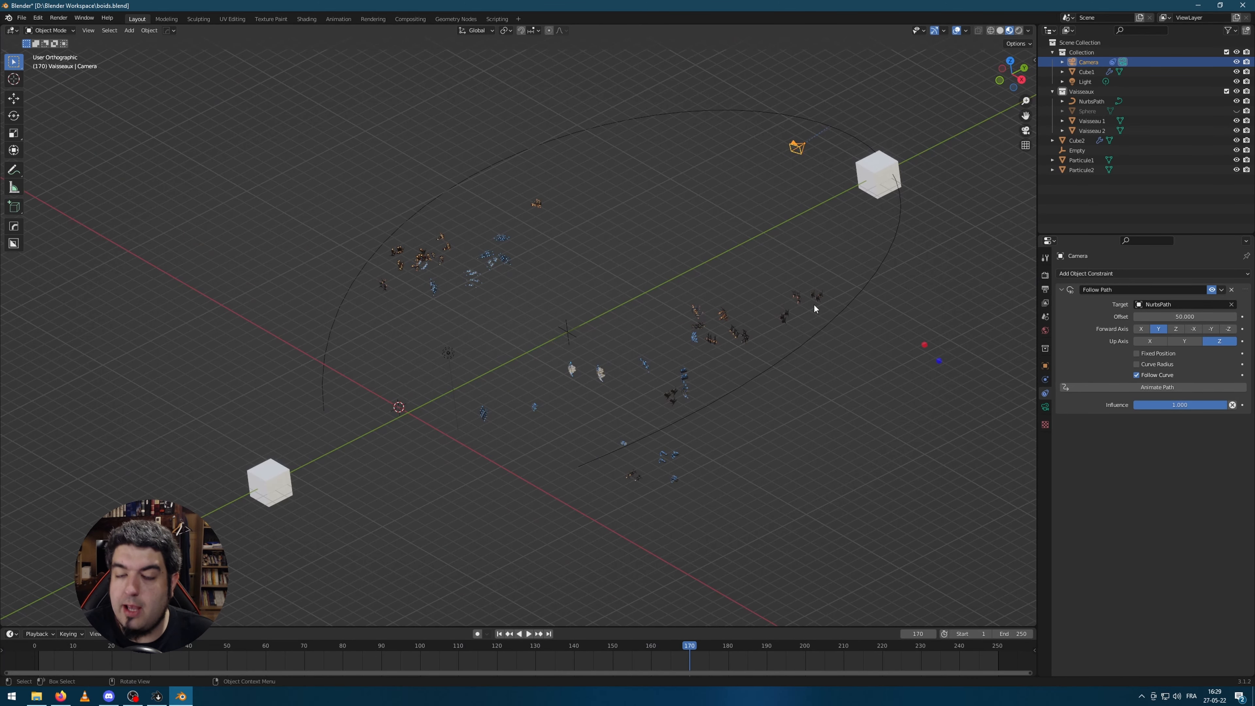
Step: Examine the camera path, the two cubes and the surrounding space from several angles and distances
scroll(813, 304, "down", 2)
scroll(711, 287, "up", 2)
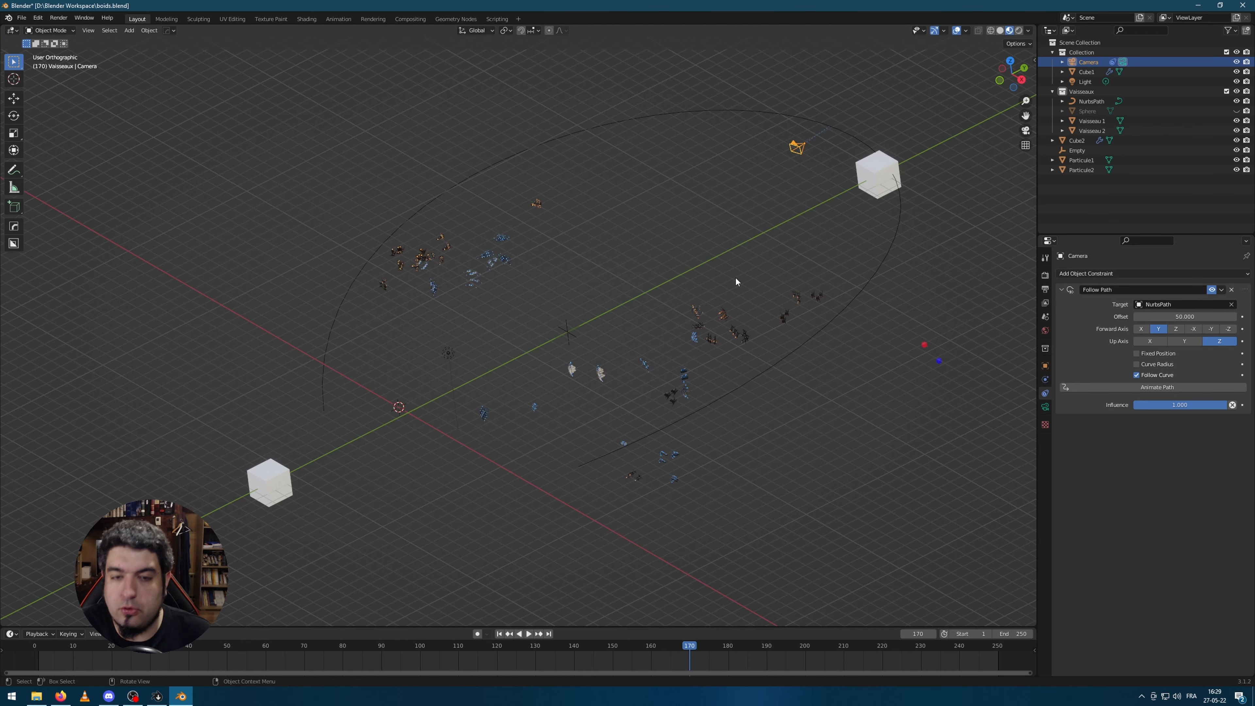
middle_click_drag(850, 351, 850, 330)
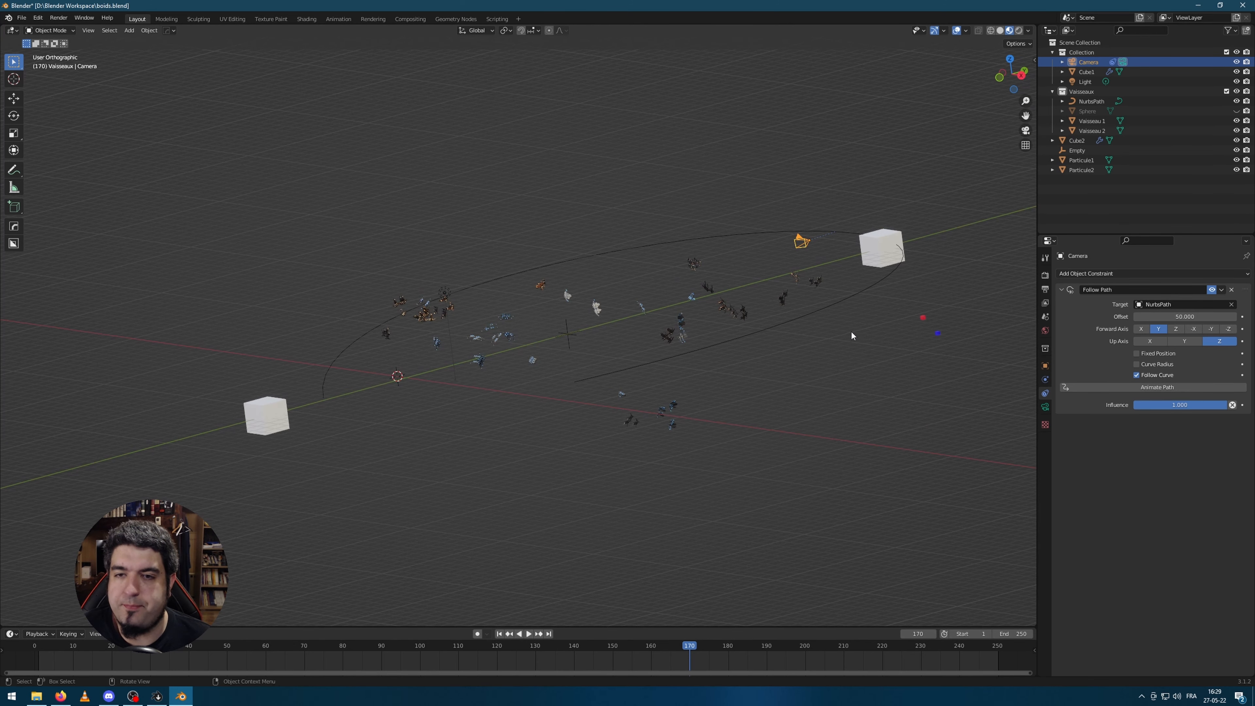
scroll(850, 331, "down", 4)
scroll(787, 281, "up", 4)
middle_click_drag(801, 151, 782, 188)
scroll(545, 307, "down", 3)
scroll(546, 311, "down", 4)
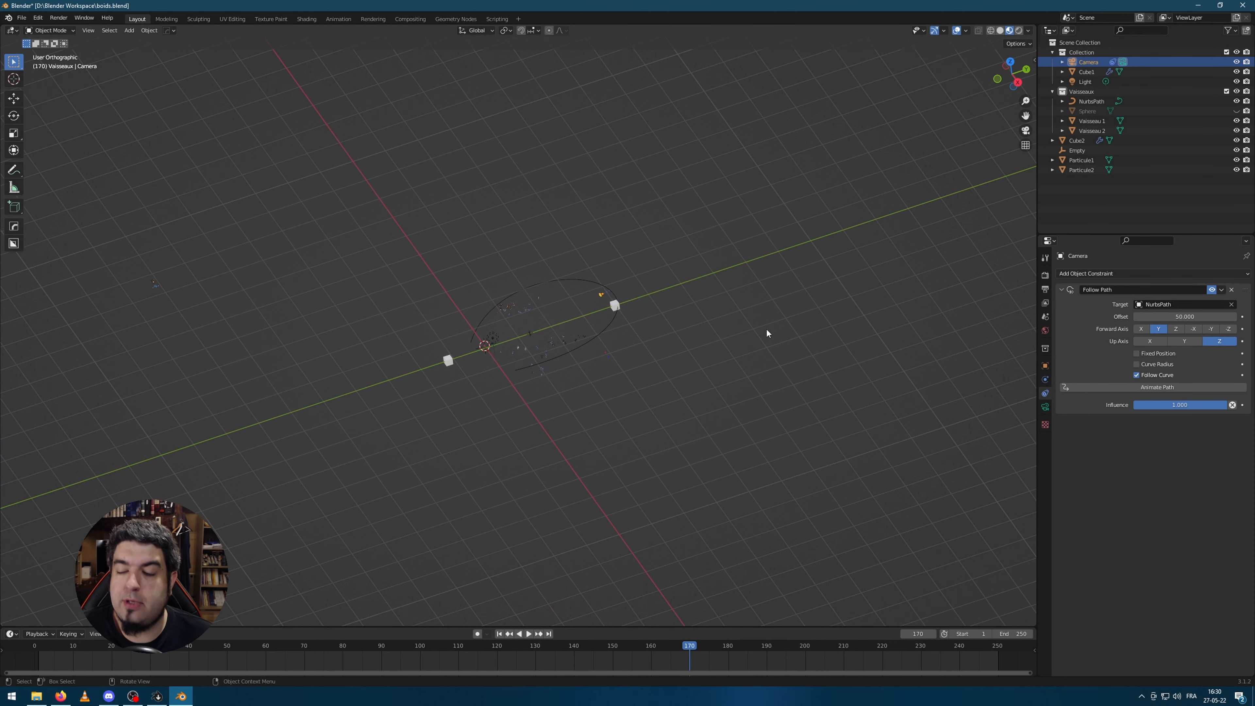
scroll(620, 289, "up", 4)
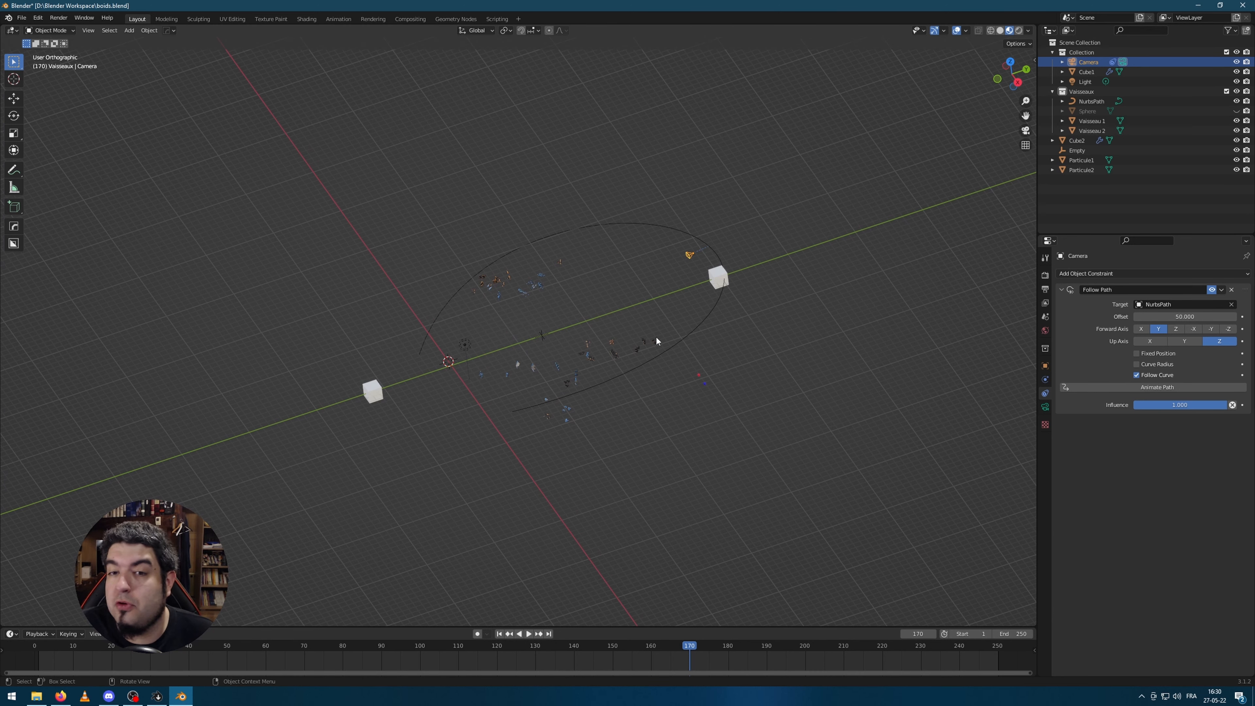
middle_click_drag(743, 405, 618, 435)
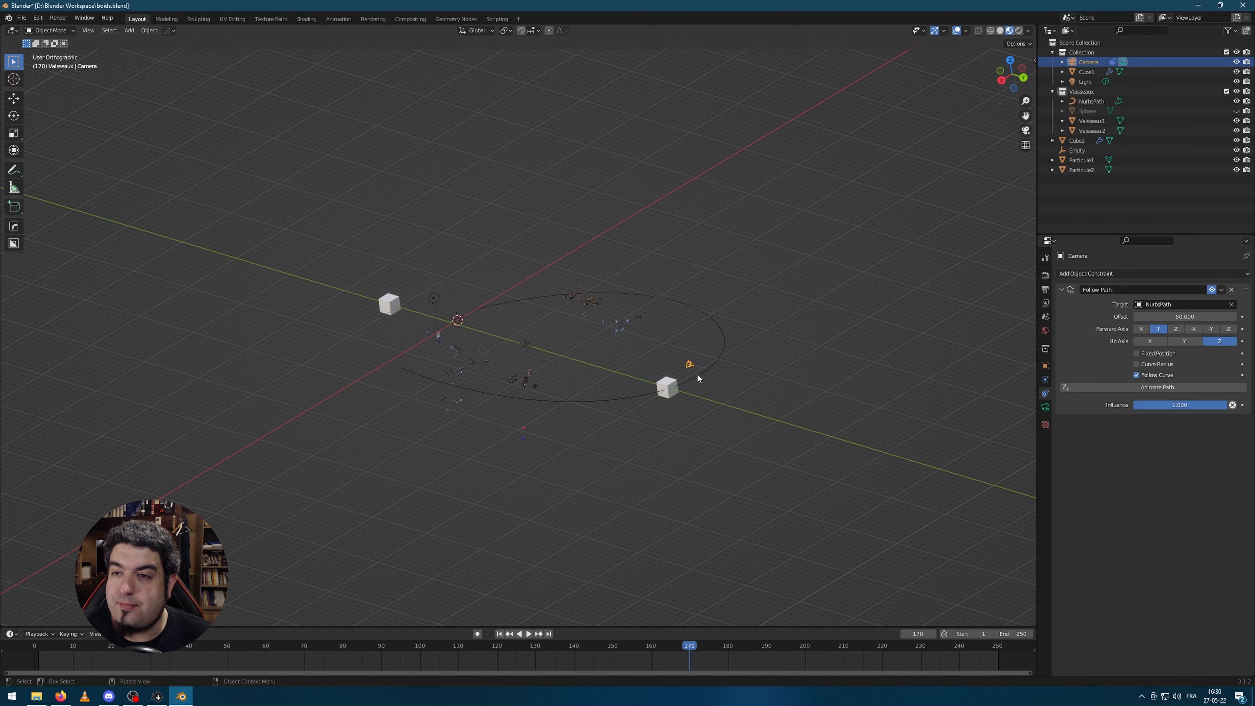
Step: Make the hidden Sphere visible in the viewport and select it
left_click(1236, 111)
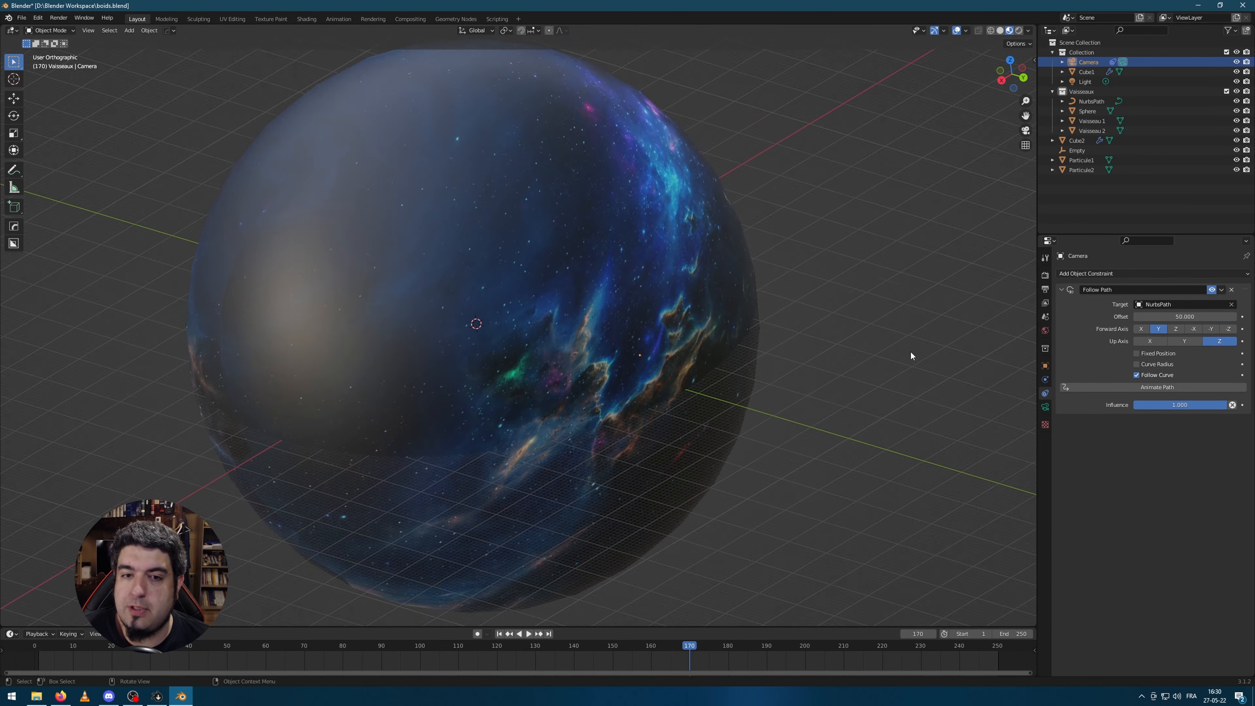
middle_click_drag(910, 356, 538, 230)
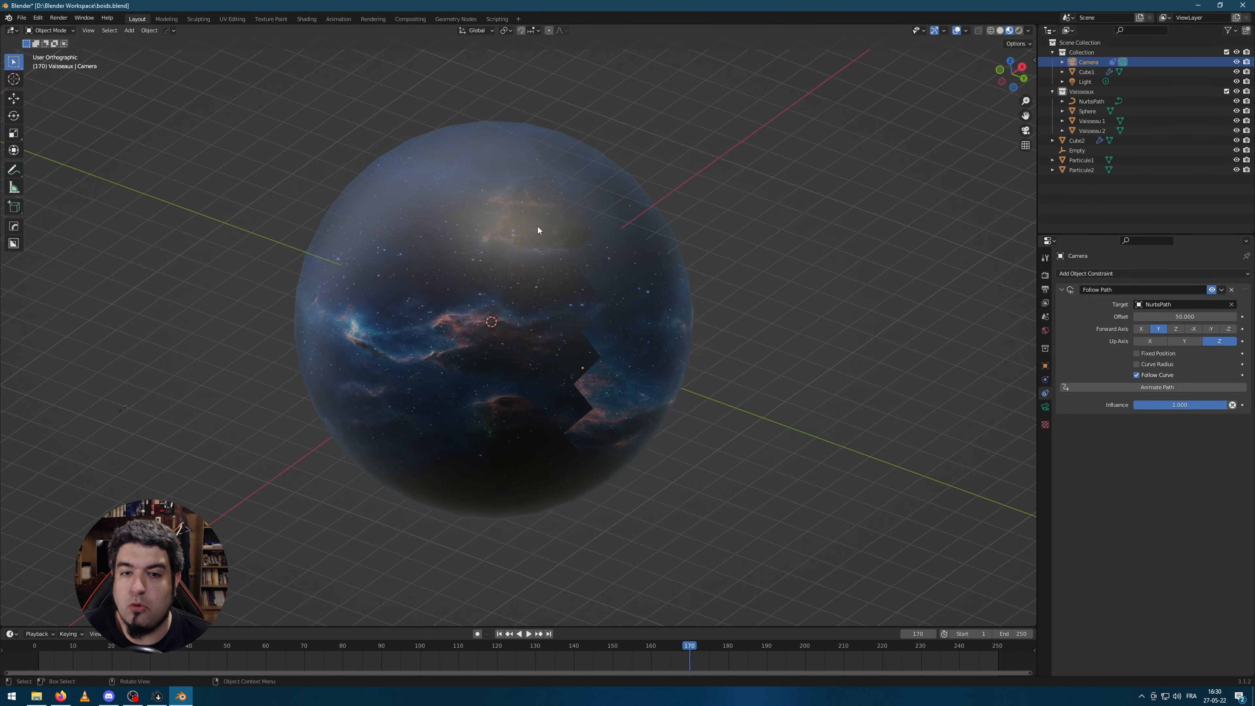
middle_click_drag(570, 310, 610, 382)
left_click(601, 342)
scroll(601, 343, "up", 2)
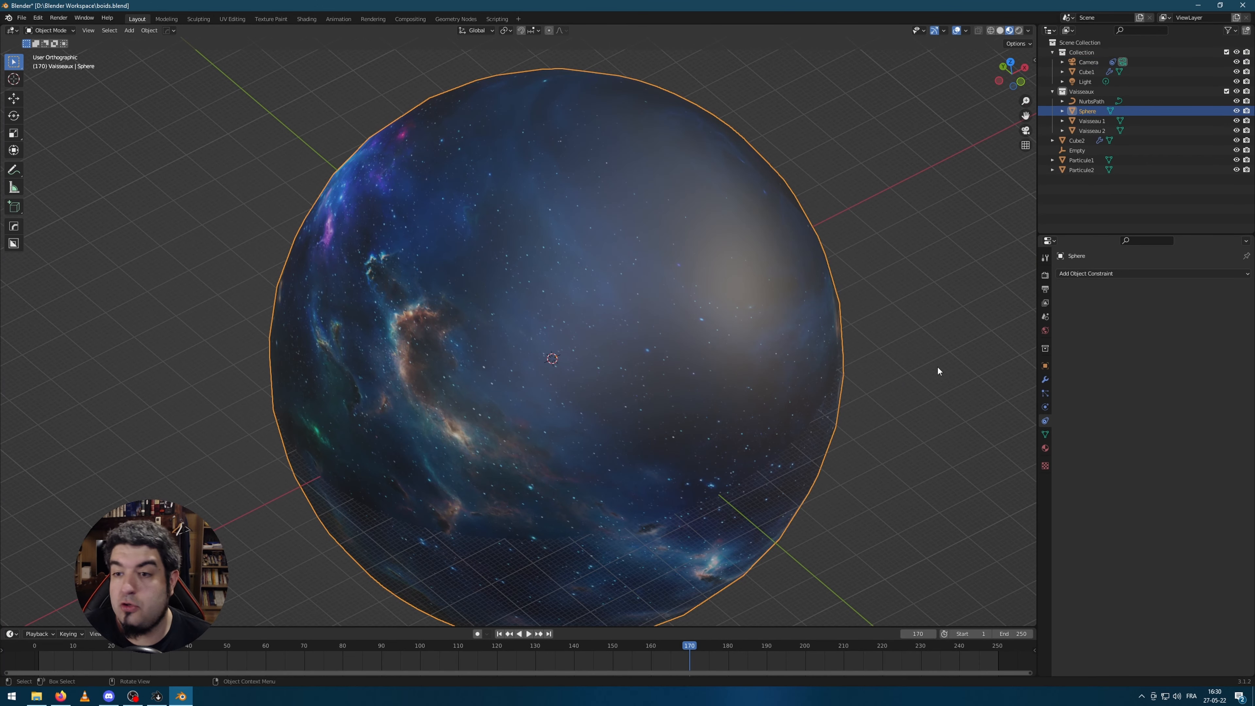
Step: Examine the Sphere's material and the skybox image texture assigned to its Base Color, including the available texture types
middle_click_drag(937, 366, 922, 363)
left_click(1045, 447)
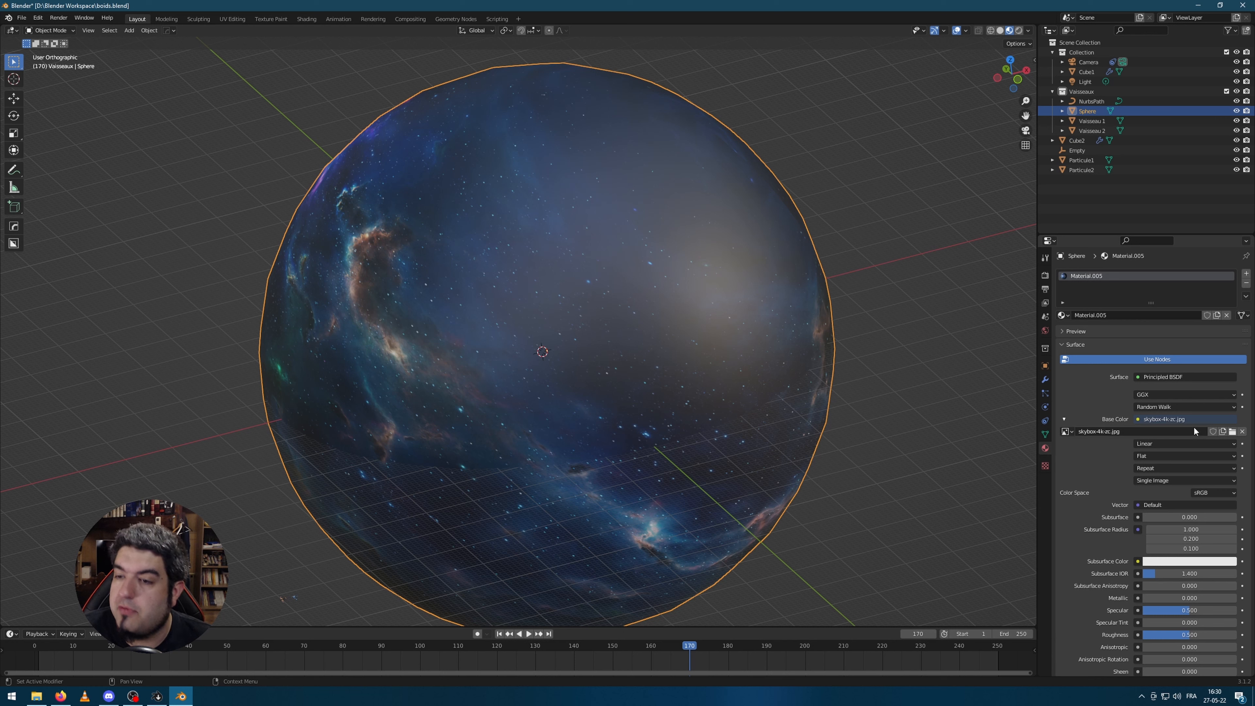
left_click(1139, 418)
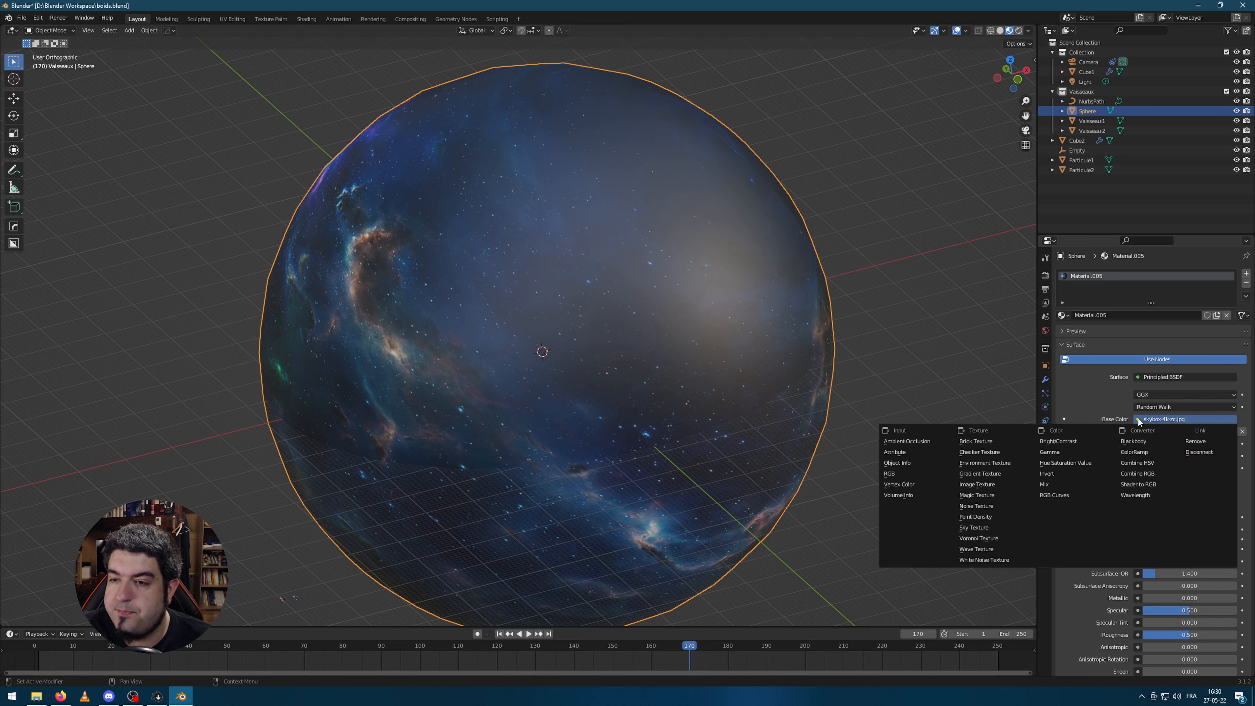
left_click(994, 484)
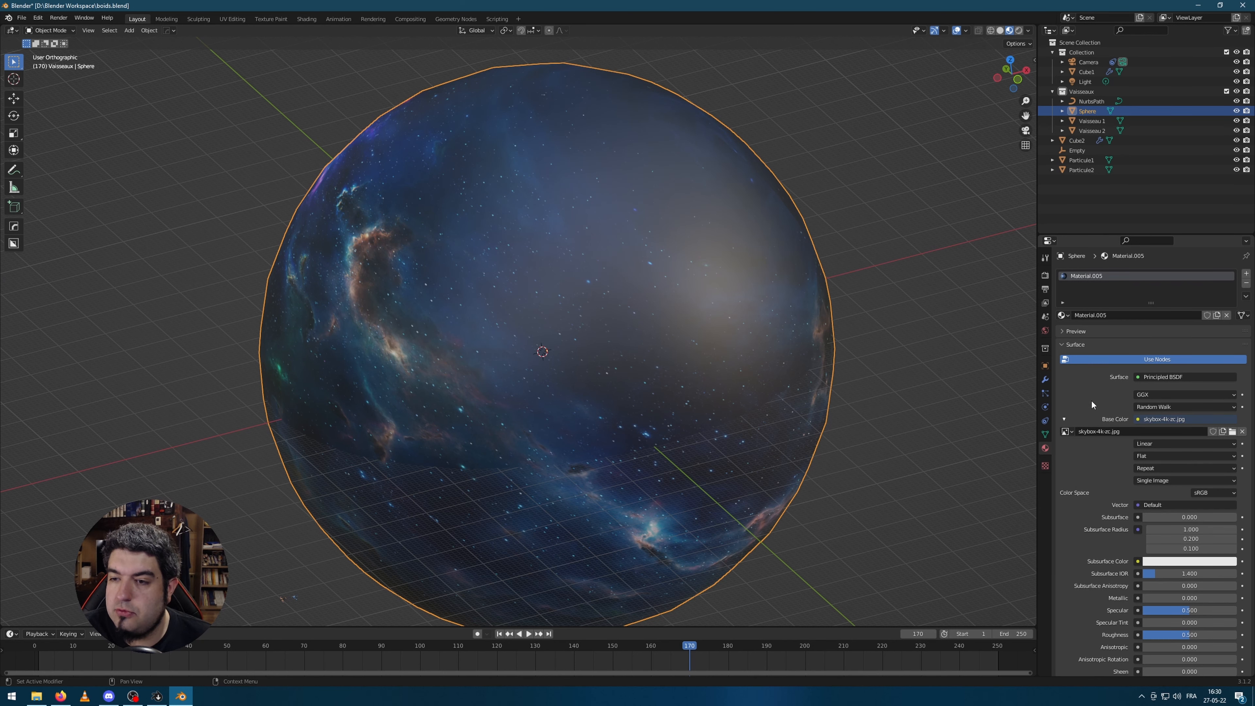
left_click(1232, 432)
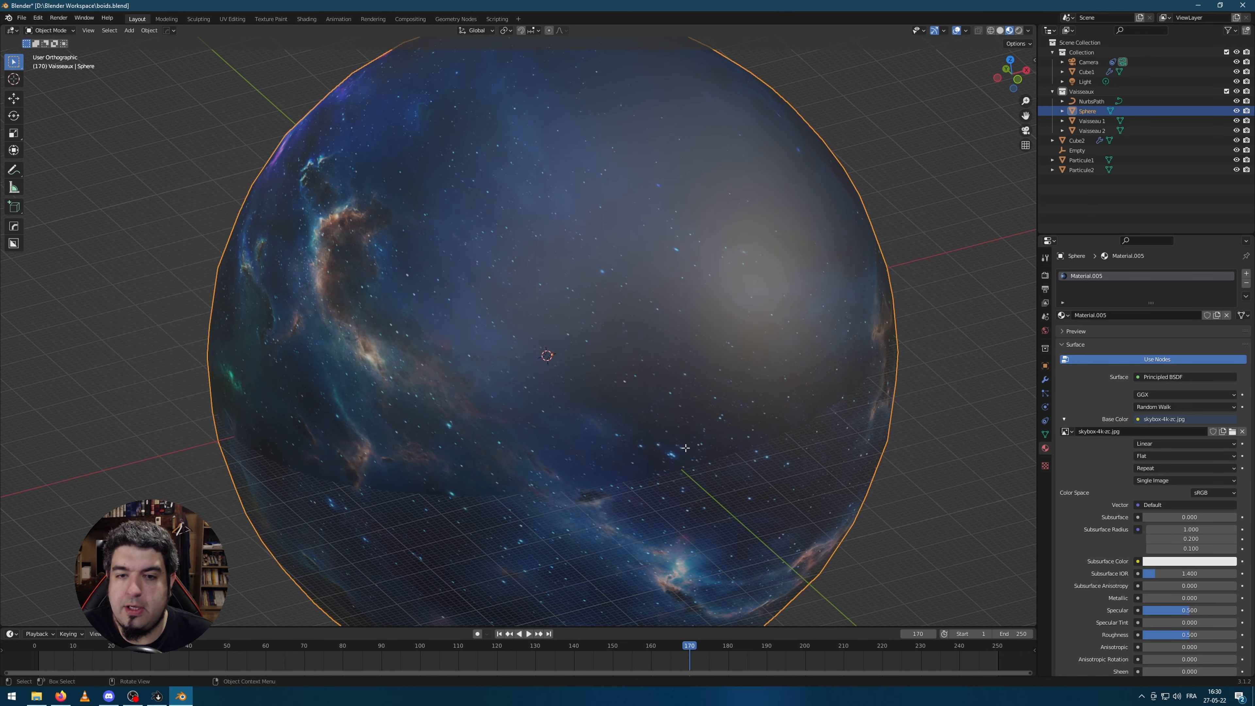
Step: Unwrap the Sphere's entire mesh with Sphere Projection, return to Object Mode and inspect the texture around it
key("Tab")
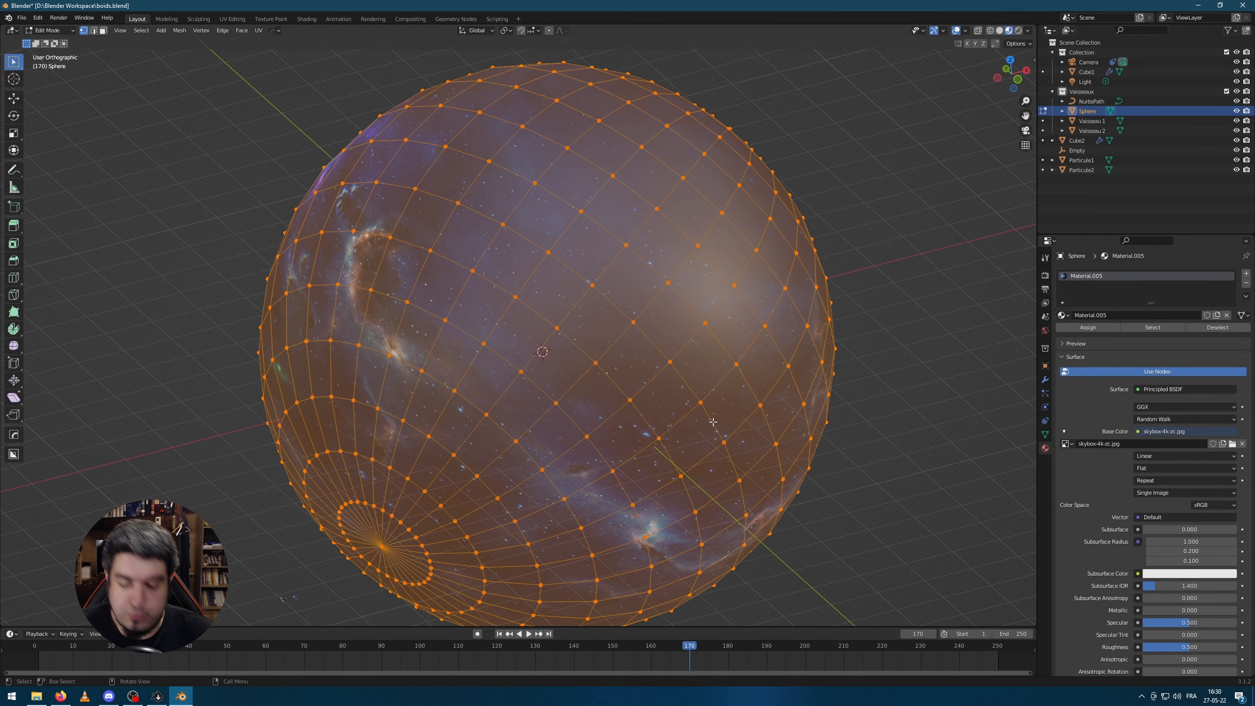
key("u")
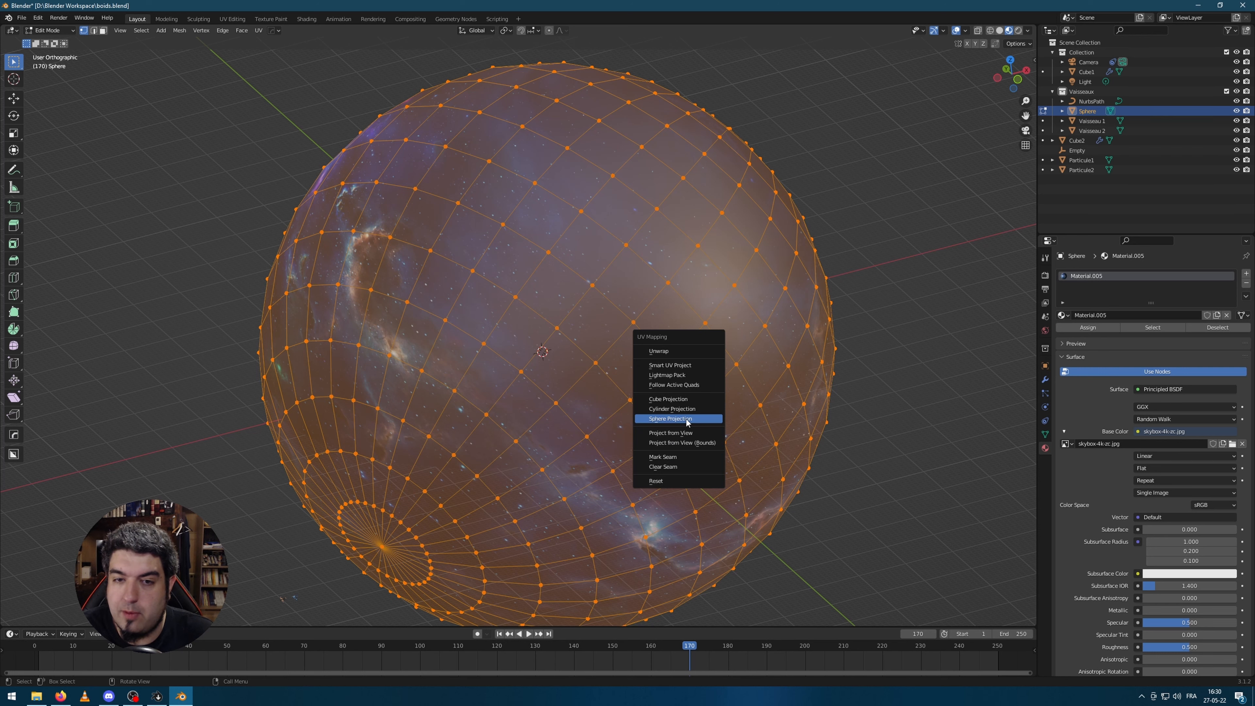
left_click(686, 420)
key("alt+a")
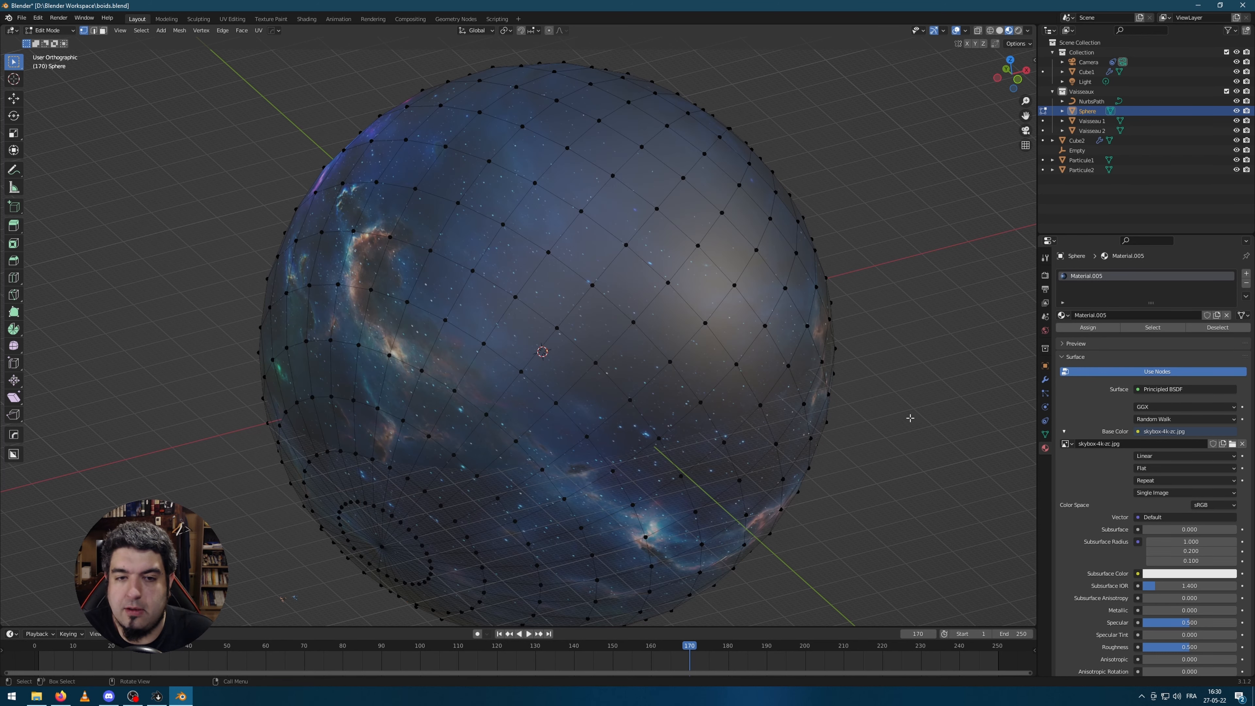
middle_click_drag(911, 452, 691, 369)
key("Tab")
middle_click_drag(929, 365, 538, 80)
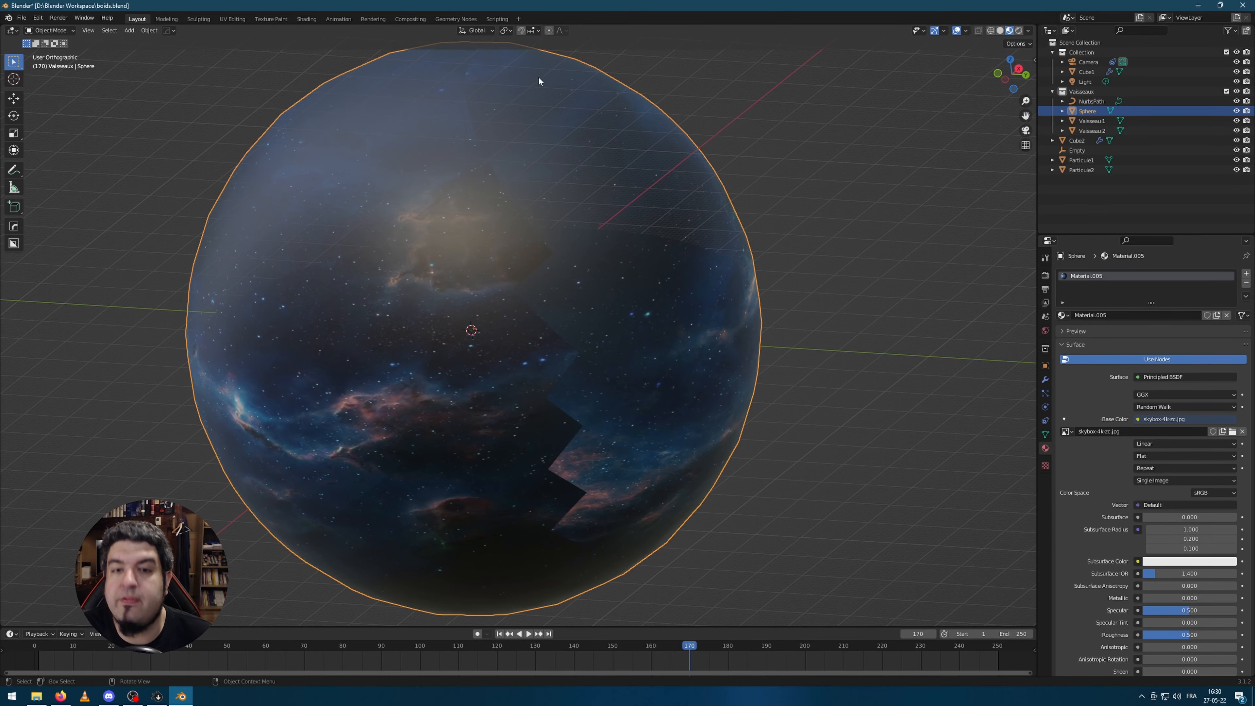
middle_click_drag(585, 446, 564, 264)
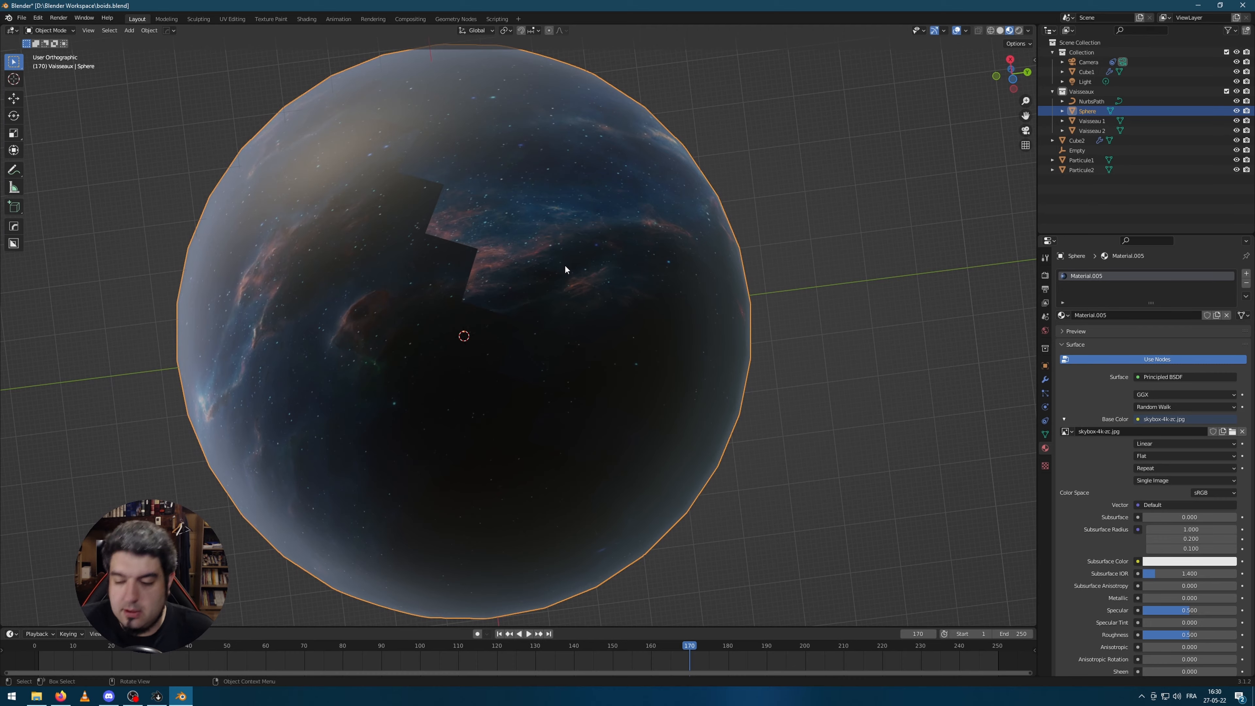
Step: Play the animation through the camera to preview the fleets against the skybox, and stop it
middle_click_drag(539, 218, 592, 323)
scroll(642, 341, "up", 3)
scroll(689, 356, "down", 5)
key("KP_0")
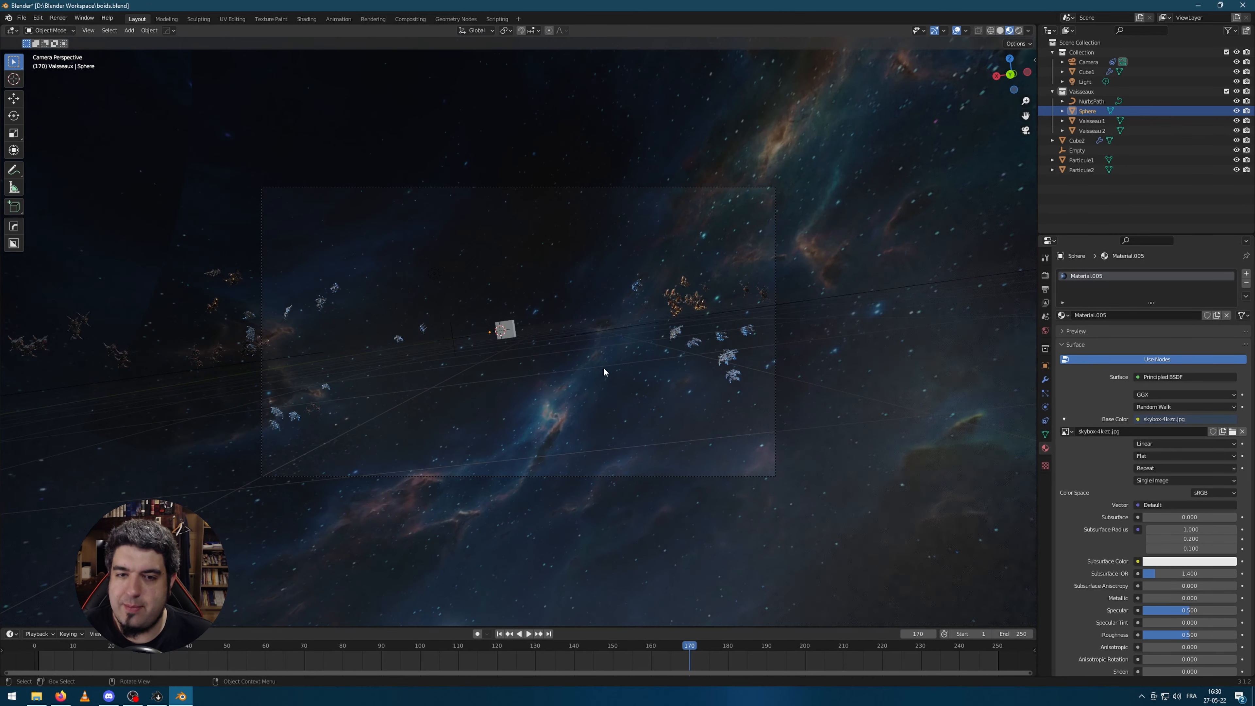
key("space")
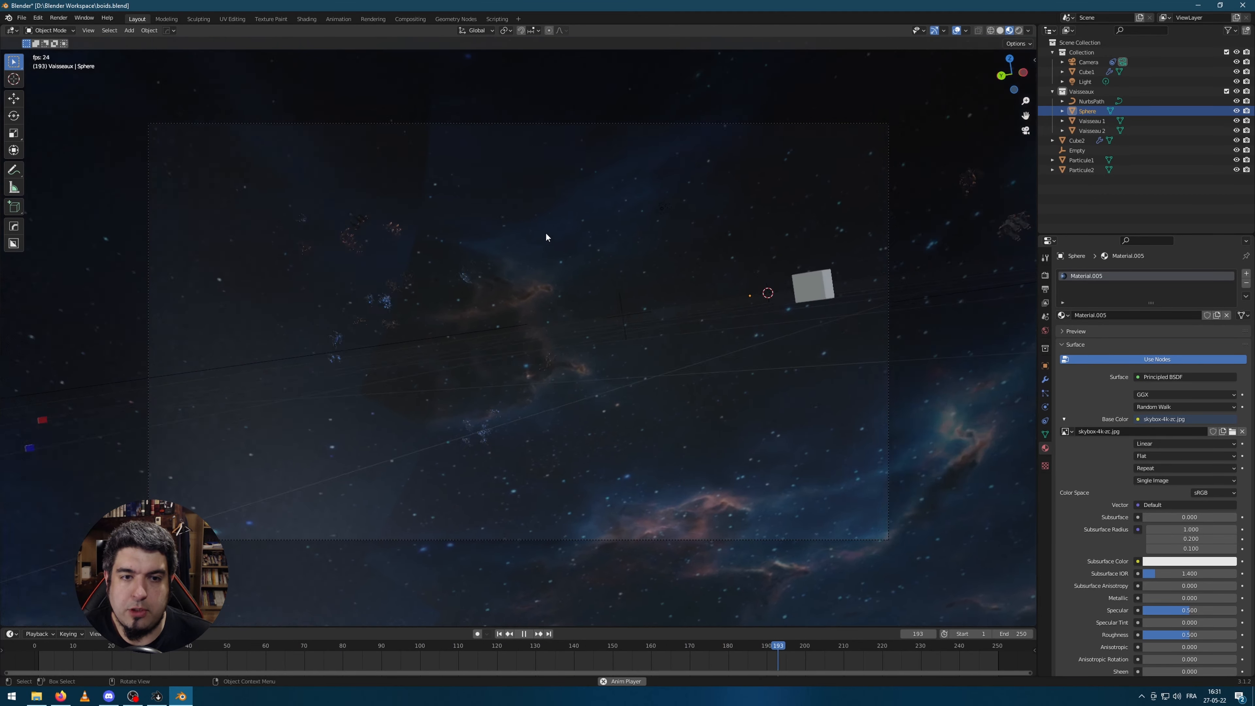
key("space")
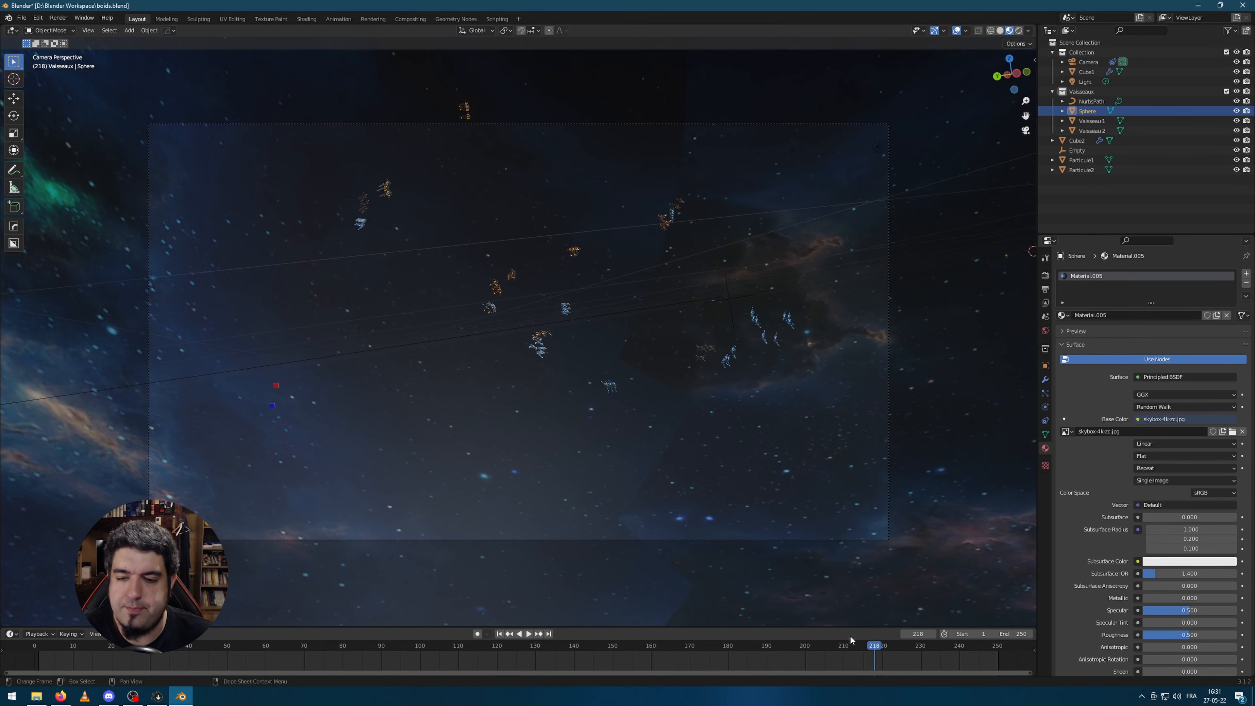
Step: Return the timeline to frame 0 and hide the Sphere in the viewport
left_click_drag(876, 648, 35, 638)
scroll(1136, 444, "down", 3)
middle_click_drag(800, 316, 889, 267)
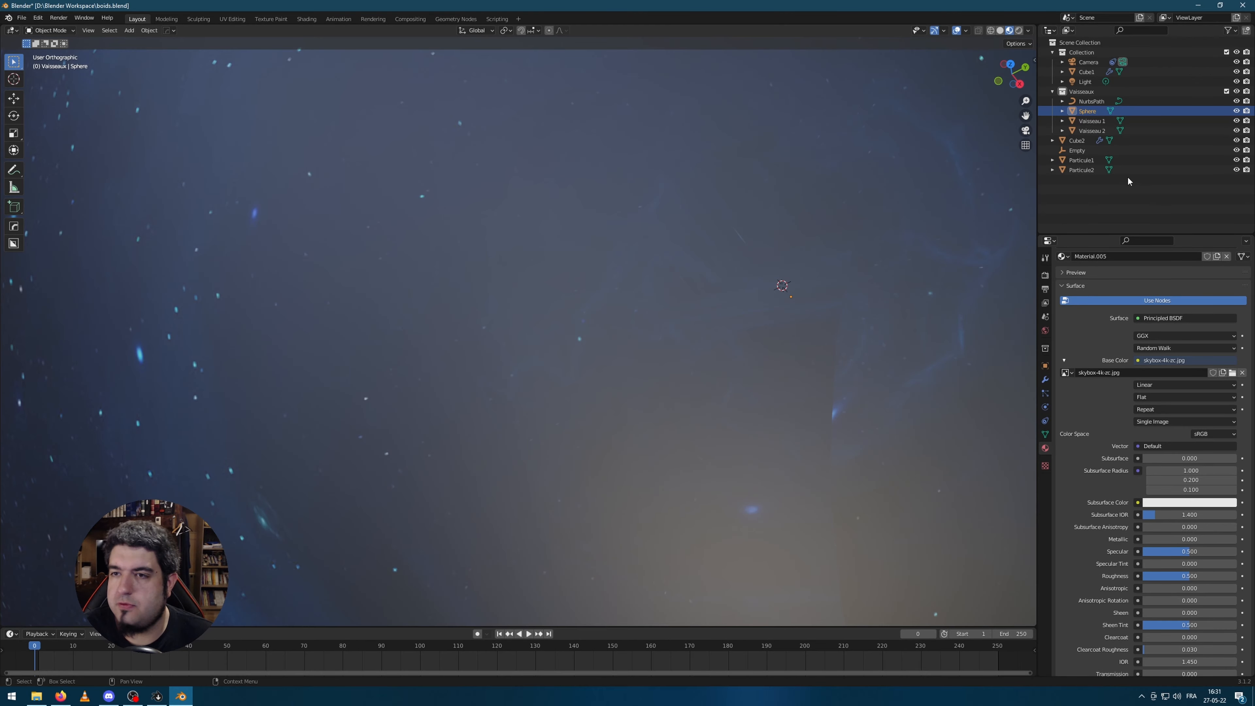
left_click(1236, 111)
Step: Turn off Show Emitter in the Viewport Display settings of Cube2's ParticleBOIDS2 particle system
left_click(623, 382)
middle_click_drag(848, 329, 840, 416, "shift")
left_click(1045, 408)
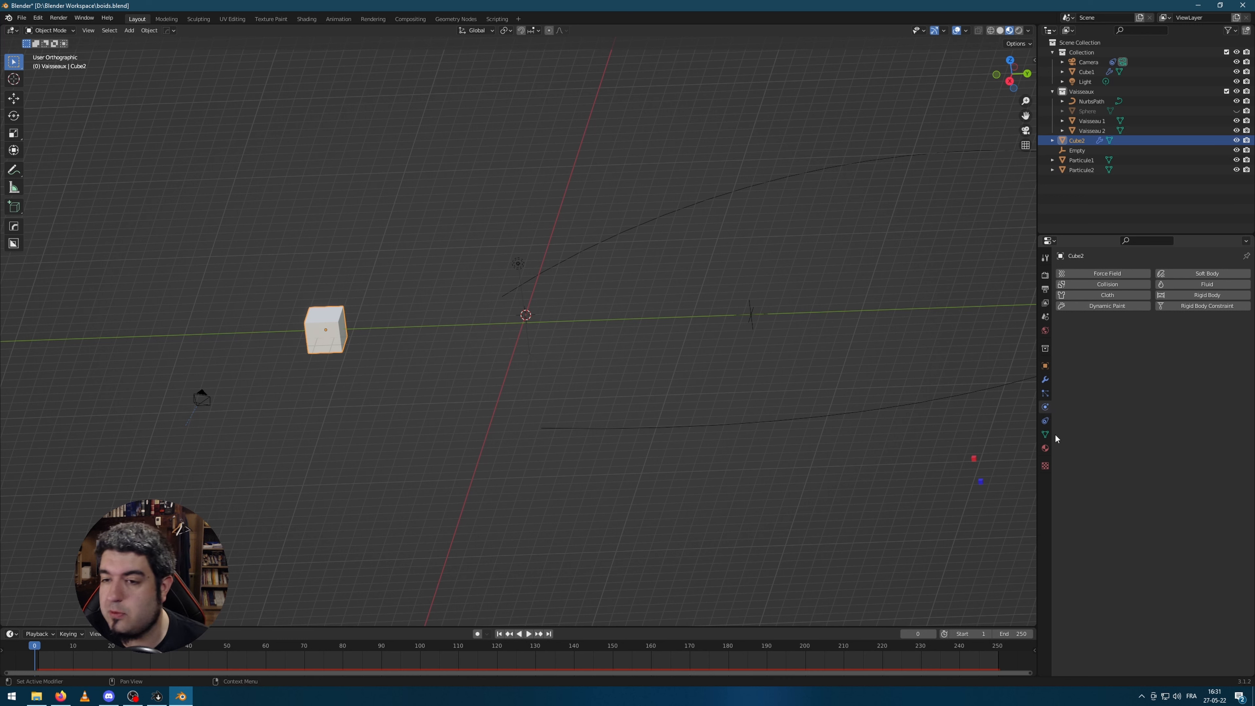
left_click(1046, 394)
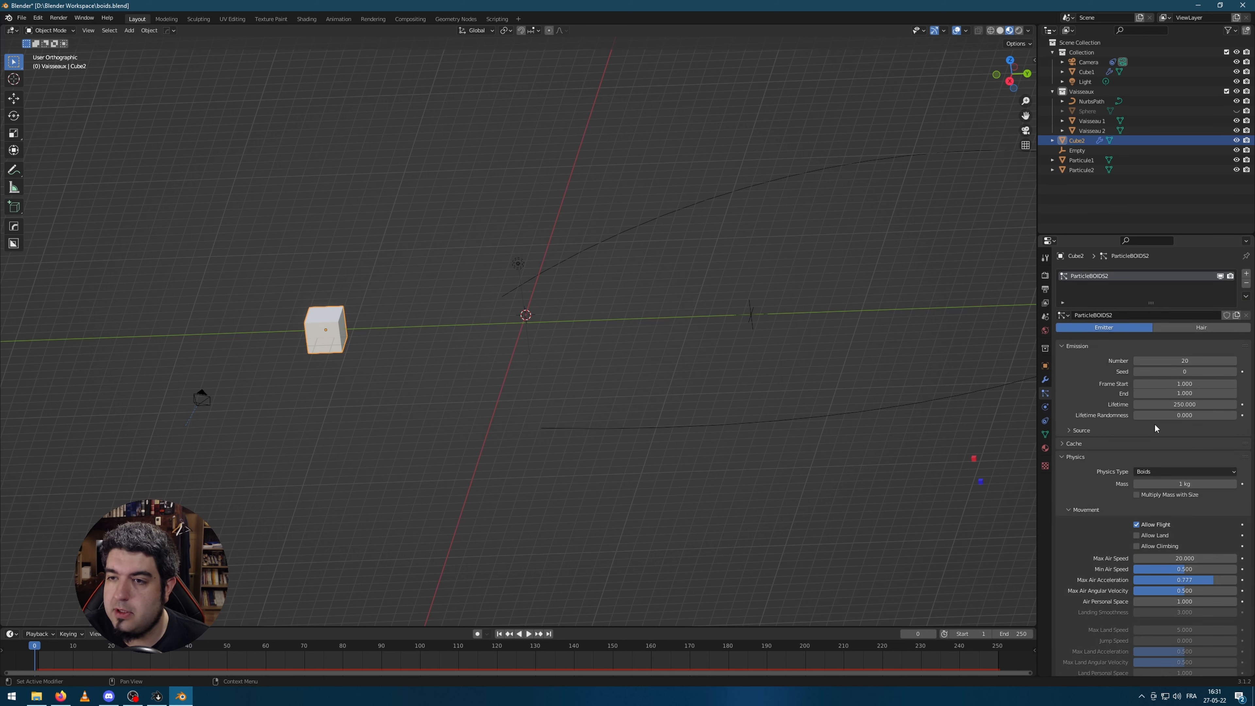
scroll(1170, 474, "down", 15)
scroll(1170, 474, "down", 10)
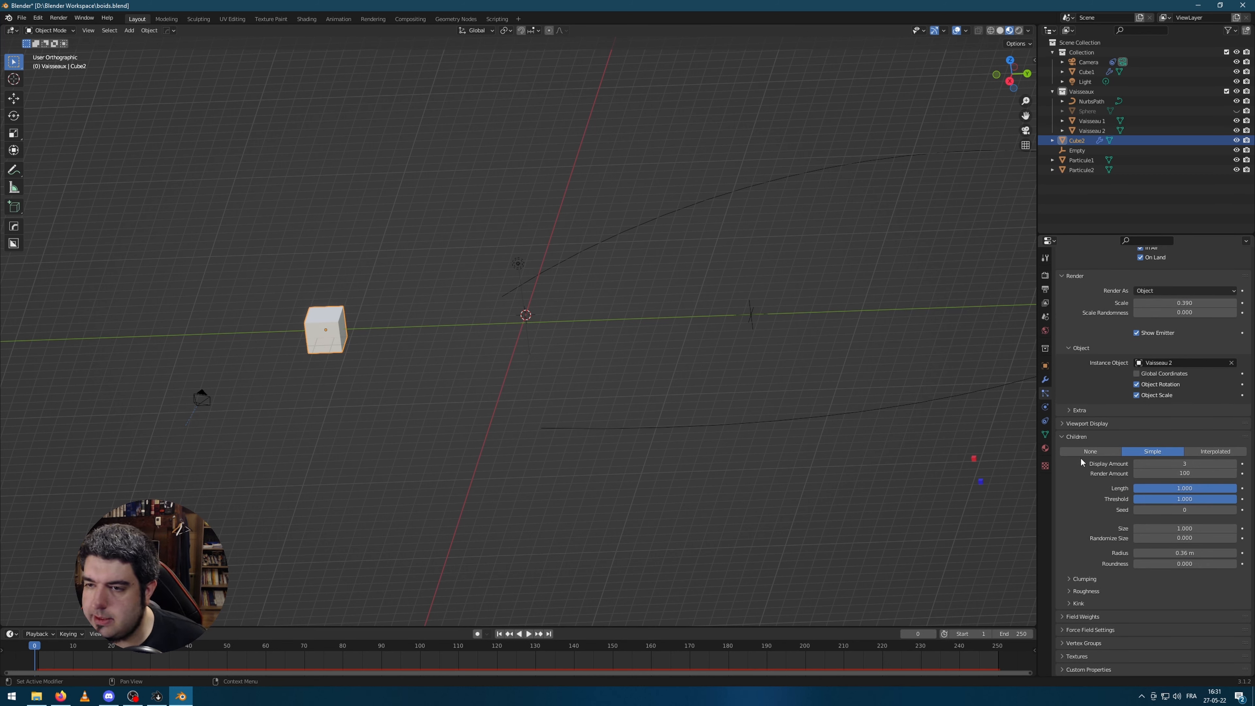
left_click(1085, 426)
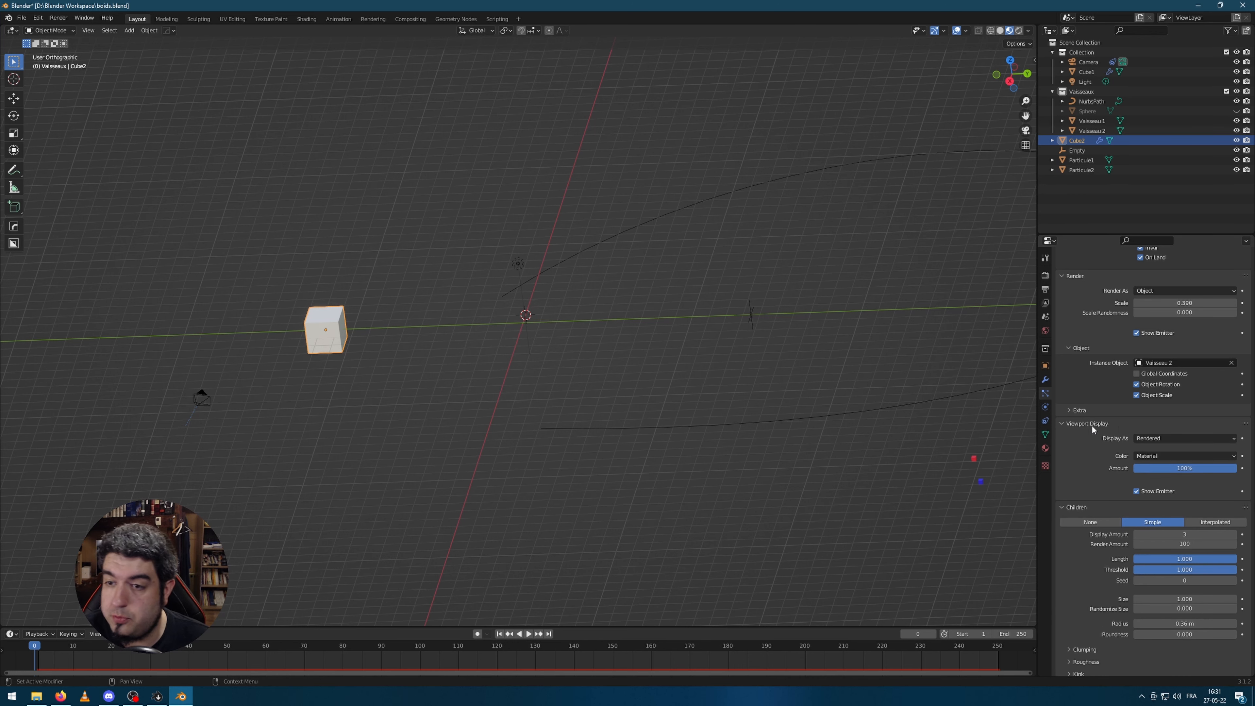
left_click(1137, 492)
scroll(770, 479, "down", 1)
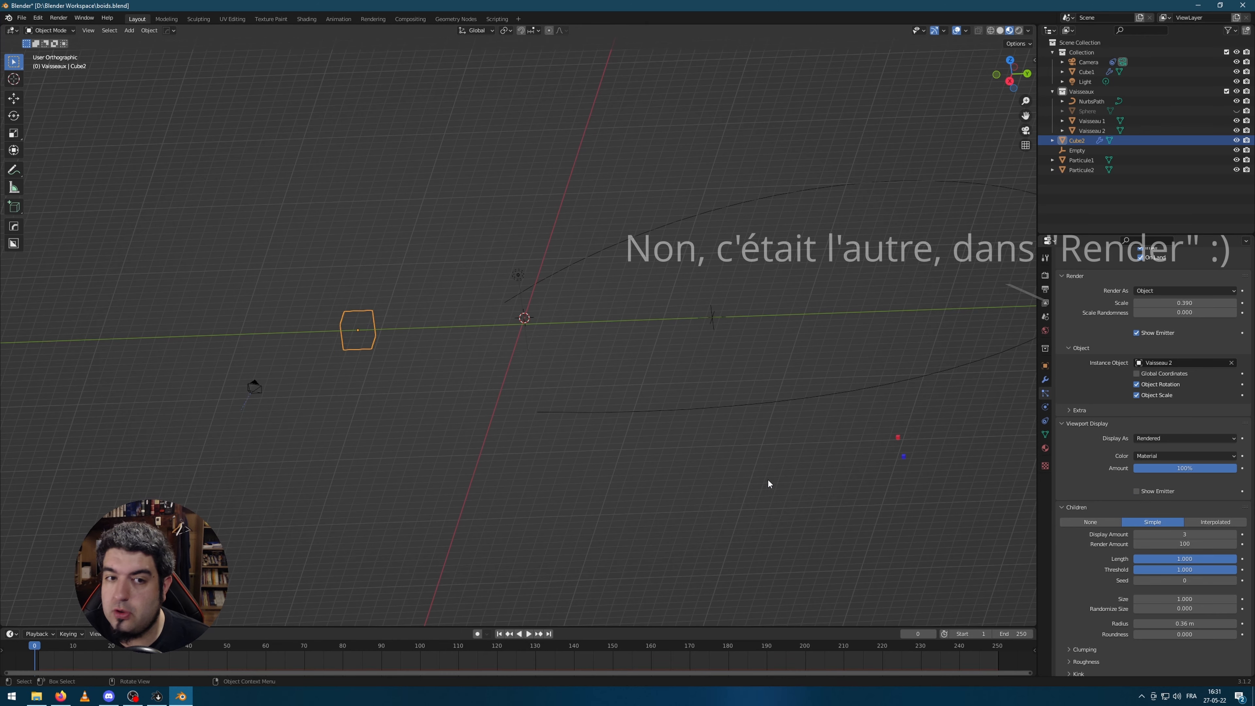
Step: Turn off Show Emitter in the Viewport Display settings of Cube1's ParticleBOIDS1 particle system
left_click(658, 362)
middle_click_drag(827, 333, 760, 341, "shift")
scroll(760, 340, "right", 5, "ctrl")
left_click(776, 316)
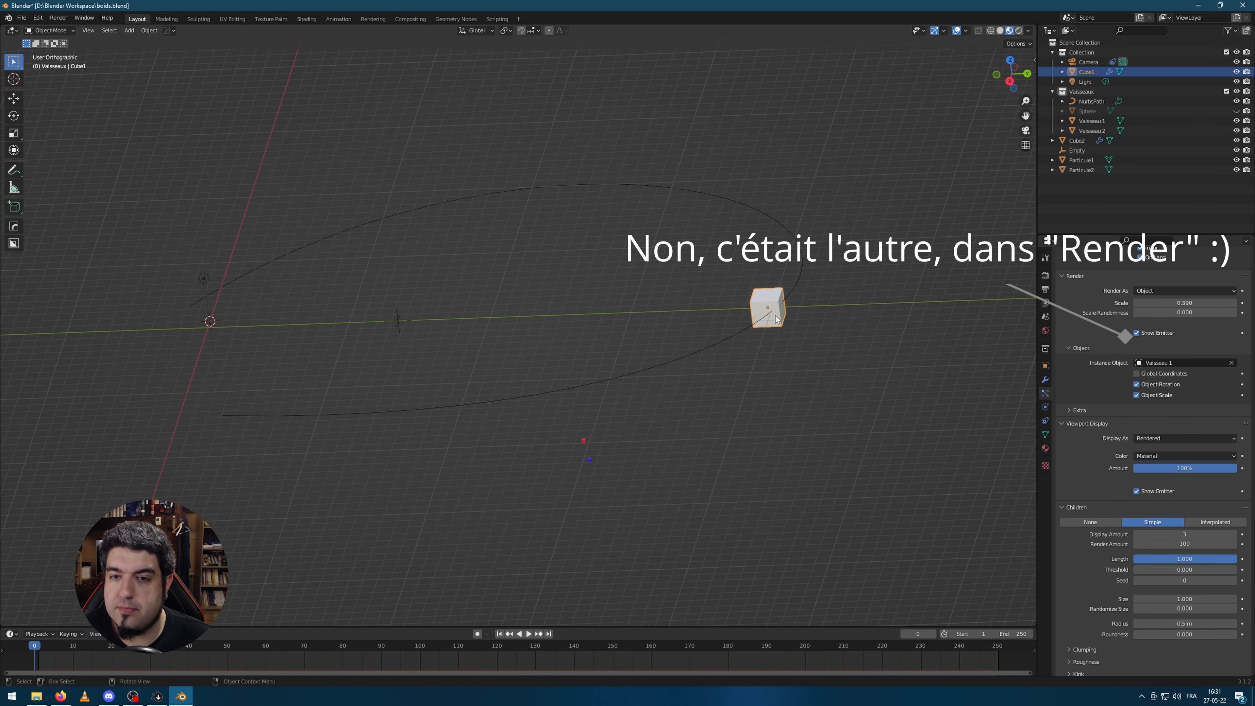
left_click(1136, 491)
left_click(593, 438)
middle_click_drag(593, 439, 657, 385)
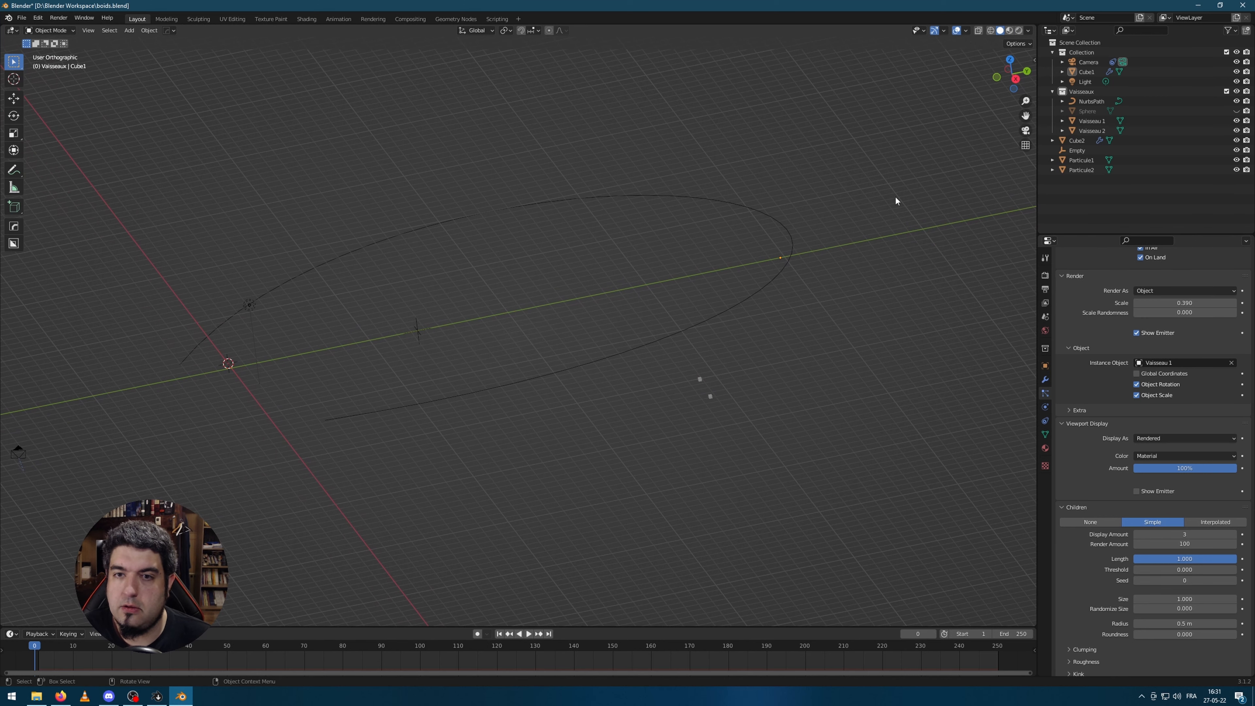
Step: Play the animation through the camera, stop it at frame 31, and set the viewport to Material Preview shading
scroll(843, 299, "up", 2)
key("KP_0")
key("space")
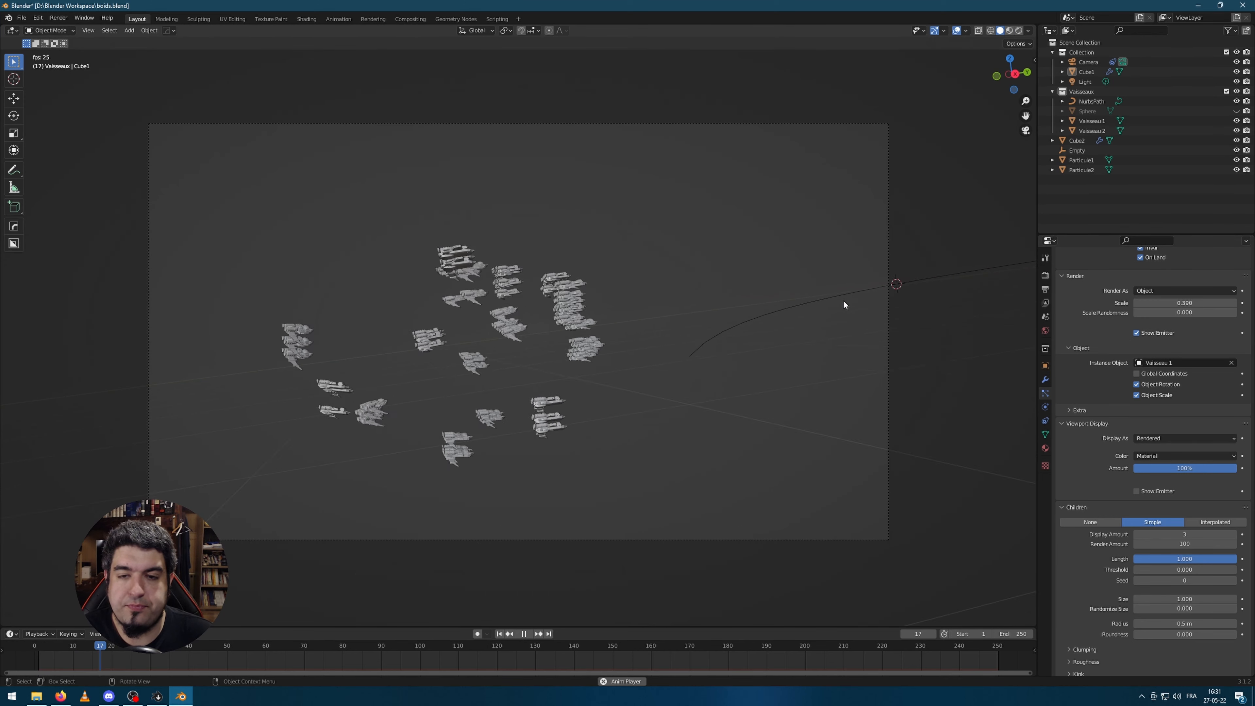
key("space")
left_click(1010, 31)
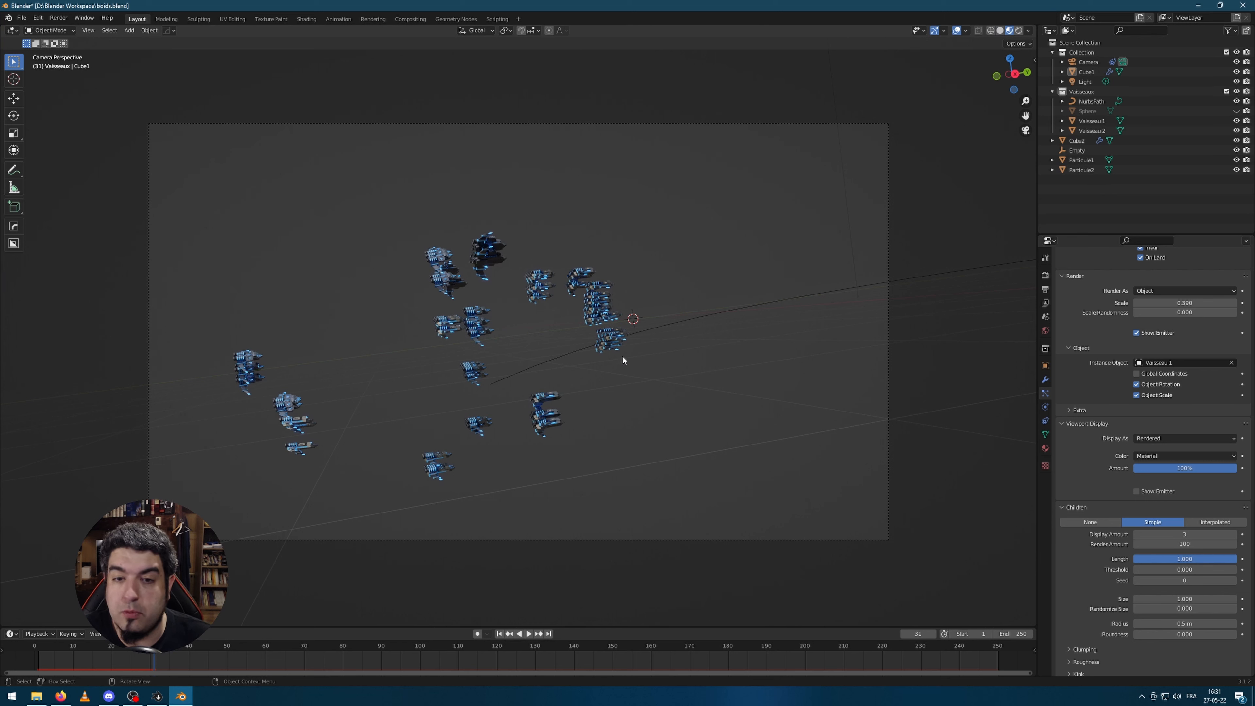
middle_click_drag(713, 330, 693, 356)
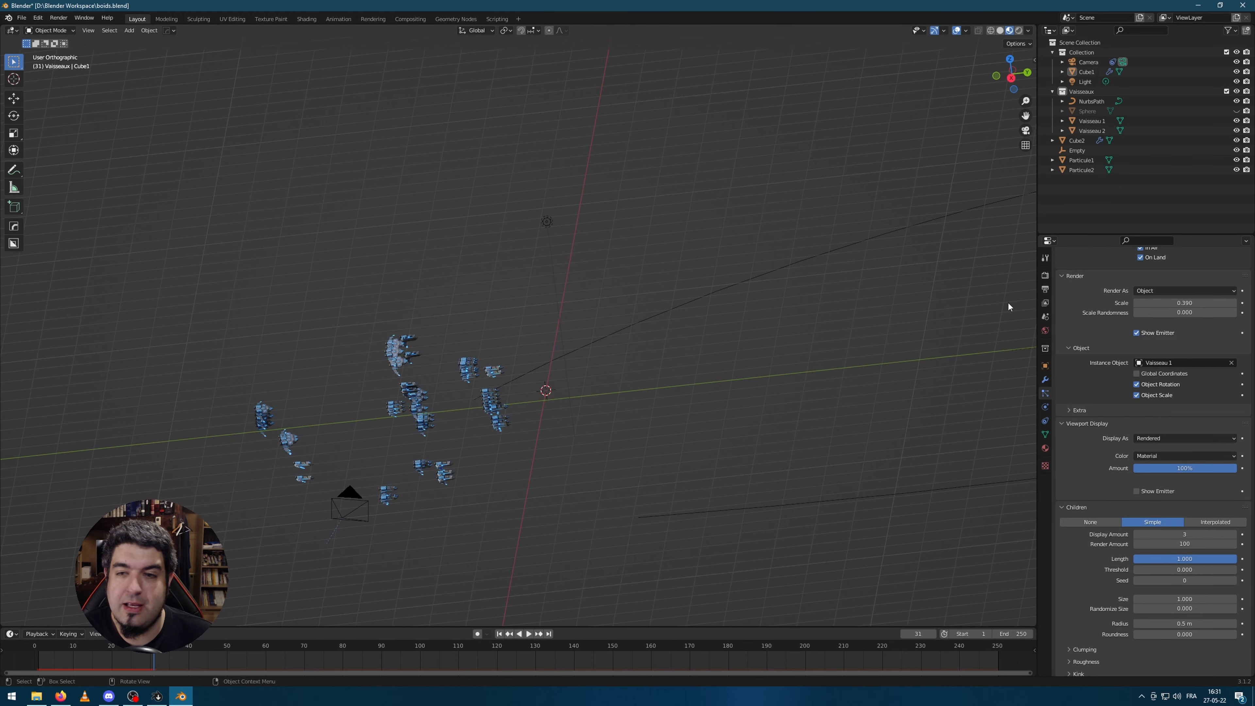
Step: Open the scene's Eevee render settings and compare the fleet in Rendered and Material Preview shading
left_click(1045, 277)
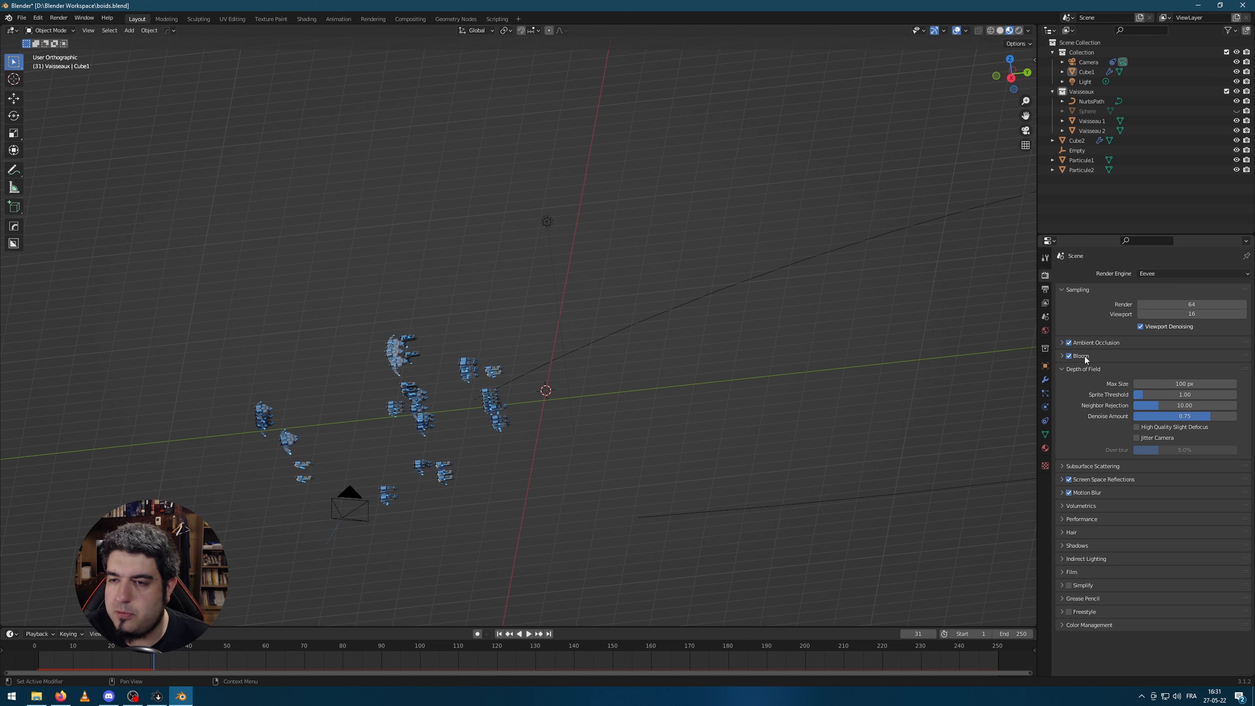
scroll(343, 348, "up", 2)
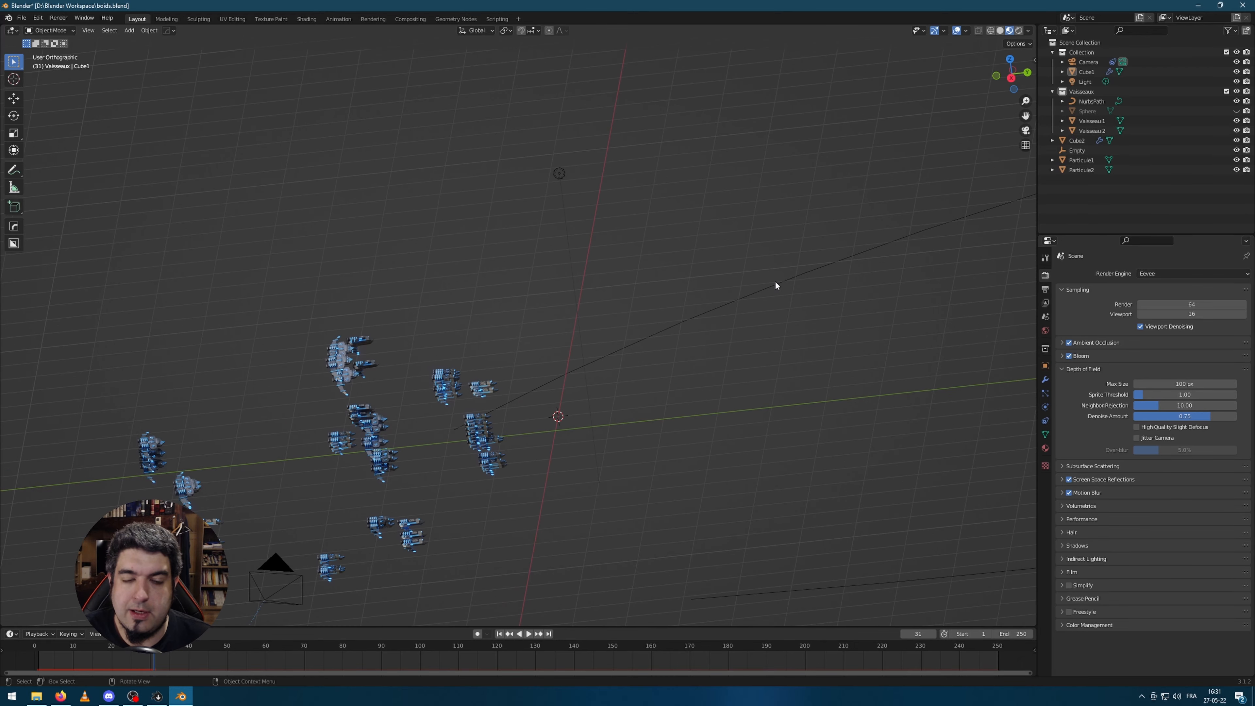
mouse_move(605, 294)
middle_mouse_down()
mouse_move(594, 290)
mouse_move(611, 264)
mouse_move(624, 287)
middle_mouse_up()
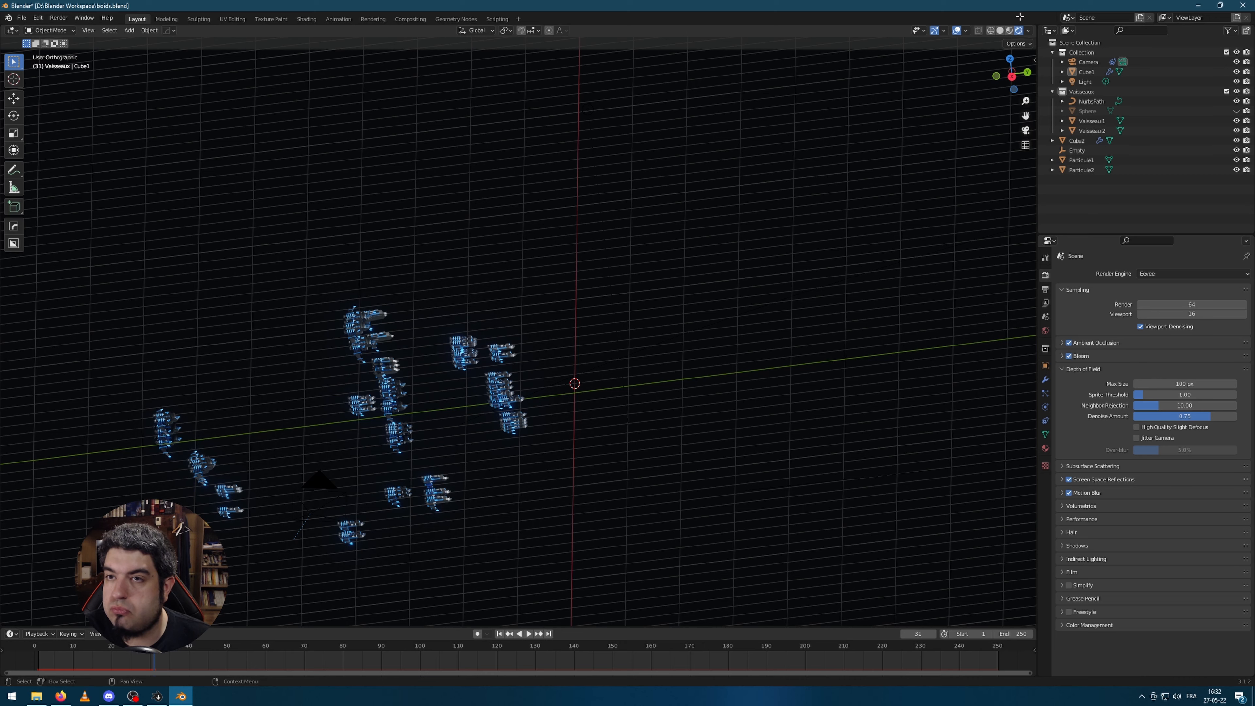
left_click(1009, 31)
left_click(1020, 31)
left_click(1009, 30)
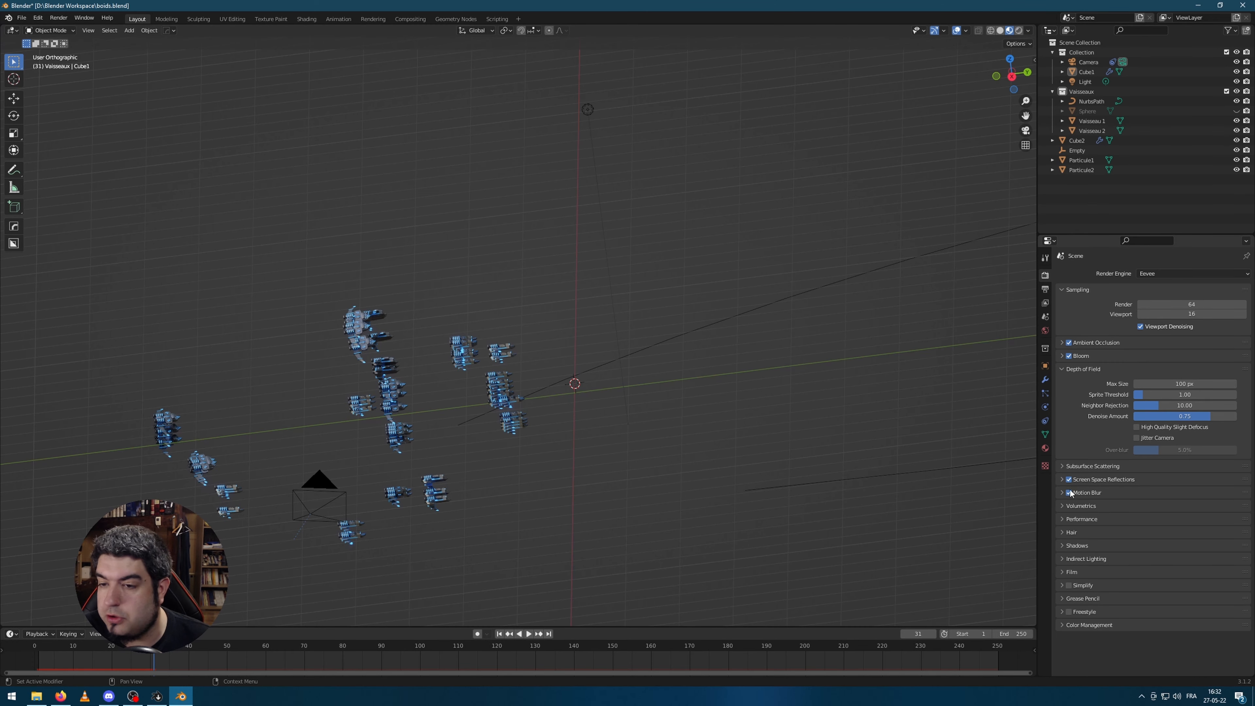
middle_click_drag(619, 280, 954, 278)
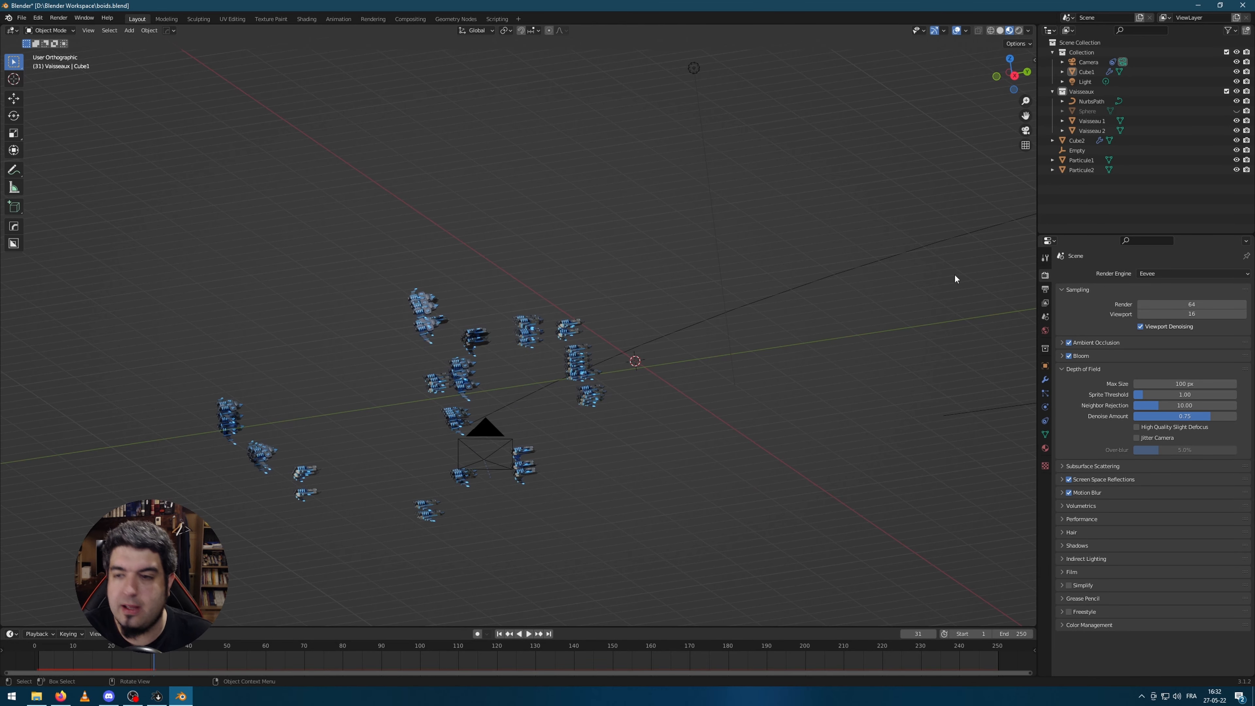
Step: Review Cube1's boids particle settings, reopen the scene's render settings, and check the fleet through the camera
left_click(1044, 394)
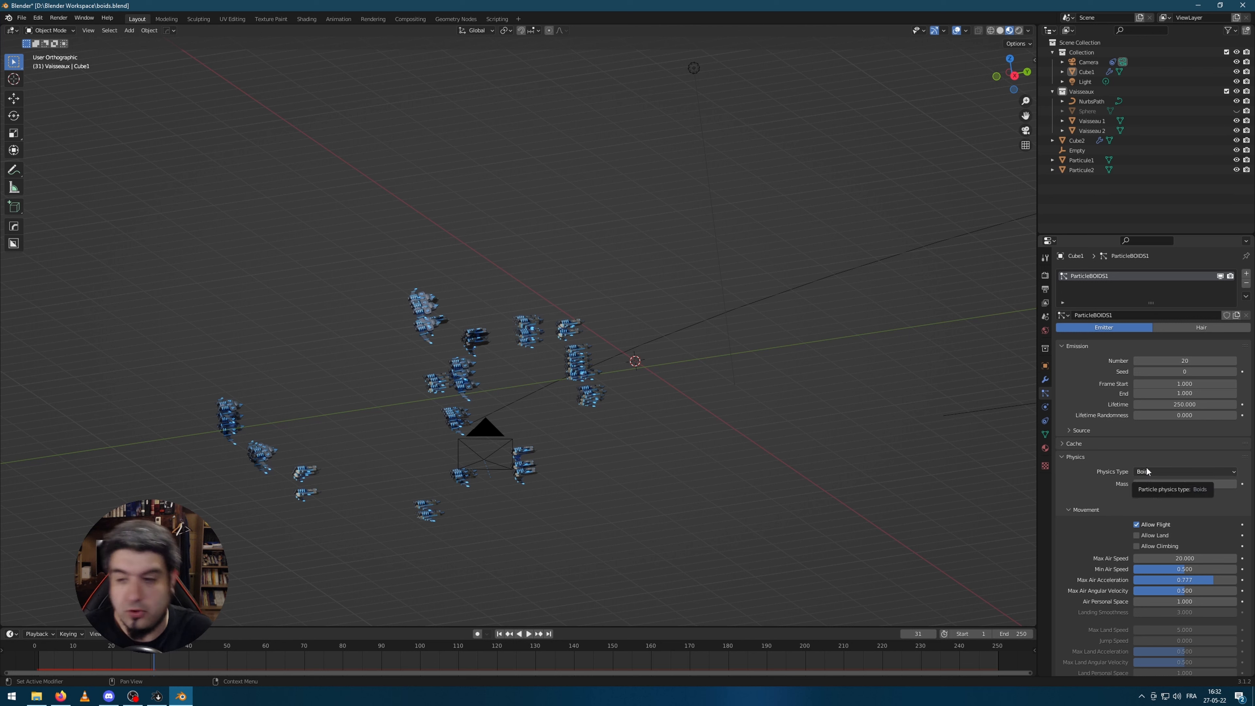
scroll(1154, 461, "down", 5)
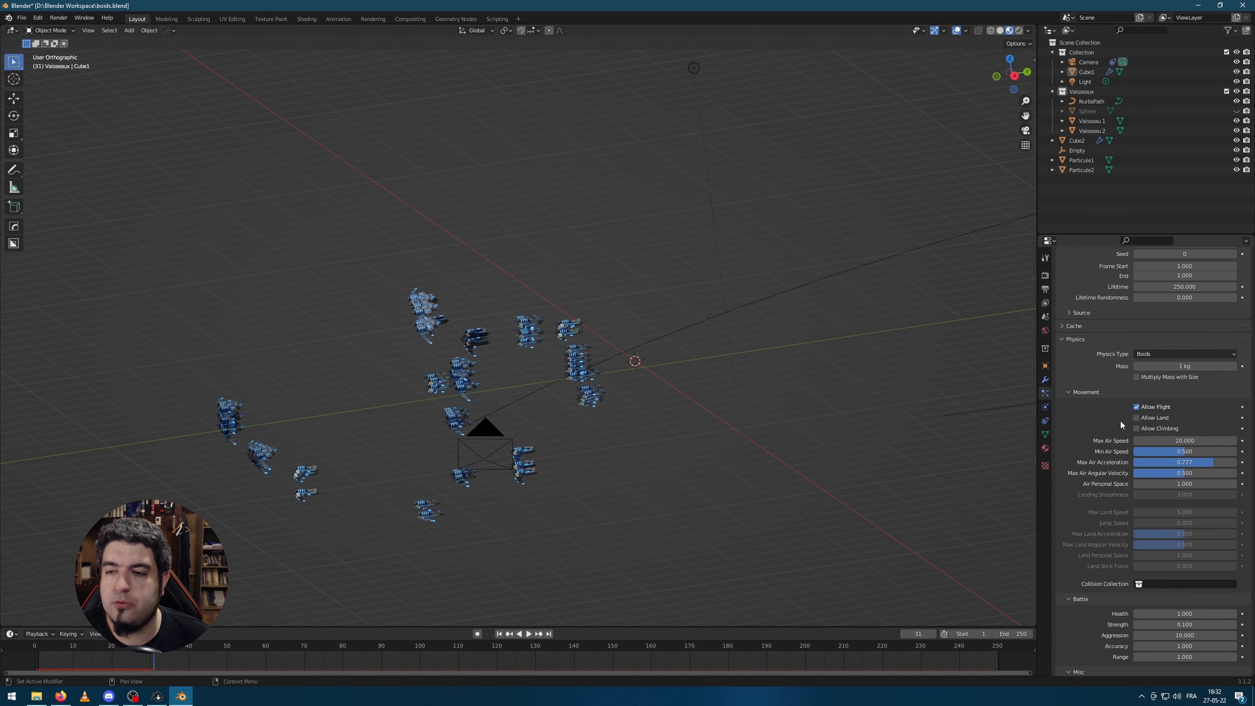
scroll(1119, 419, "down", 6)
left_click(1044, 275)
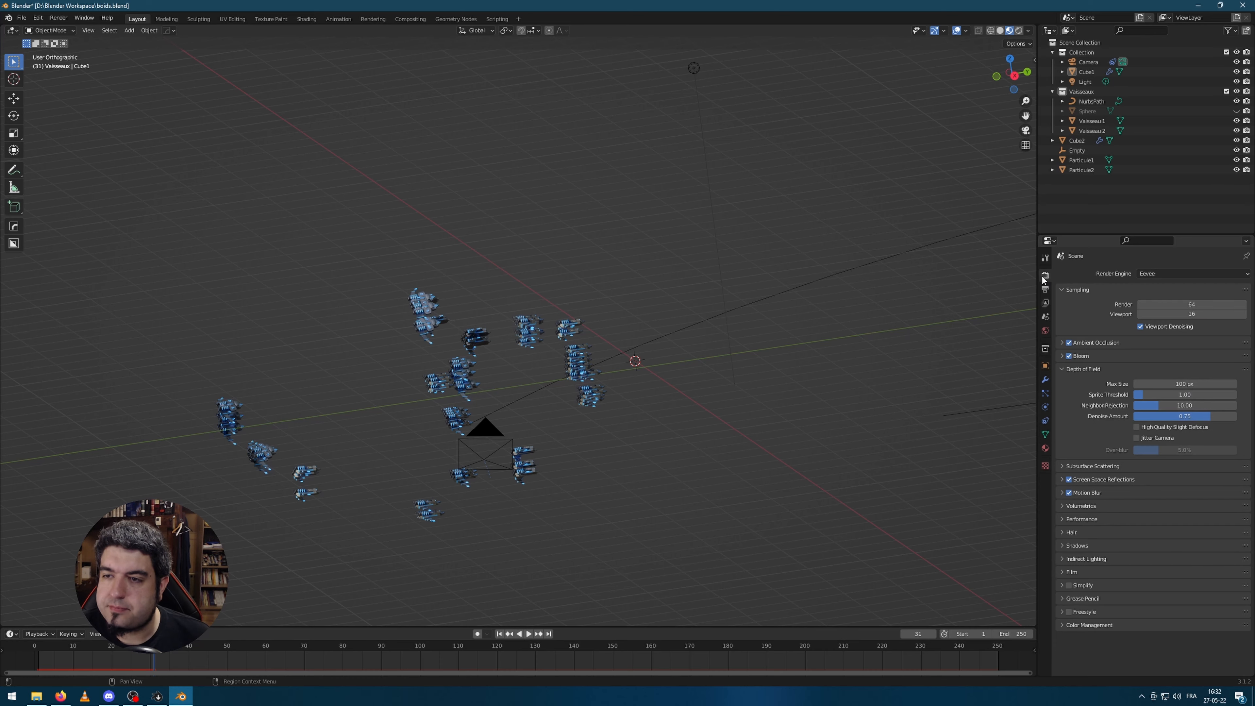
key("KP_0")
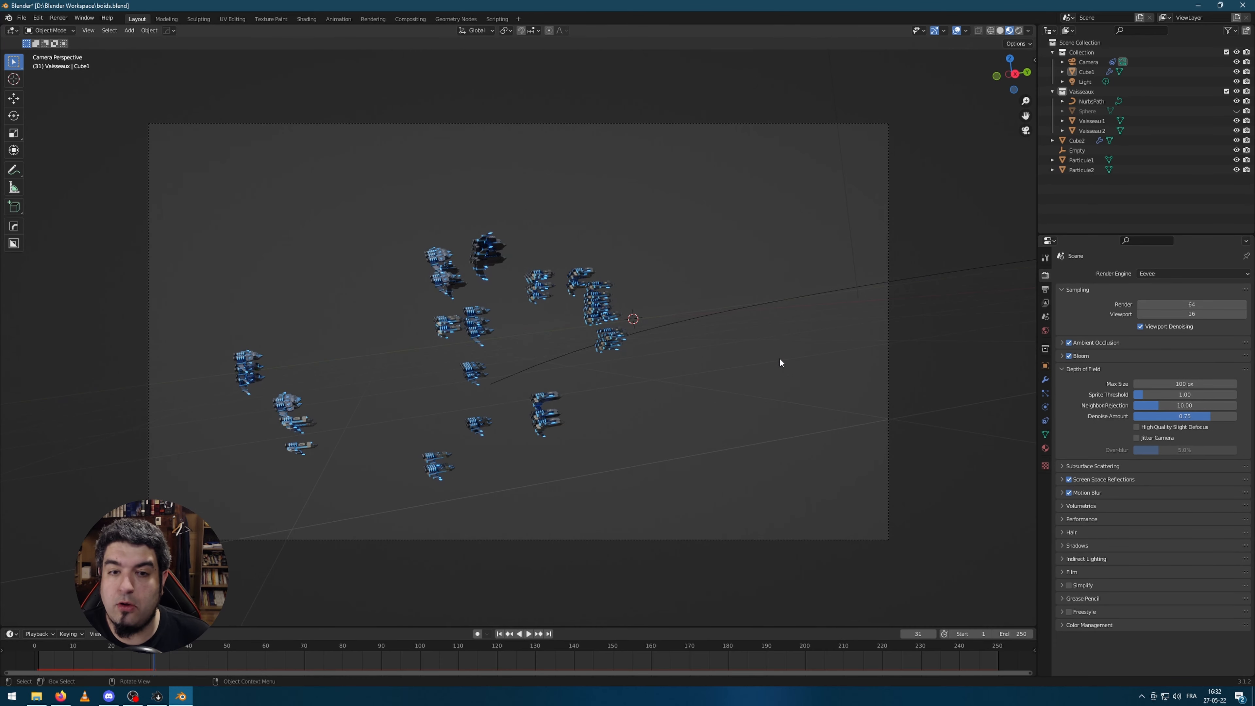
key("KP_0")
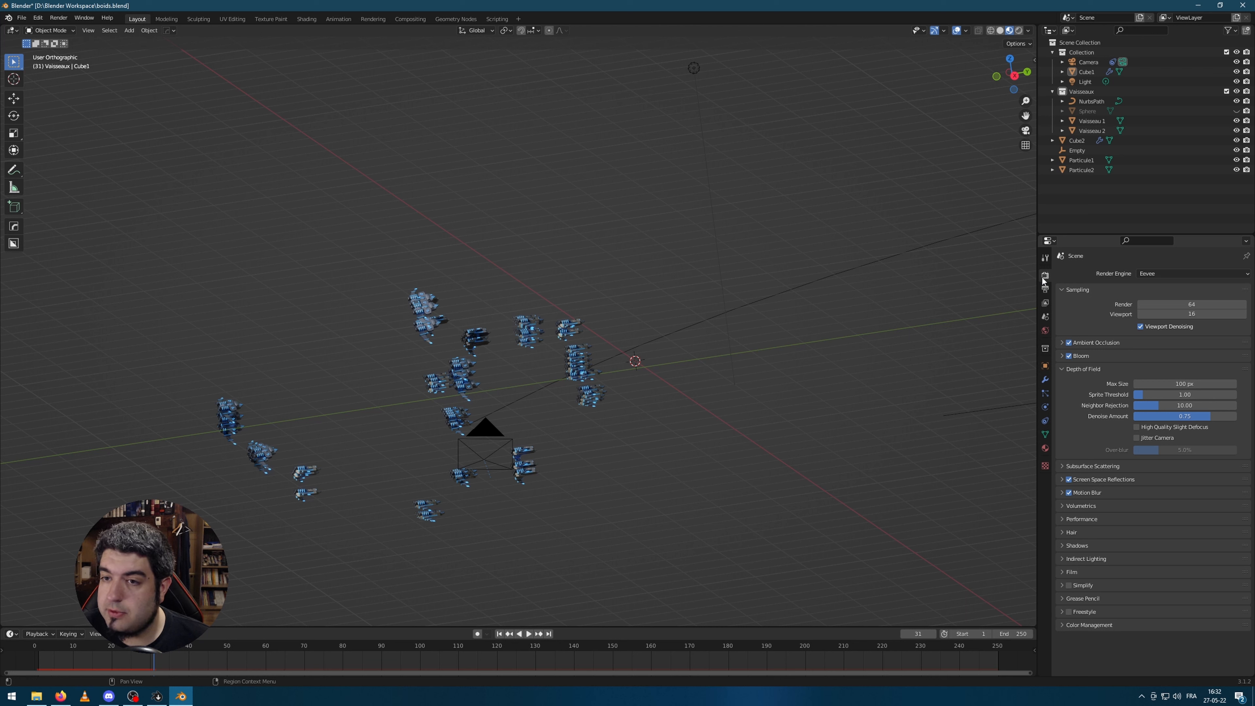
Step: Set the render output to FFmpeg Video in an MPEG-4 container with High Quality output quality
left_click(1045, 289)
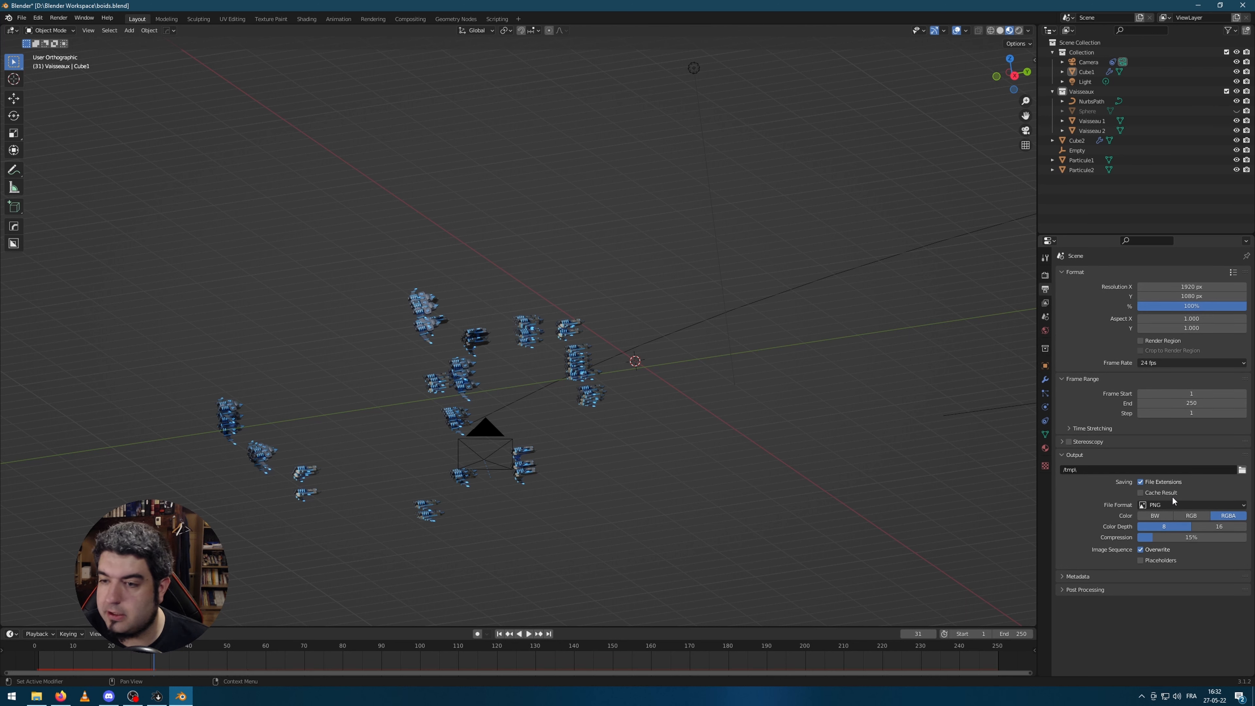
left_click(1204, 504)
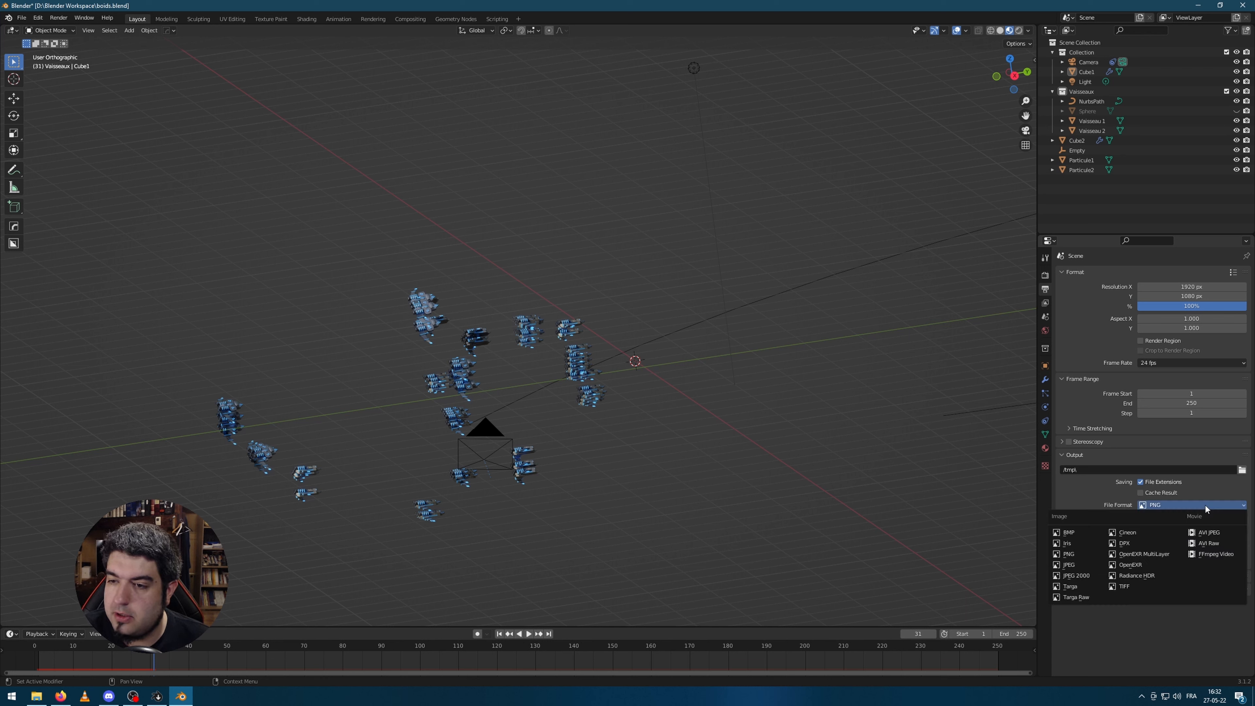
left_click(1216, 554)
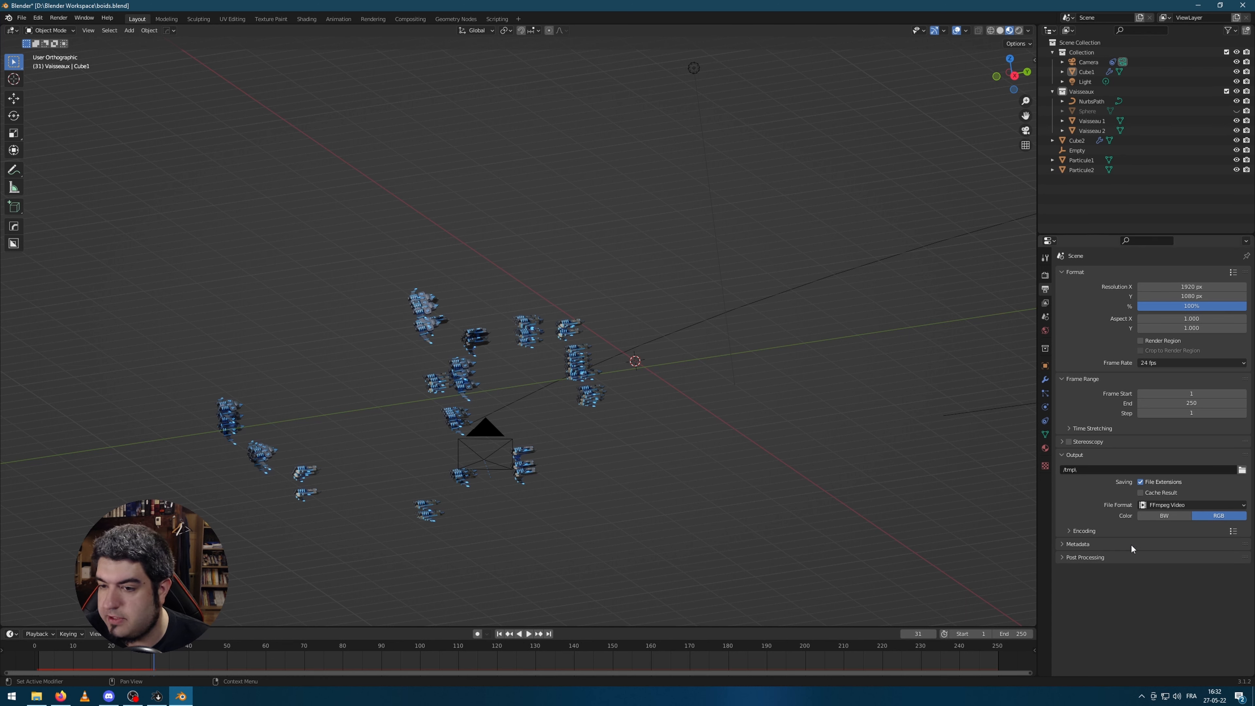
scroll(1126, 521, "down", 1)
left_click(1151, 518)
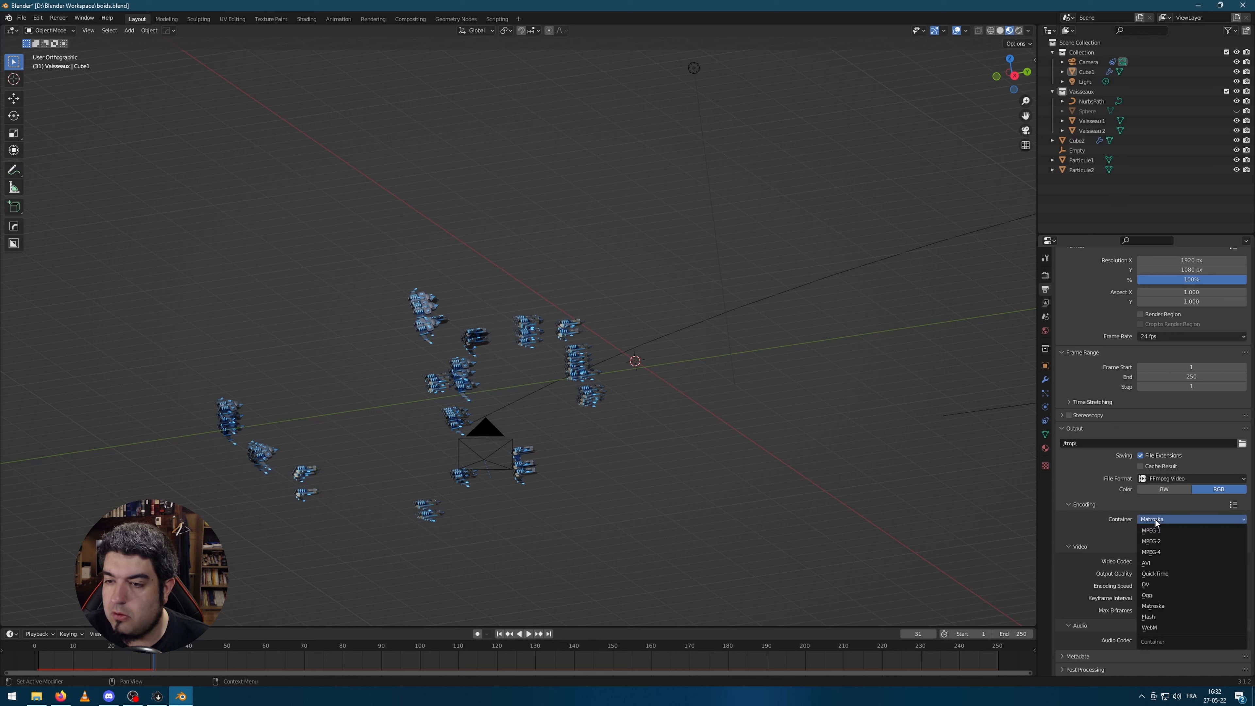
left_click(1176, 552)
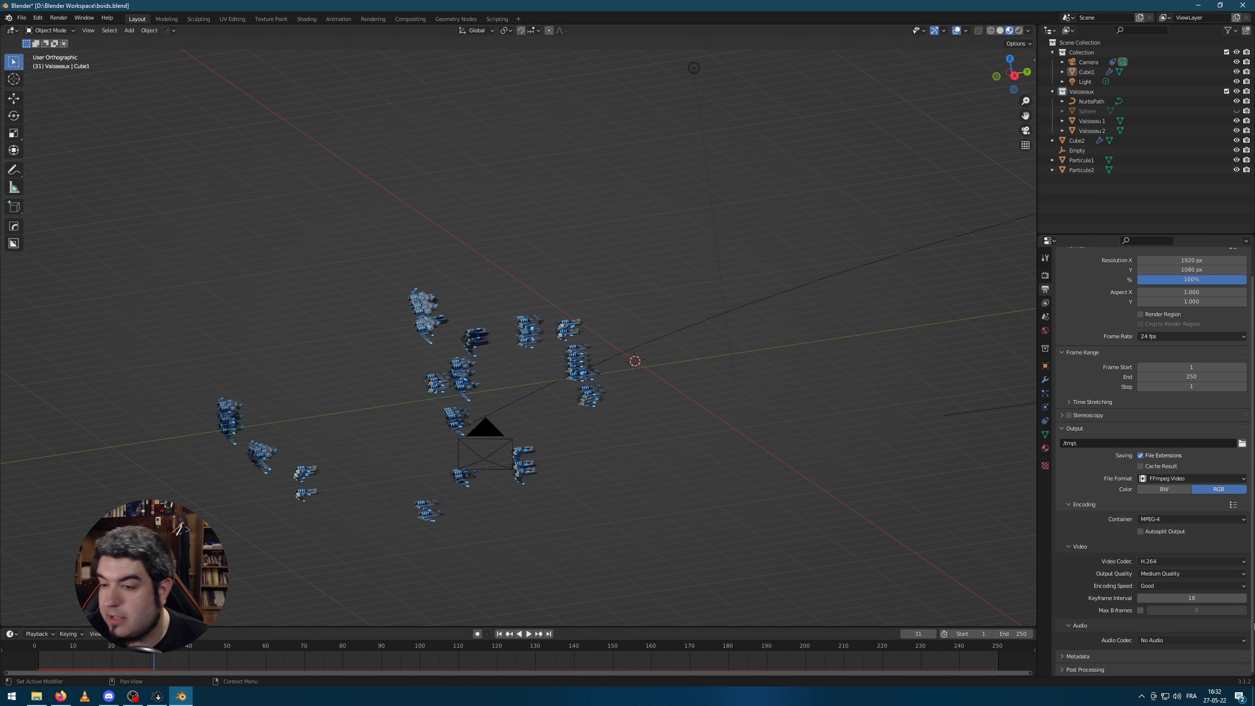
left_click(1175, 518)
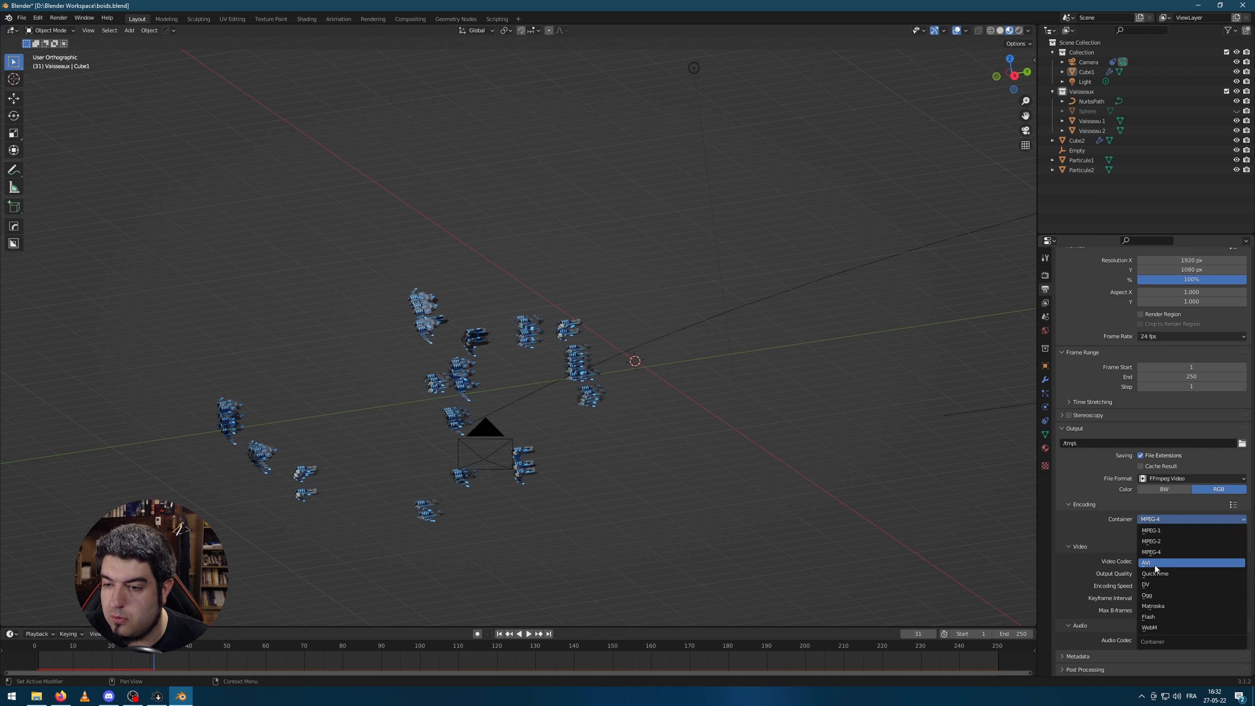
left_click(1176, 517)
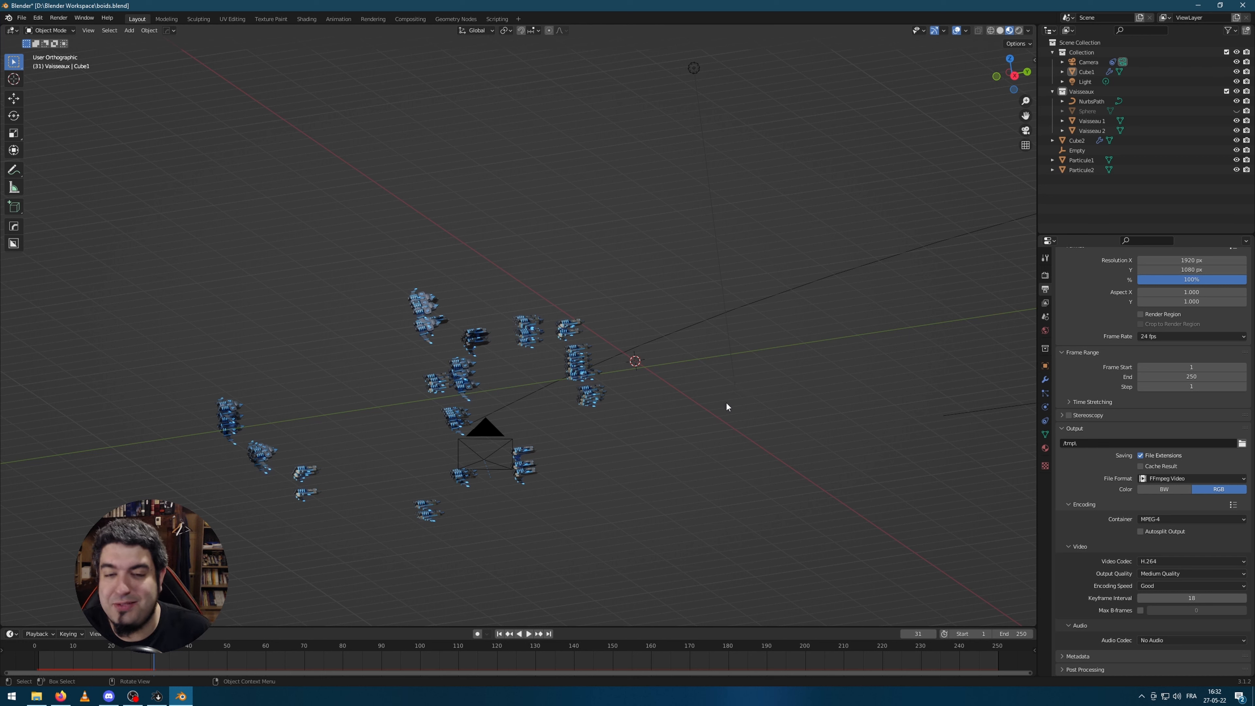
left_click(1175, 574)
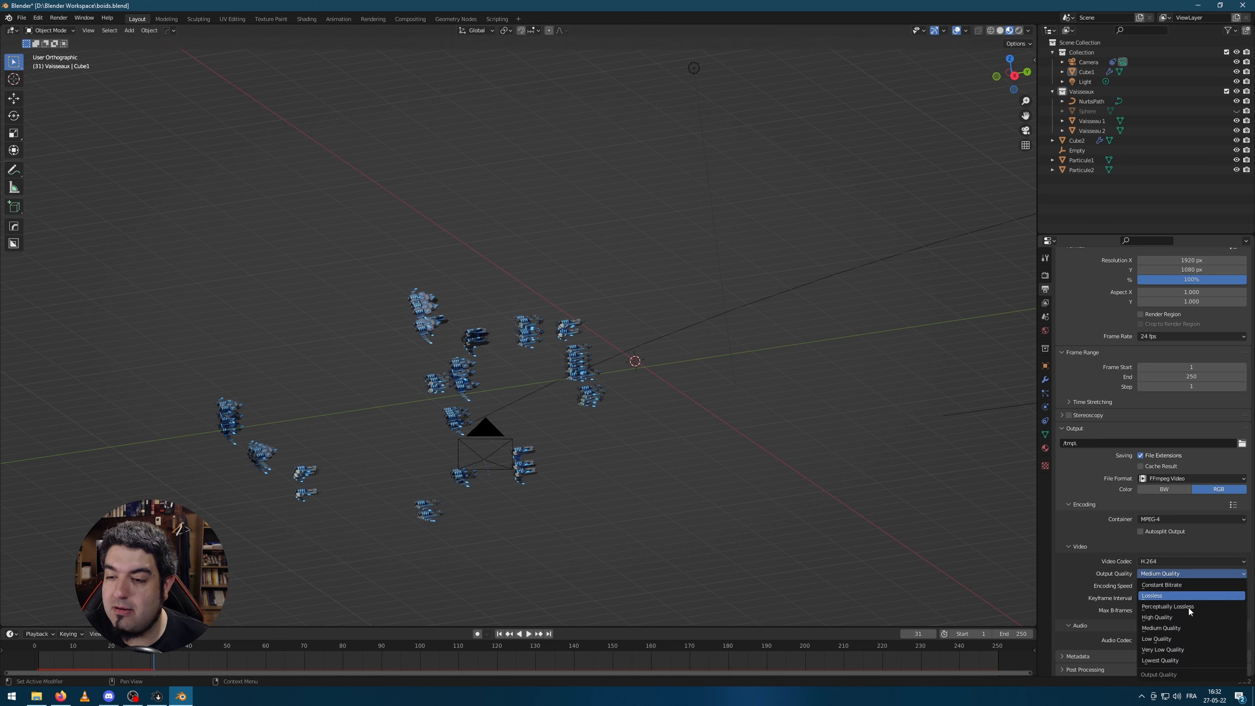
left_click(1182, 617)
Step: Locate the Render Animation command without starting the render
left_click(777, 301)
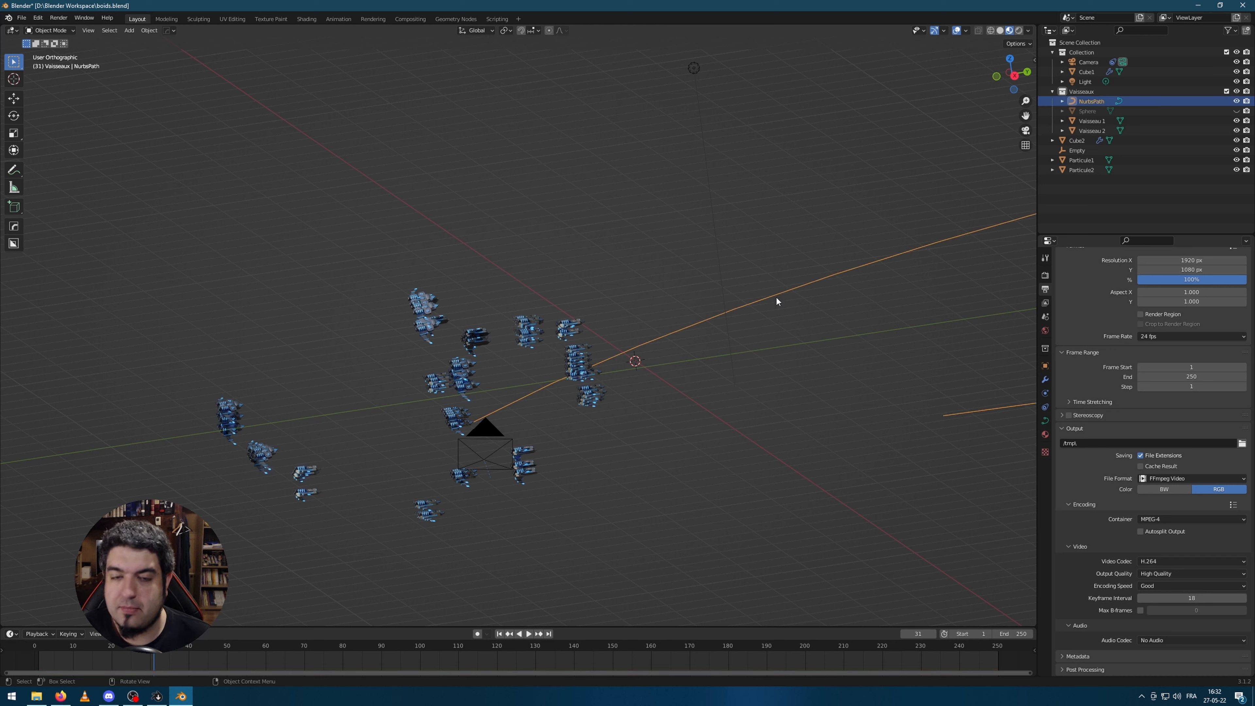
left_click(64, 21)
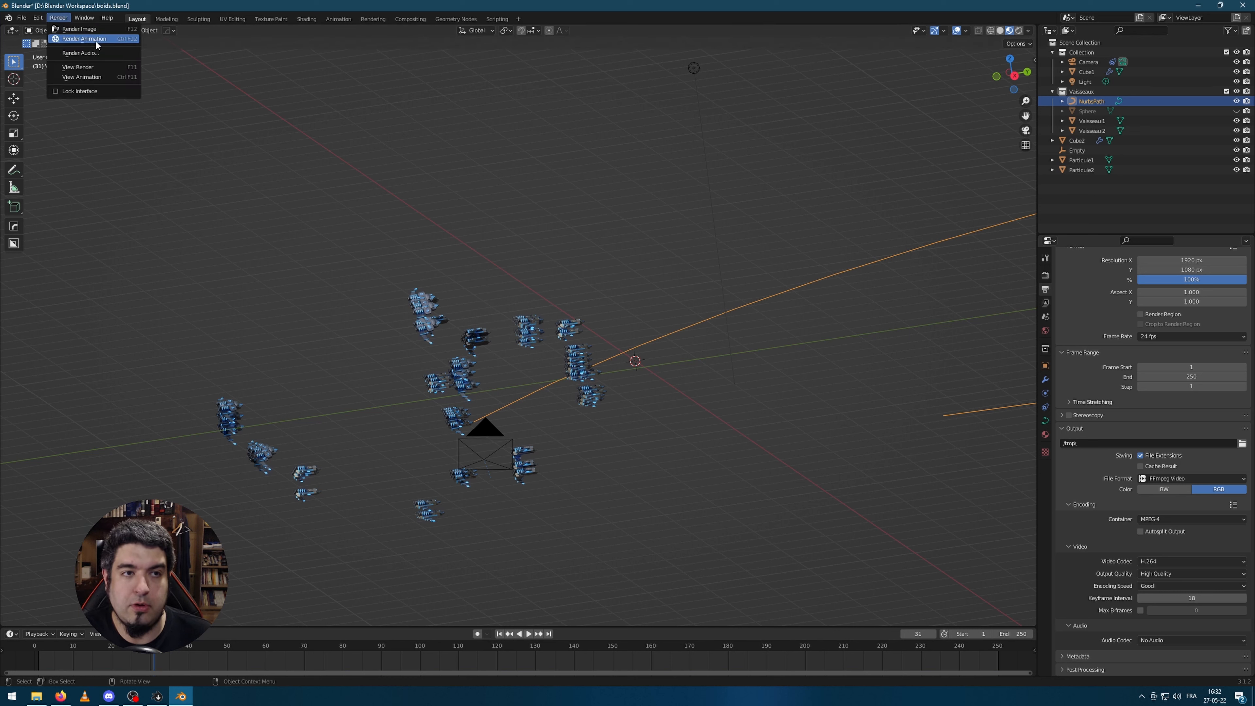
left_click(494, 192)
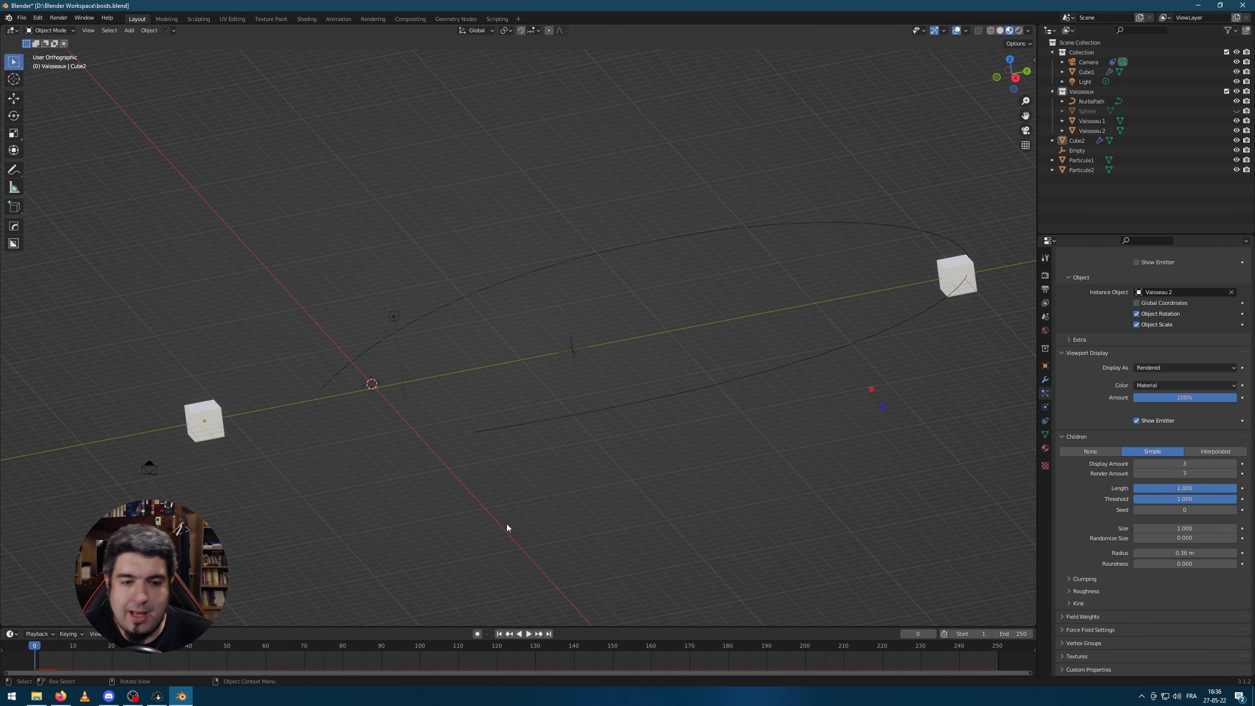
Step: Play the animation from frame 0 through the camera to see when the emitter cube is in shot
scroll(210, 463, "up", 2)
key("KP_0")
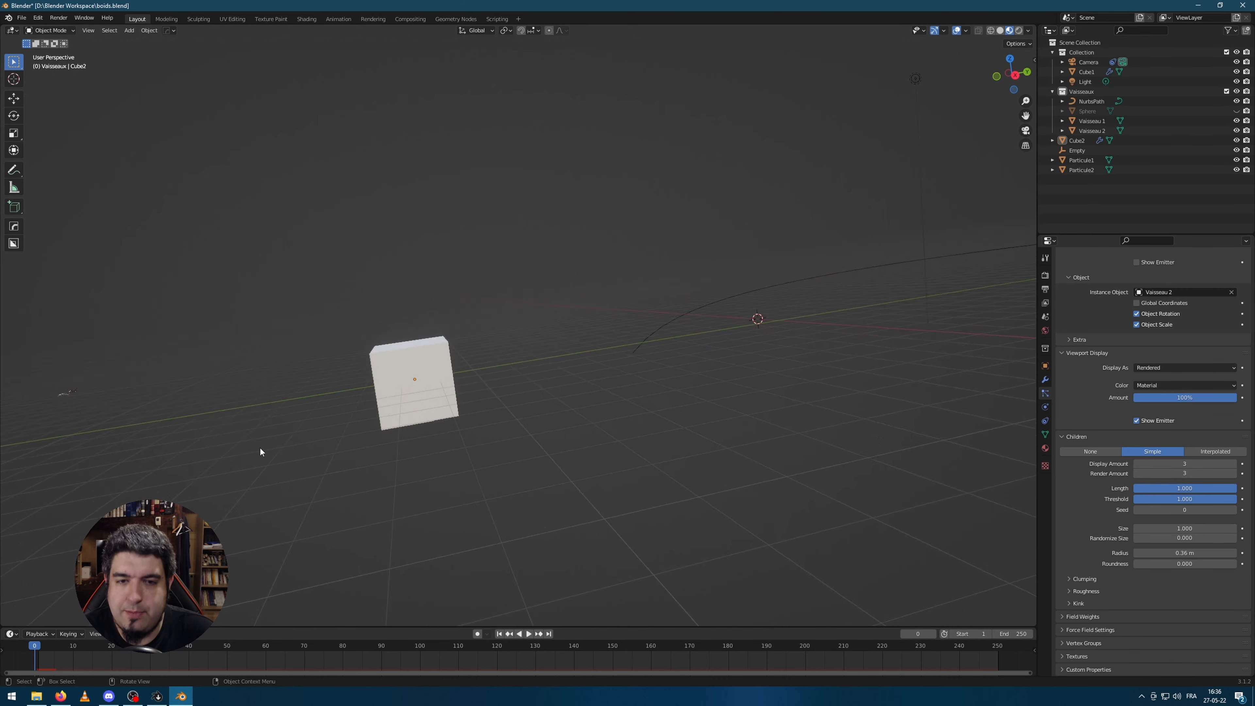
key("space")
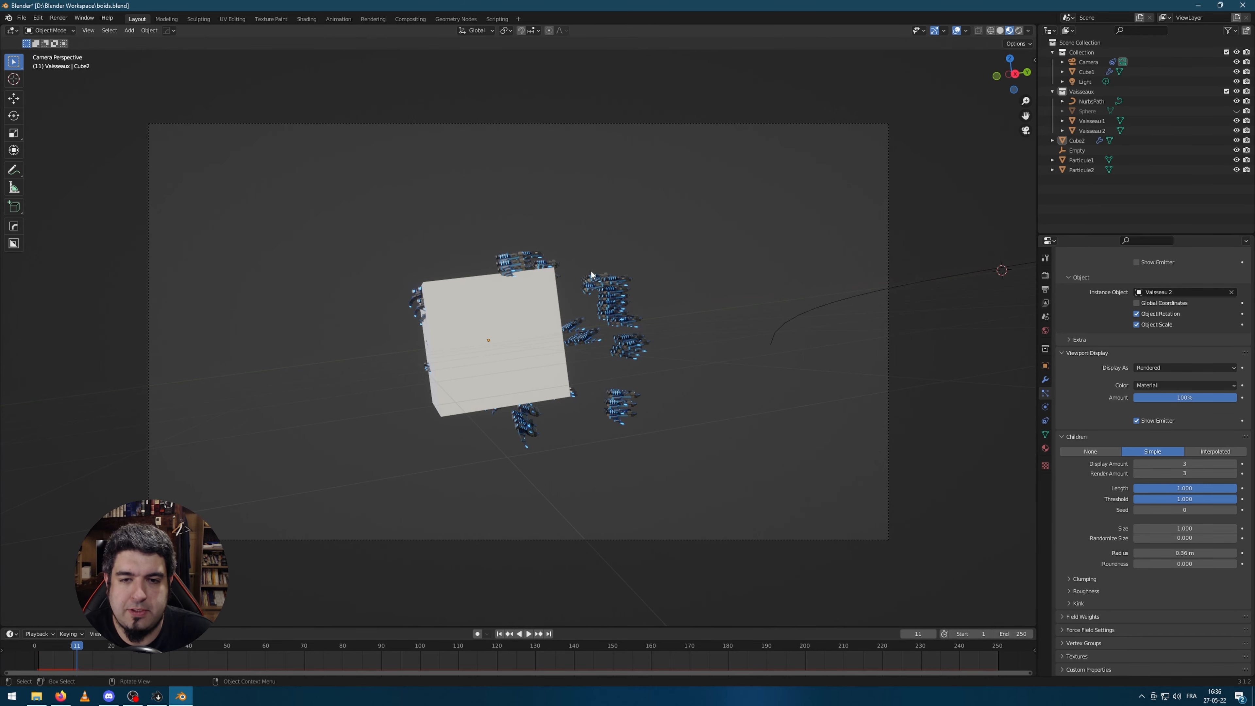
Step: Set the timeline's start frame to 25, play the animation briefly, and check the fleet through the camera
key("KP_0")
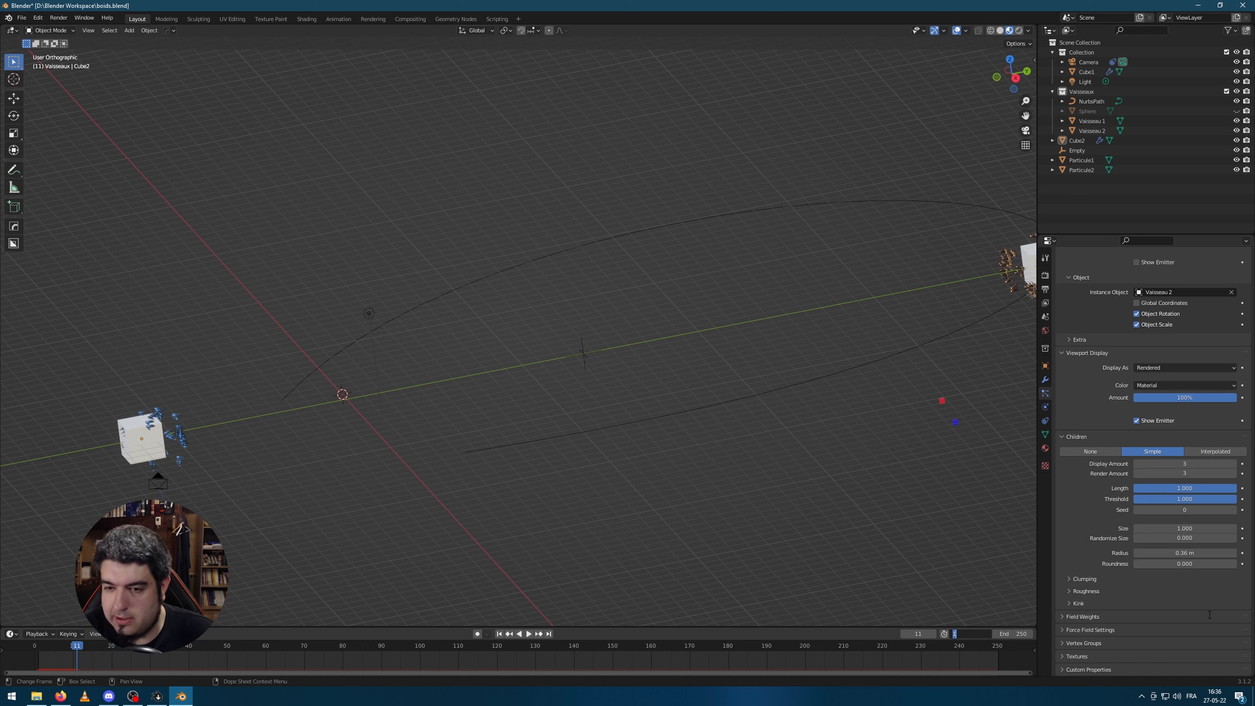
type("25")
key("Return")
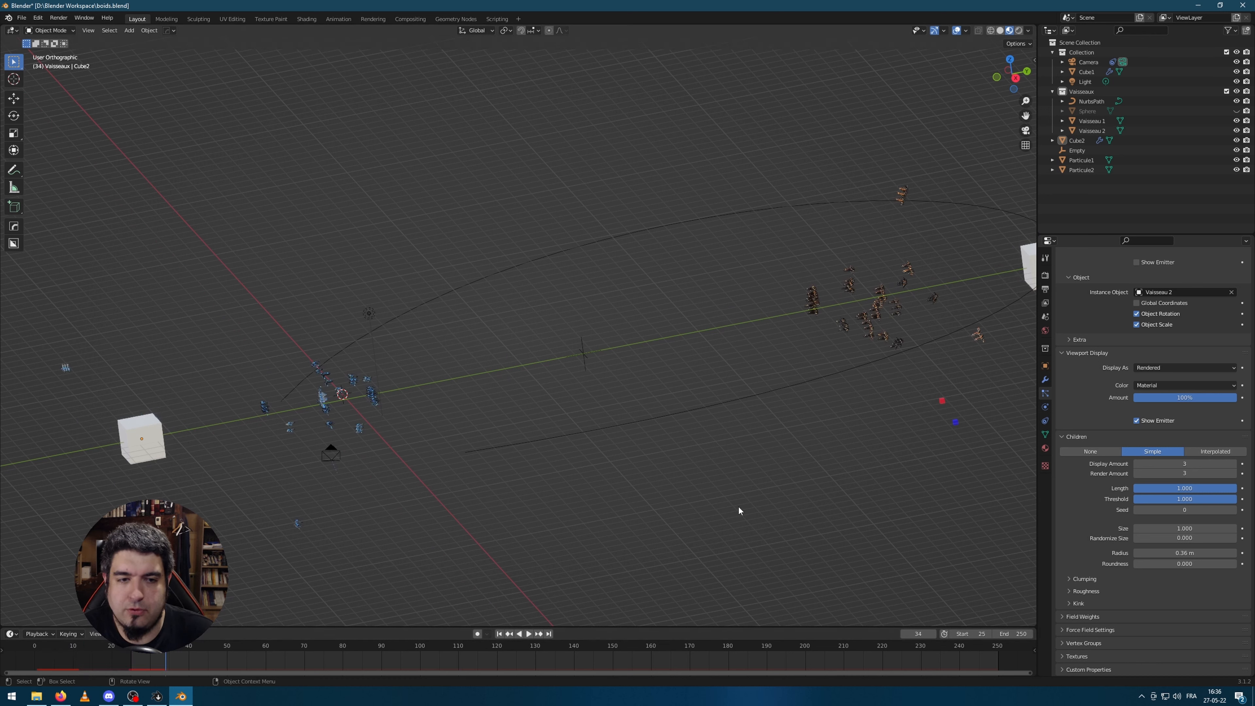
key("KP_0")
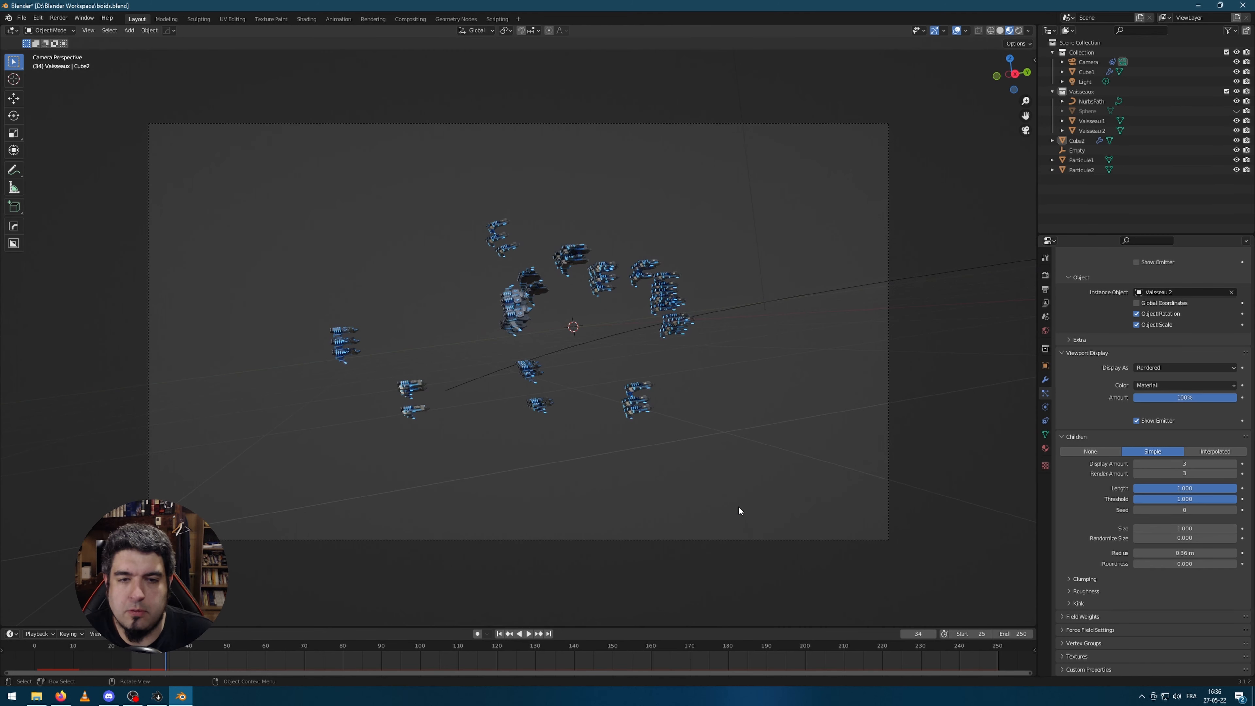